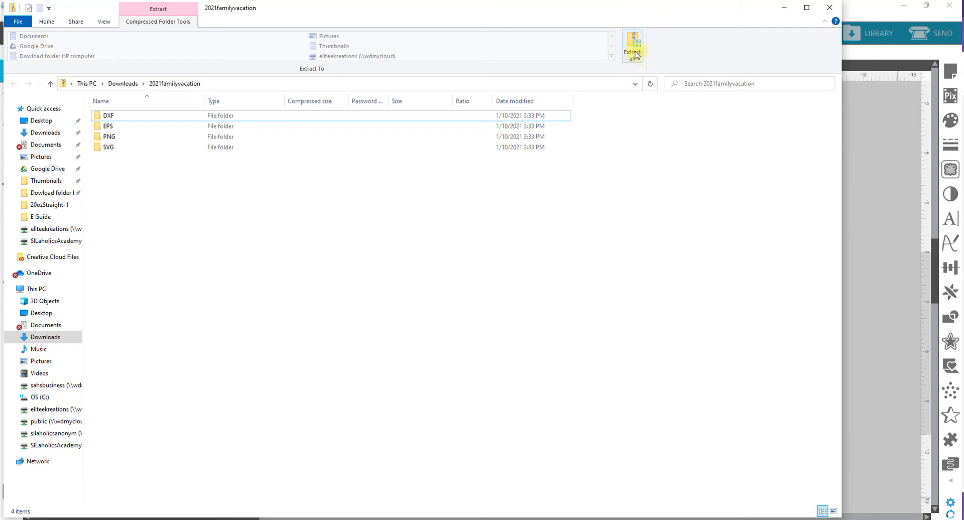
# Start extracting the 2021familyvacation archive and choose the SILaholicsAcademy (Z:) drive as the destination.
pyautogui.click(634, 52)
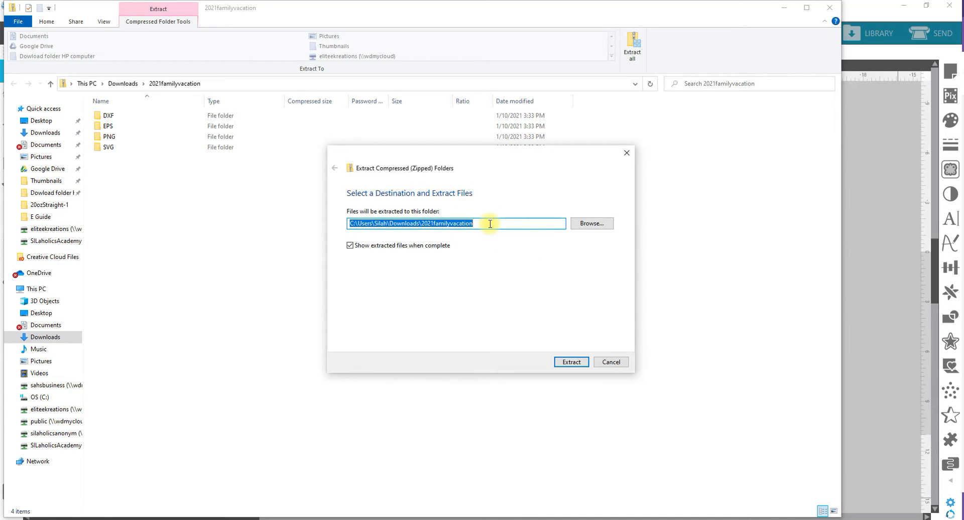
pyautogui.click(603, 226)
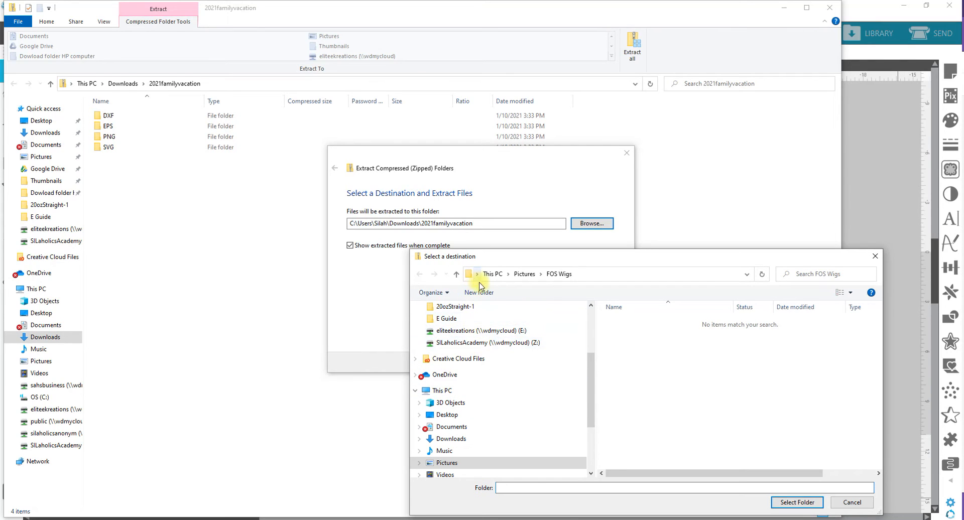
pyautogui.click(490, 343)
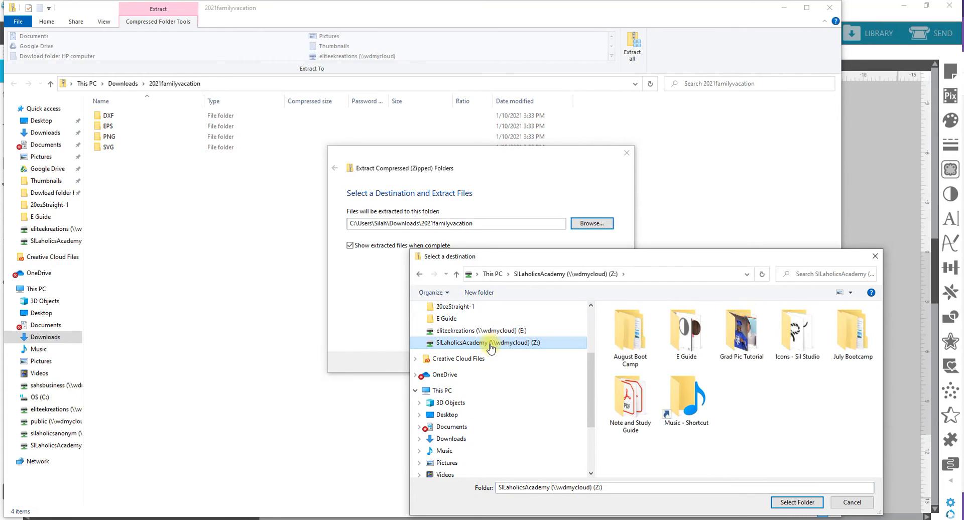
pyautogui.click(793, 503)
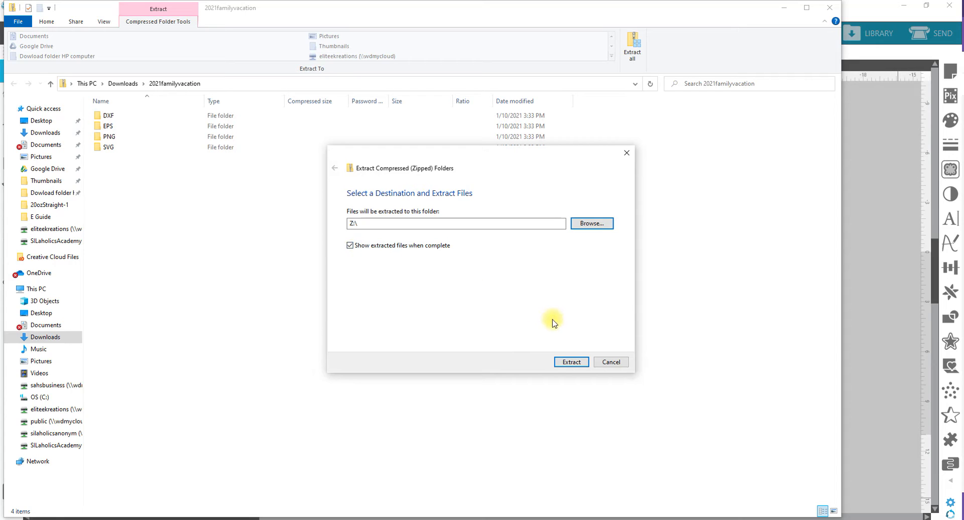
# Browse for the extraction destination again, create a folder named Etsy on the Z: drive and open it.
pyautogui.click(604, 226)
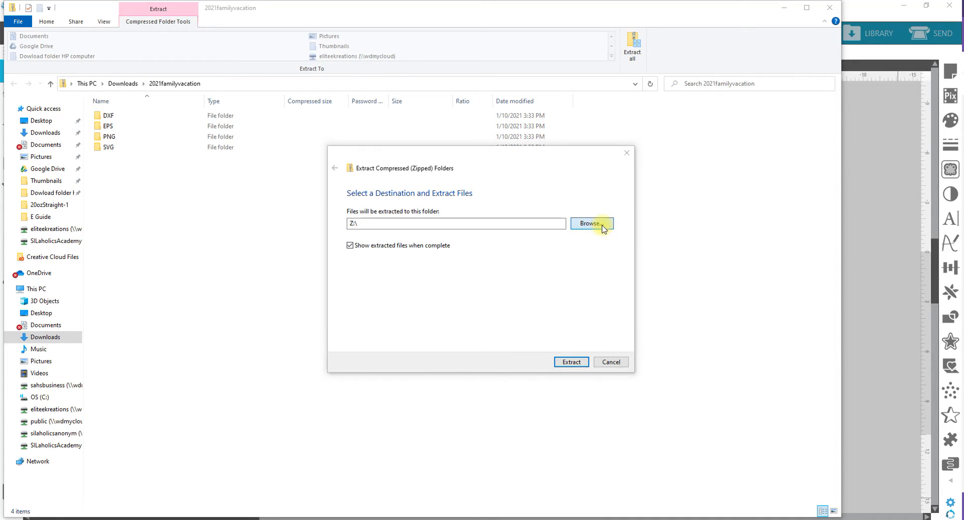
pyautogui.rightClick(751, 422)
pyautogui.moveTo(696, 400)
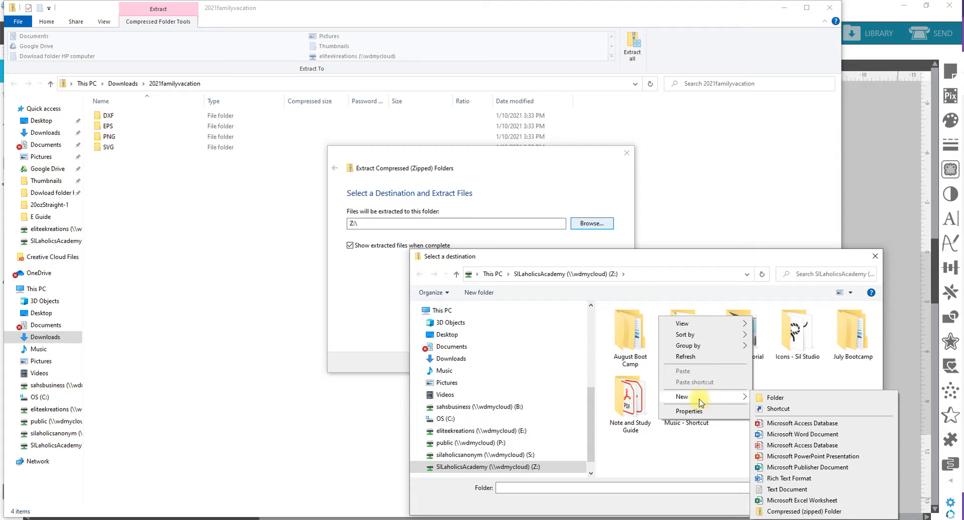
pyautogui.click(774, 398)
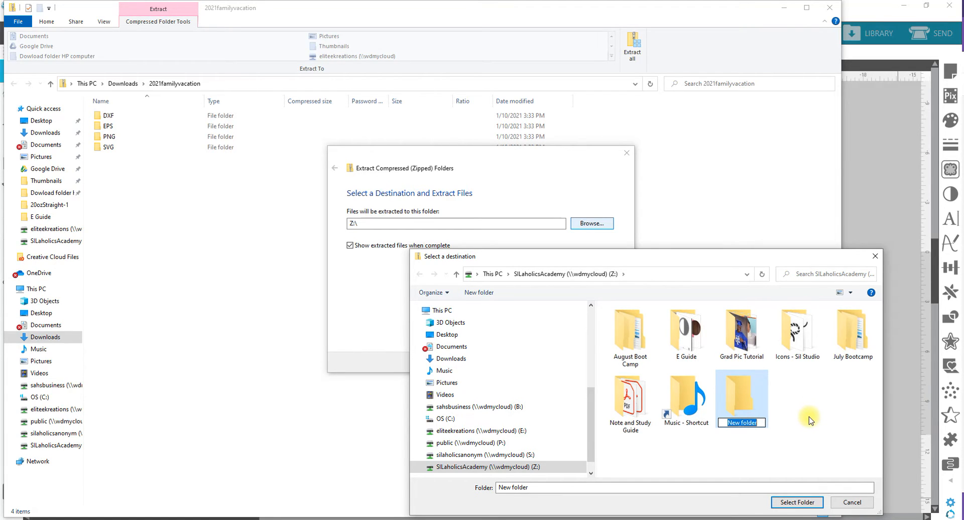
pyautogui.write('Etsy')
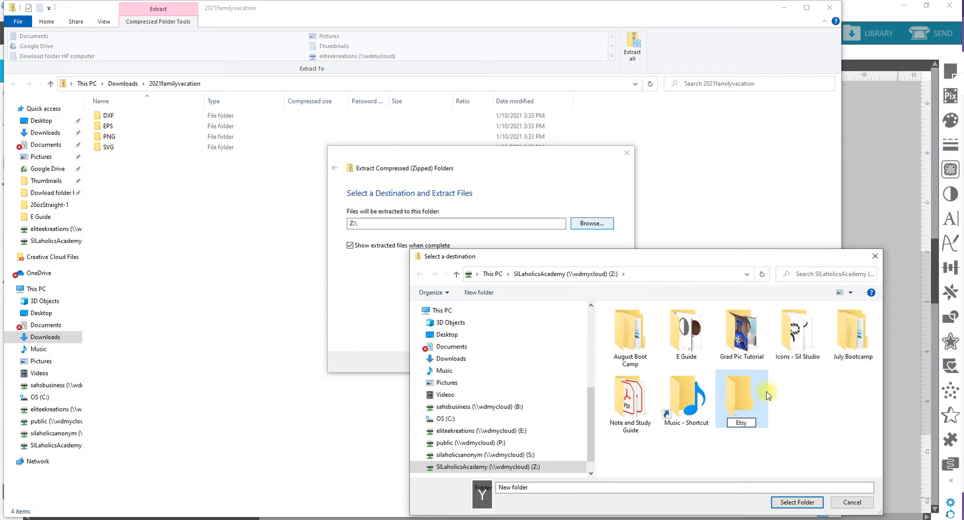
pyautogui.doubleClick(748, 399)
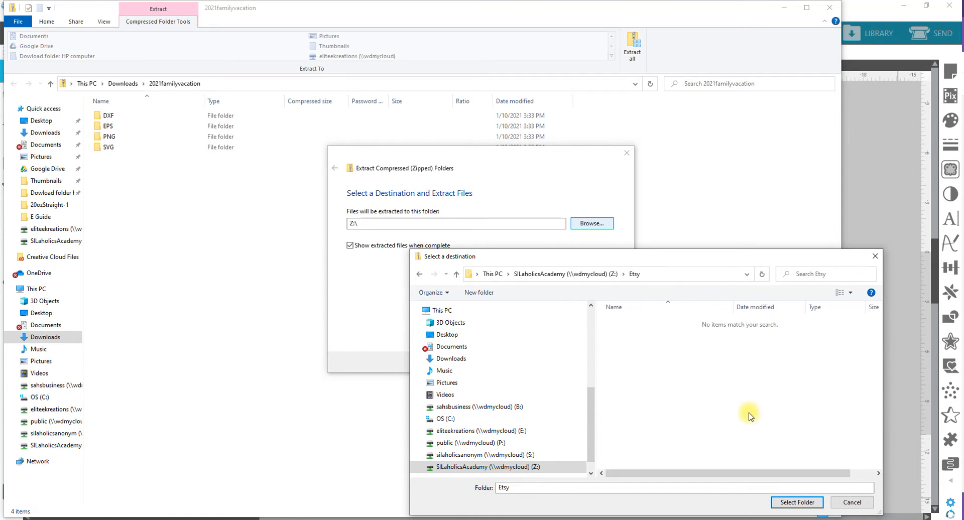
# Create a subfolder named Disney inside the Etsy folder and open it.
pyautogui.rightClick(675, 380)
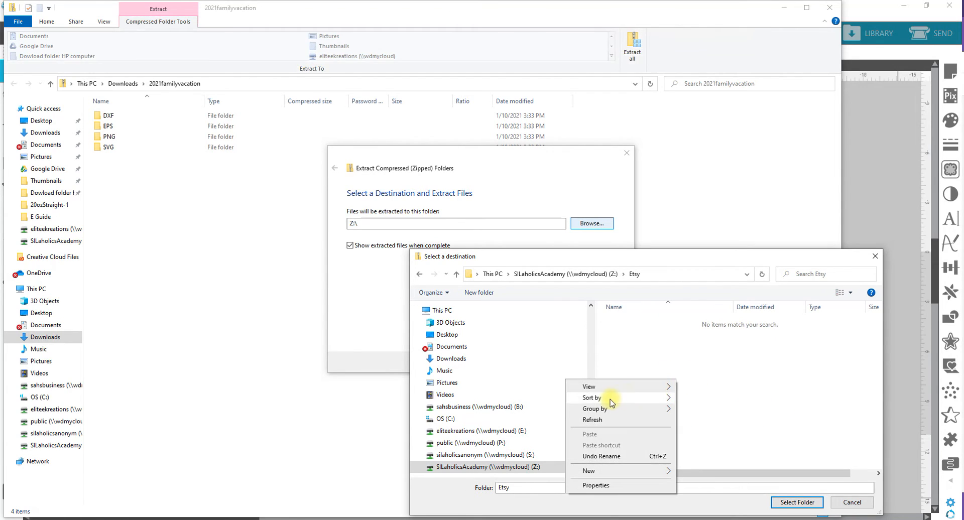
pyautogui.moveTo(605, 470)
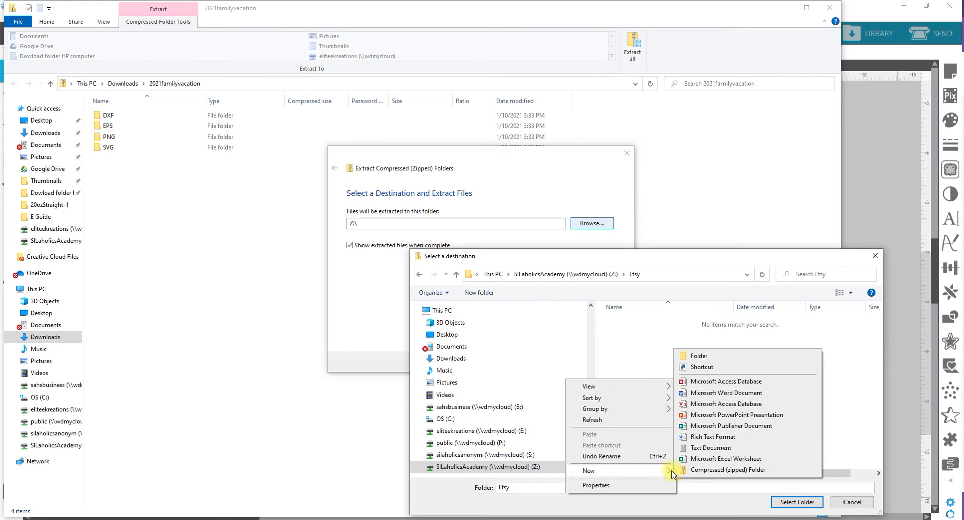
pyautogui.click(717, 356)
pyautogui.write('Disna')
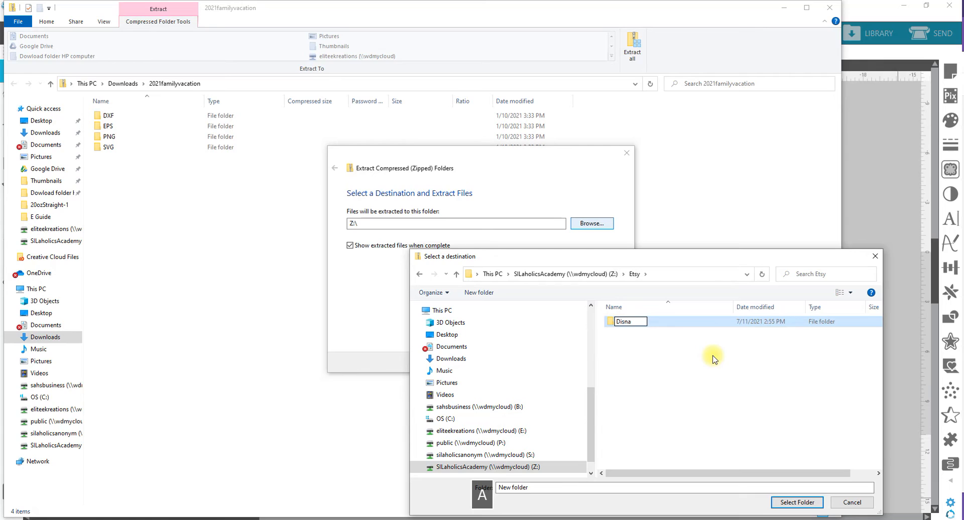
pyautogui.press('BackSpace')
pyautogui.write('ey')
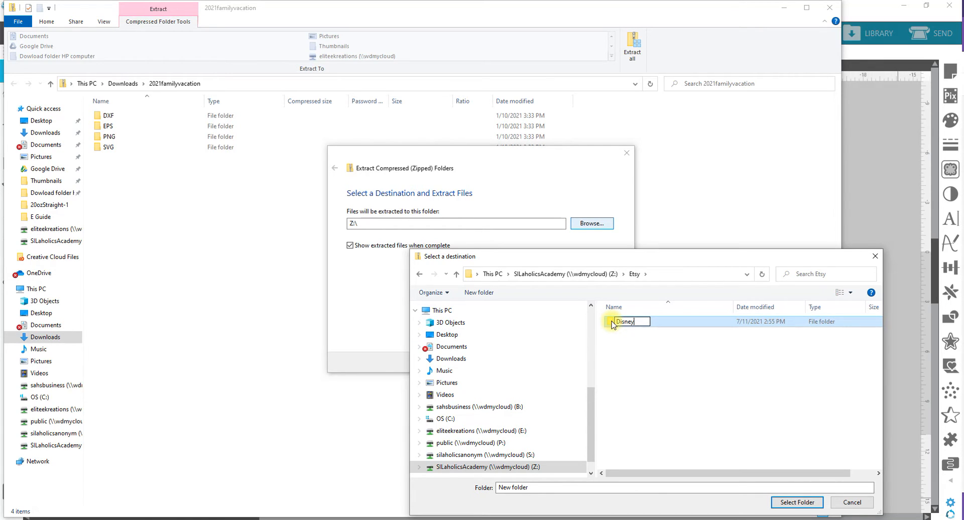
pyautogui.press('Return')
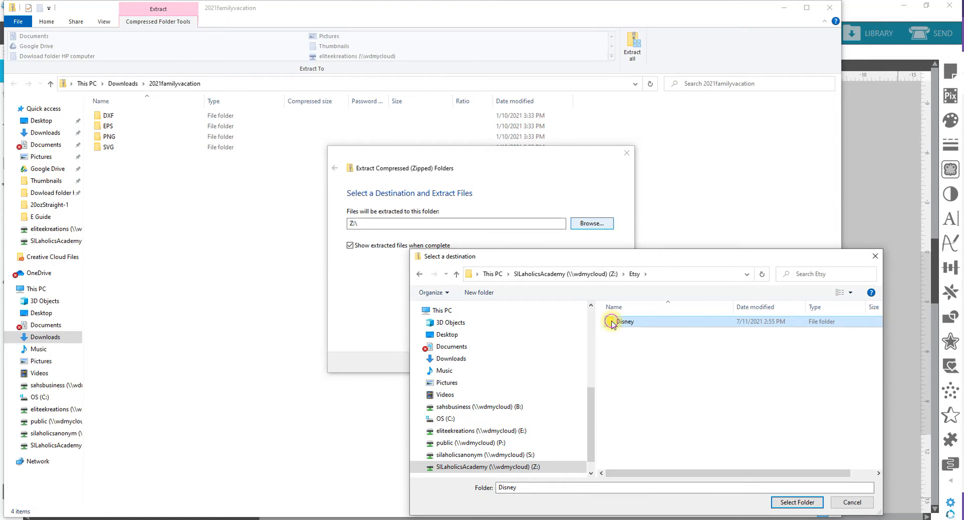
pyautogui.doubleClick(612, 324)
# Set the Disney folder as the destination and extract the archive's files into it.
pyautogui.rightClick(649, 361)
pyautogui.click(687, 340)
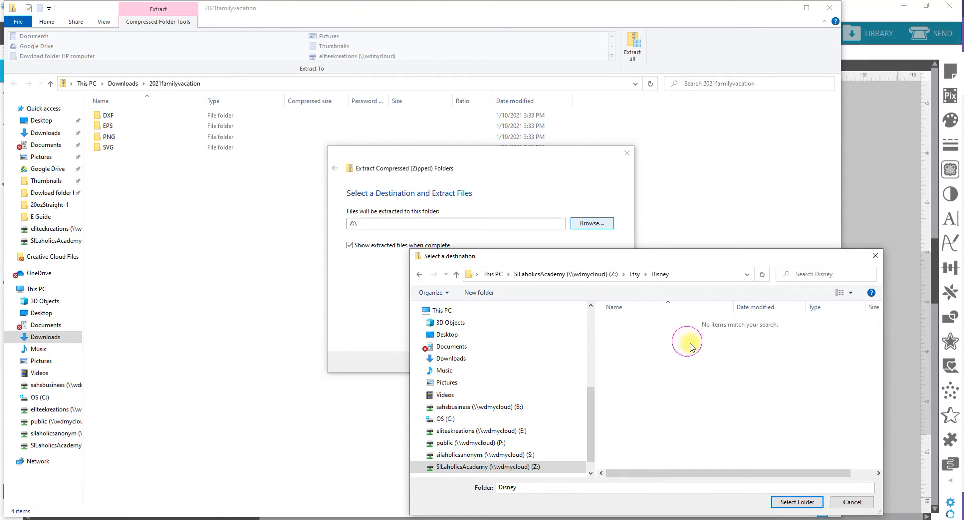
pyautogui.click(790, 504)
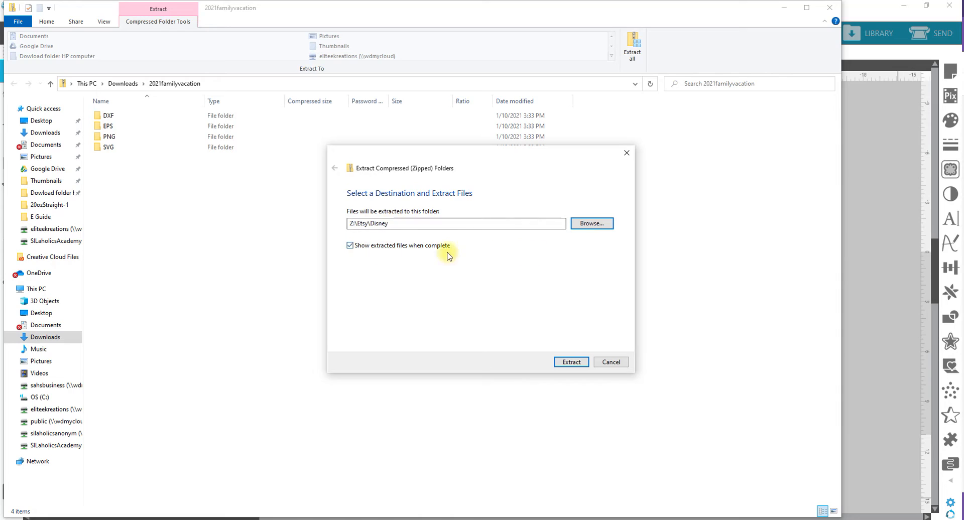
pyautogui.click(582, 363)
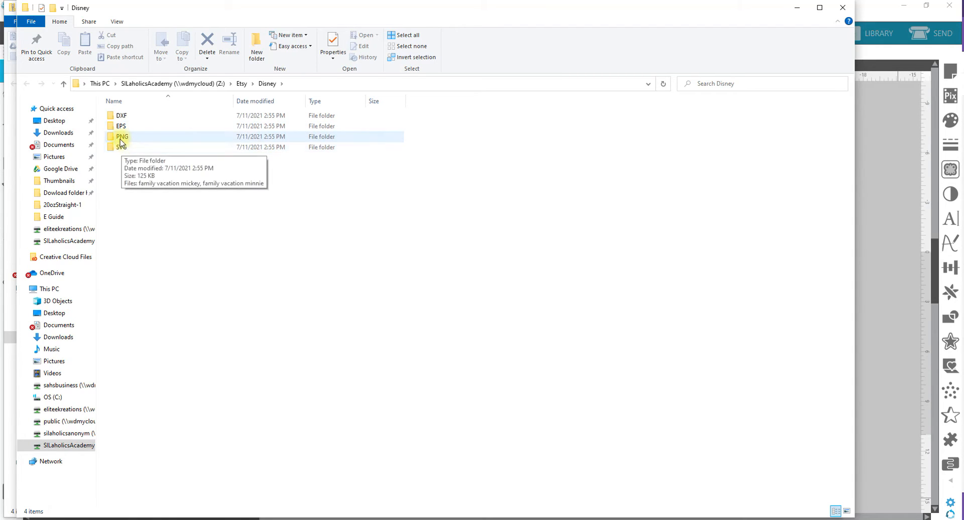
# Open family vacation mickey.dxf from the extracted DXF folder in Silhouette Studio.
pyautogui.doubleClick(121, 116)
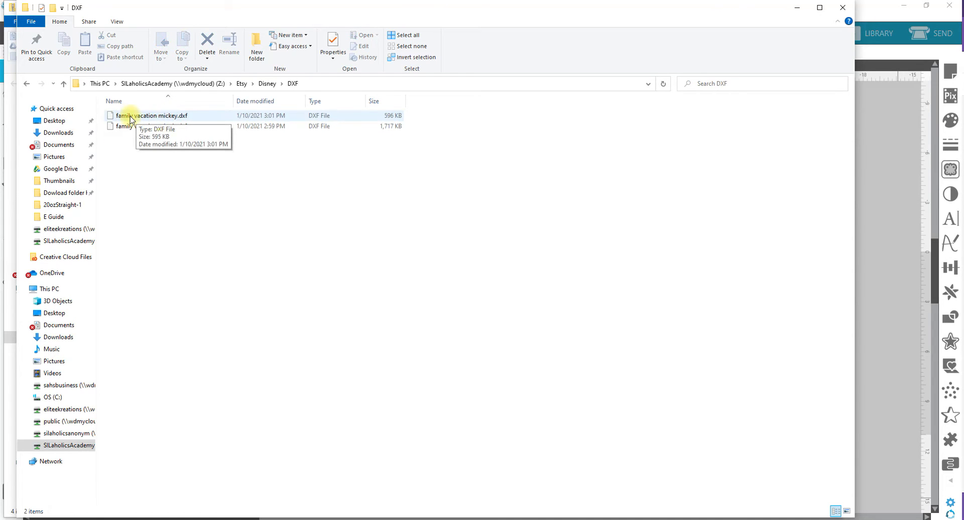
pyautogui.moveTo(263, 8); pyautogui.dragTo(325, 139)
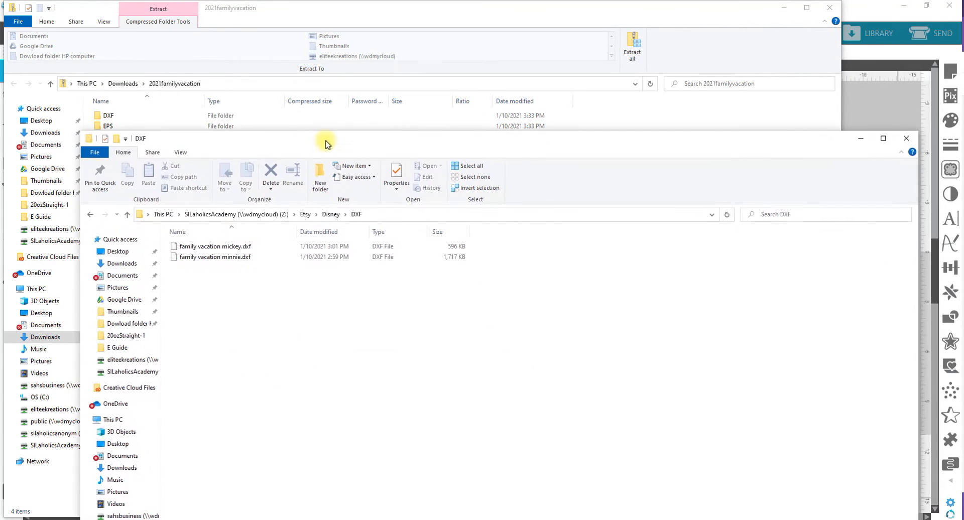
pyautogui.doubleClick(224, 247)
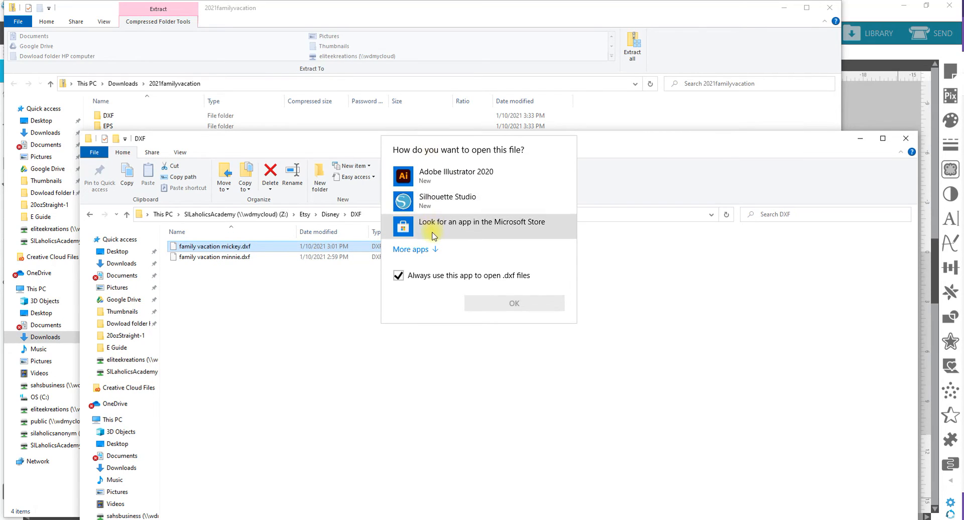
pyautogui.click(436, 205)
pyautogui.click(508, 303)
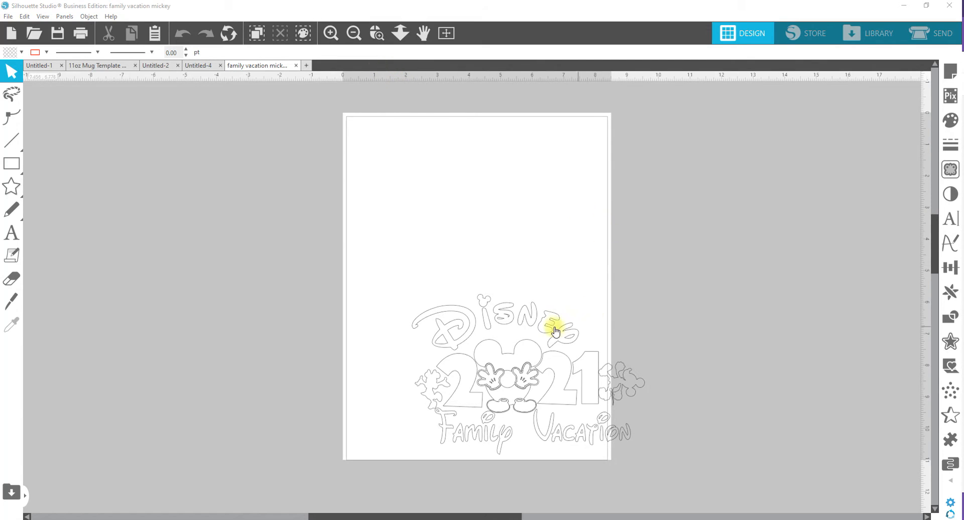
# Move the whole Mickey outline design off the page, beyond its upper-left corner, and deselect it.
pyautogui.click(400, 33)
pyautogui.moveTo(413, 129); pyautogui.dragTo(418, 206)
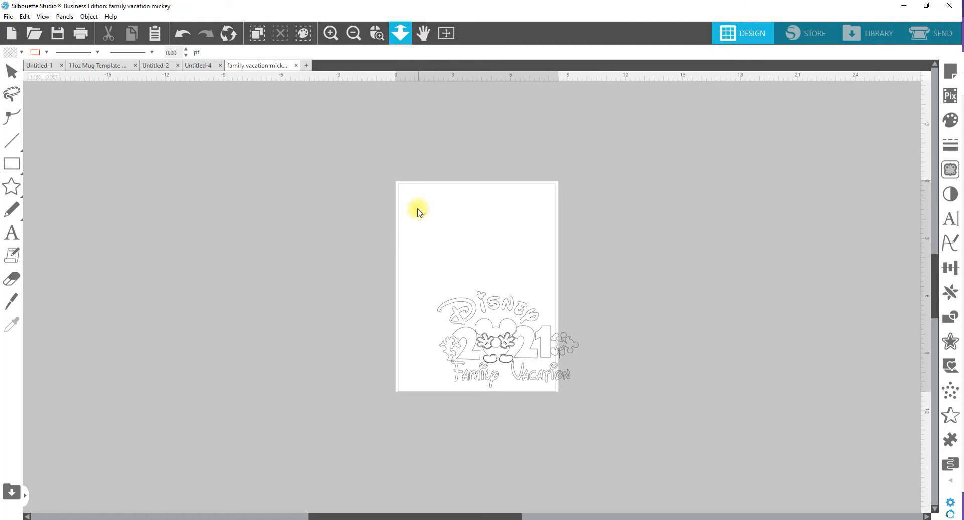
pyautogui.moveTo(361, 240); pyautogui.dragTo(251, 175)
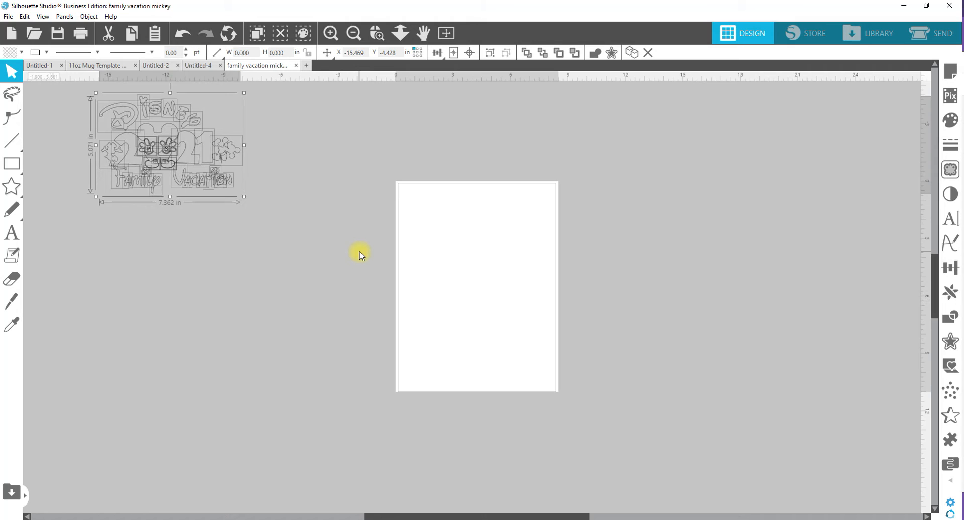
pyautogui.click(317, 303)
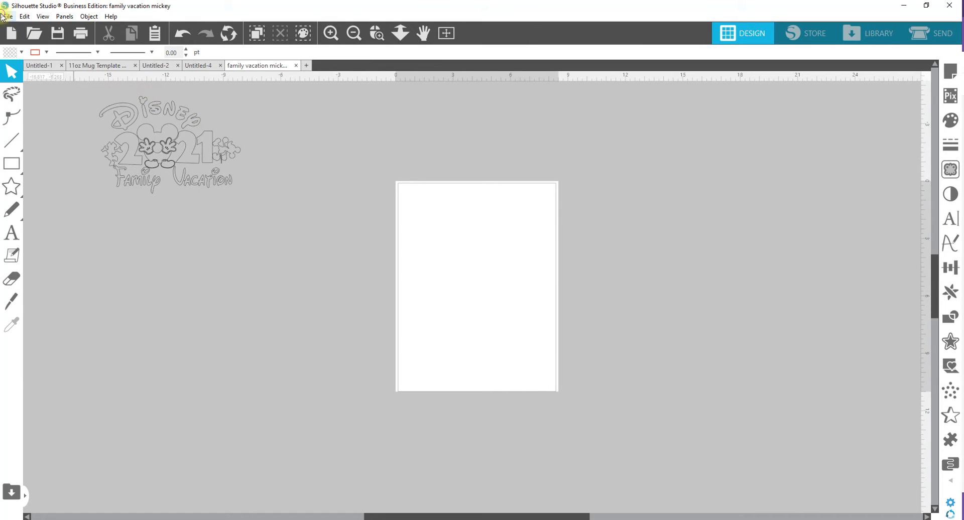
# Merge the family vacation minnie DXF file from the Z: drive's Etsy > Disney > DXF folder into the document.
pyautogui.click(8, 16)
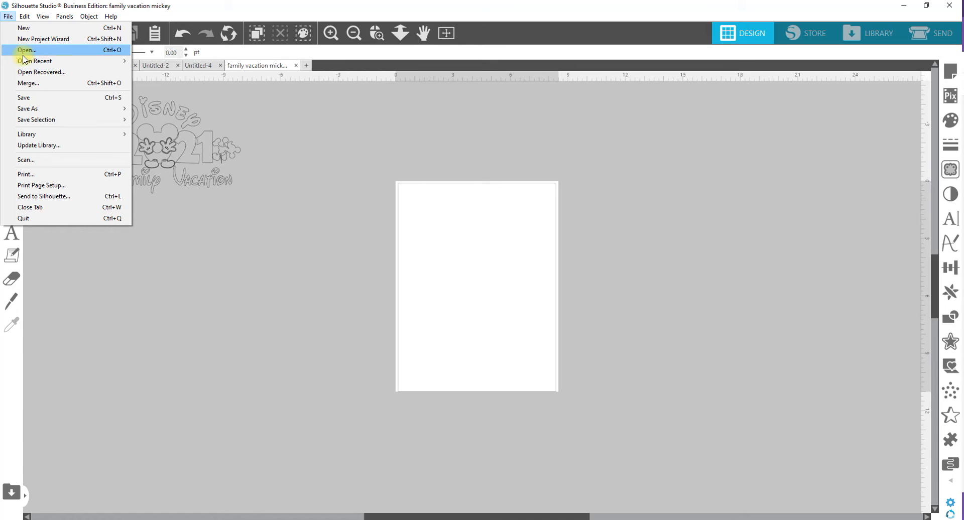
pyautogui.click(31, 84)
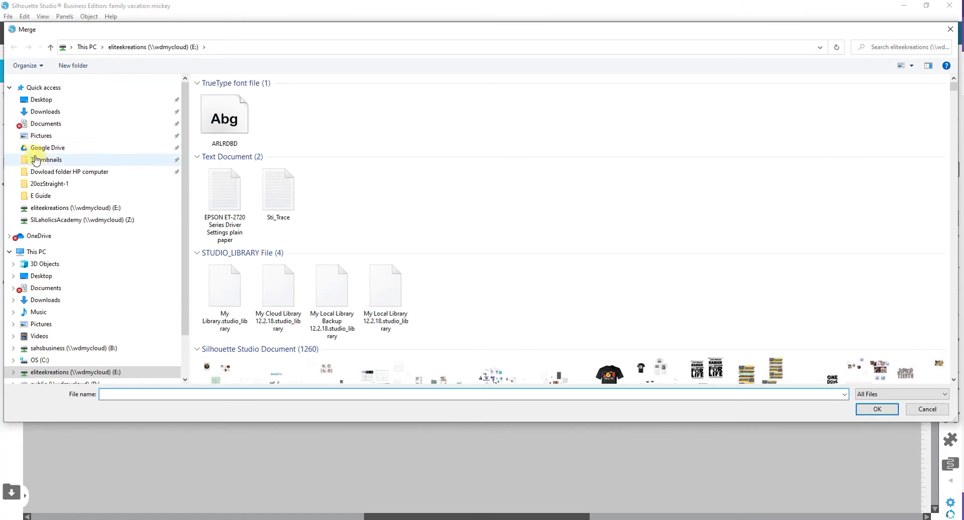
pyautogui.click(48, 220)
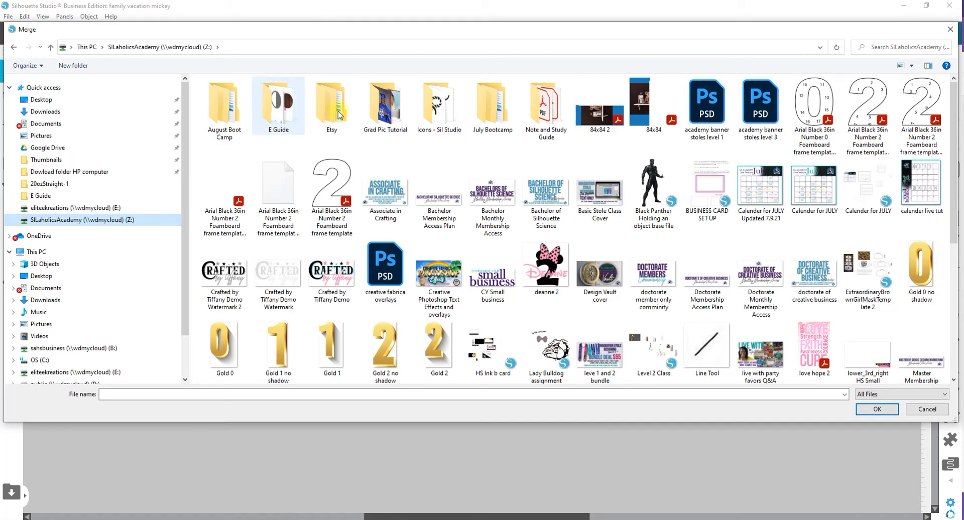
pyautogui.doubleClick(351, 126)
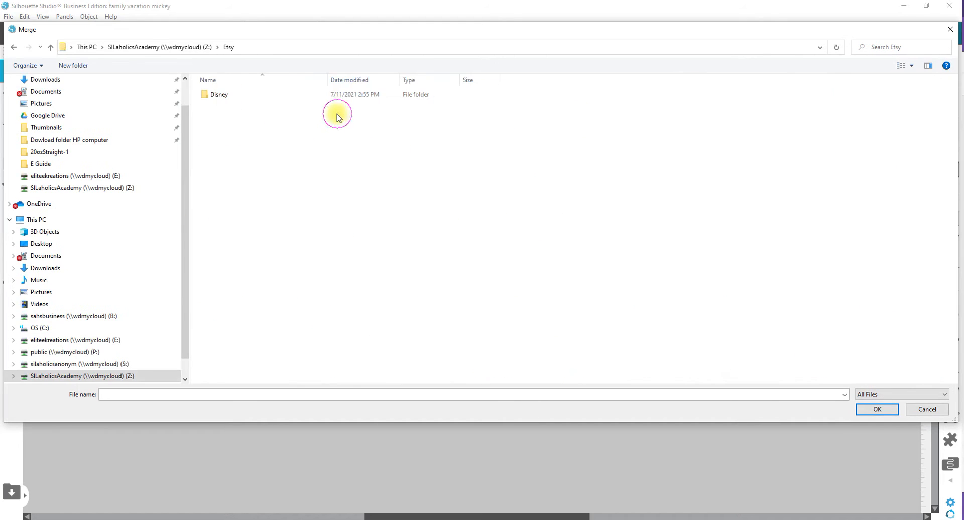
pyautogui.doubleClick(233, 97)
pyautogui.doubleClick(221, 96)
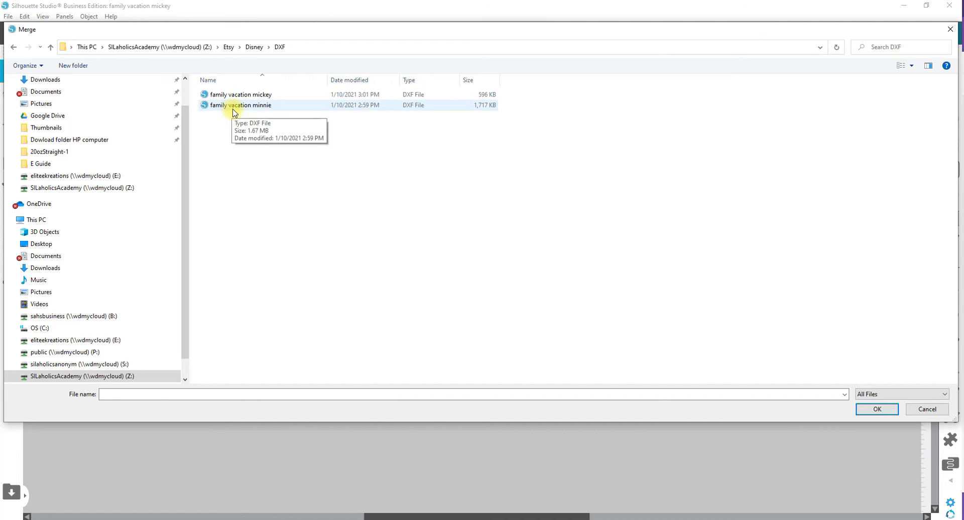
pyautogui.doubleClick(232, 106)
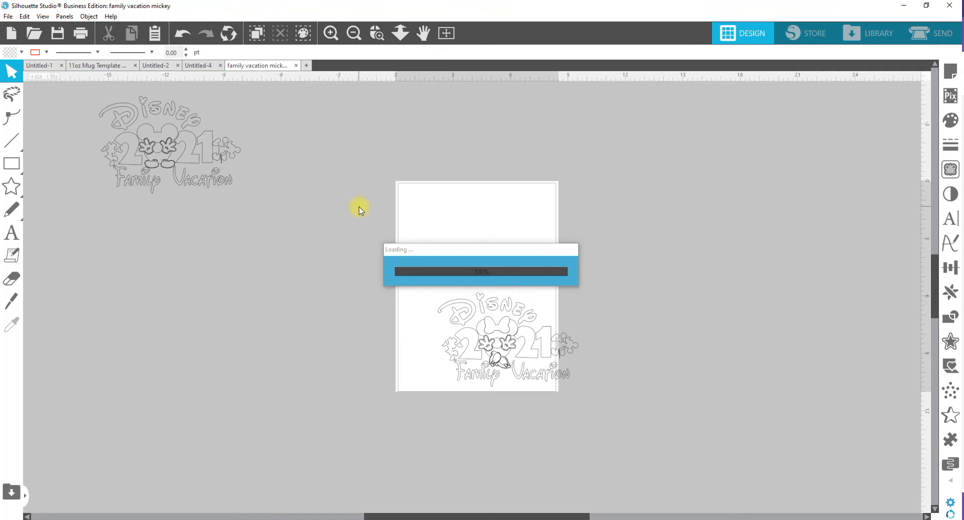
# Move the whole Minnie outline design off the page to below the Mickey outline and deselect it.
pyautogui.moveTo(349, 251); pyautogui.dragTo(622, 446)
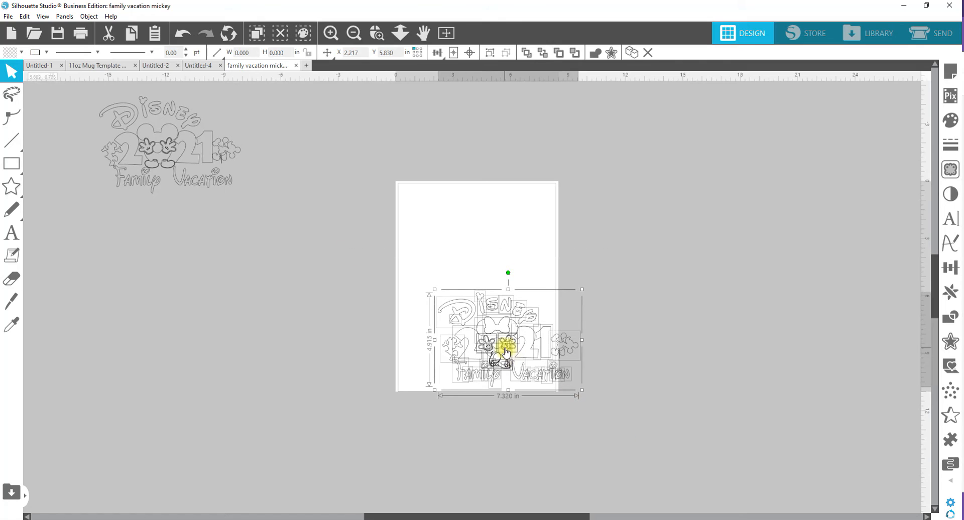
pyautogui.moveTo(502, 349); pyautogui.dragTo(95, 262)
pyautogui.click(236, 276)
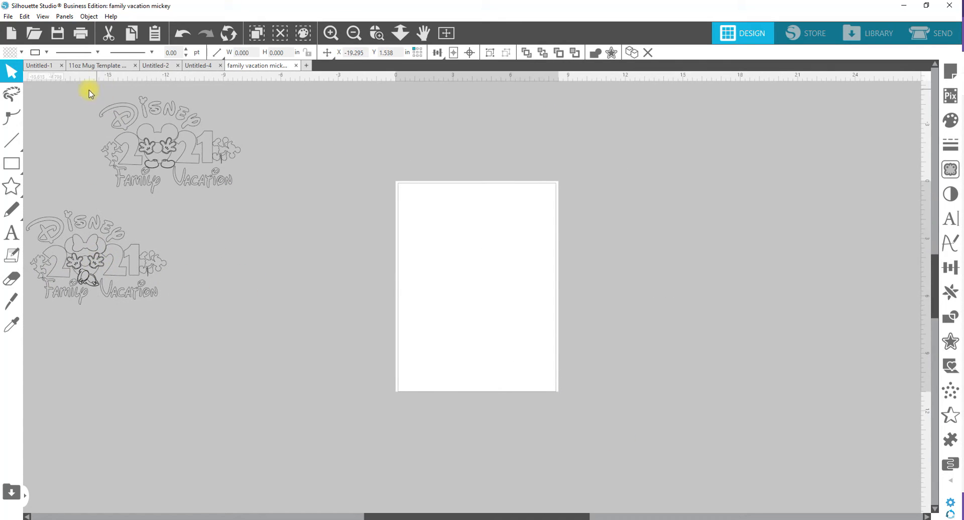
# Merge the Mickey family vacation design from the Disney folder's SVG subfolder into the document.
pyautogui.click(8, 16)
pyautogui.click(31, 83)
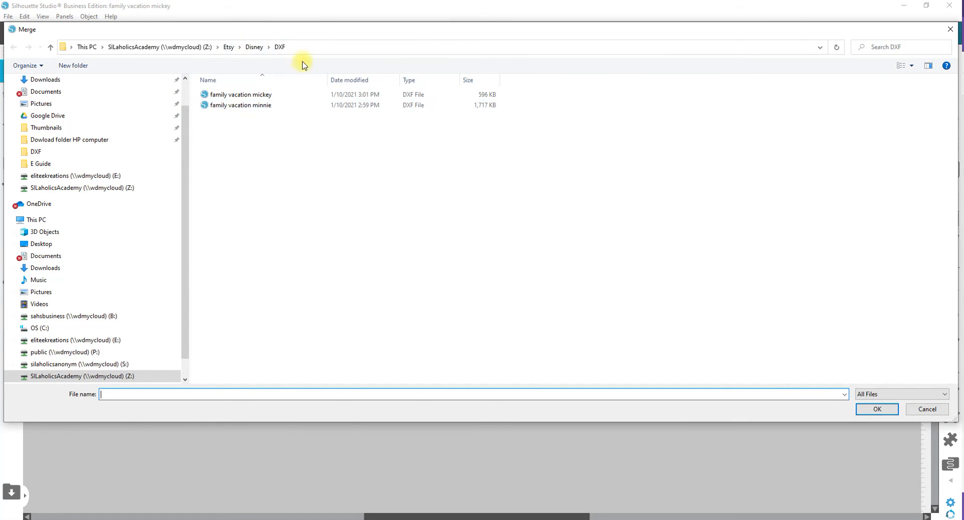
pyautogui.click(254, 47)
pyautogui.doubleClick(219, 126)
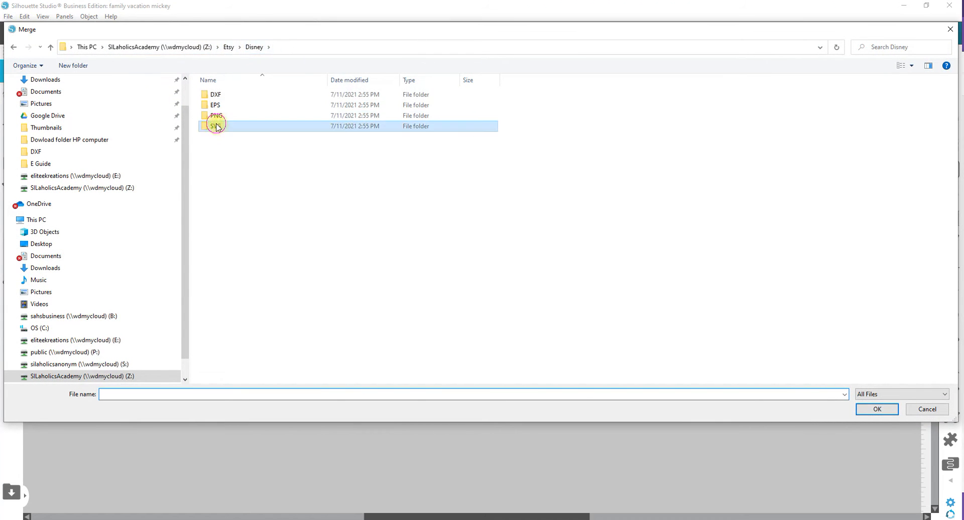
pyautogui.doubleClick(232, 95)
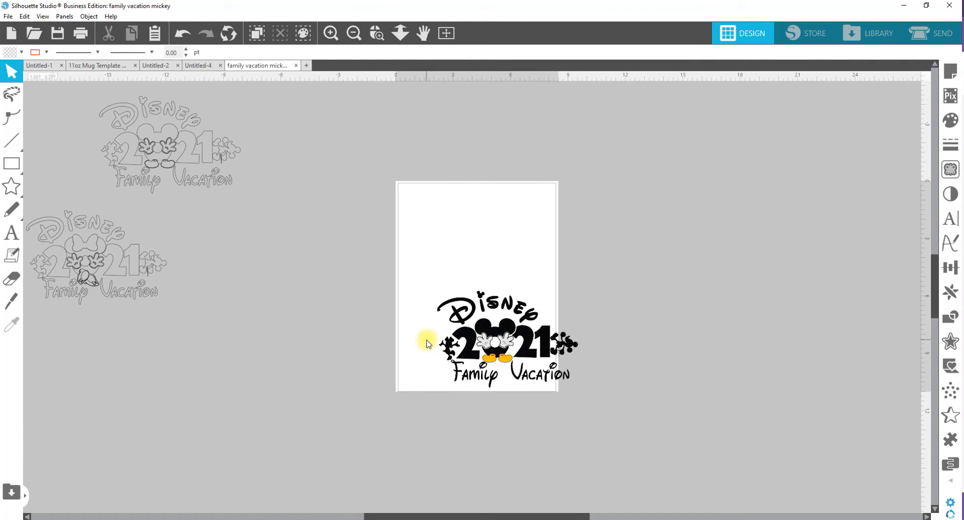
# Select the whole coloured Mickey design and move it off the page, above its upper-left corner beside the Mickey outline.
pyautogui.moveTo(382, 260); pyautogui.dragTo(447, 289)
pyautogui.moveTo(628, 433); pyautogui.dragTo(628, 434)
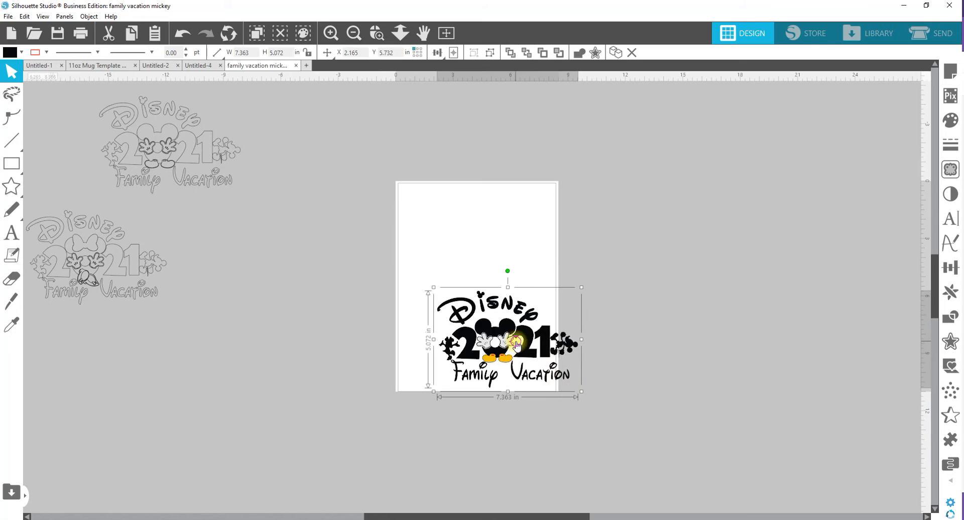
pyautogui.moveTo(519, 340); pyautogui.dragTo(363, 131)
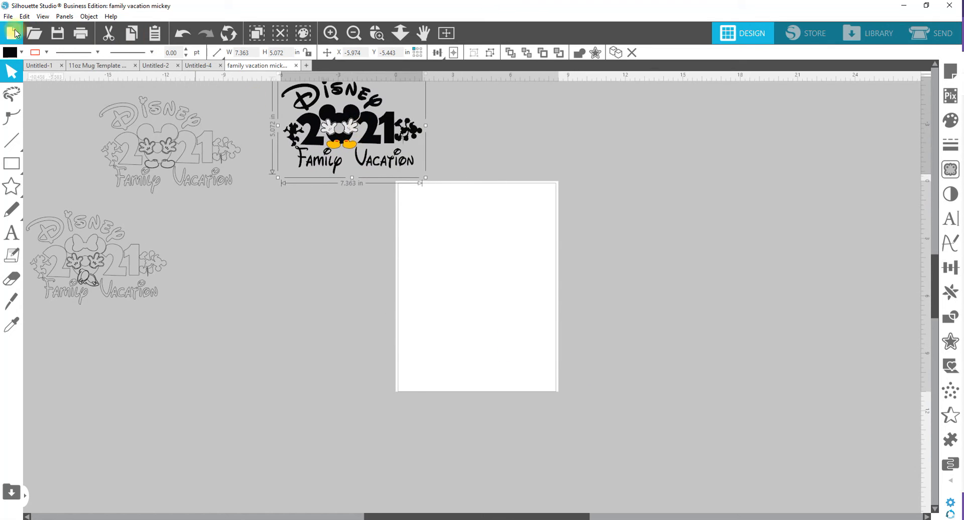
# Merge family vacation minnie from the Disney > SVG folder and move it off the page, beside the Minnie outline.
pyautogui.click(8, 16)
pyautogui.click(25, 83)
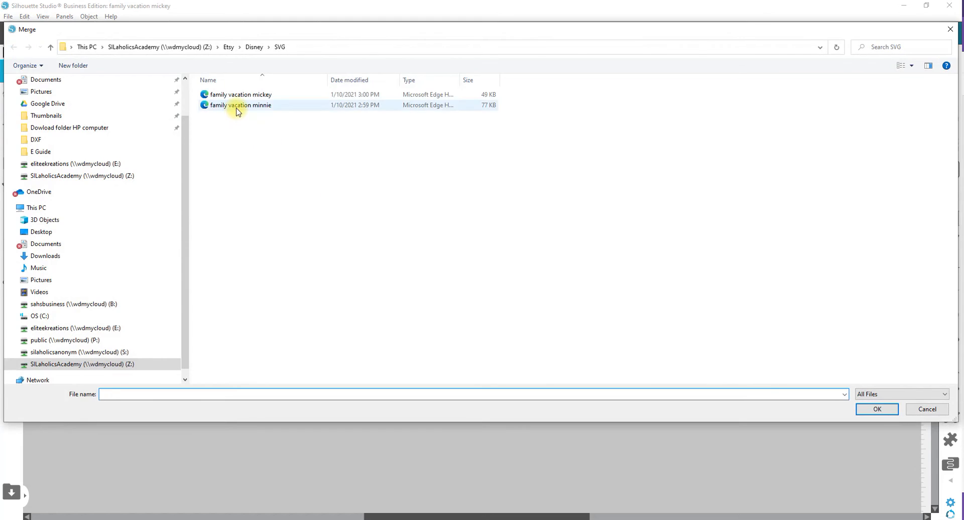
pyautogui.doubleClick(236, 105)
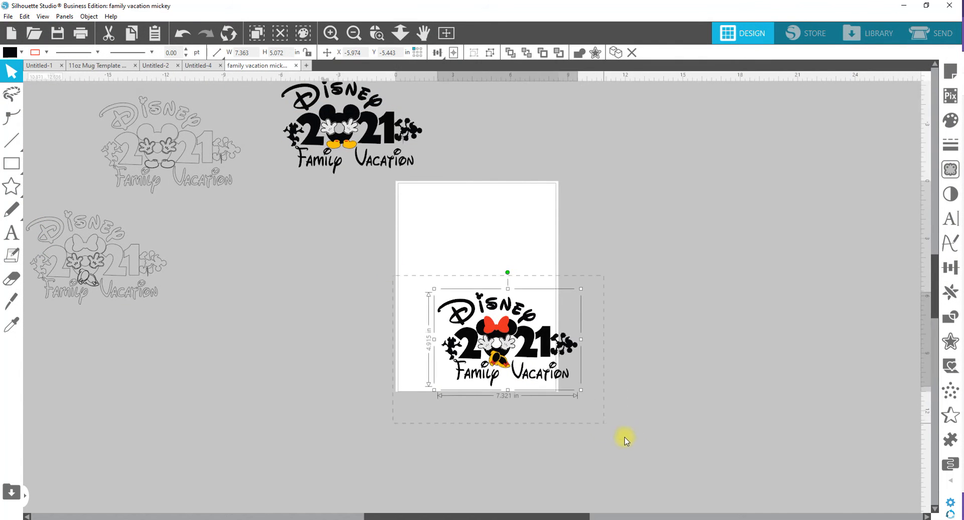
pyautogui.moveTo(503, 333); pyautogui.dragTo(285, 252)
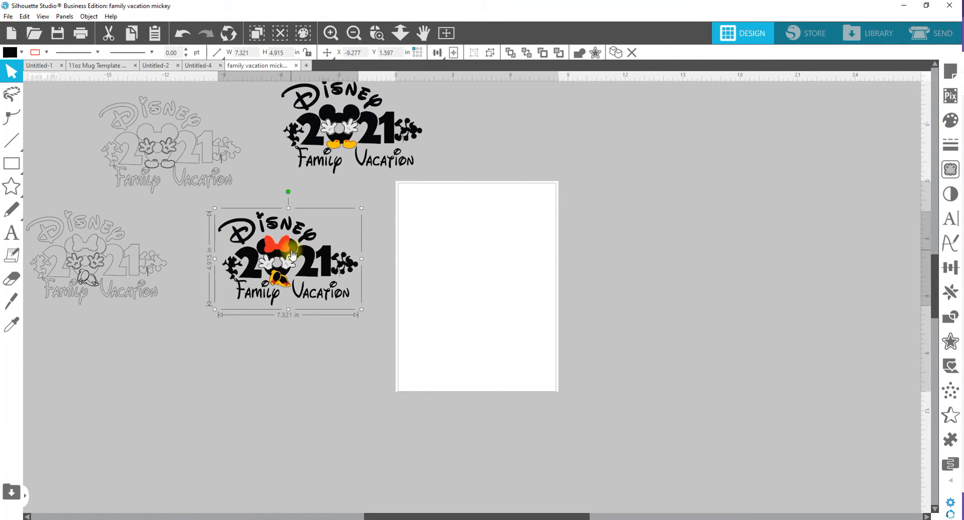
# Select the whole Mickey outline design and fill it with light yellow.
pyautogui.press('space')
pyautogui.moveTo(187, 342); pyautogui.dragTo(530, 147)
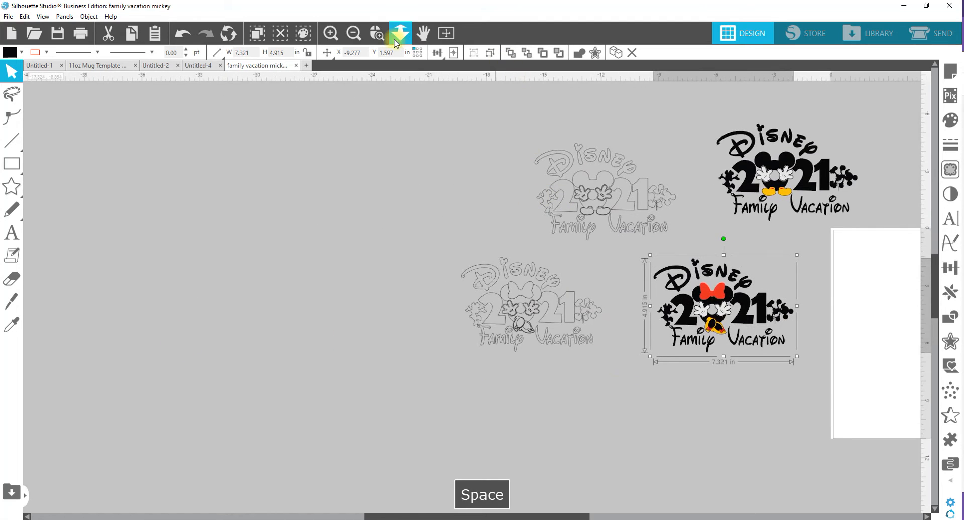
pyautogui.click(354, 33)
pyautogui.click(376, 33)
pyautogui.moveTo(400, 137); pyautogui.dragTo(793, 396)
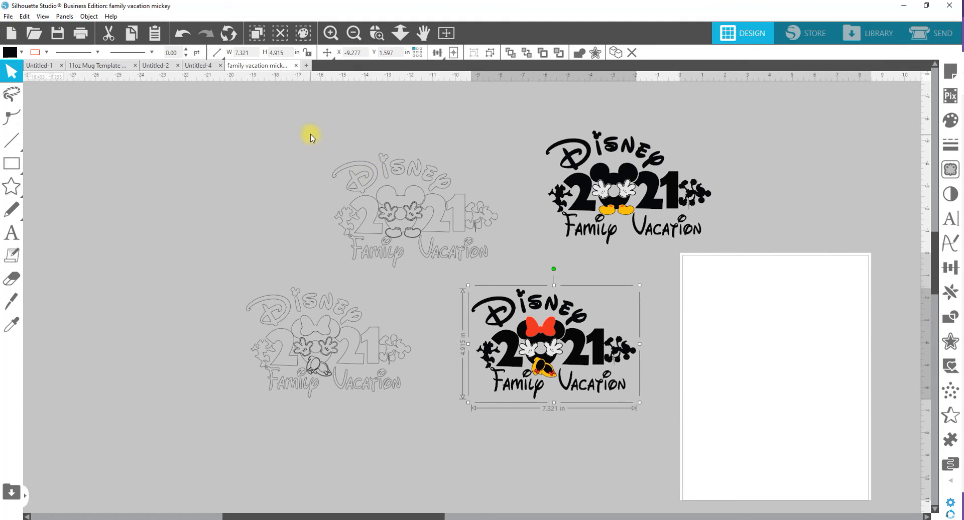
pyautogui.moveTo(310, 134); pyautogui.dragTo(500, 274)
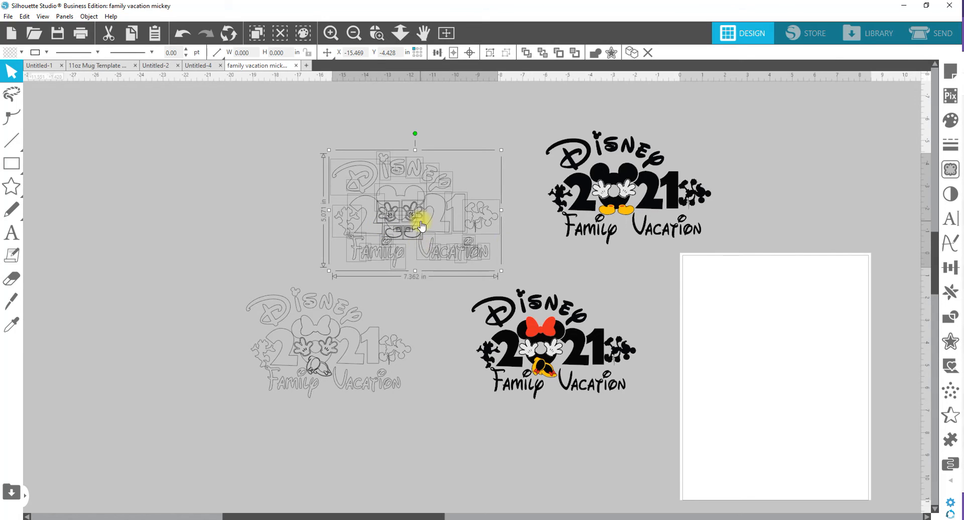
pyautogui.click(19, 54)
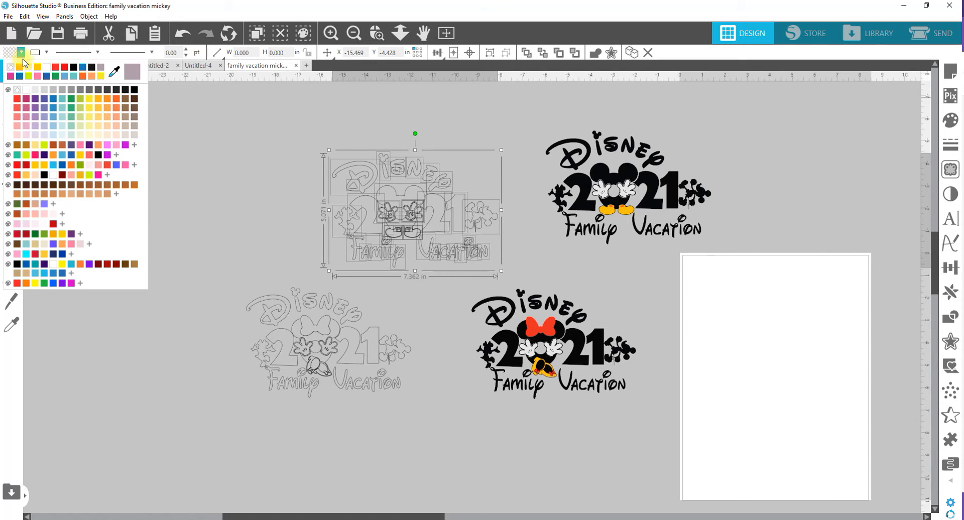
pyautogui.click(87, 119)
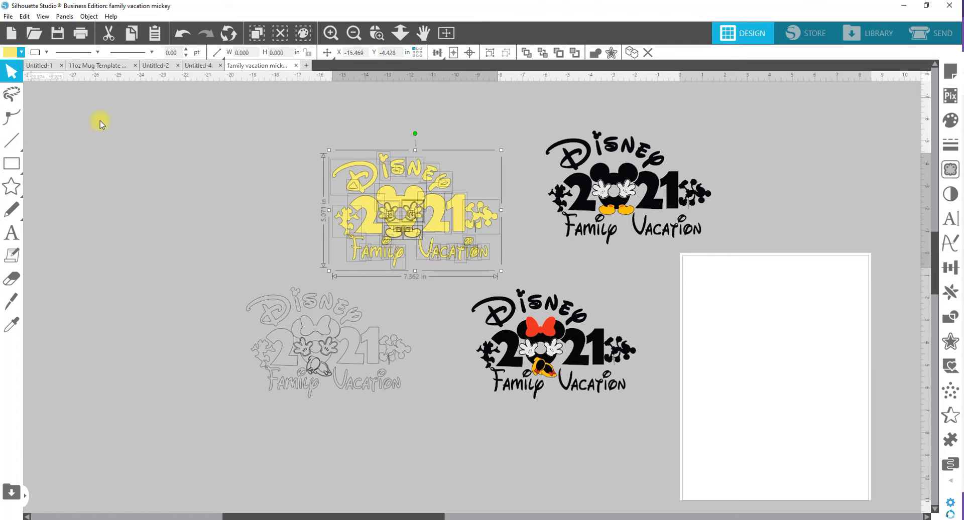
# Select the whole Minnie outline design, fill it with light pink and deselect it.
pyautogui.moveTo(170, 266); pyautogui.dragTo(420, 419)
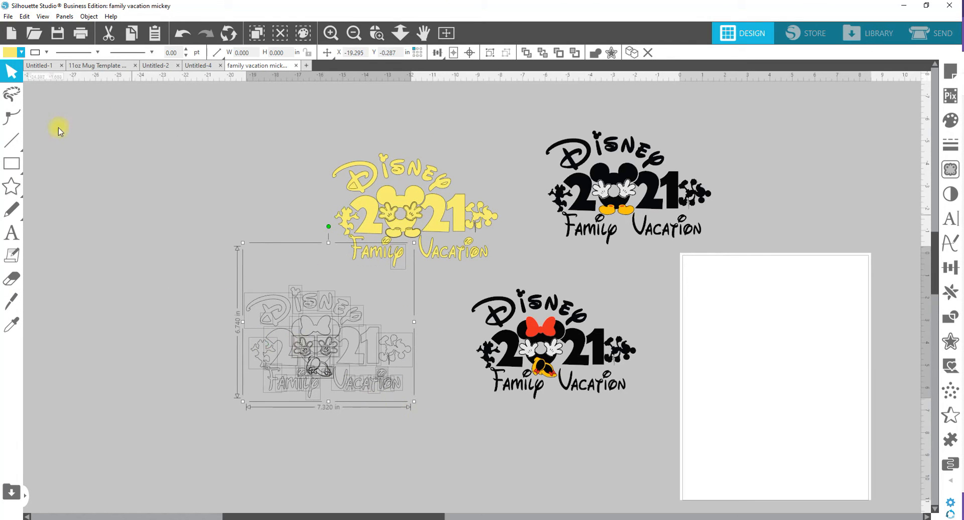
pyautogui.click(21, 53)
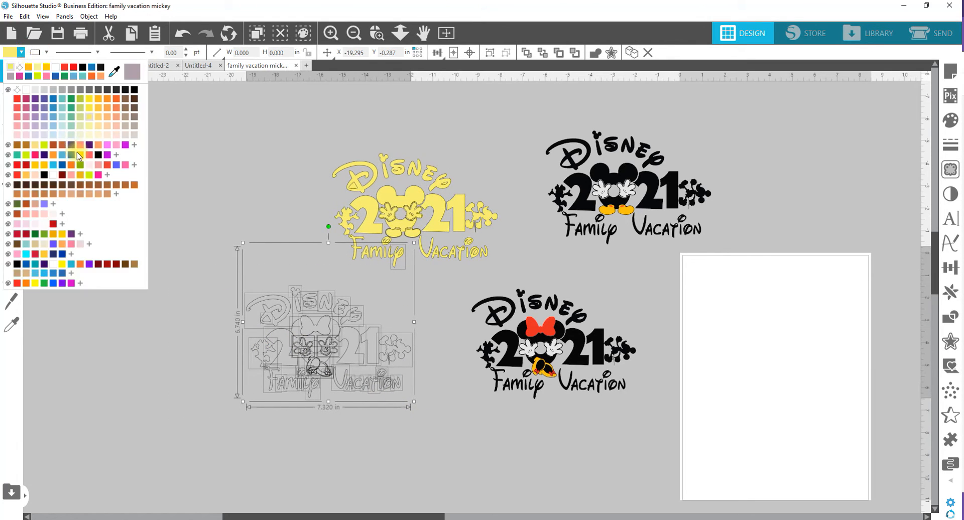
pyautogui.click(116, 146)
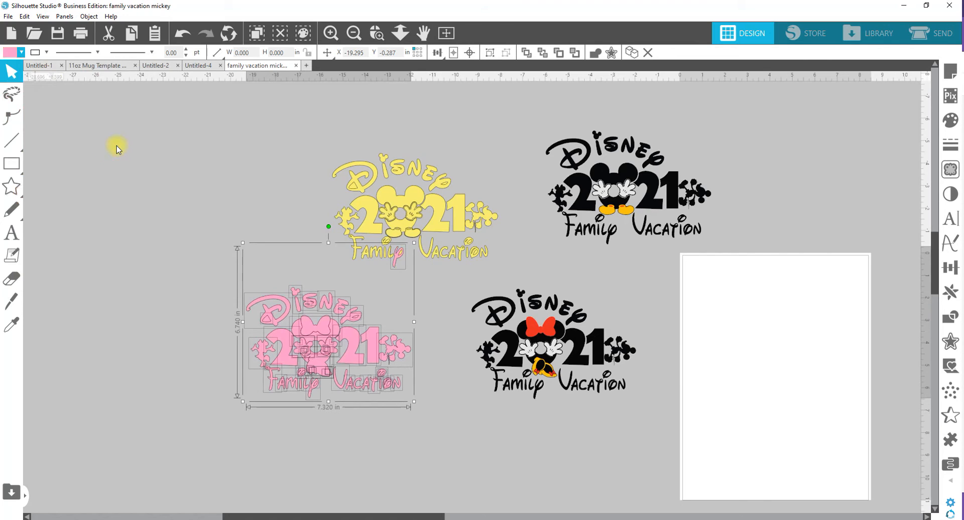
pyautogui.click(402, 283)
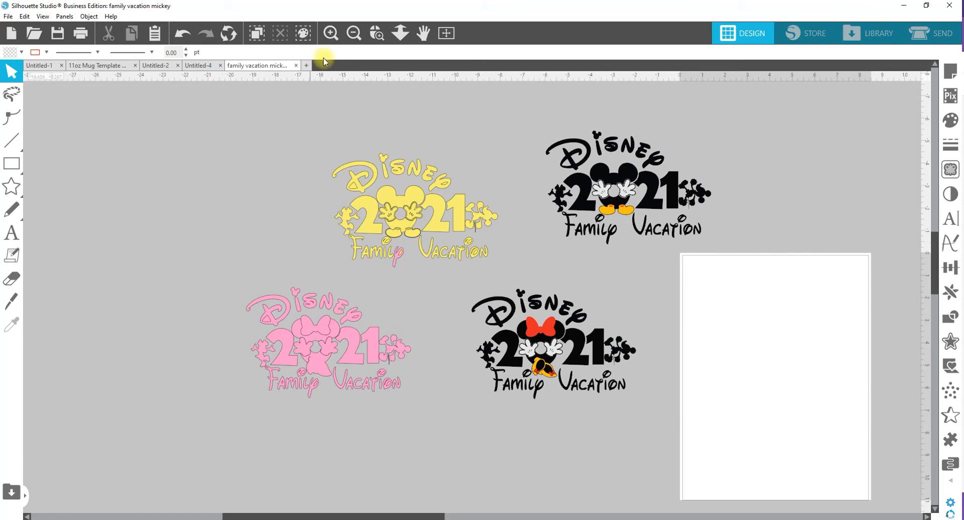
# Compare both Mickey versions, pull the inner triangle out of the yellow Disney lettering's D, and undo the move.
pyautogui.click(377, 33)
pyautogui.moveTo(329, 122); pyautogui.dragTo(638, 229)
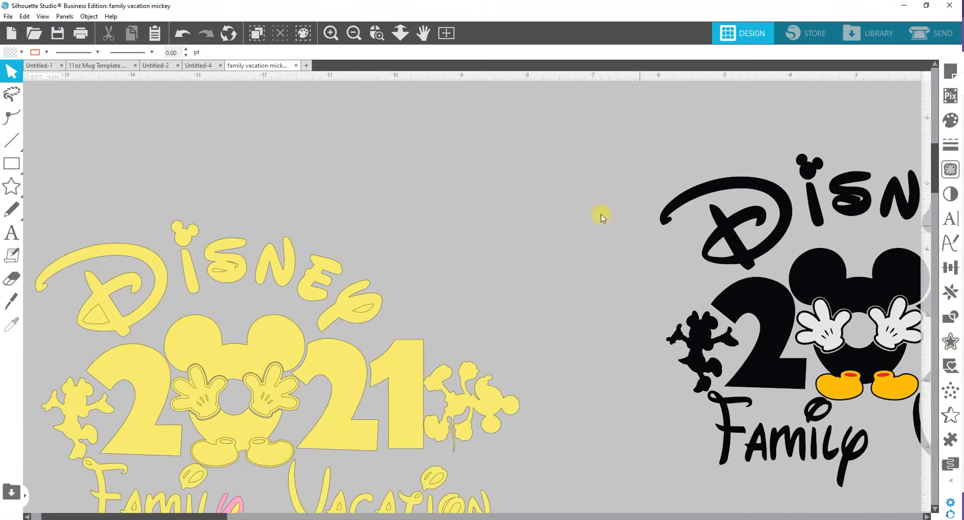
pyautogui.press('space')
pyautogui.moveTo(803, 275); pyautogui.dragTo(550, 344)
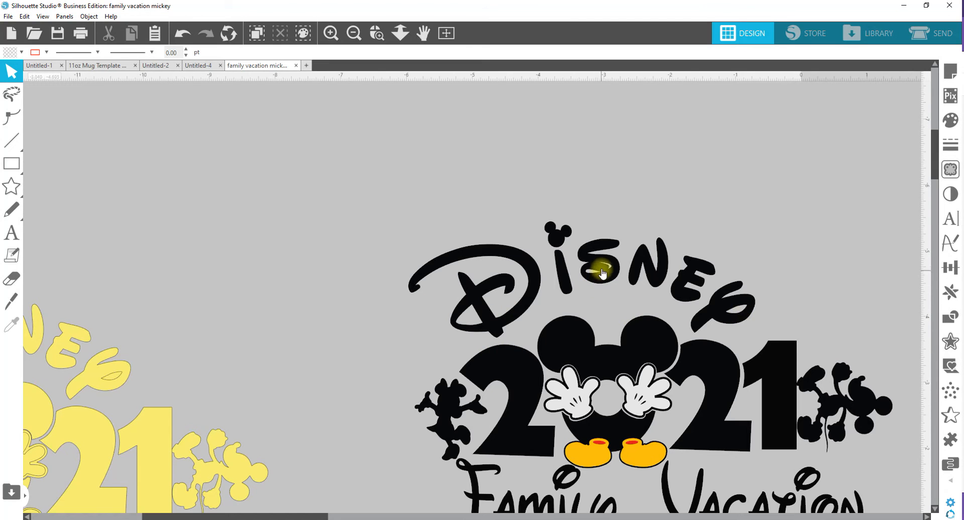
pyautogui.press('space')
pyautogui.moveTo(377, 304); pyautogui.dragTo(875, 271)
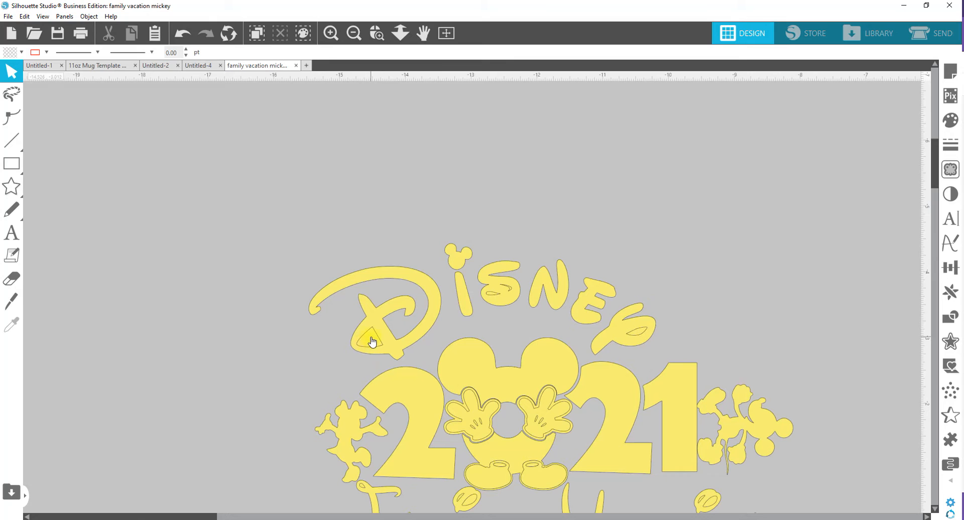
pyautogui.moveTo(370, 347); pyautogui.dragTo(339, 346)
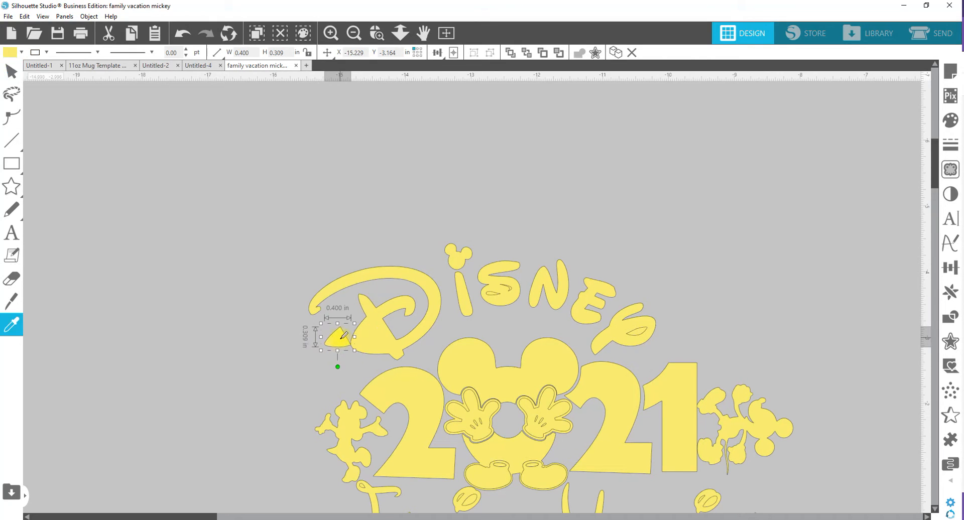
pyautogui.hotkey('ctrl', 'z')
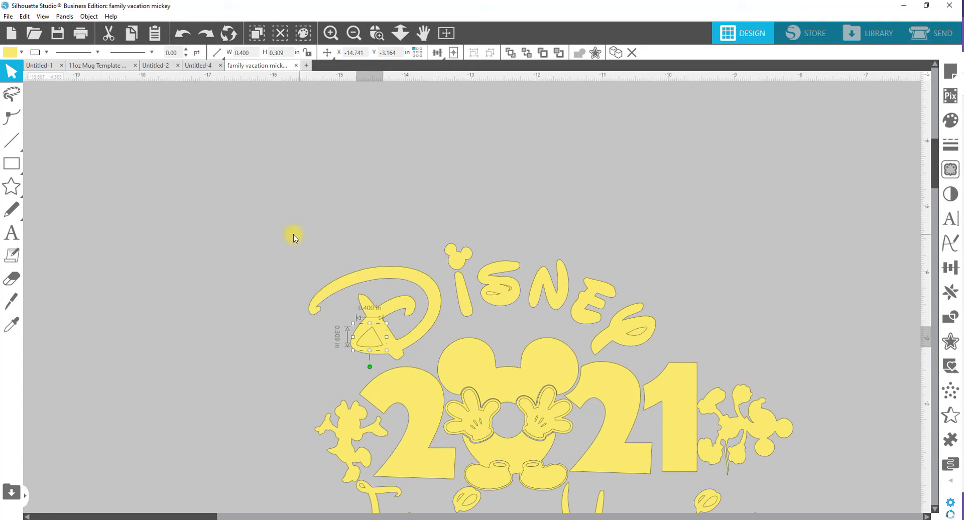
# Select all pieces of the yellow Disney lettering and make them a compound path.
pyautogui.moveTo(281, 234); pyautogui.dragTo(650, 331)
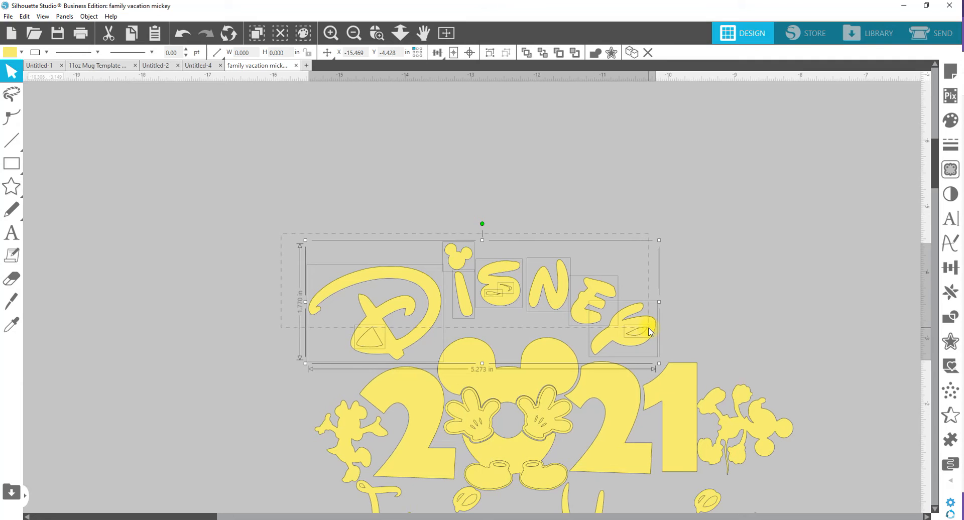
pyautogui.moveTo(649, 330); pyautogui.dragTo(649, 329)
pyautogui.rightClick(497, 270)
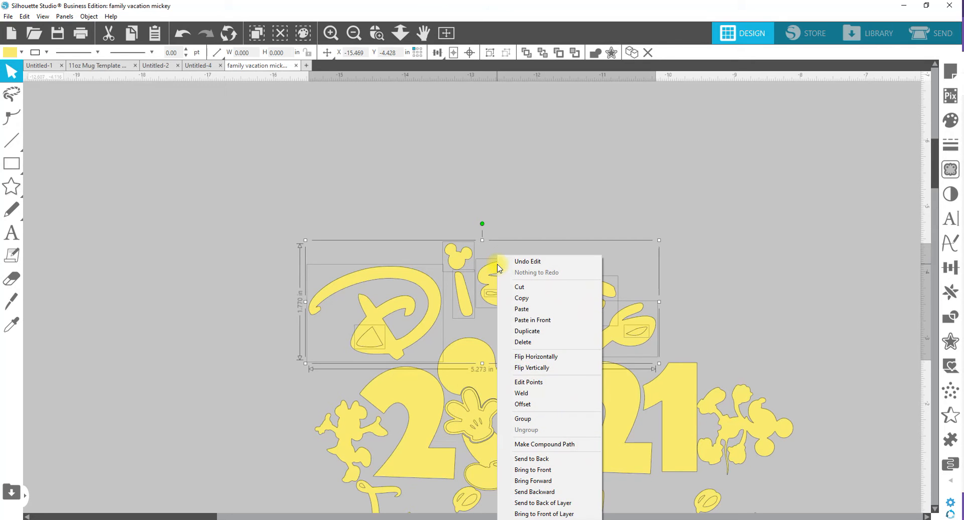
pyautogui.click(547, 445)
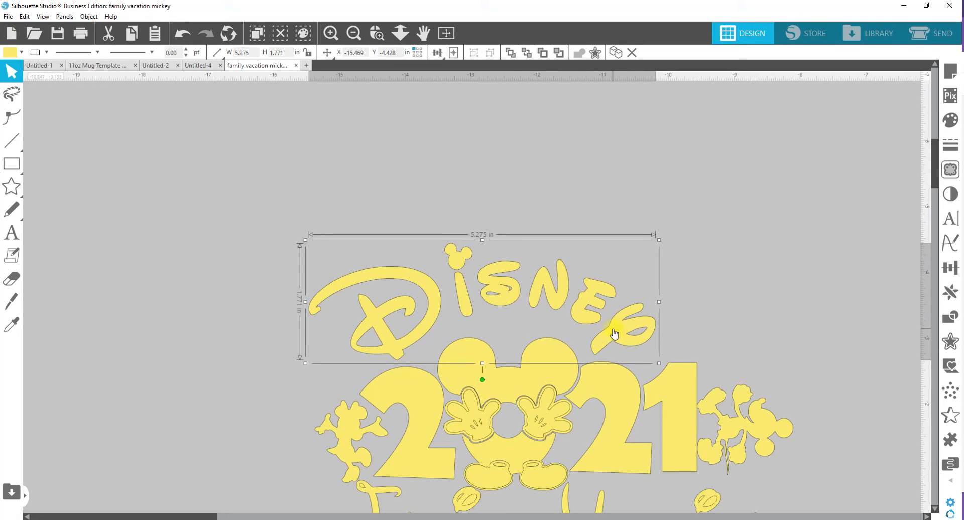
# Fill the Disney lettering with black and set its line colour to transparent.
pyautogui.click(21, 53)
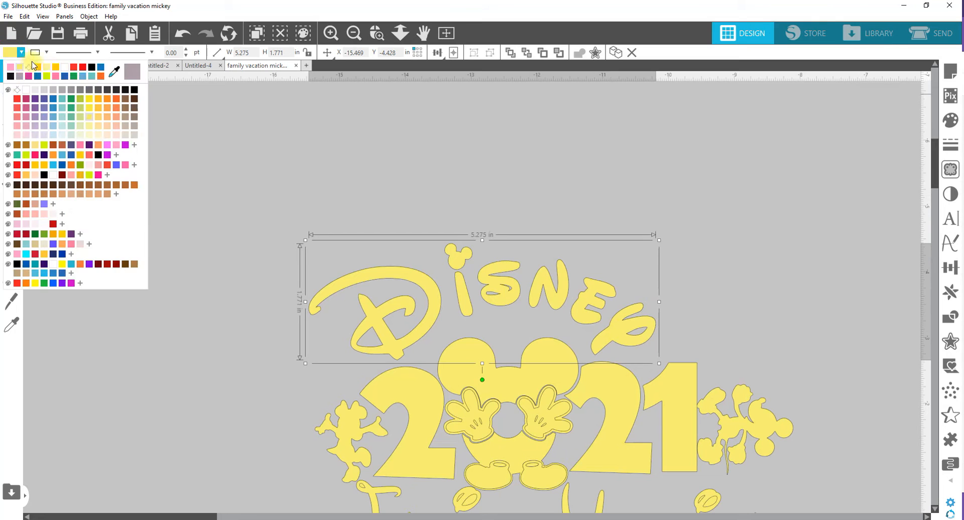
pyautogui.click(134, 89)
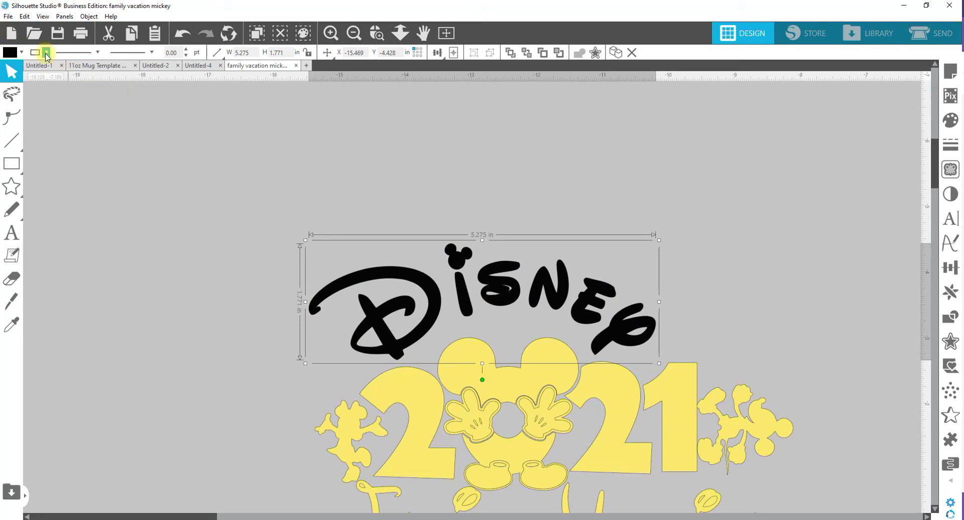
pyautogui.click(46, 52)
pyautogui.click(43, 92)
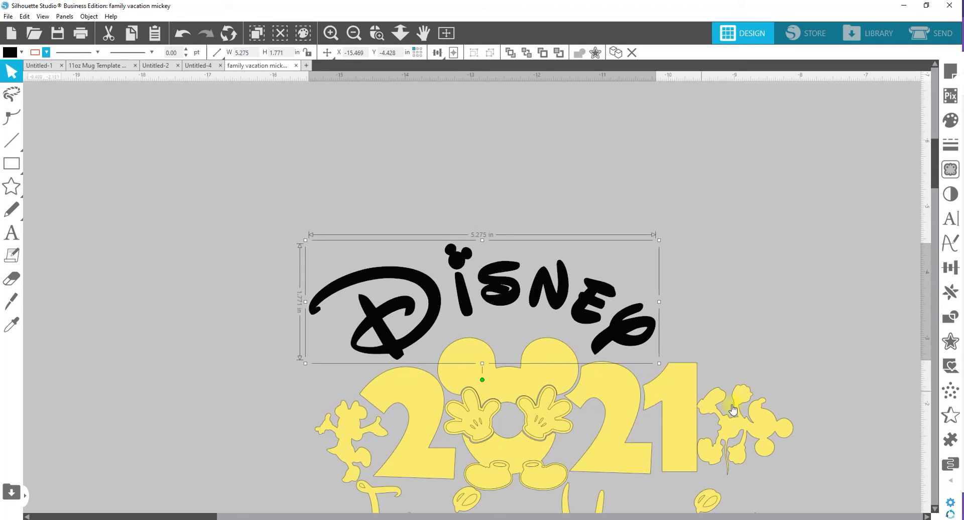
# Rotate the small Mickey silhouette after 2021 upright, then shift the whole 2021 row about 0.3 in to the left and deselect it.
pyautogui.click(750, 441)
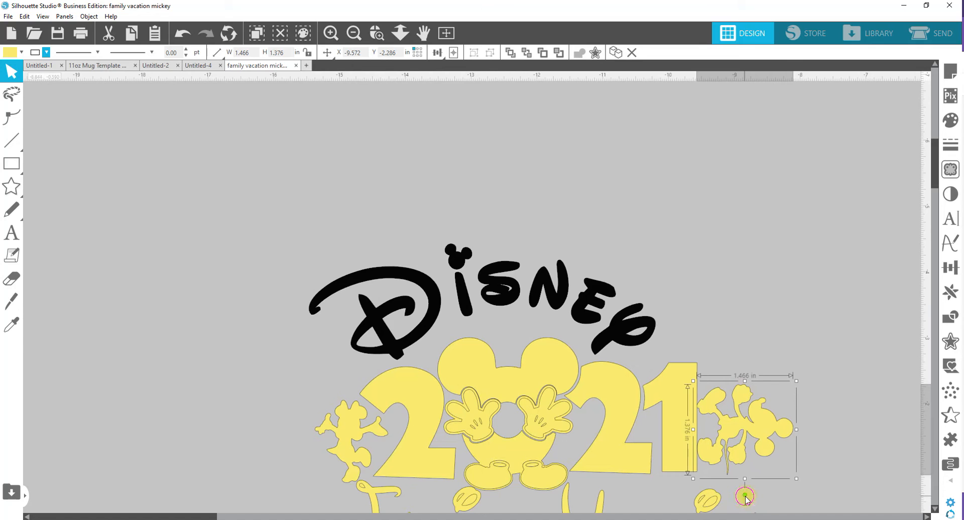
pyautogui.moveTo(745, 495); pyautogui.dragTo(759, 421)
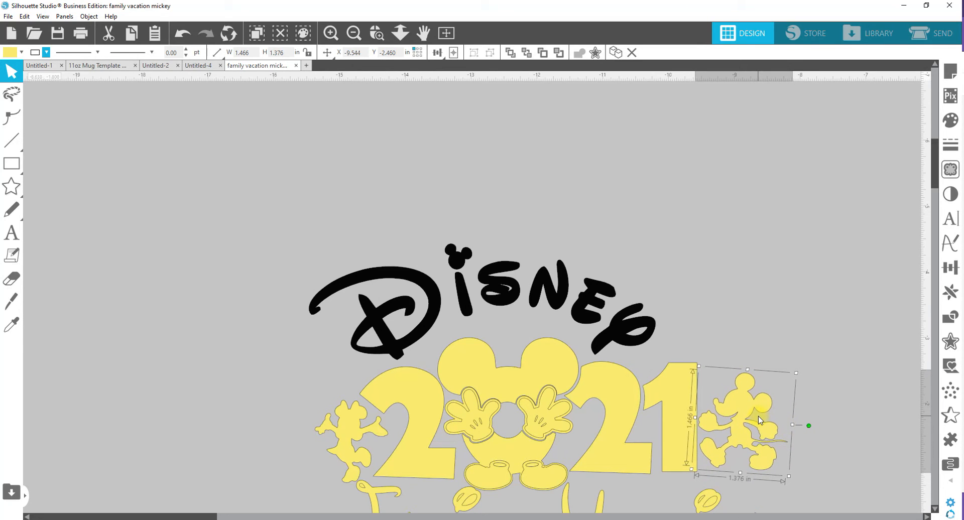
pyautogui.moveTo(845, 409); pyautogui.dragTo(429, 349)
pyautogui.moveTo(307, 392); pyautogui.dragTo(732, 459)
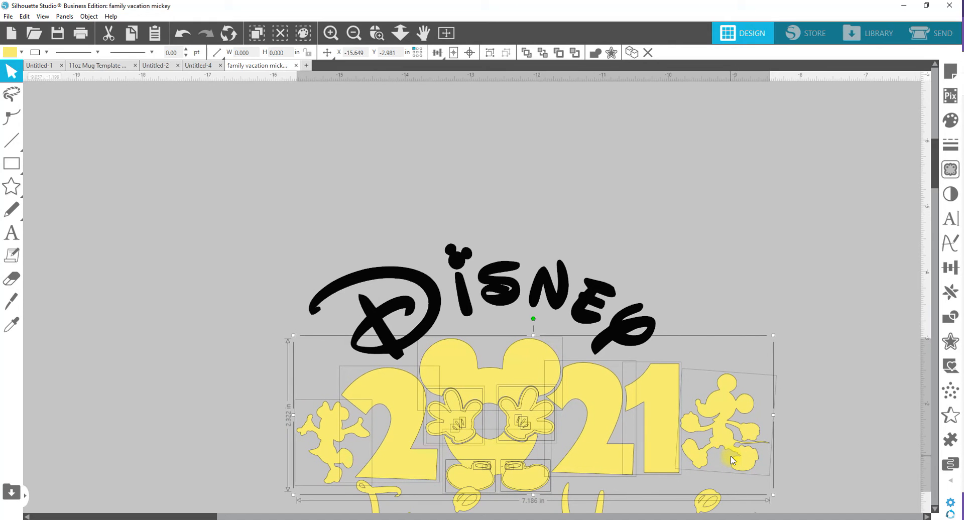
pyautogui.click(701, 281)
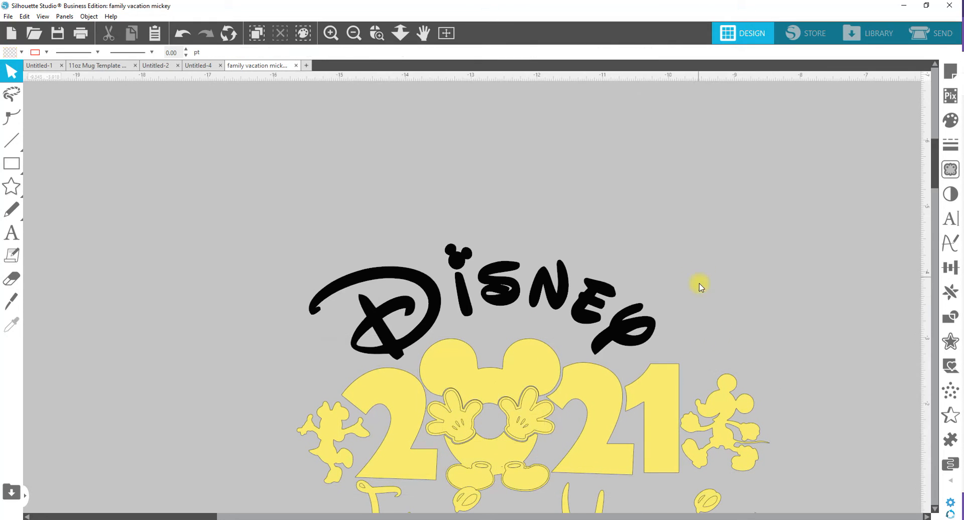
# Make all pieces of the word Family a compound path and move it slightly down.
pyautogui.scroll(-1, 673, 321)
pyautogui.scroll(-5, 673, 321)
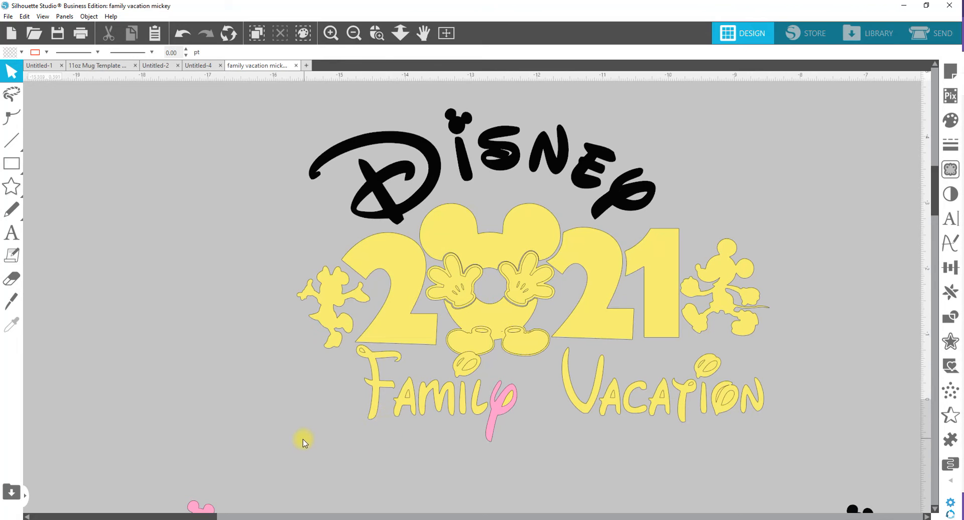
pyautogui.moveTo(303, 440); pyautogui.dragTo(526, 369)
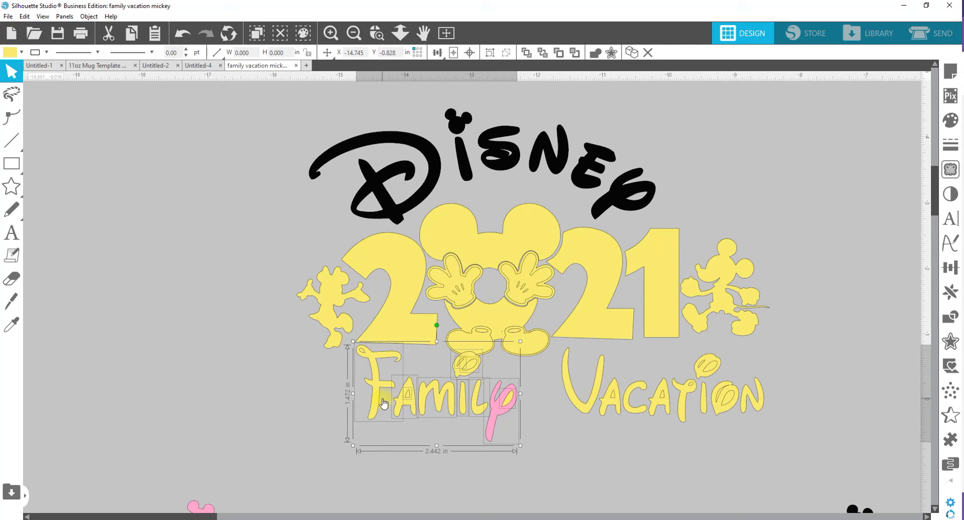
pyautogui.keyDown('shift'); pyautogui.click(363, 355); pyautogui.keyUp('shift')
pyautogui.rightClick(370, 358)
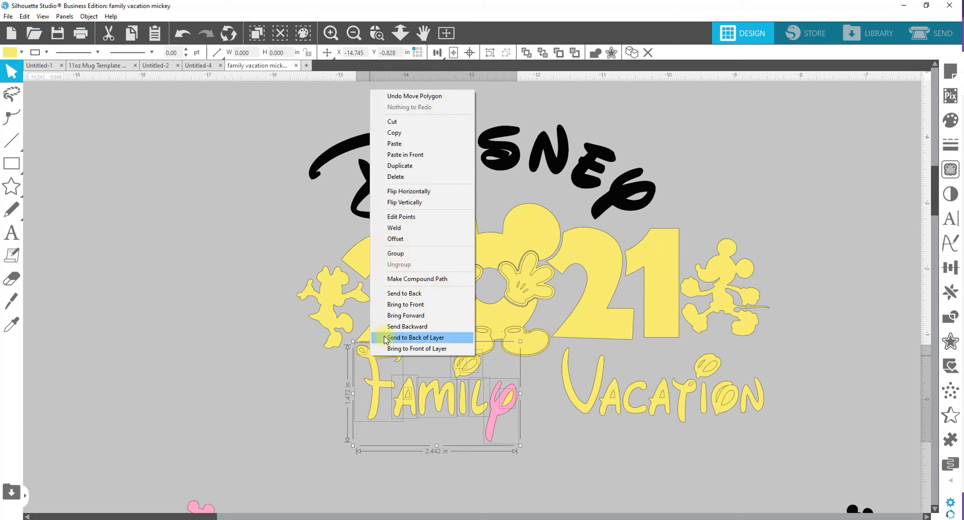
pyautogui.click(412, 282)
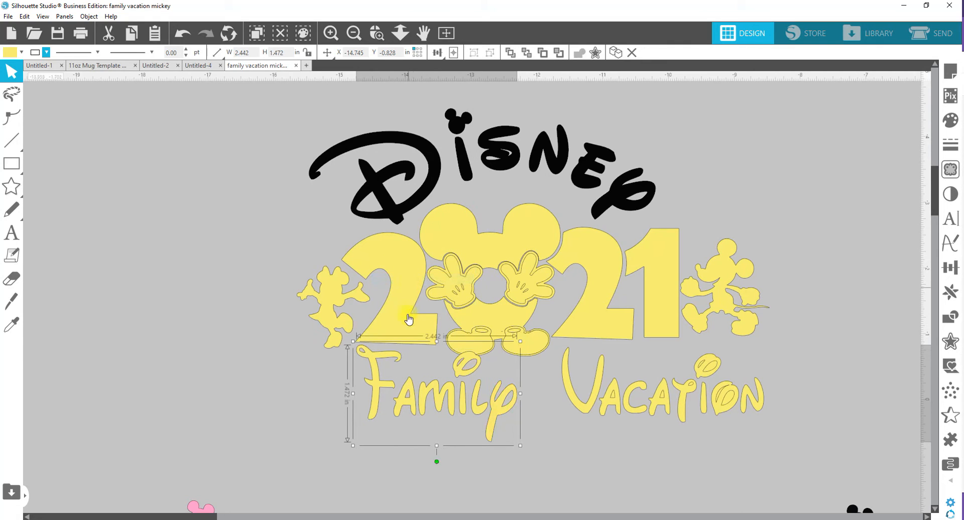
pyautogui.moveTo(495, 418); pyautogui.dragTo(498, 428)
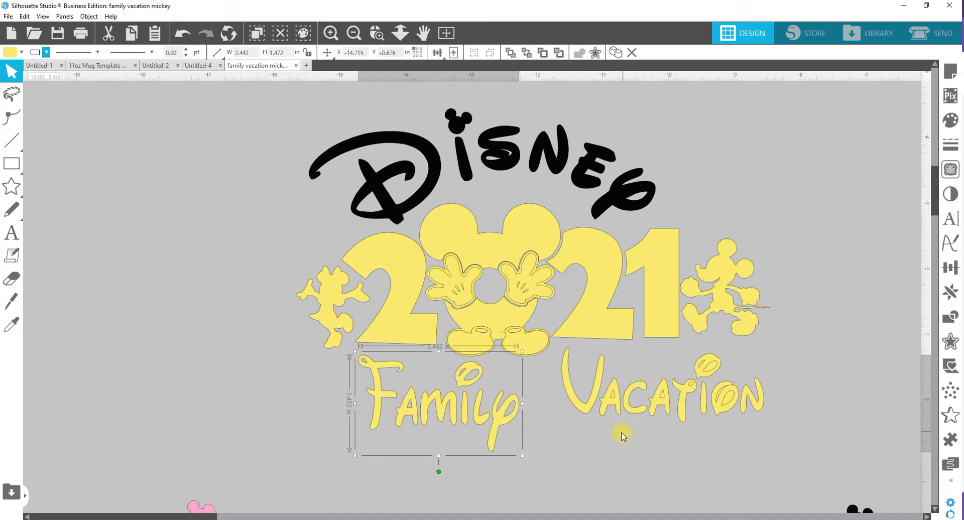
# Make each of the two As and the T in Vacation a compound path.
pyautogui.click(613, 400)
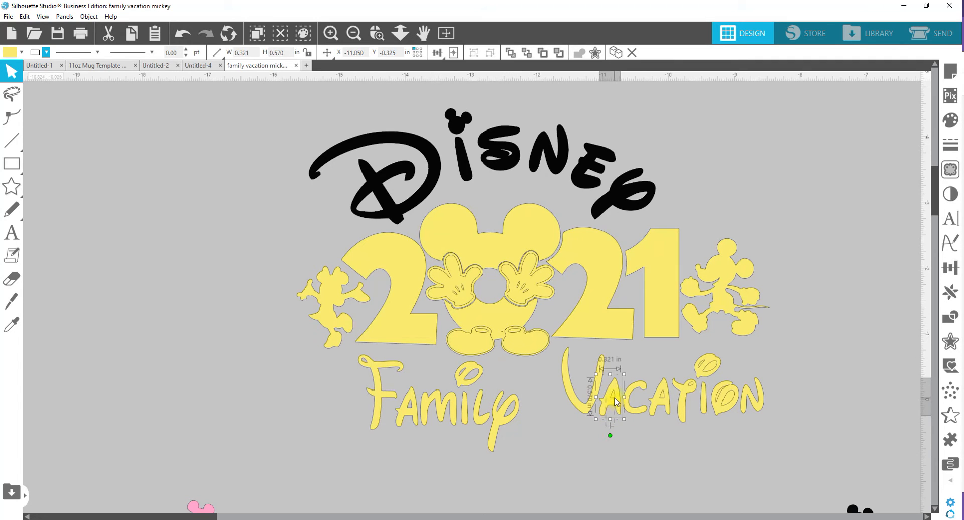
pyautogui.rightClick(616, 400)
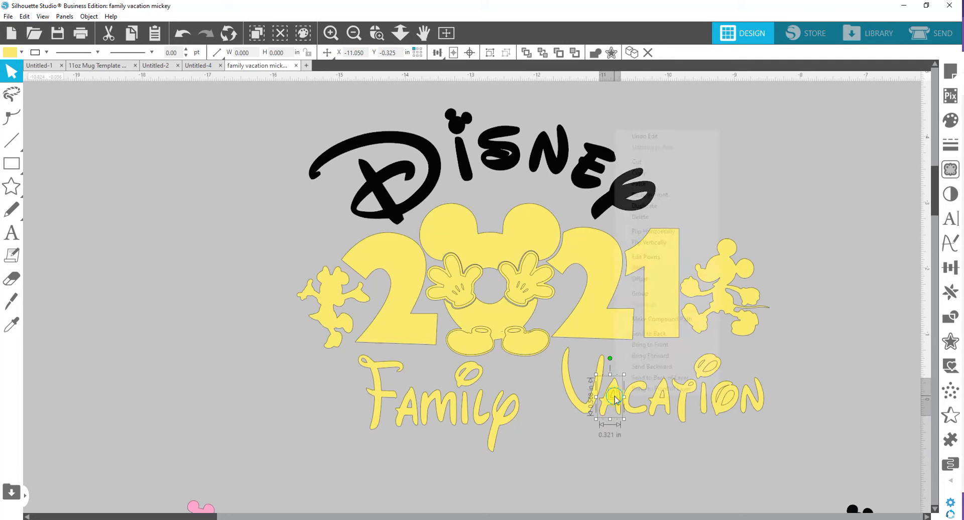
pyautogui.click(662, 319)
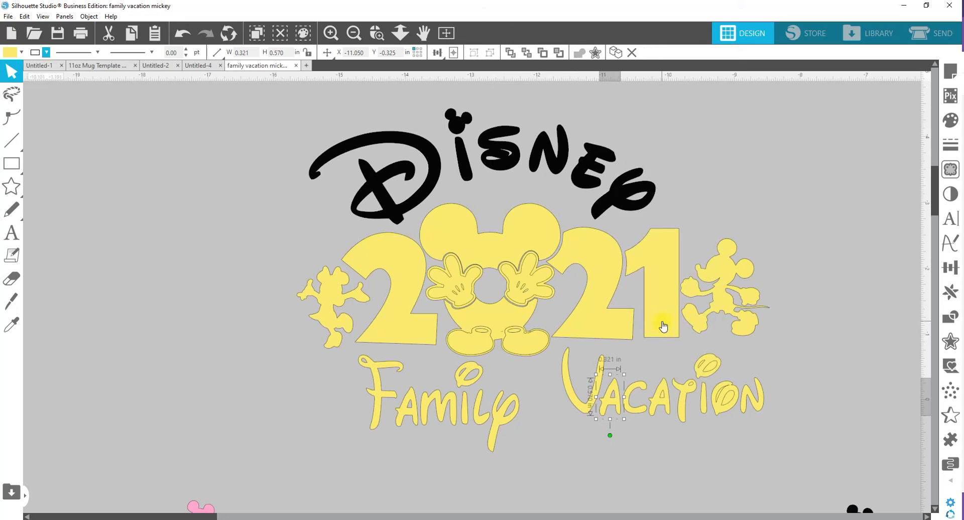
pyautogui.click(661, 397)
pyautogui.rightClick(662, 396)
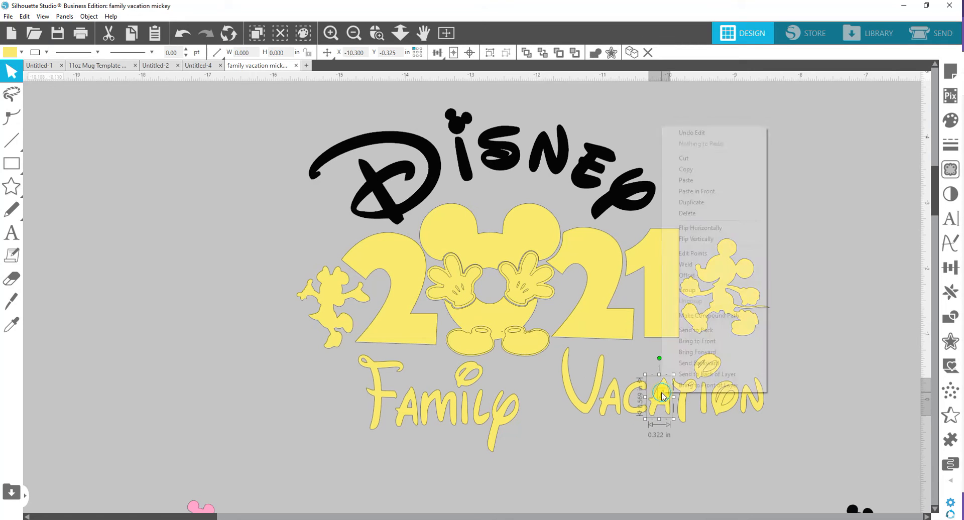
pyautogui.click(709, 315)
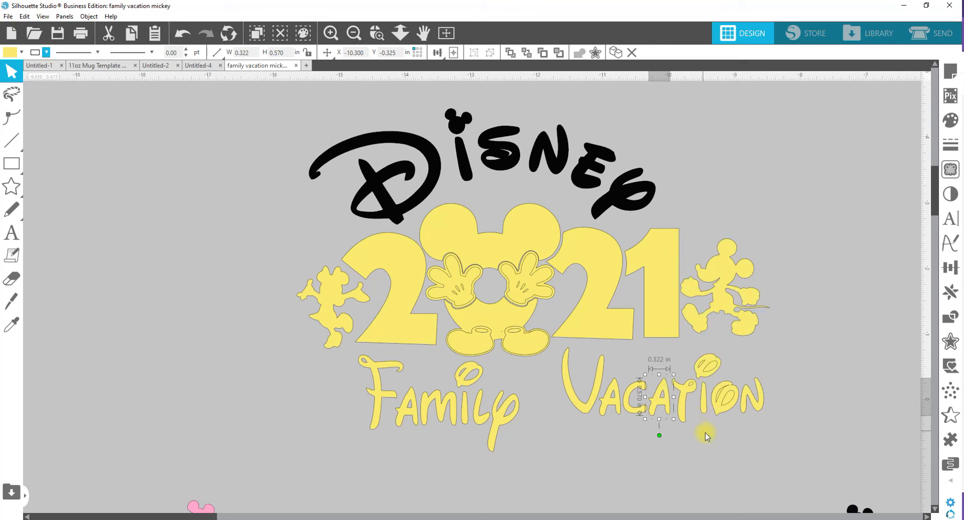
pyautogui.click(683, 399)
pyautogui.rightClick(686, 386)
pyautogui.click(722, 321)
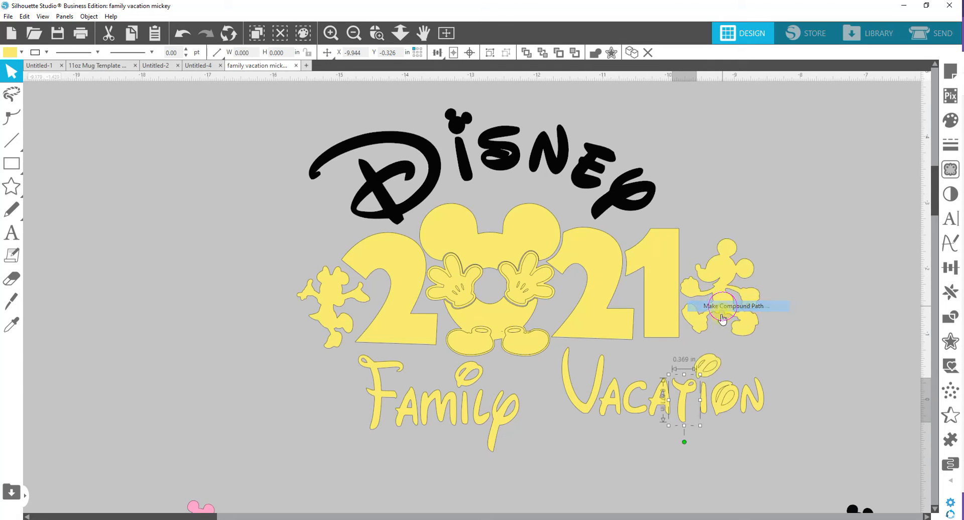
# Combine the I of Vacation with its Mickey-ear dot into a compound path, and make the O a compound path too.
pyautogui.click(707, 365)
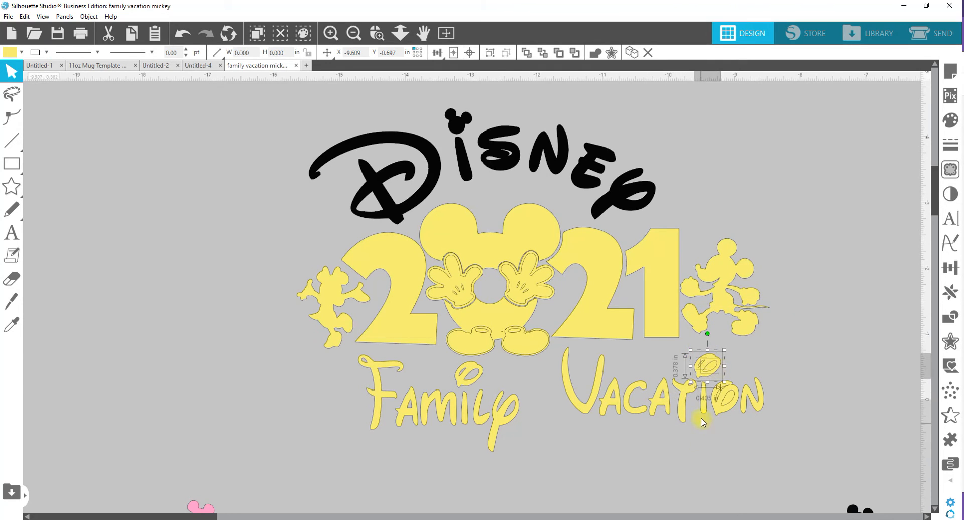
pyautogui.keyDown('shift'); pyautogui.click(709, 403); pyautogui.keyUp('shift')
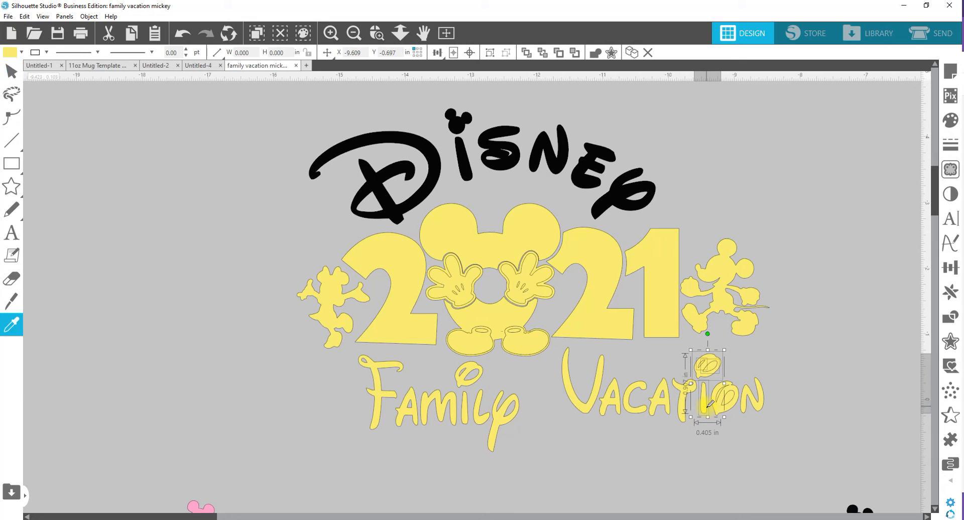
pyautogui.press('v')
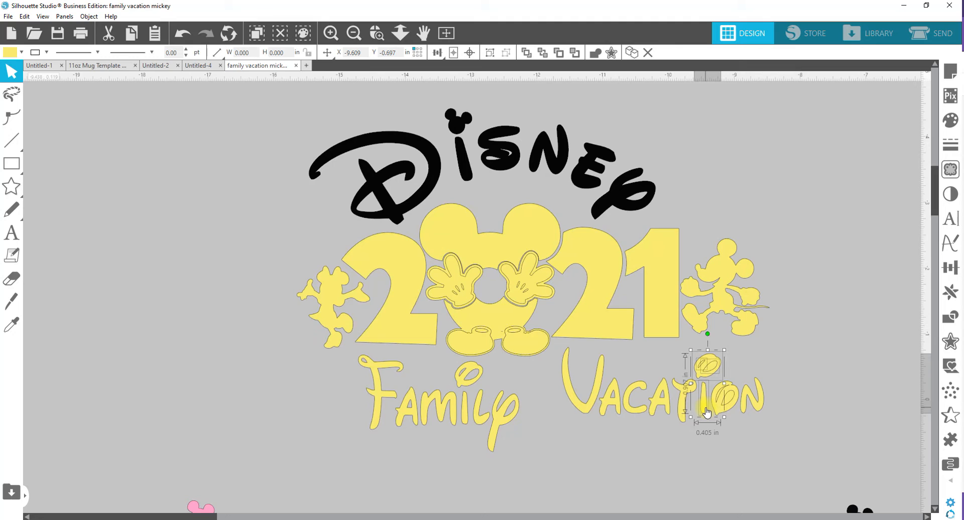
pyautogui.hotkey('ctrl', 'e')
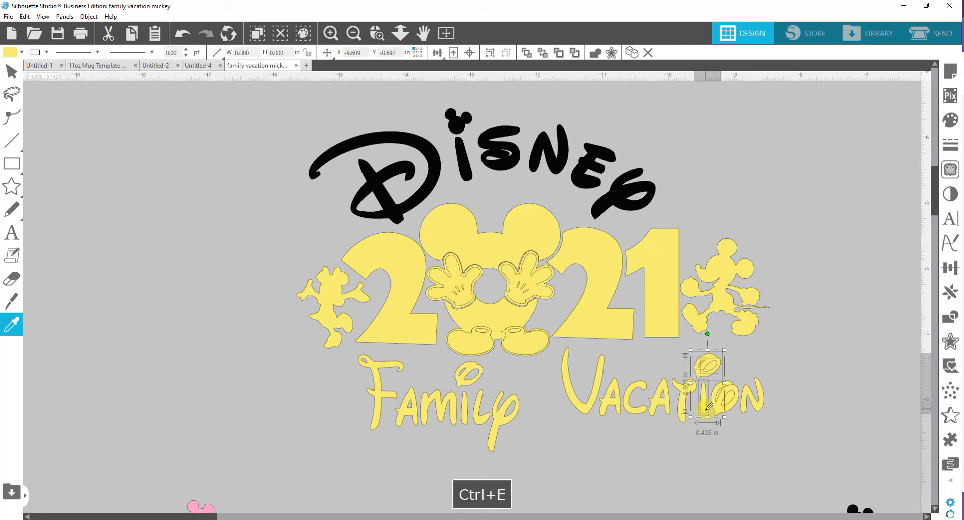
pyautogui.moveTo(718, 407); pyautogui.dragTo(715, 396)
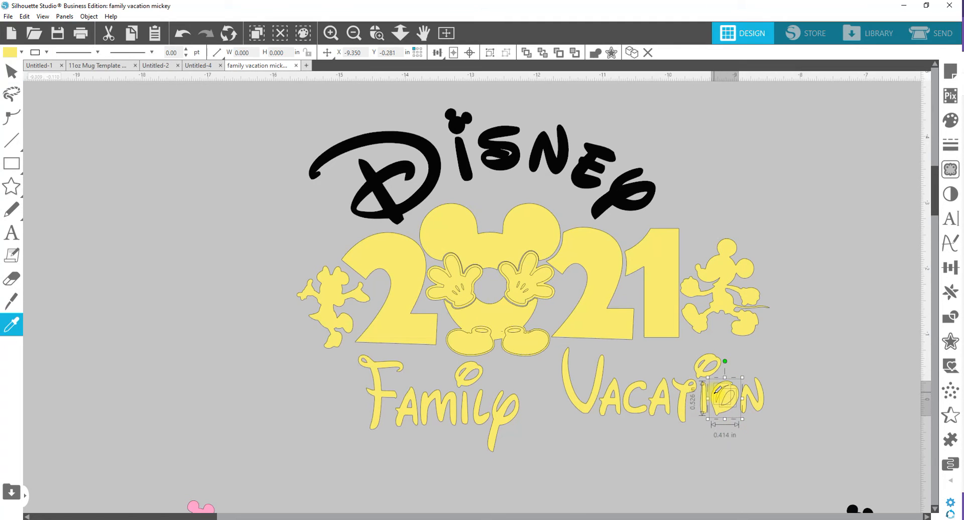
pyautogui.hotkey('ctrl', 'e')
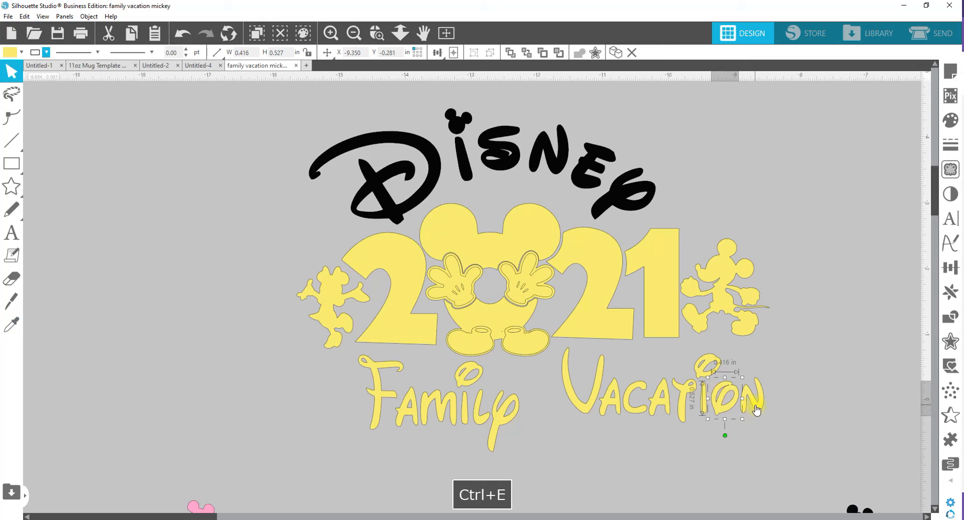
pyautogui.click(757, 410)
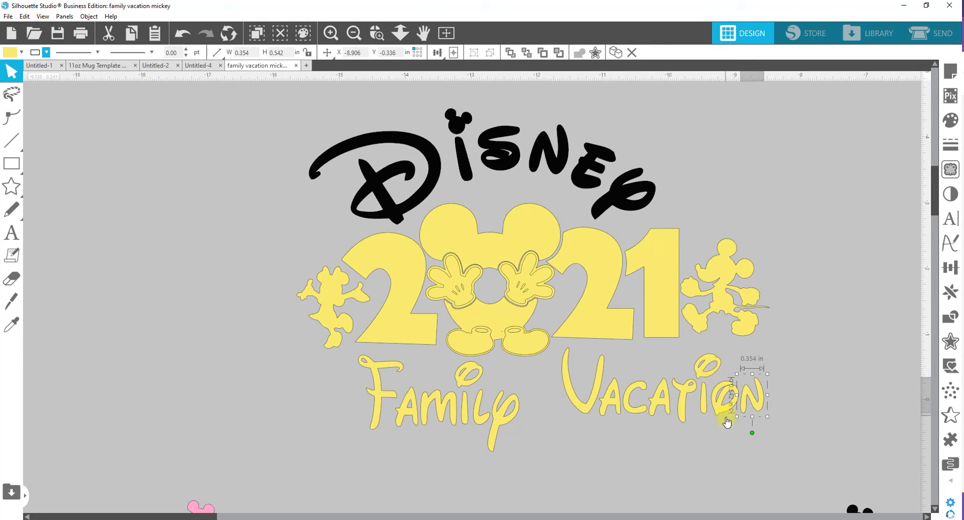
# Fill the O of Vacation with pale green and the T with lime green.
pyautogui.click(721, 409)
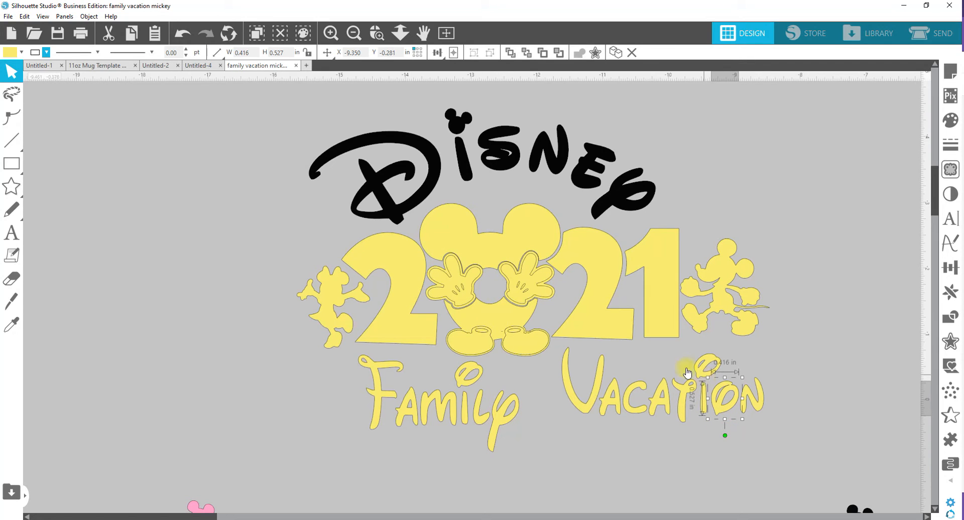
pyautogui.click(22, 52)
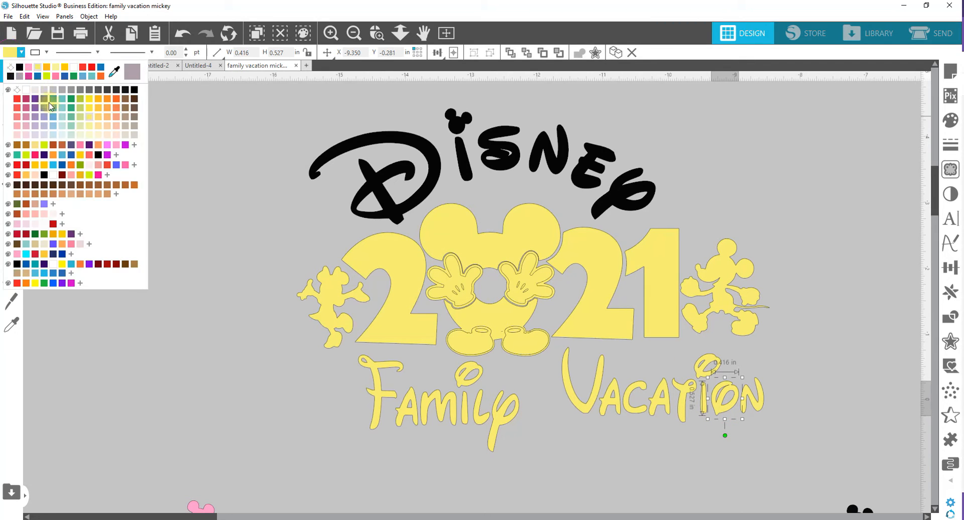
pyautogui.click(83, 128)
pyautogui.click(684, 402)
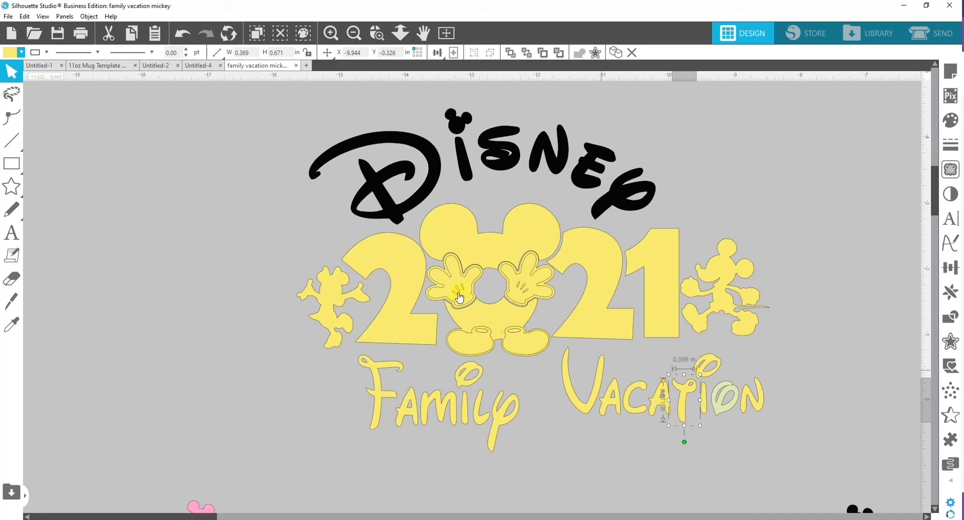
pyautogui.click(21, 52)
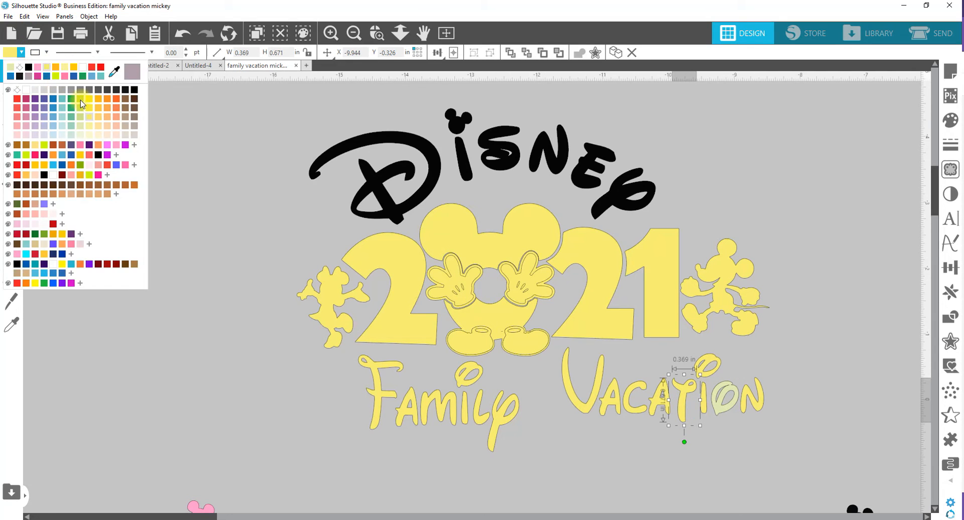
pyautogui.click(84, 106)
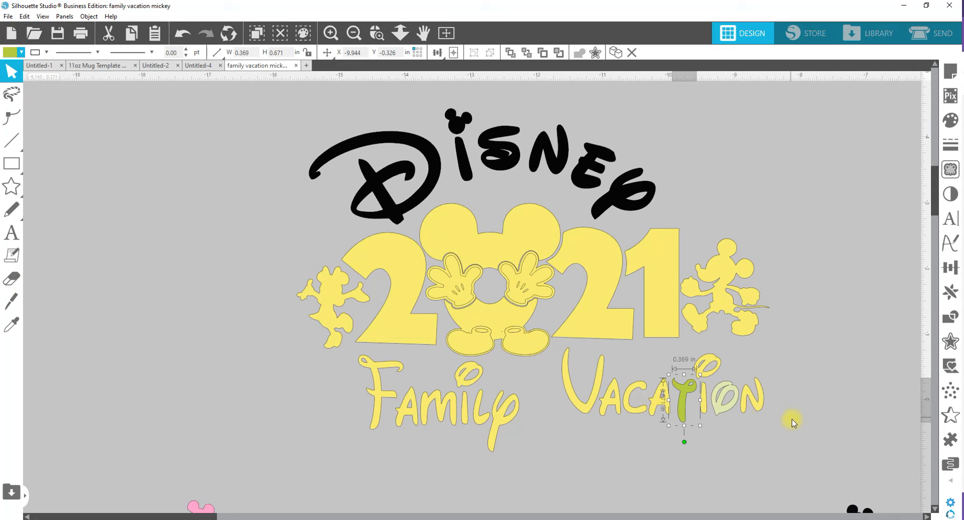
# Group all the letters of the word Vacation.
pyautogui.moveTo(821, 441); pyautogui.dragTo(586, 366)
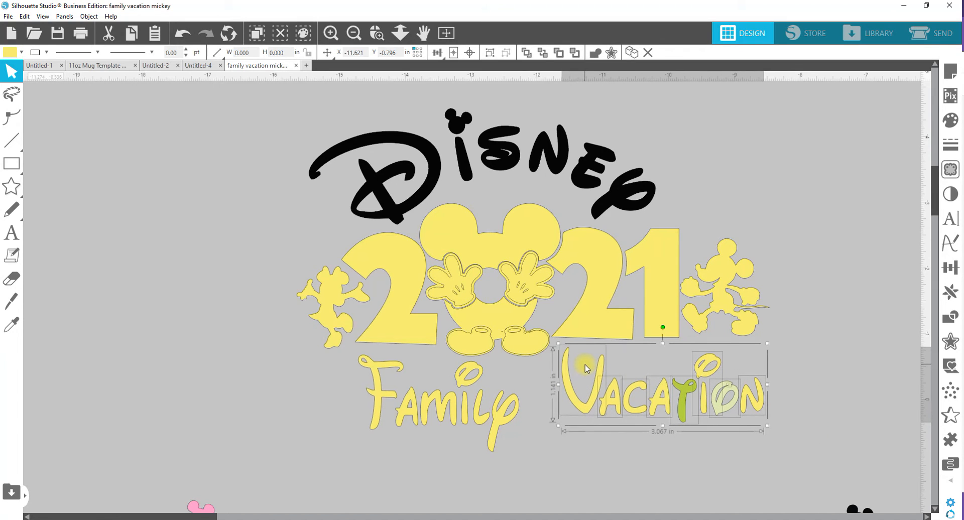
pyautogui.rightClick(607, 388)
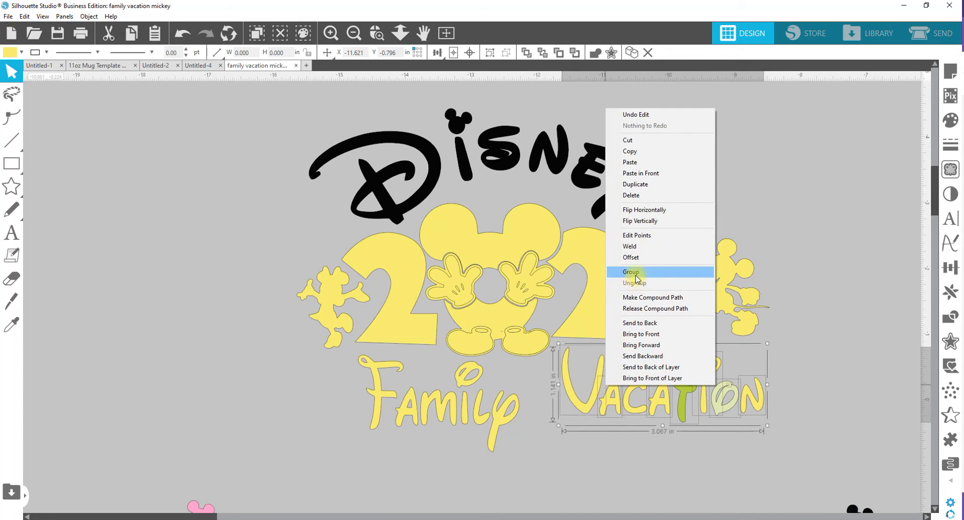
pyautogui.click(631, 272)
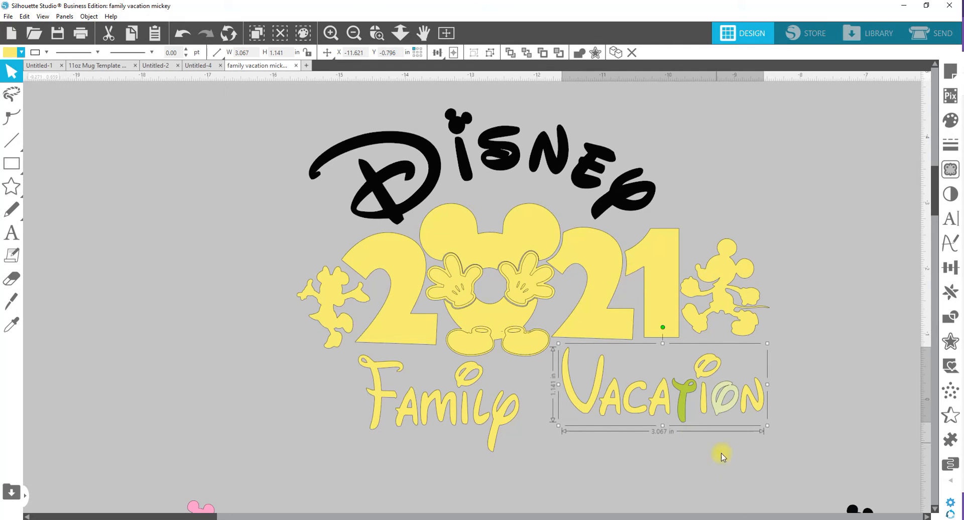
# Fill the words Family and Vacation with black.
pyautogui.moveTo(764, 452); pyautogui.dragTo(361, 384)
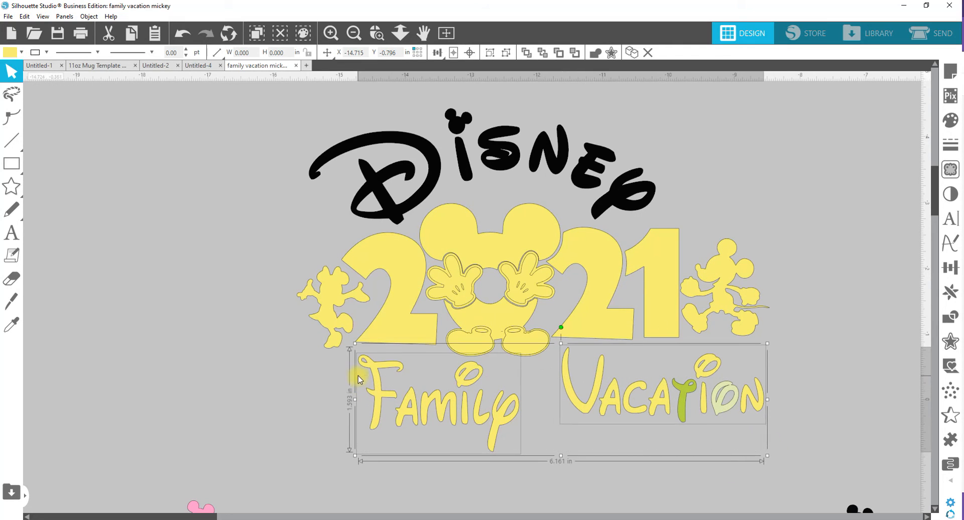
pyautogui.click(10, 54)
pyautogui.click(134, 93)
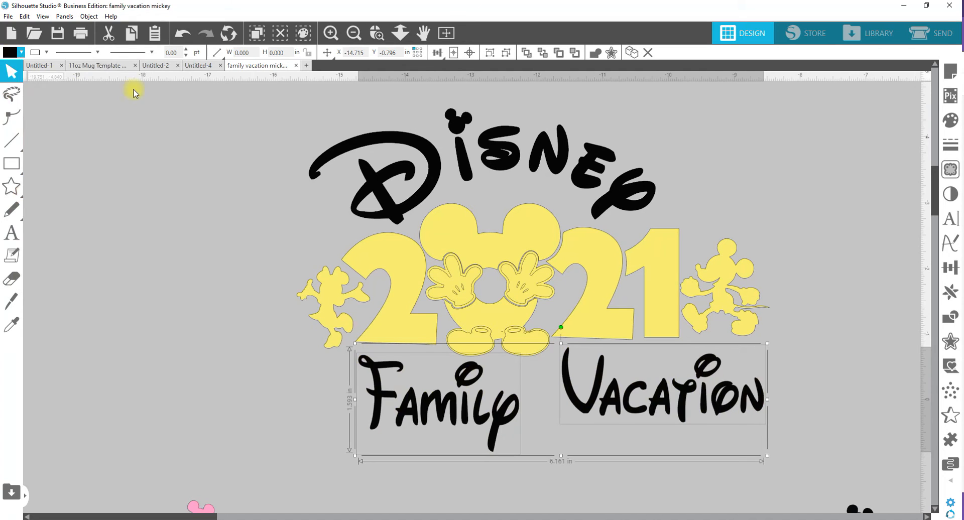
# Fill the digits of 2021 and the small Minnie and Mickey silhouettes beside them with black, leaving out the central Mickey.
pyautogui.click(335, 302)
pyautogui.keyDown('shift'); pyautogui.click(374, 299); pyautogui.keyUp('shift')
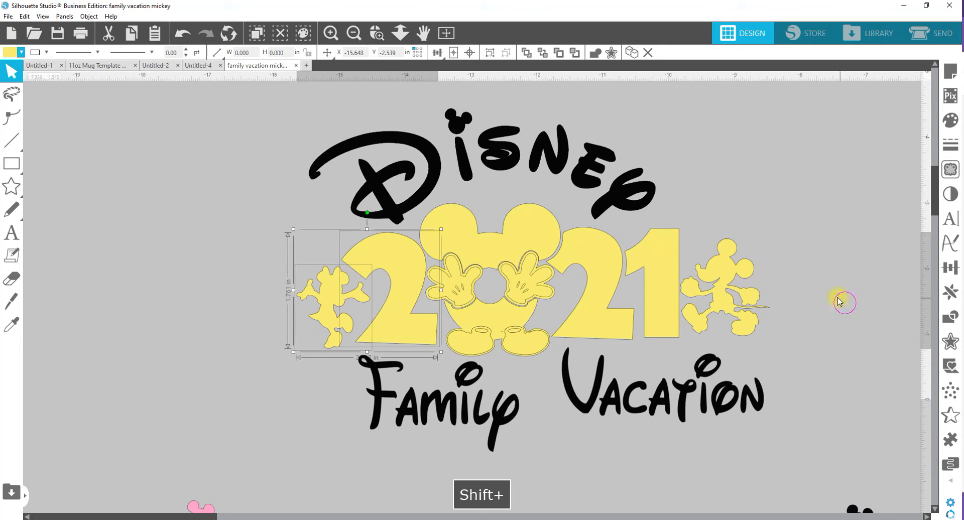
pyautogui.moveTo(845, 290); pyautogui.dragTo(594, 280)
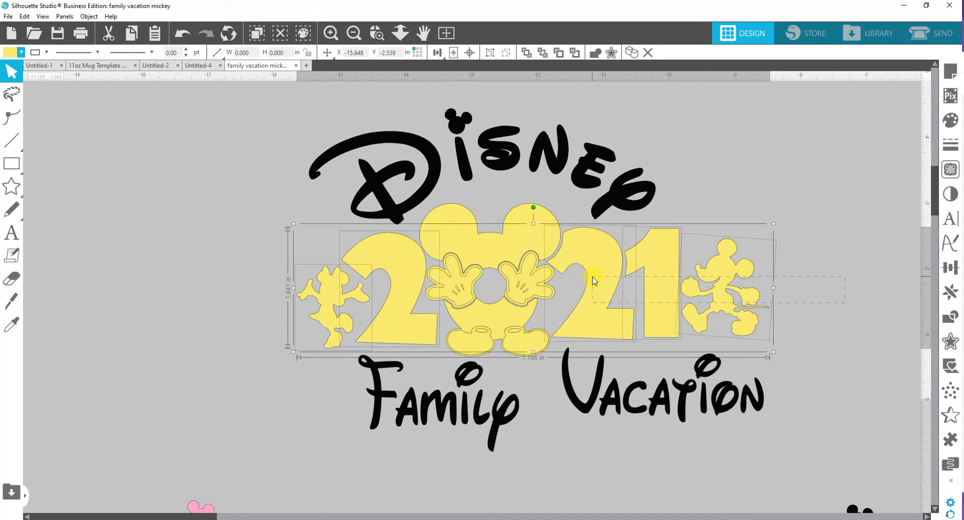
pyautogui.click(21, 52)
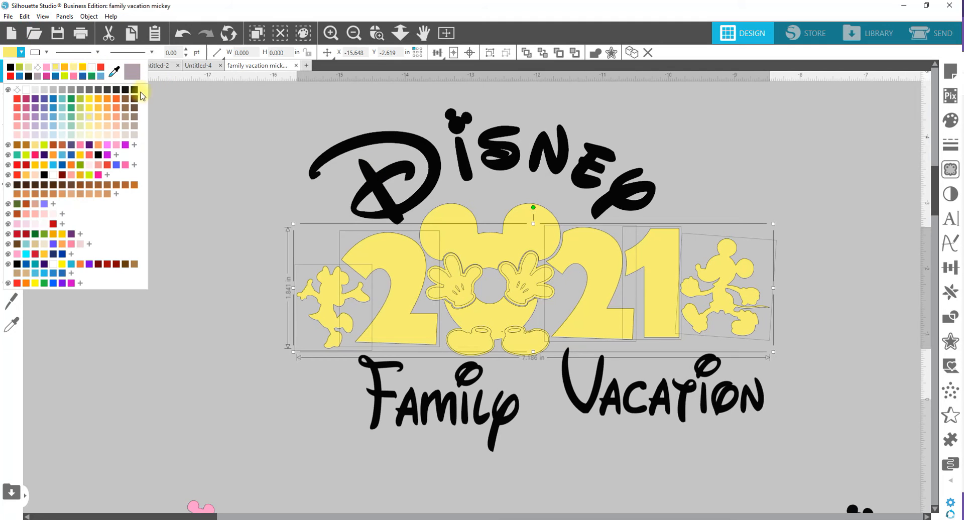
pyautogui.click(135, 91)
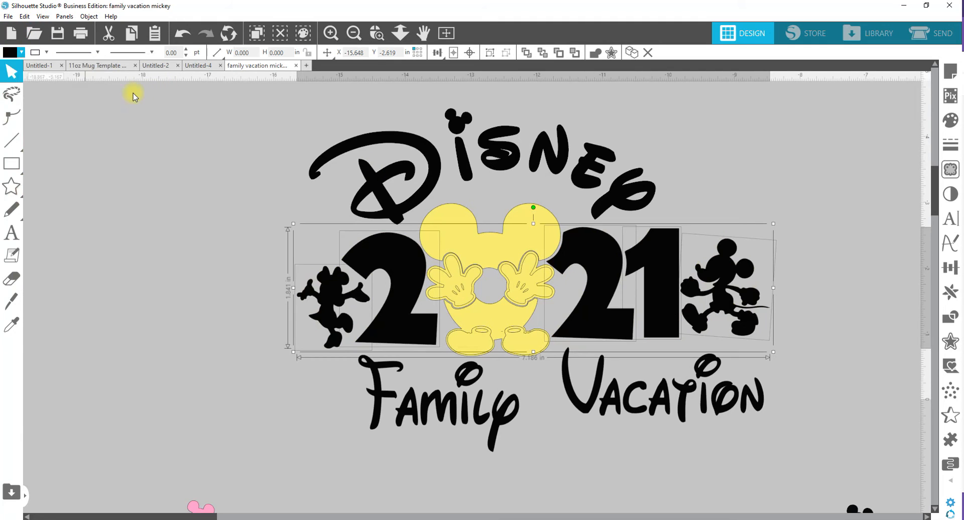
# Fill the central Mickey's head, body with shoe outlines, and both outer glove outlines with black.
pyautogui.click(376, 34)
pyautogui.moveTo(427, 198); pyautogui.dragTo(616, 394)
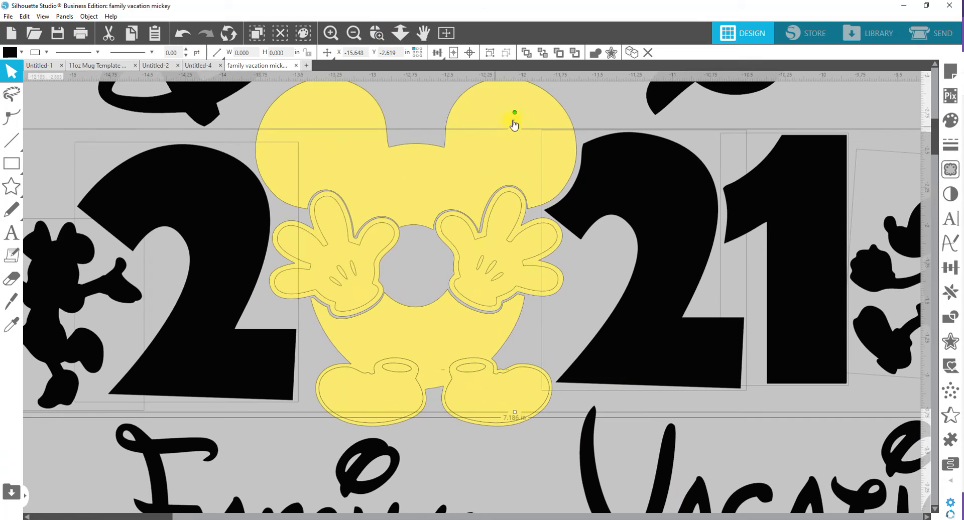
pyautogui.click(524, 120)
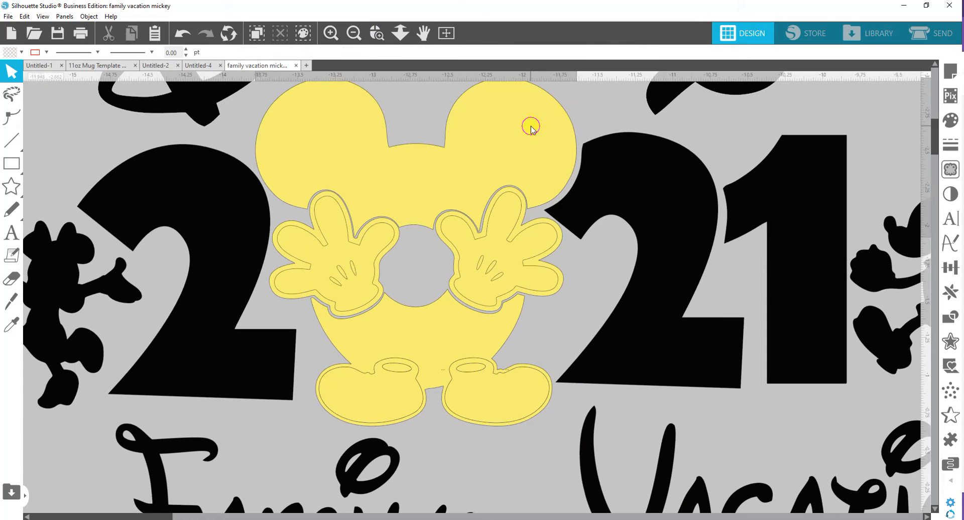
pyautogui.keyDown('shift'); pyautogui.click(493, 330); pyautogui.keyUp('shift')
pyautogui.click(490, 310)
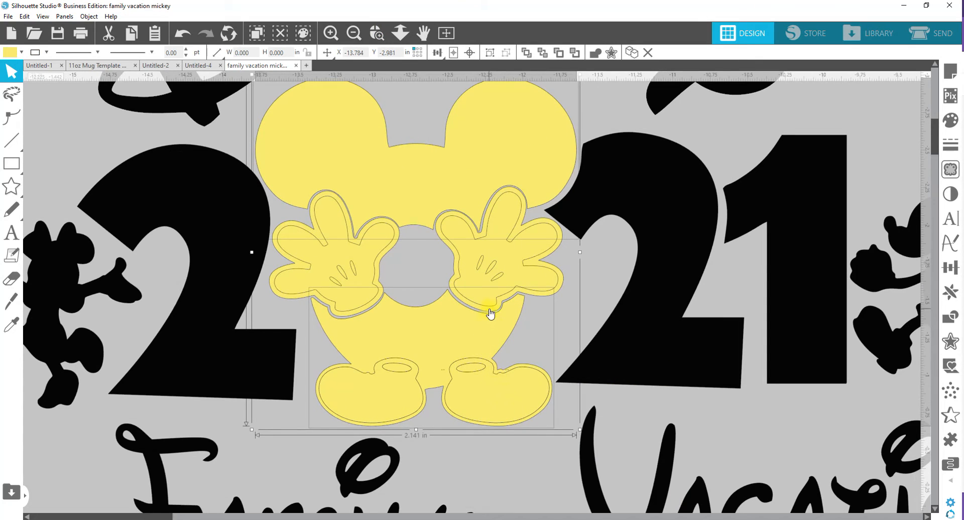
pyautogui.keyDown('shift'); pyautogui.click(490, 311); pyautogui.keyUp('shift')
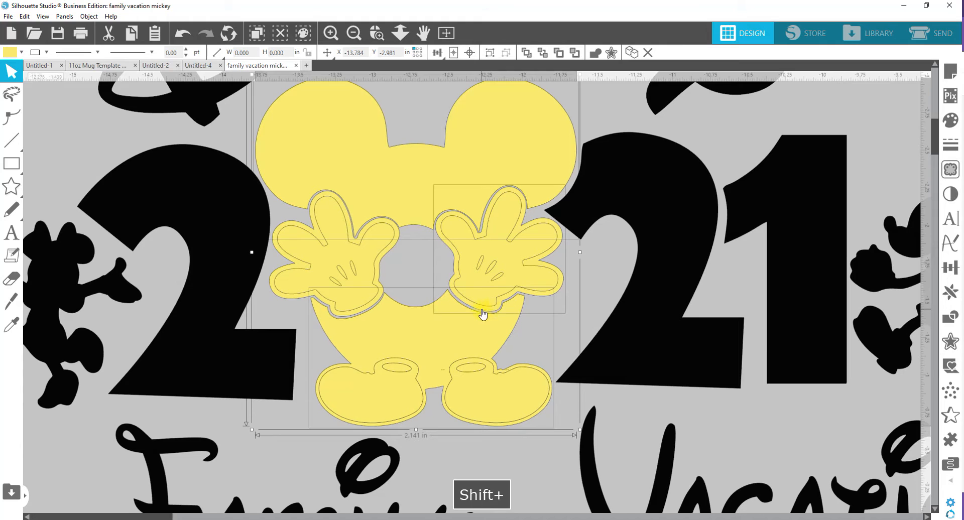
pyautogui.keyDown('shift'); pyautogui.click(384, 297); pyautogui.keyUp('shift')
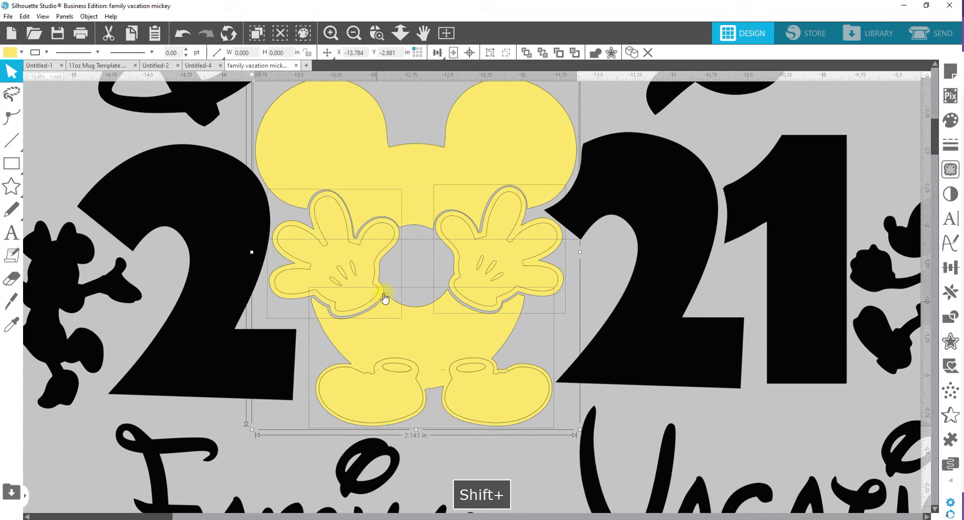
pyautogui.click(21, 52)
pyautogui.click(131, 93)
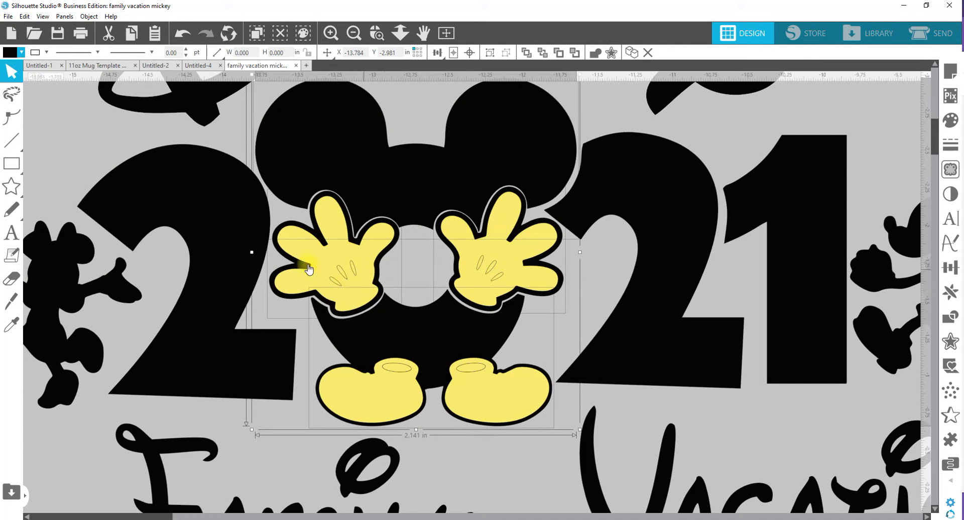
# Combine both yellow inner gloves and their small finger-line shapes into a single compound path.
pyautogui.click(355, 276)
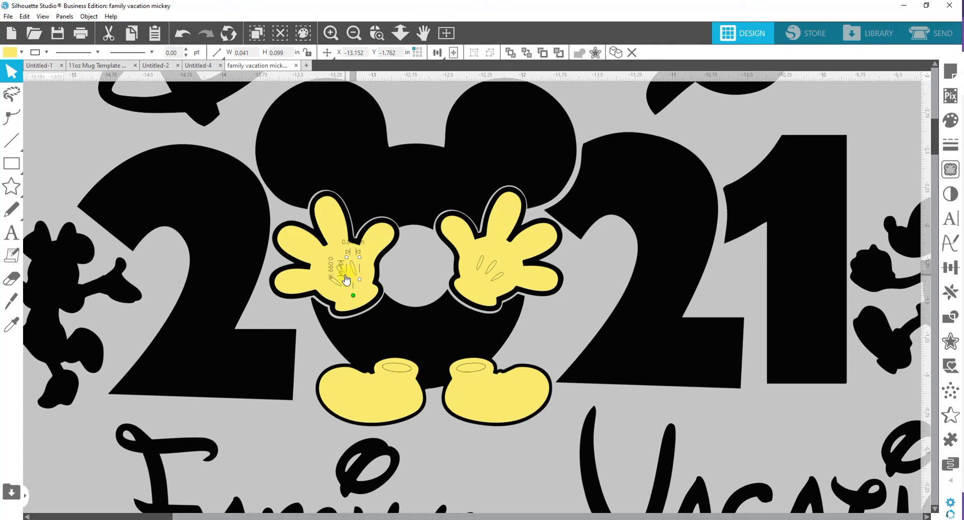
pyautogui.keyDown('shift'); pyautogui.click(334, 283); pyautogui.keyUp('shift')
pyautogui.keyDown('shift'); pyautogui.click(338, 287); pyautogui.keyUp('shift')
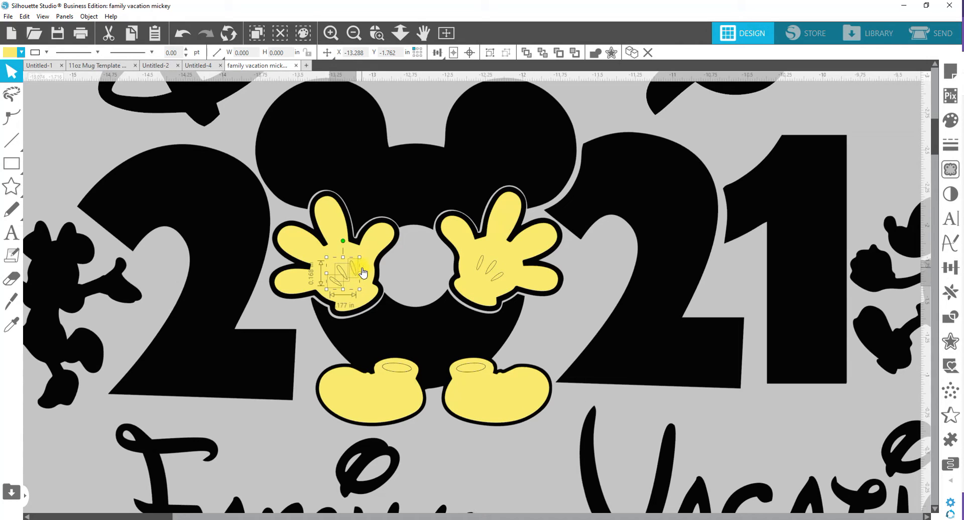
pyautogui.keyDown('shift'); pyautogui.click(495, 273); pyautogui.keyUp('shift')
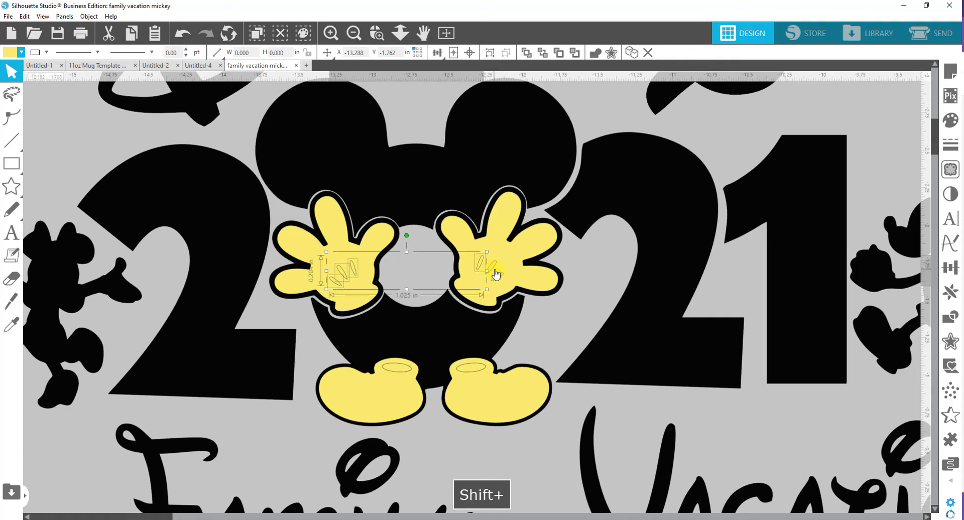
pyautogui.keyDown('shift'); pyautogui.click(500, 276); pyautogui.keyUp('shift')
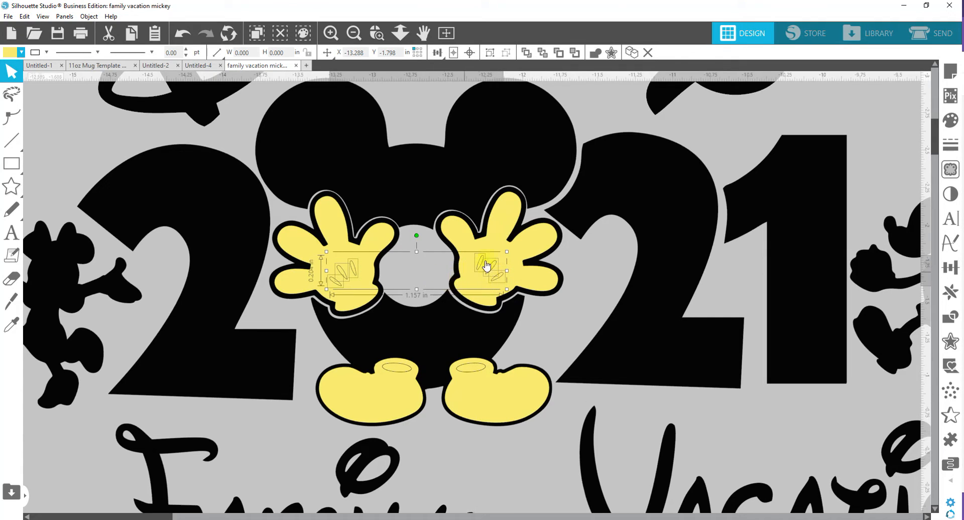
pyautogui.keyDown('shift'); pyautogui.click(494, 245); pyautogui.keyUp('shift')
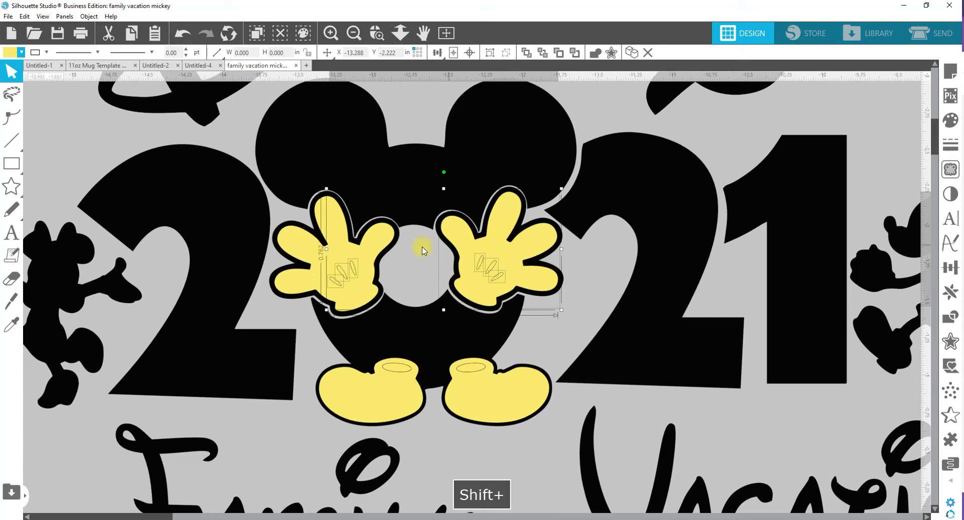
pyautogui.keyDown('shift'); pyautogui.click(372, 250); pyautogui.keyUp('shift')
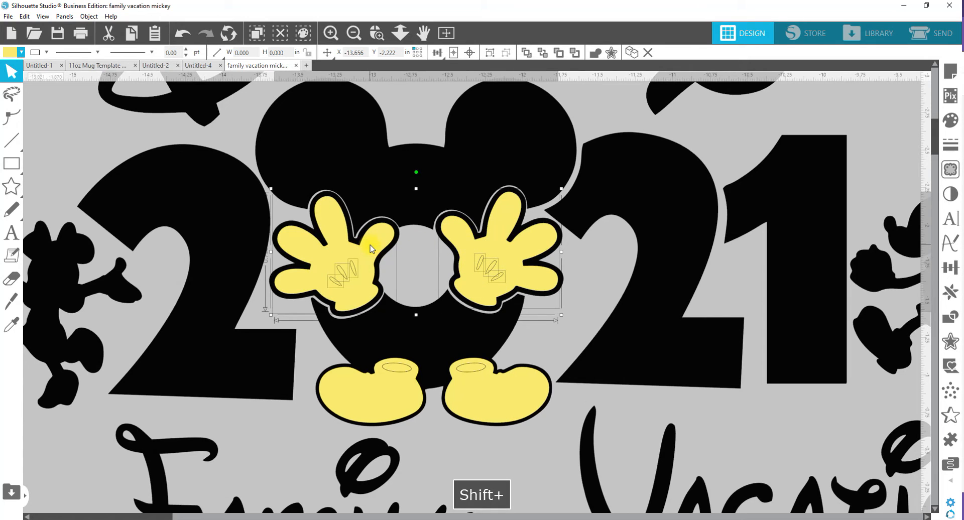
pyautogui.rightClick(511, 261)
pyautogui.click(558, 444)
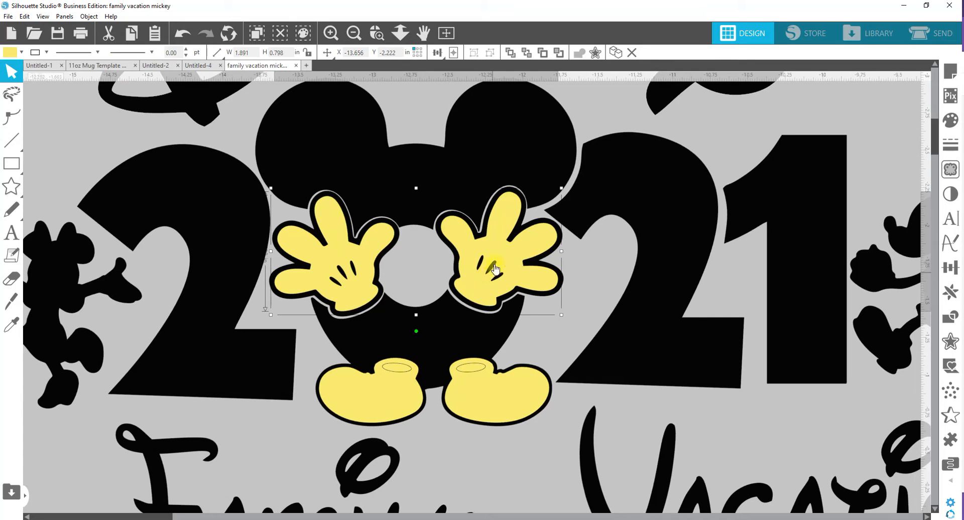
# Try moving the yellow gloves aside and filling one outer glove outline with green, undoing both changes.
pyautogui.moveTo(511, 277); pyautogui.dragTo(591, 317)
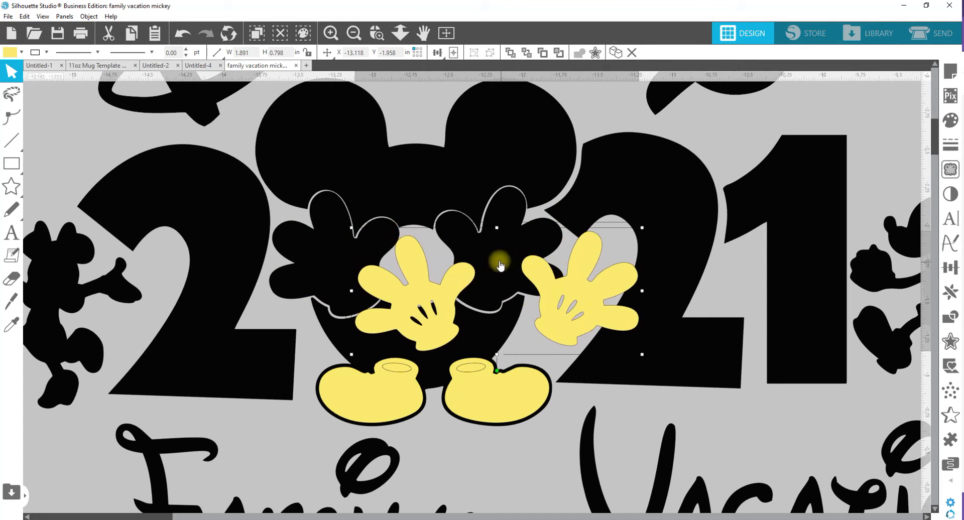
pyautogui.hotkey('ctrl', 'z')
pyautogui.click(488, 202)
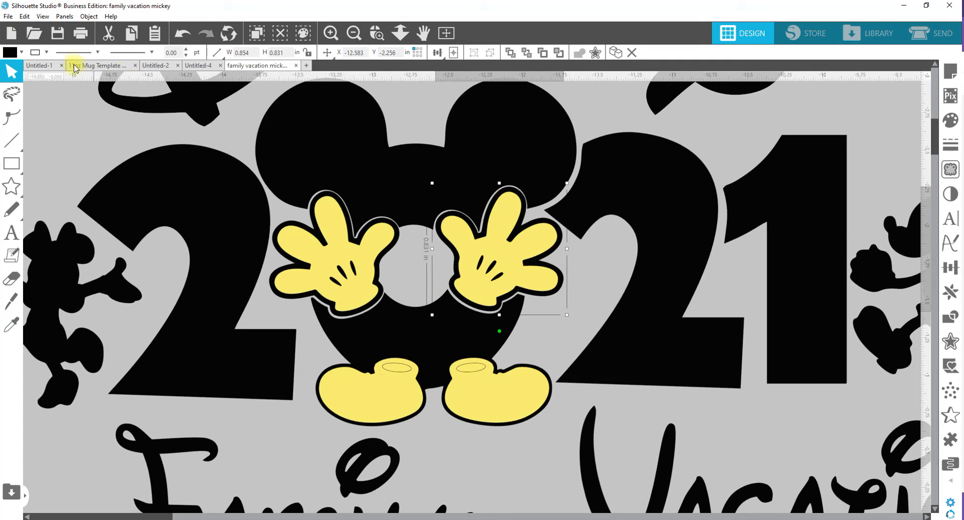
pyautogui.click(21, 52)
pyautogui.click(71, 99)
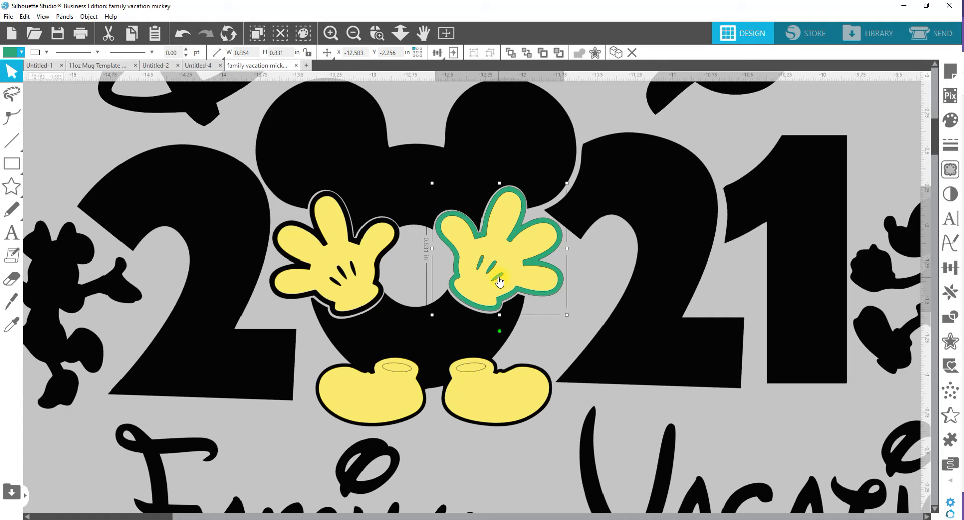
pyautogui.hotkey('ctrl', 'z')
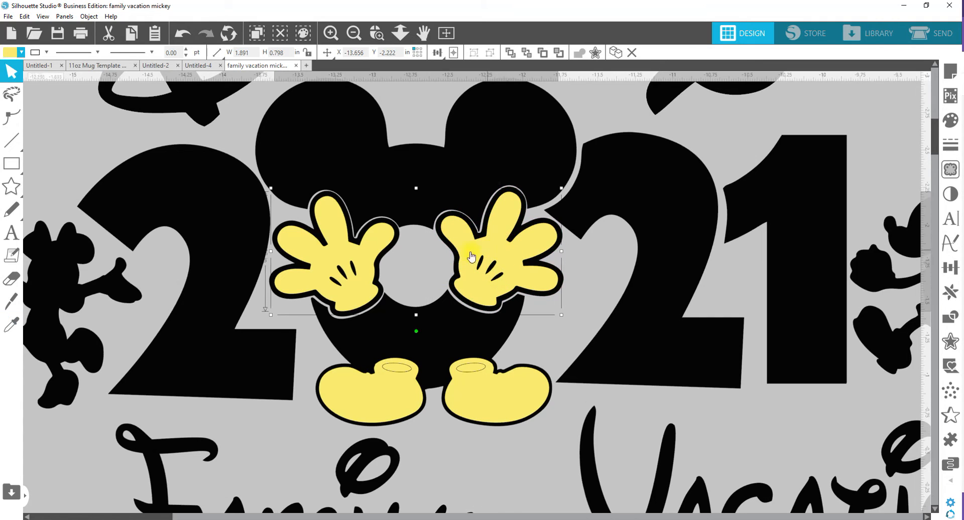
# Fill the compound inner gloves of the central Mickey with white.
pyautogui.click(21, 52)
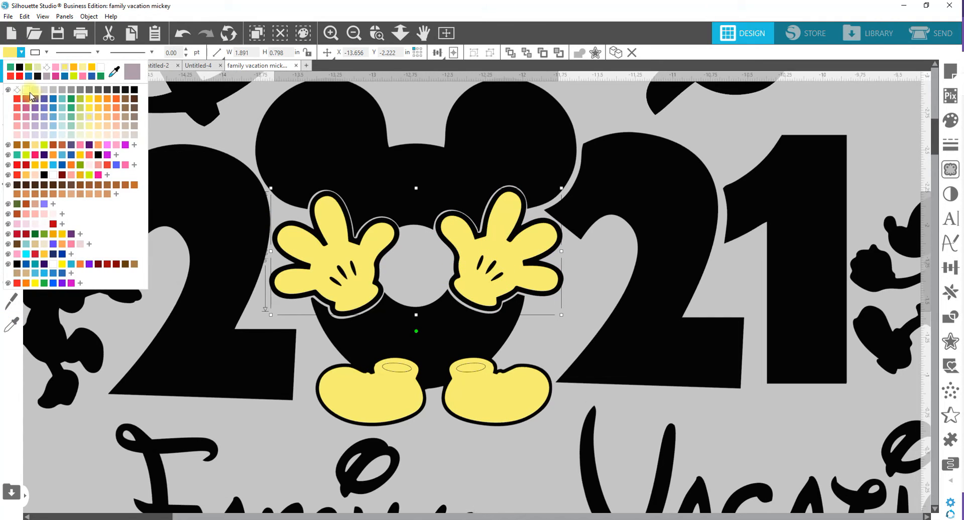
pyautogui.click(29, 92)
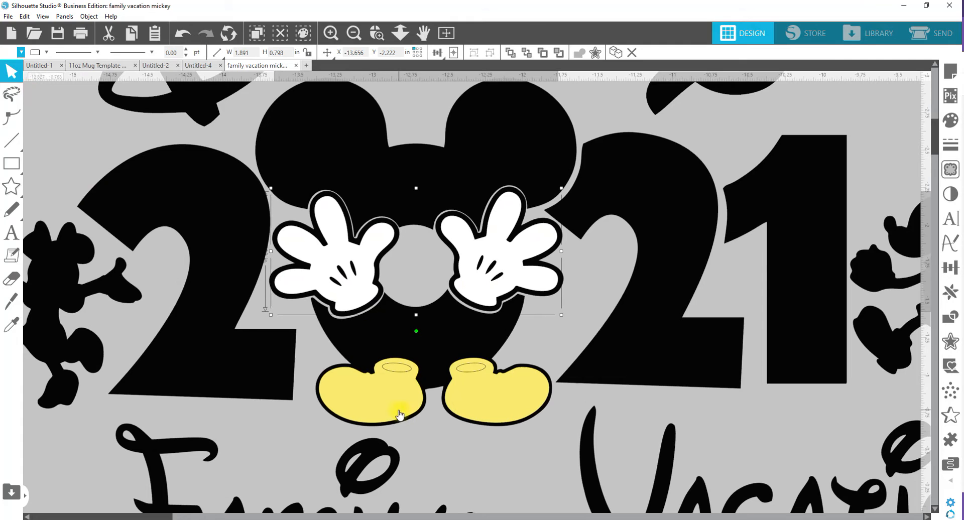
# Fill the two oval openings of Mickey's shoes with red and group them.
pyautogui.click(394, 372)
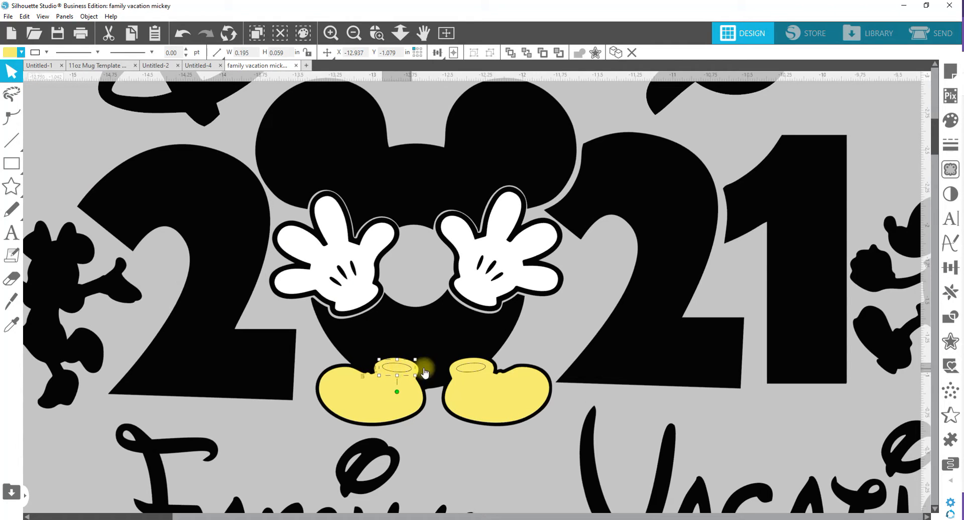
pyautogui.keyDown('shift'); pyautogui.click(474, 374); pyautogui.keyUp('shift')
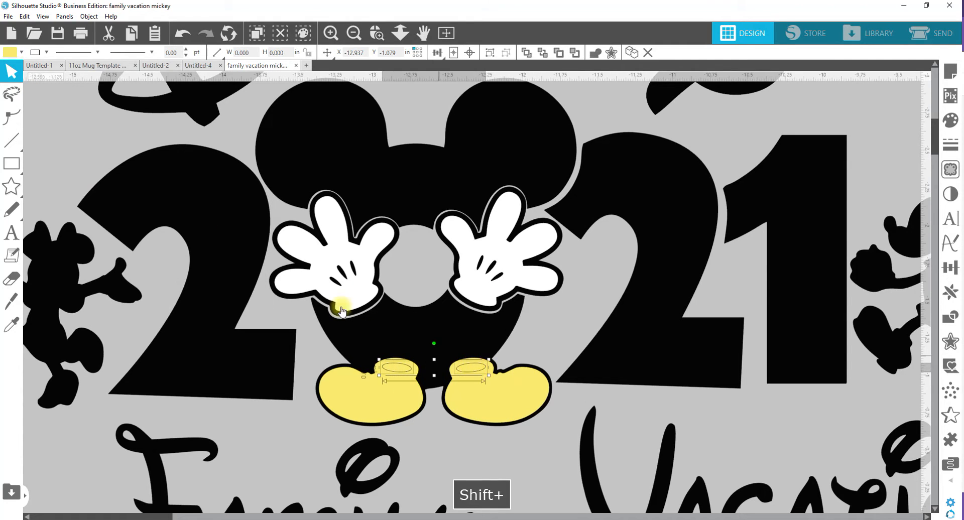
pyautogui.click(22, 51)
pyautogui.click(19, 176)
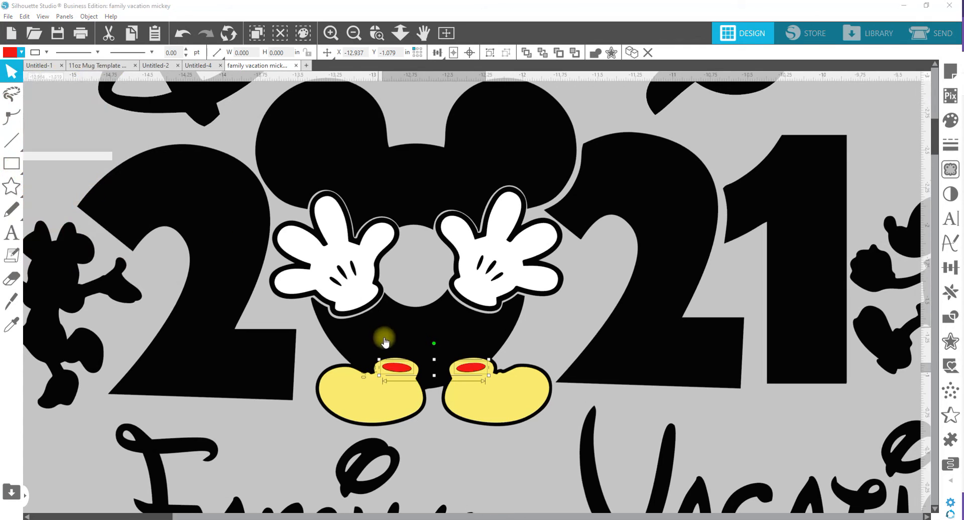
pyautogui.rightClick(467, 373)
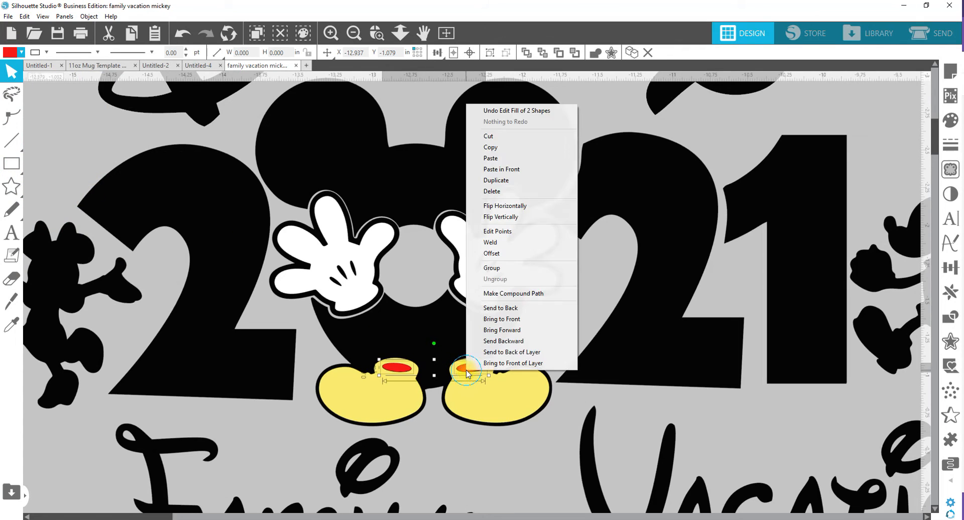
pyautogui.click(491, 267)
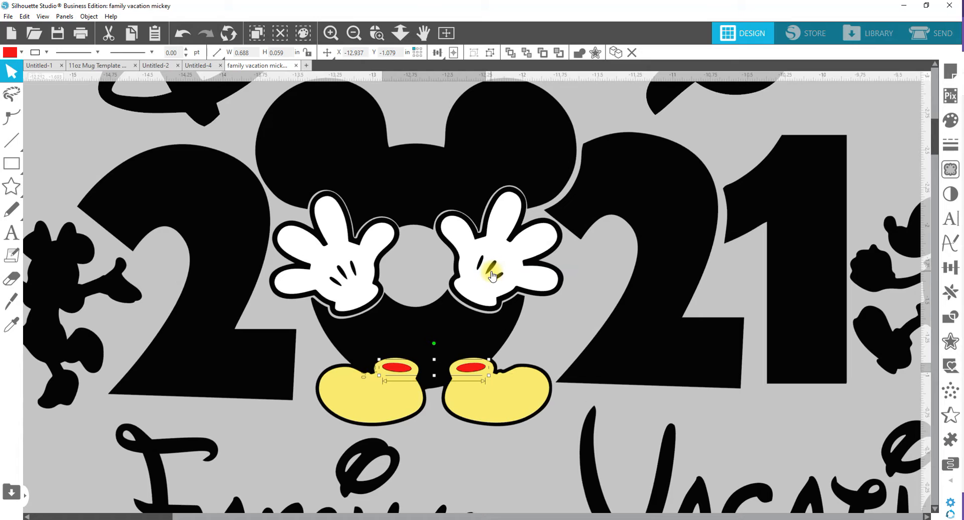
# Group Mickey's two yellow shoe shapes and fill them with golden yellow.
pyautogui.click(476, 405)
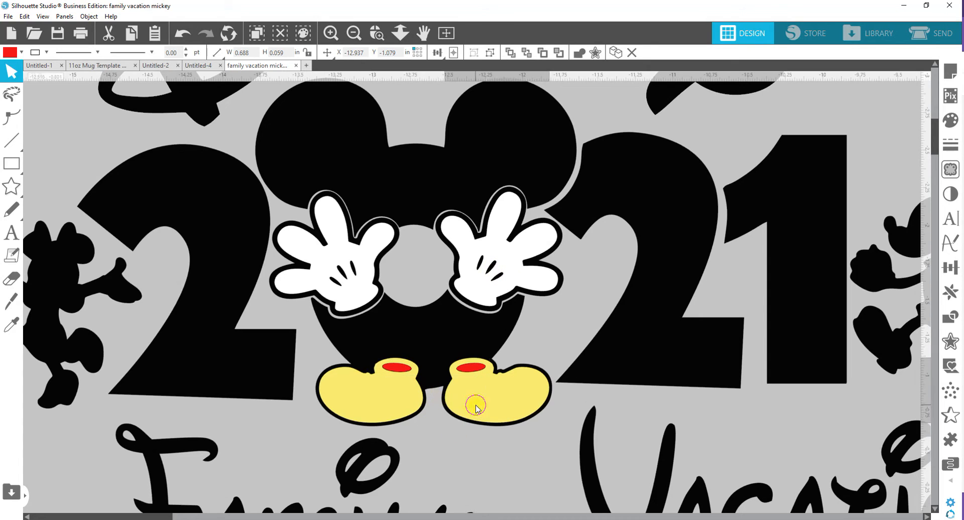
pyautogui.keyDown('shift'); pyautogui.click(381, 406); pyautogui.keyUp('shift')
pyautogui.rightClick(382, 408)
pyautogui.click(414, 306)
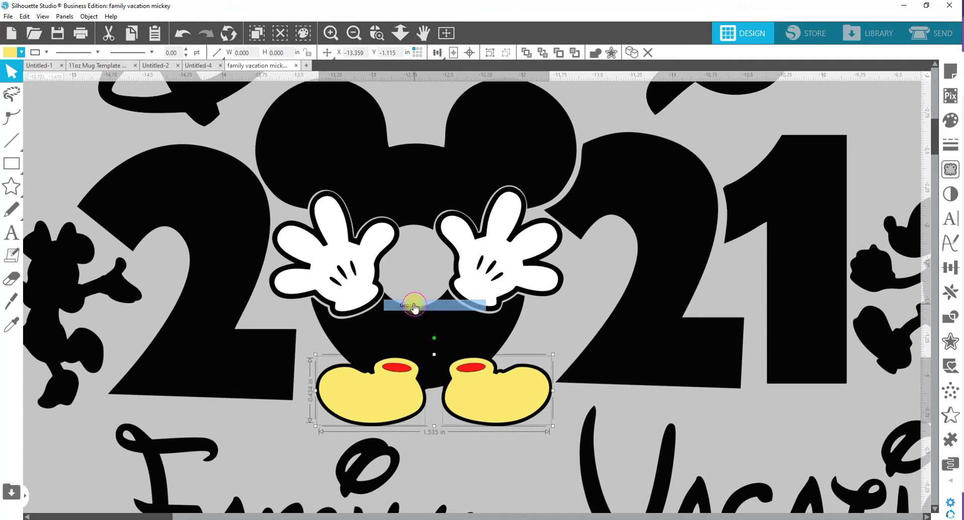
pyautogui.click(21, 53)
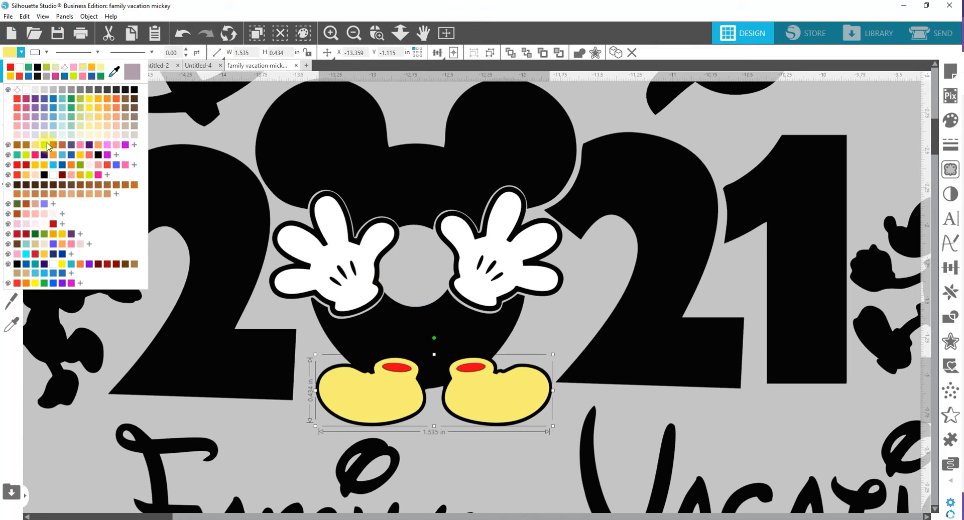
pyautogui.click(11, 76)
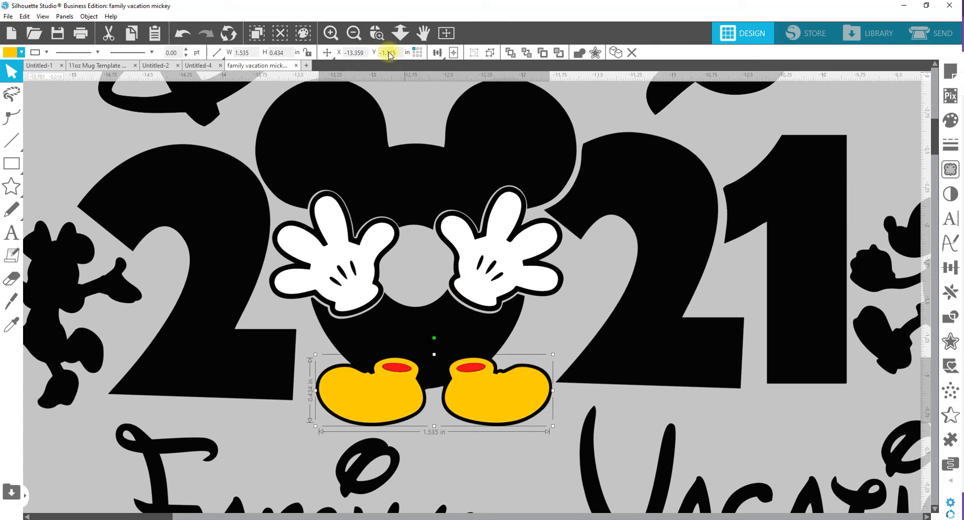
# Ungroup the SVG Mickey design that sits beside the recoloured DXF version.
pyautogui.click(401, 33)
pyautogui.moveTo(442, 338); pyautogui.dragTo(499, 167)
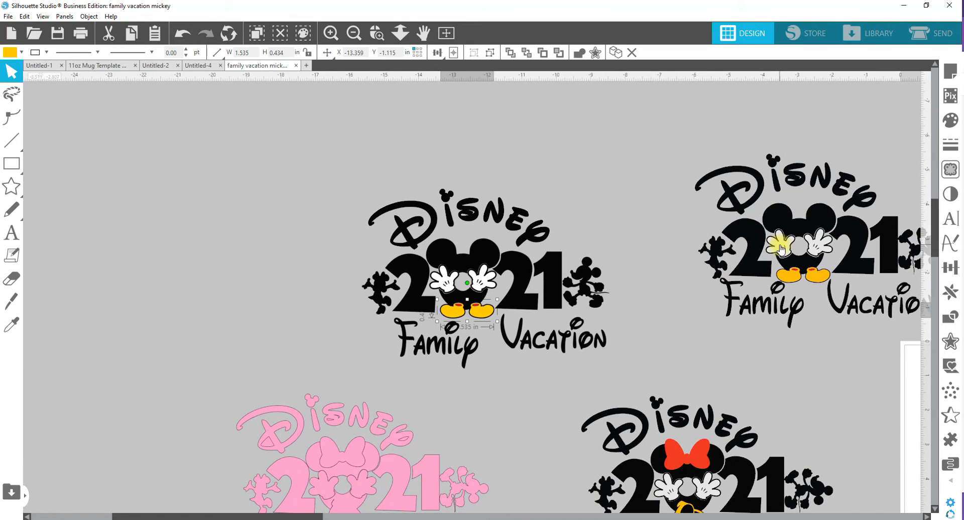
pyautogui.click(753, 269)
pyautogui.press('space')
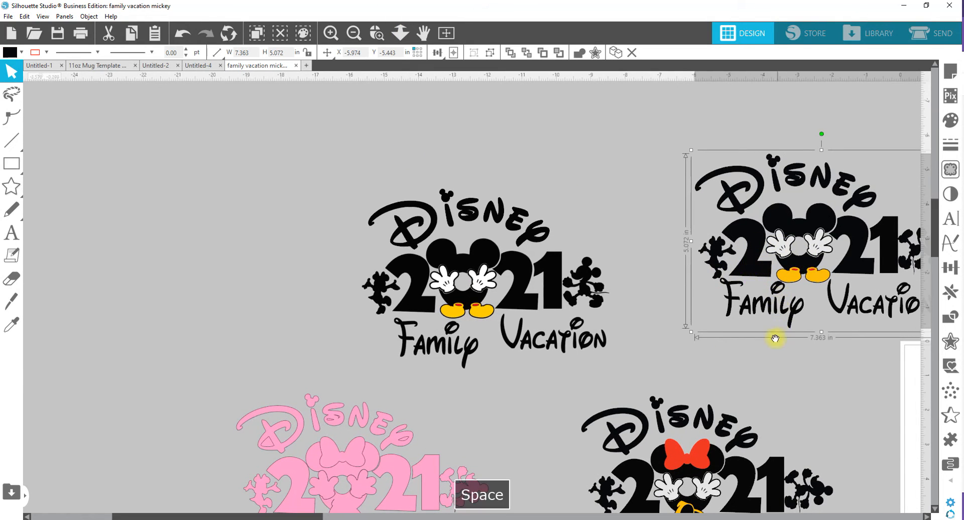
pyautogui.moveTo(775, 338); pyautogui.dragTo(583, 398)
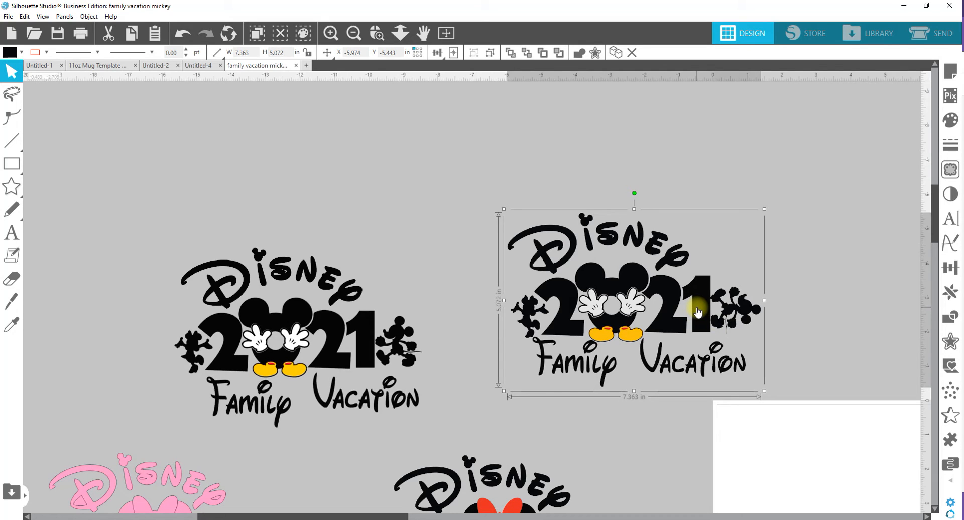
pyautogui.click(700, 327)
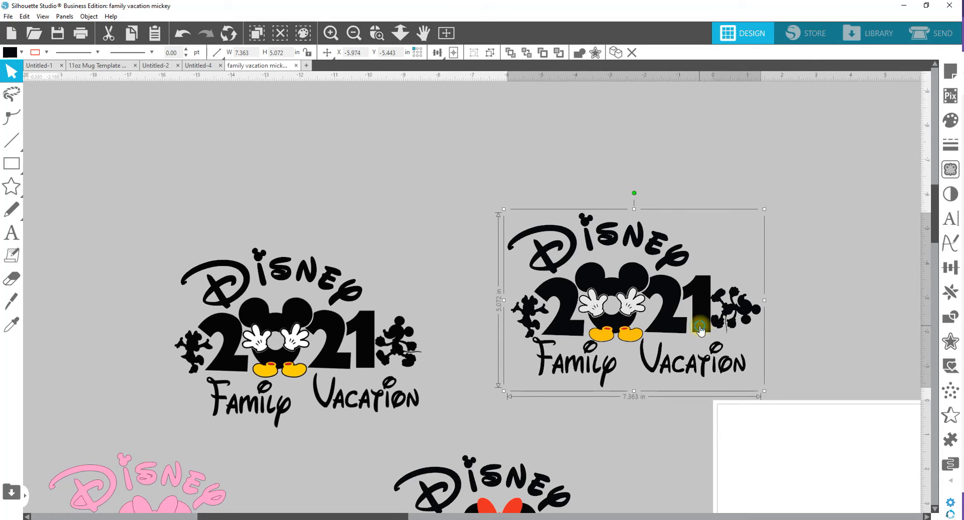
pyautogui.rightClick(700, 327)
pyautogui.click(722, 218)
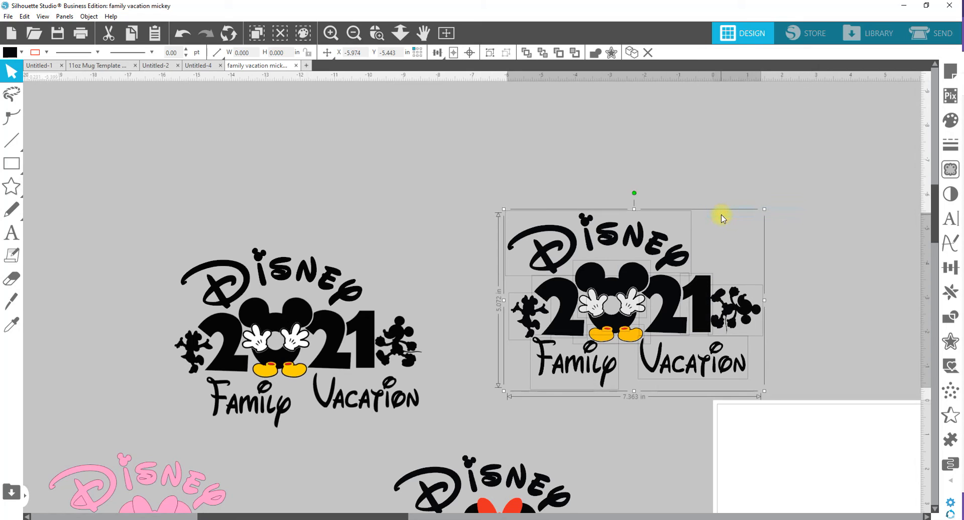
pyautogui.click(697, 217)
# Try moving the word Disney up from the ungrouped SVG design, undoing the move.
pyautogui.moveTo(605, 233); pyautogui.dragTo(614, 216)
pyautogui.click(616, 218)
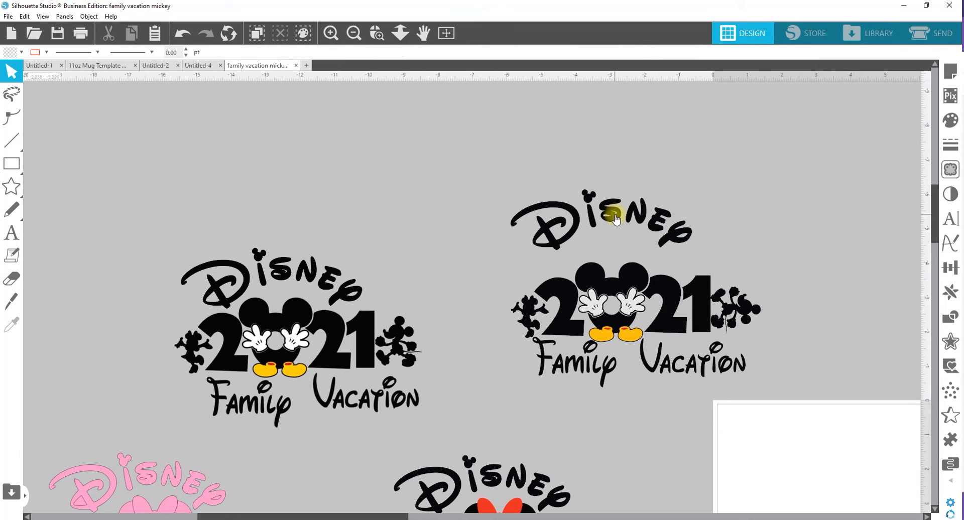
pyautogui.hotkey('ctrl', 'z')
# Nudge the SVG design's word Disney slightly up and move Family and Vacation together slightly down and left.
pyautogui.click(572, 233)
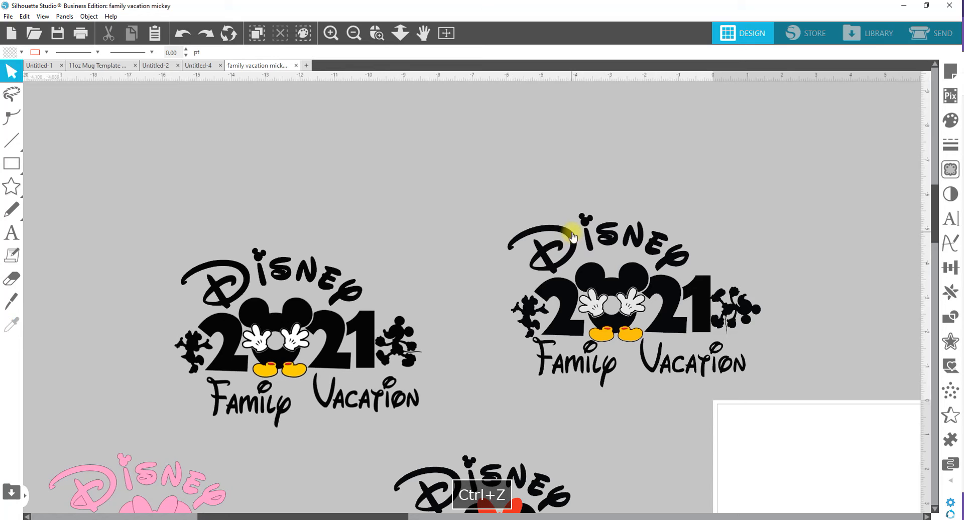
pyautogui.moveTo(566, 234); pyautogui.dragTo(569, 229)
pyautogui.click(603, 386)
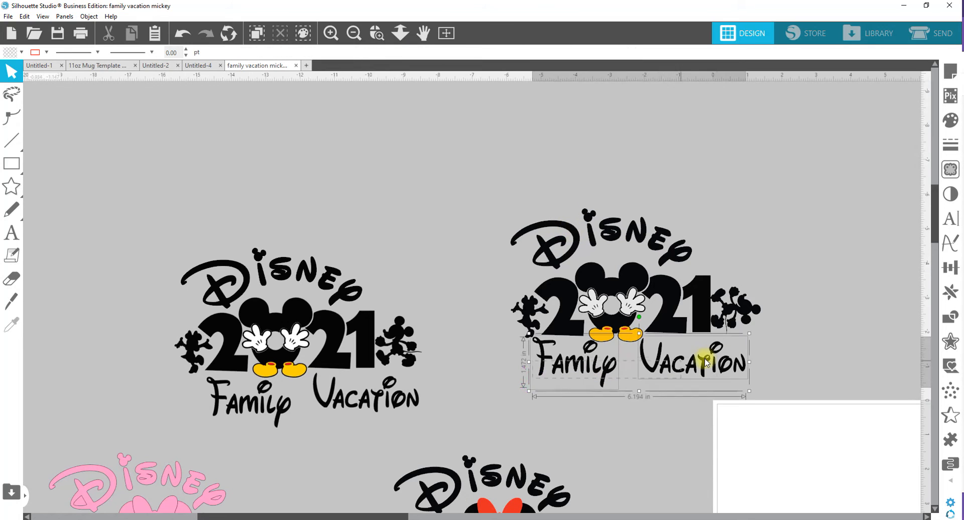
pyautogui.moveTo(727, 361); pyautogui.dragTo(718, 379)
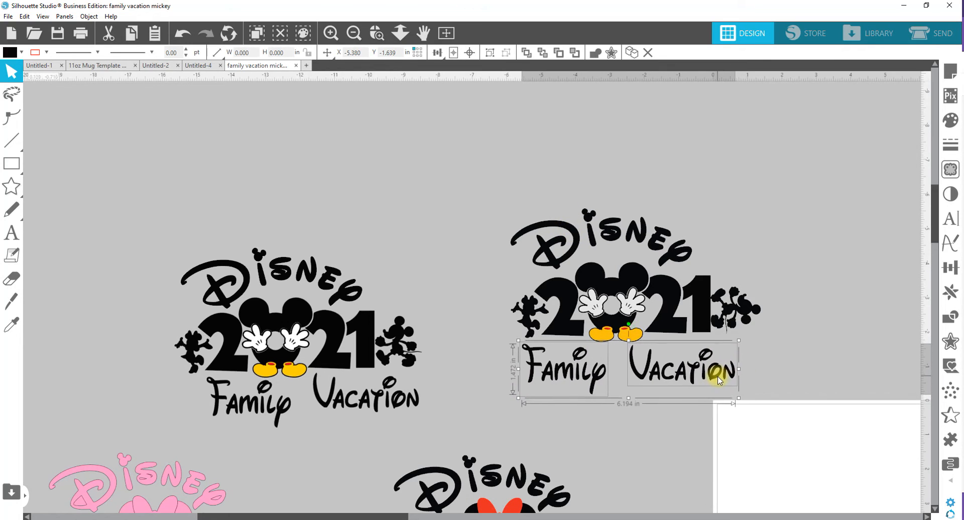
pyautogui.click(613, 415)
# Examine the ungrouped SVG pieces: the edit points of Family and the small Minnie and Mickey silhouettes.
pyautogui.click(596, 381)
pyautogui.doubleClick(596, 382)
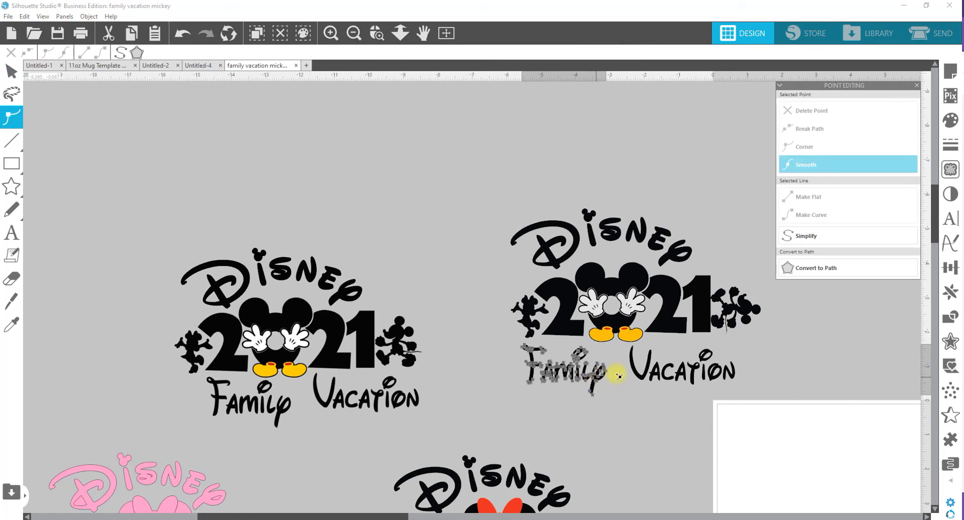
pyautogui.click(533, 312)
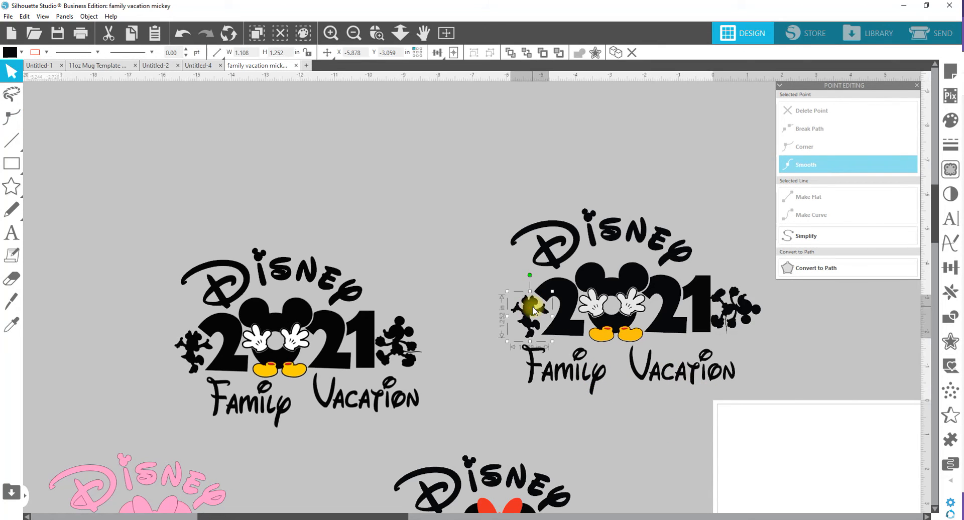
pyautogui.click(664, 280)
pyautogui.click(708, 293)
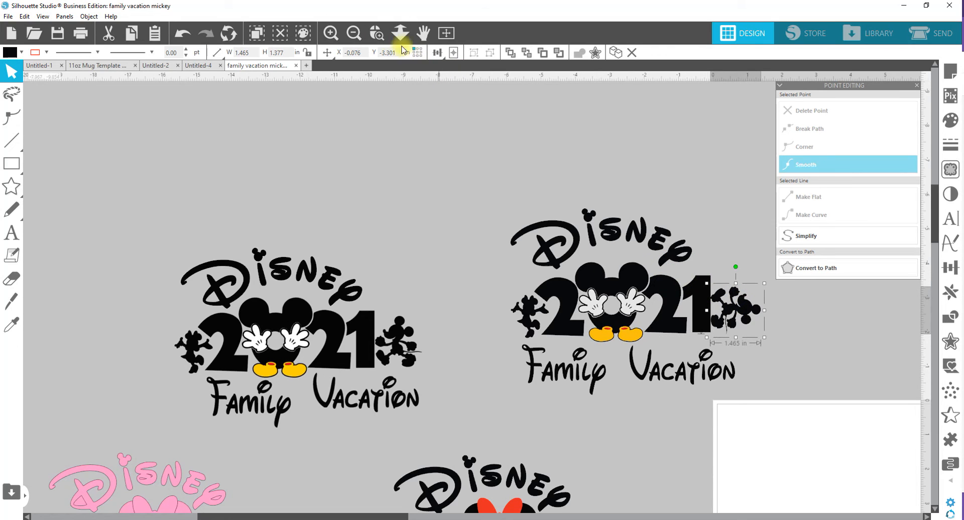
pyautogui.moveTo(455, 209); pyautogui.dragTo(768, 398)
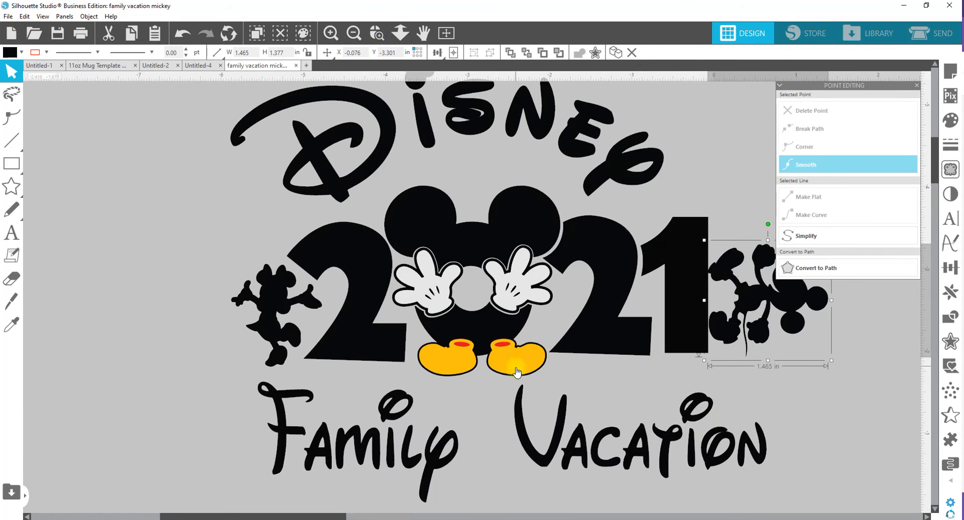
# Try moving the SVG design's orange shoe fills down out of their black outlines and undo the move.
pyautogui.click(516, 371)
pyautogui.moveTo(516, 371); pyautogui.dragTo(518, 421)
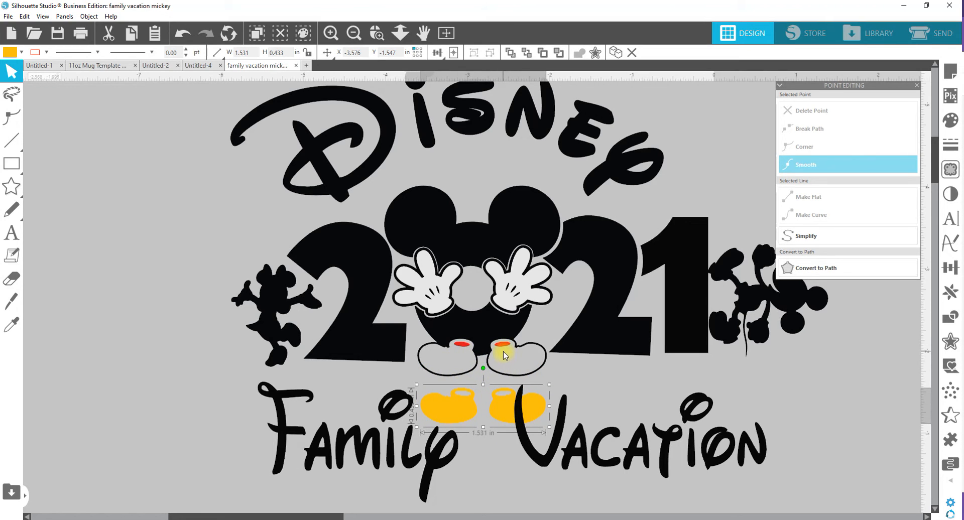
pyautogui.hotkey('ctrl', 'z')
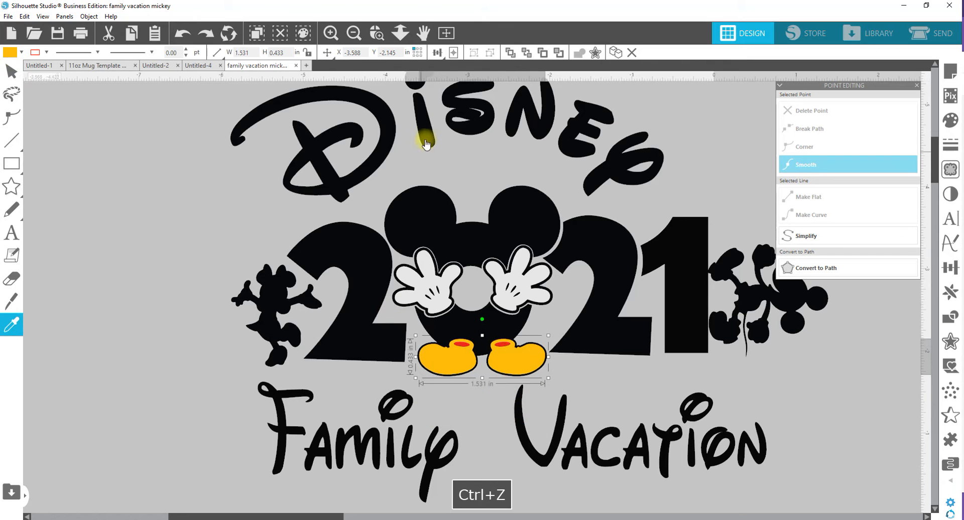
# Move the SVG design's orange shoe fills down, examine the edit points of the black shoe outlines, and undo the changes.
pyautogui.click(377, 41)
pyautogui.moveTo(412, 321); pyautogui.dragTo(596, 426)
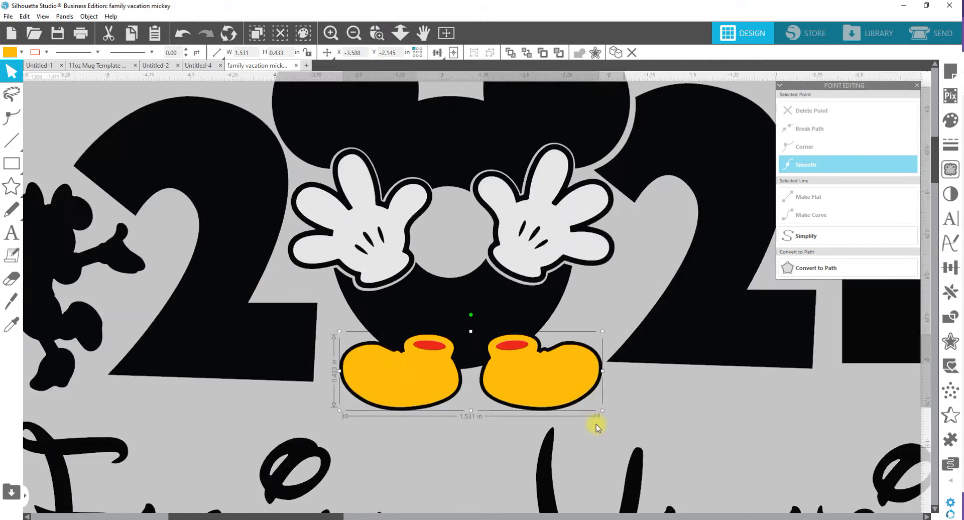
pyautogui.scroll(1, 542, 293)
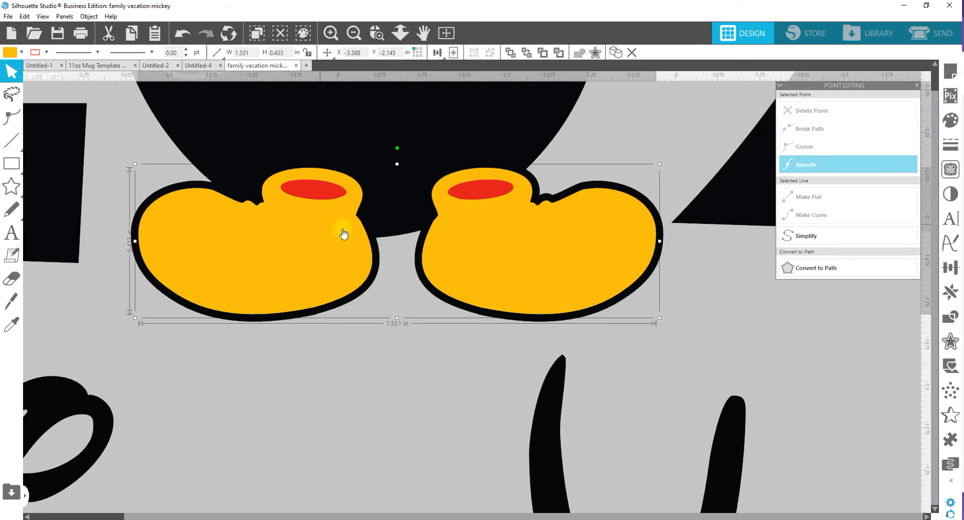
pyautogui.moveTo(467, 251); pyautogui.dragTo(497, 408)
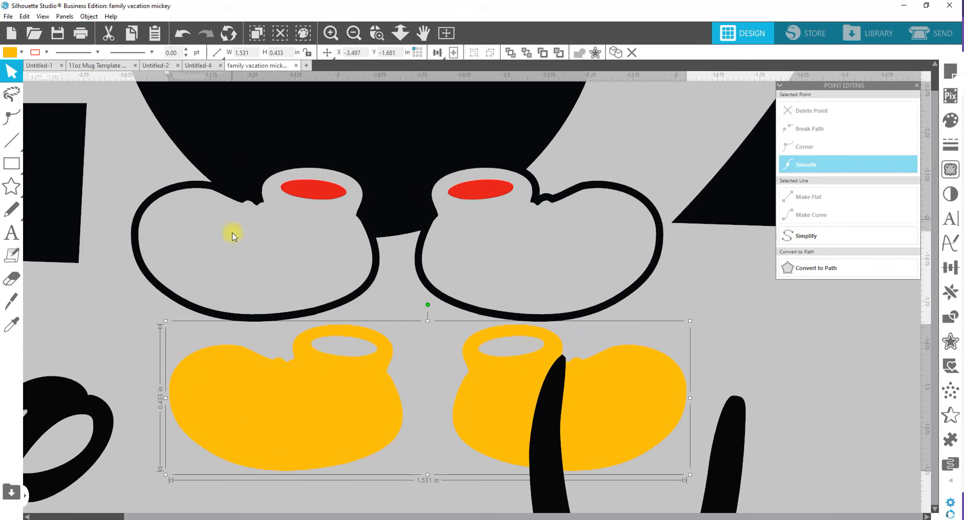
pyautogui.doubleClick(241, 180)
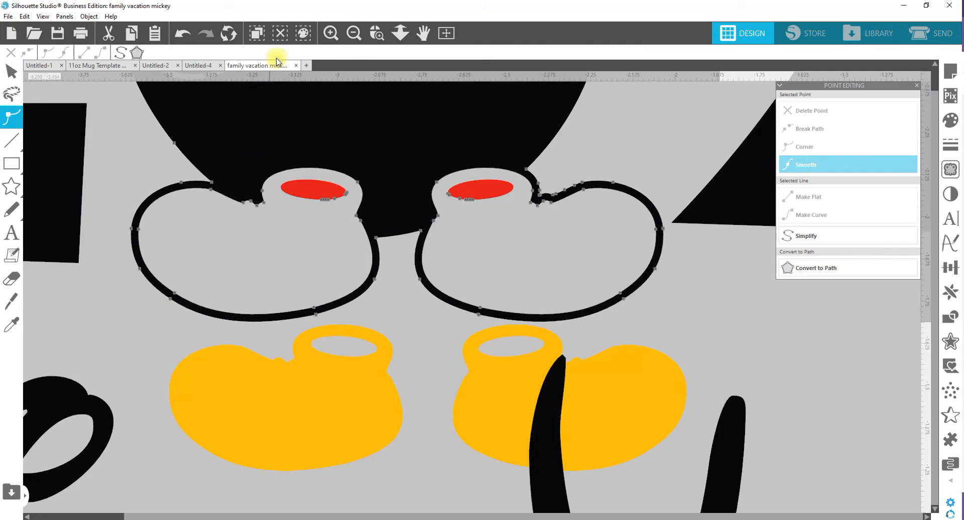
pyautogui.hotkey('ctrl', 'z')
pyautogui.hotkey('ctrl', 'z')
pyautogui.hotkey('ctrl', 'z')
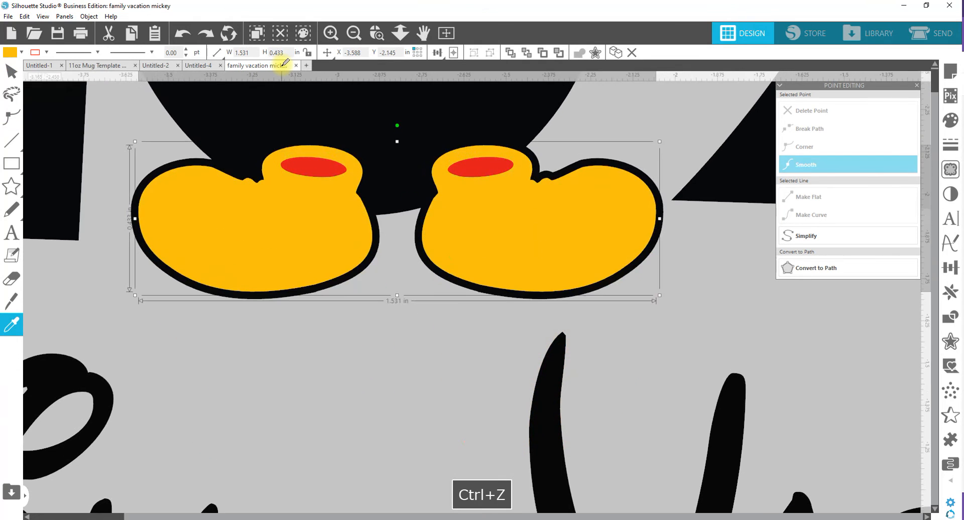
# Try moving the DXF version's orange shoe fills down off the shapes beneath them and undo the move.
pyautogui.press('space')
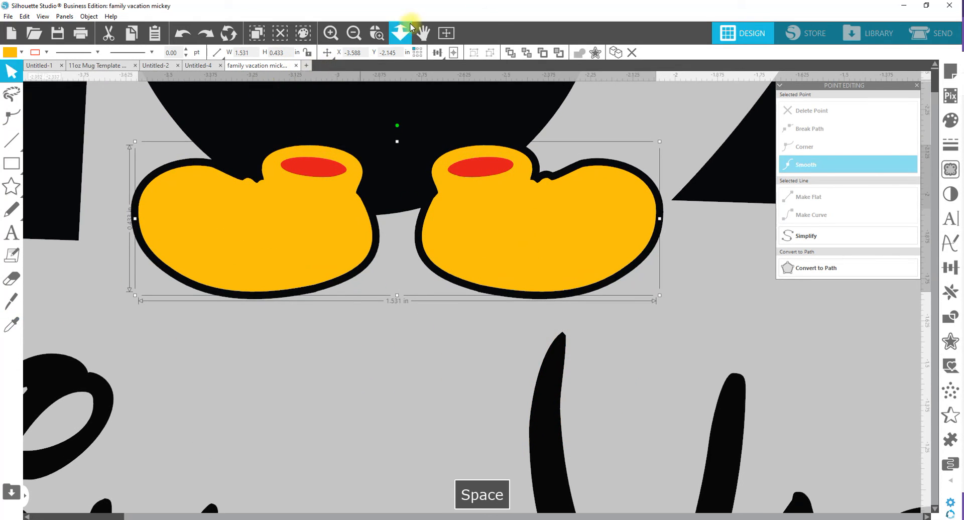
pyautogui.click(400, 33)
pyautogui.moveTo(204, 340); pyautogui.dragTo(523, 345)
pyautogui.press('space')
pyautogui.moveTo(446, 409); pyautogui.dragTo(554, 228)
pyautogui.click(400, 33)
pyautogui.moveTo(393, 323); pyautogui.dragTo(730, 325)
pyautogui.press('space')
pyautogui.press('z')
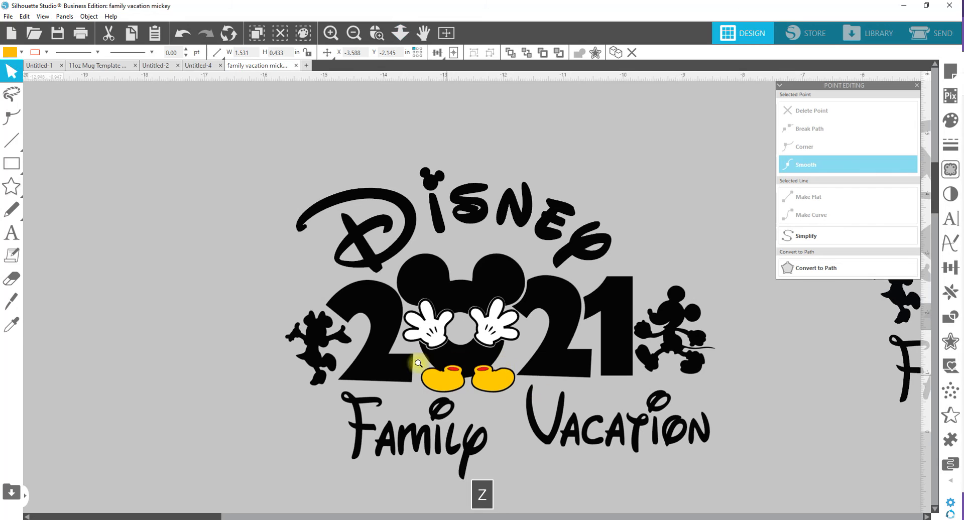
pyautogui.moveTo(567, 415); pyautogui.dragTo(392, 347)
pyautogui.moveTo(286, 251); pyautogui.dragTo(319, 353)
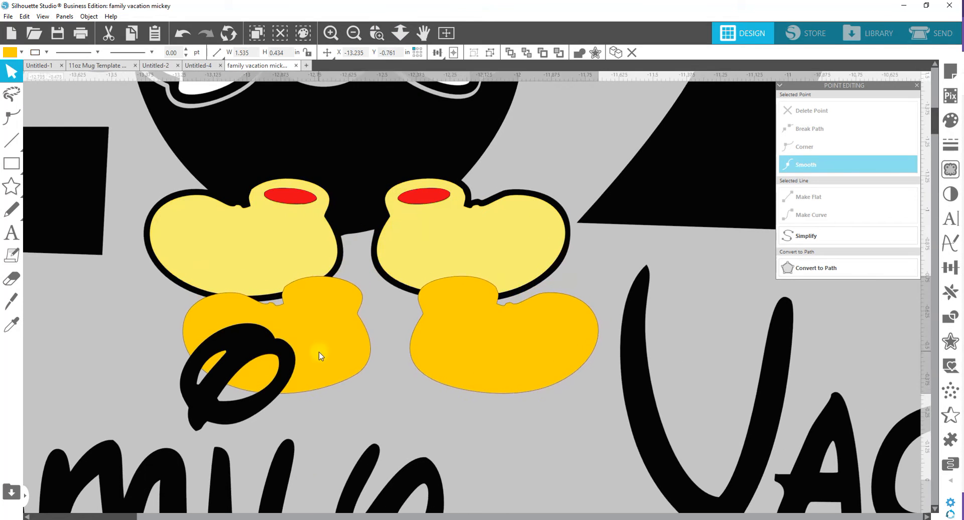
pyautogui.click(281, 268)
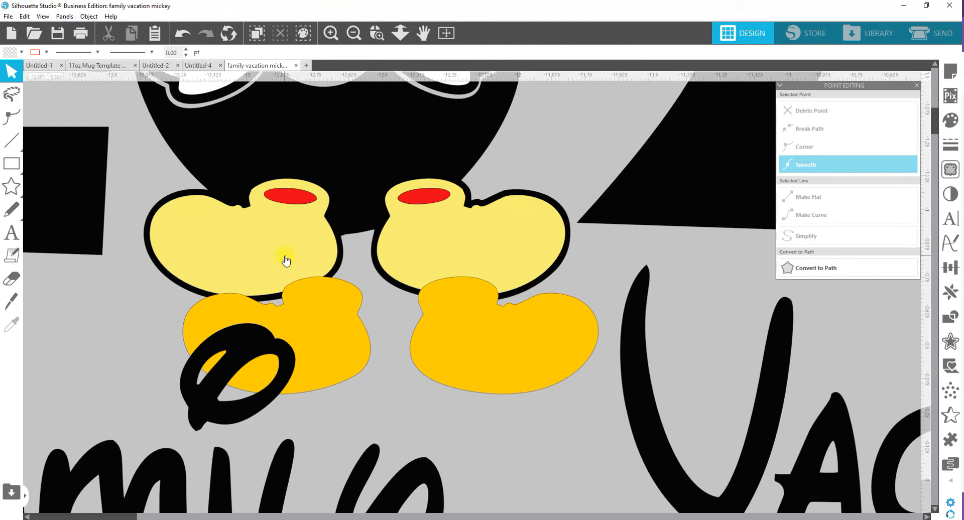
pyautogui.hotkey('ctrl', 'z')
# Send the DXF version's orange shoe fills to the back and delete the two pale yellow duplicate shoe shapes.
pyautogui.click(452, 250)
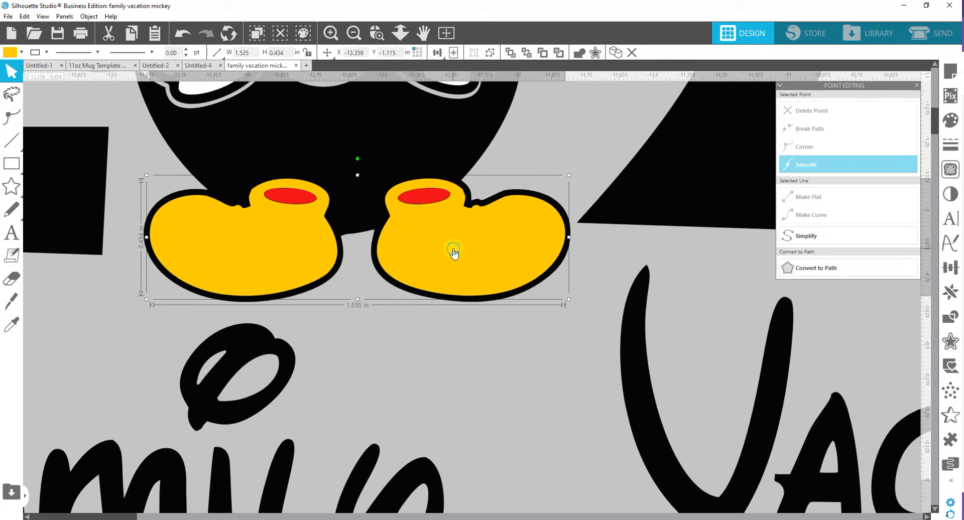
pyautogui.rightClick(453, 251)
pyautogui.click(508, 459)
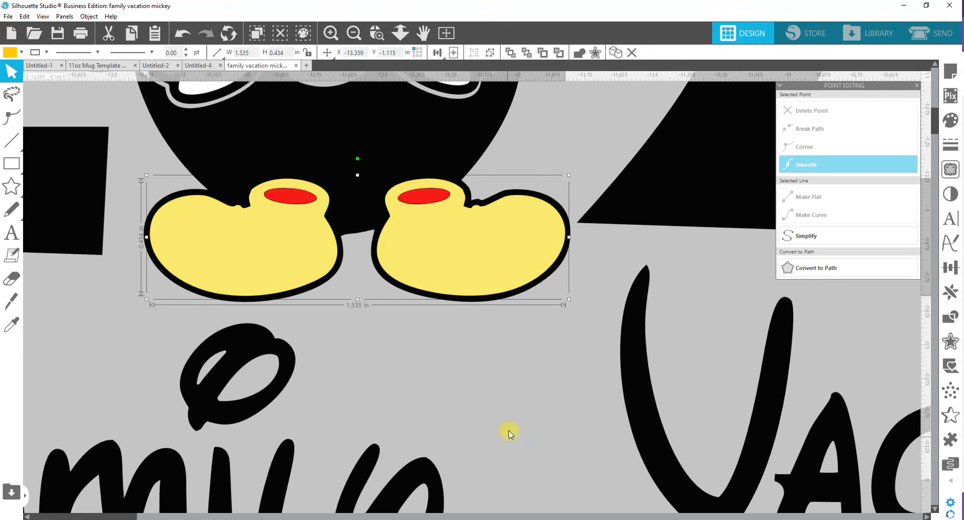
pyautogui.moveTo(462, 254)
pyautogui.mouseDown()
pyautogui.moveTo(538, 280)
pyautogui.moveTo(493, 248)
pyautogui.moveTo(475, 256)
pyautogui.mouseUp()
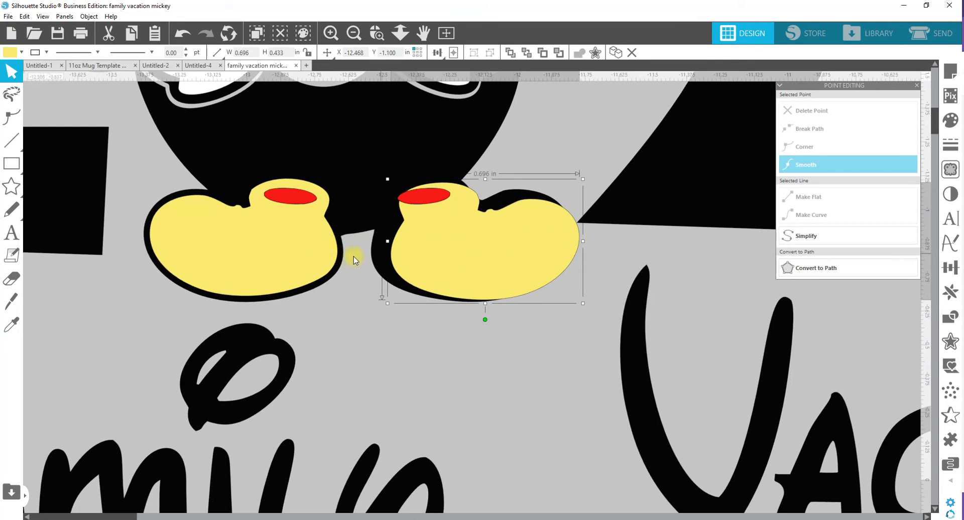
pyautogui.press('Delete')
pyautogui.click(261, 266)
pyautogui.press('Delete')
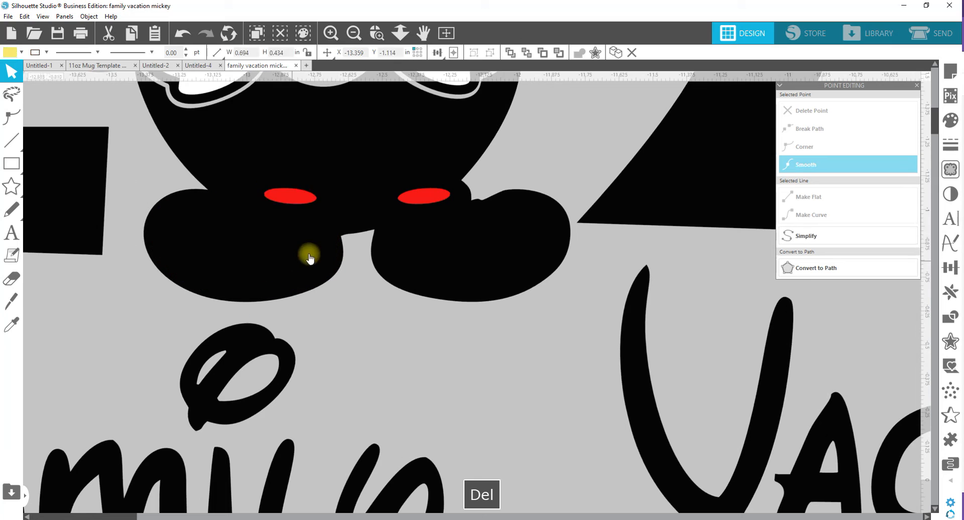
# Try moving the red shoe ovals down off the pale yellow ones and undo the move.
pyautogui.click(447, 238)
pyautogui.moveTo(438, 203); pyautogui.dragTo(441, 216)
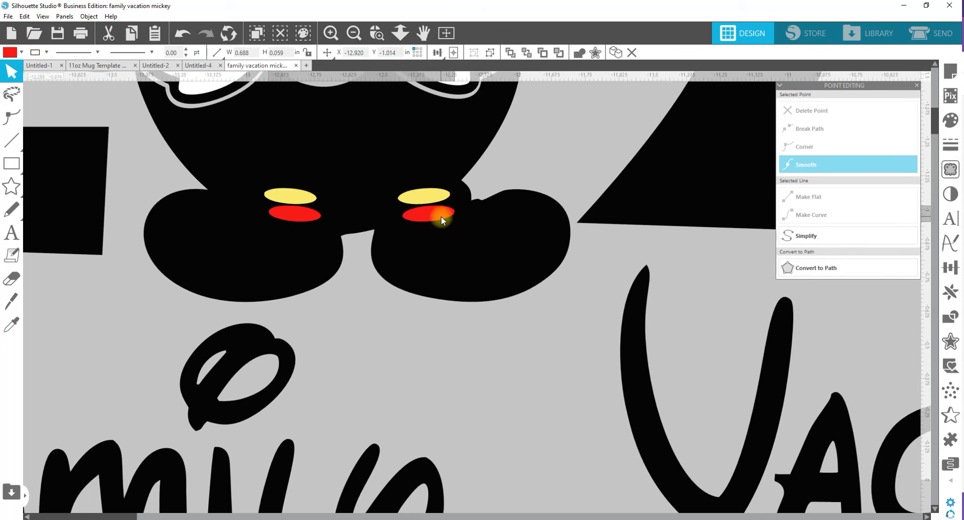
pyautogui.click(436, 202)
pyautogui.hotkey('ctrl', 'z')
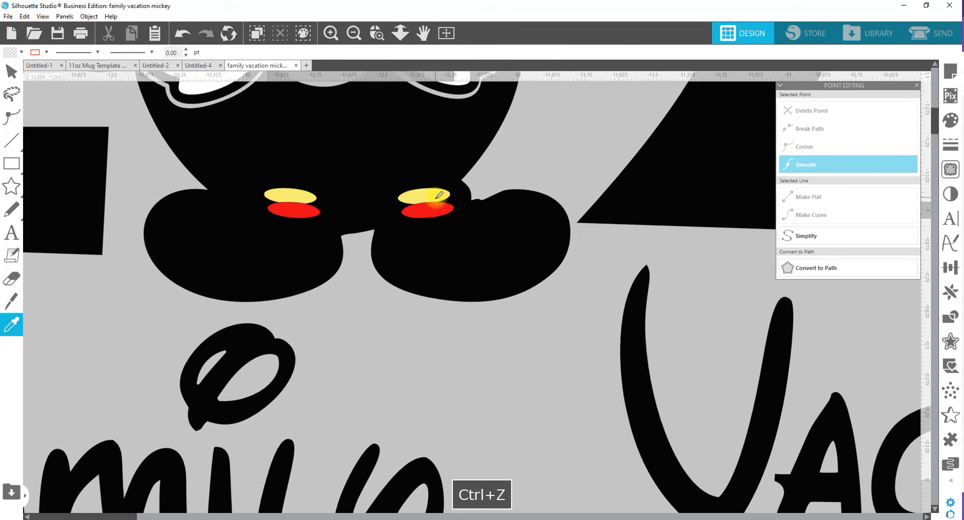
# Send the red shoe ovals to the back and delete the two pale yellow duplicate ovals.
pyautogui.rightClick(435, 197)
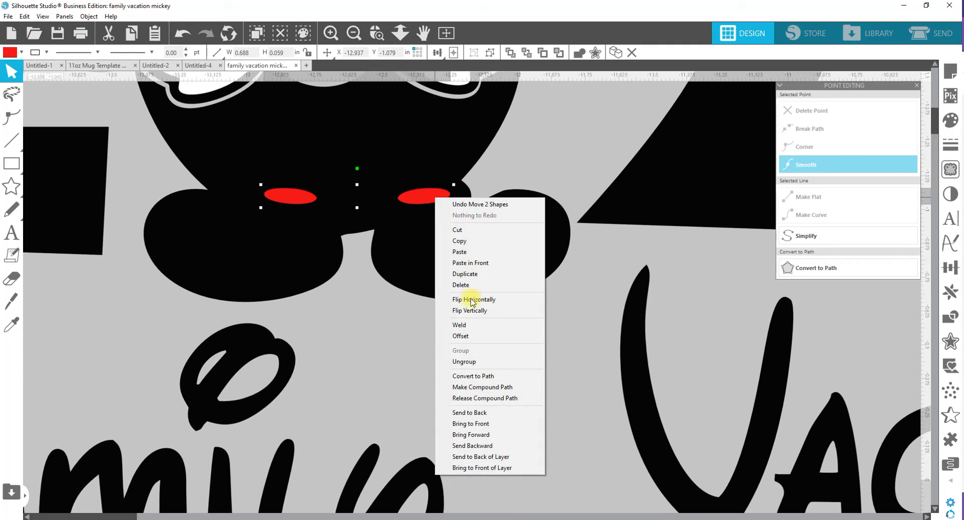
pyautogui.click(476, 413)
pyautogui.click(458, 258)
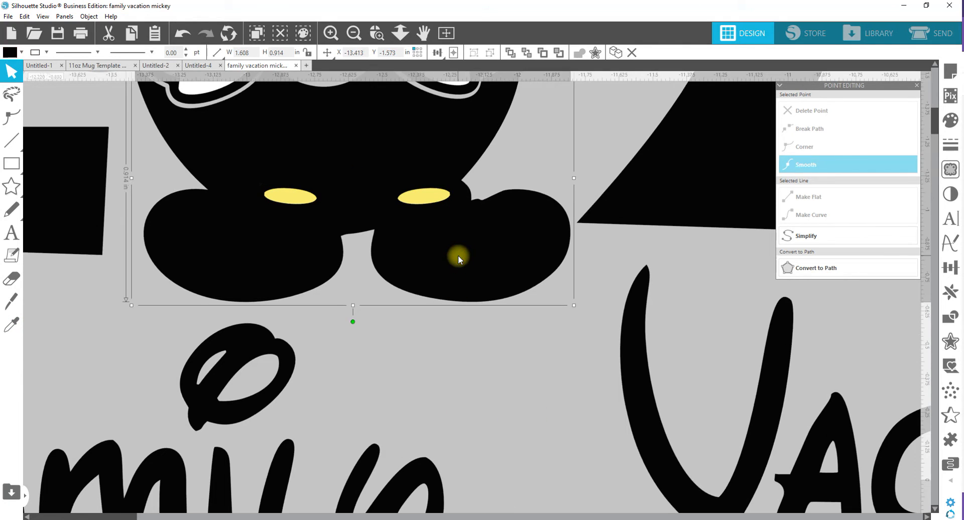
pyautogui.click(434, 201)
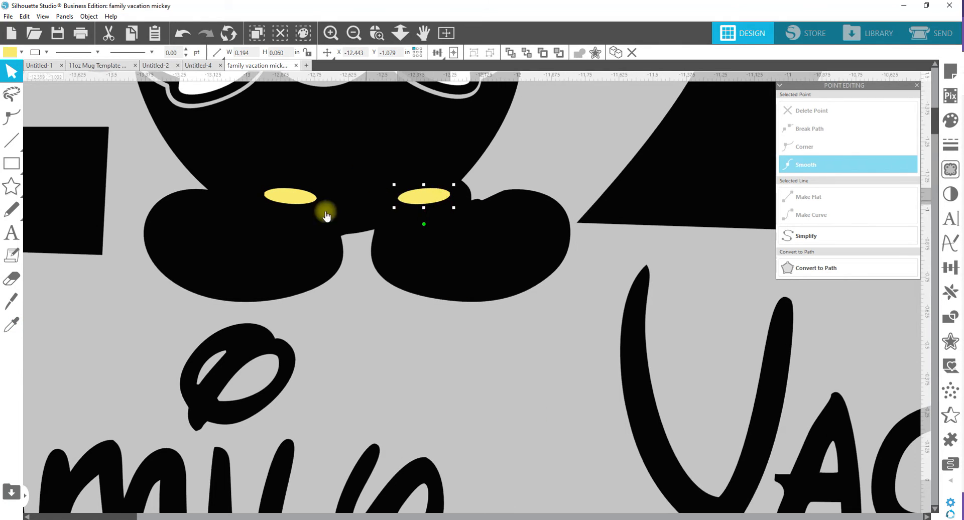
pyautogui.keyDown('shift'); pyautogui.click(273, 200); pyautogui.keyUp('shift')
pyautogui.press('Delete')
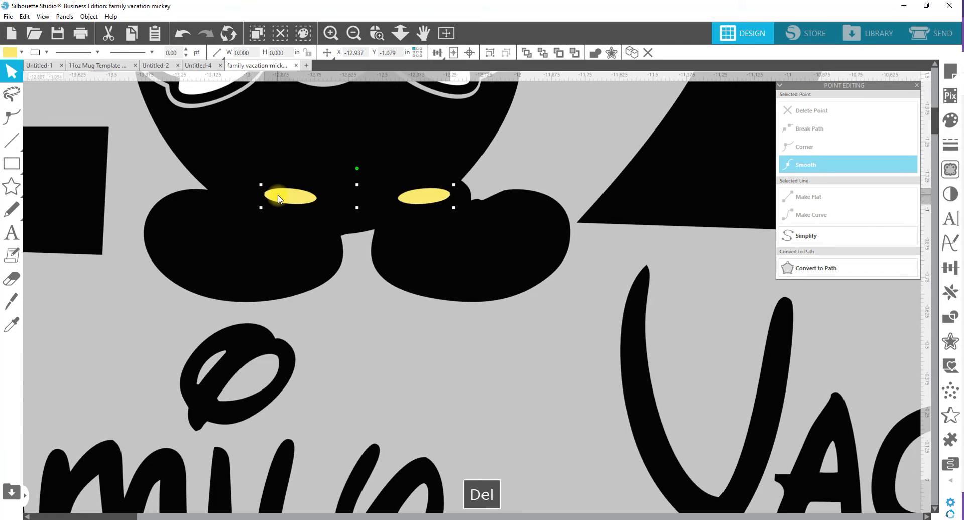
# Send the black Mickey shape with the shoe outlines to the back, behind the shoe fills.
pyautogui.click(434, 246)
pyautogui.rightClick(433, 246)
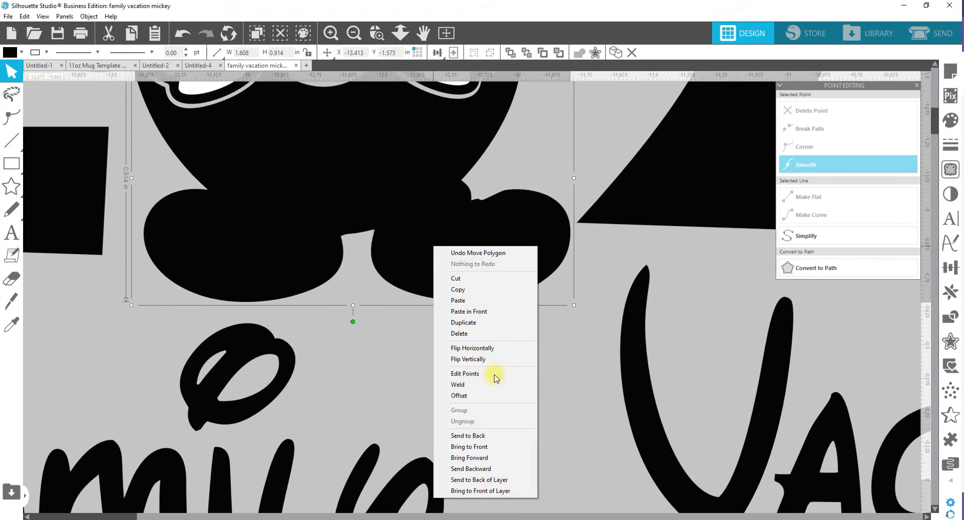
pyautogui.click(480, 440)
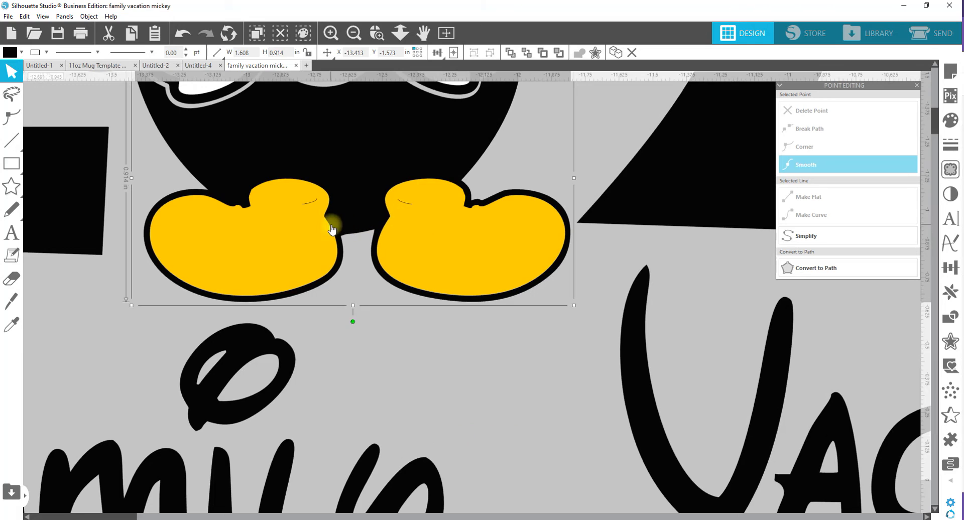
# Try moving the orange shoe fills down off the red ovals and undo the move.
pyautogui.click(410, 206)
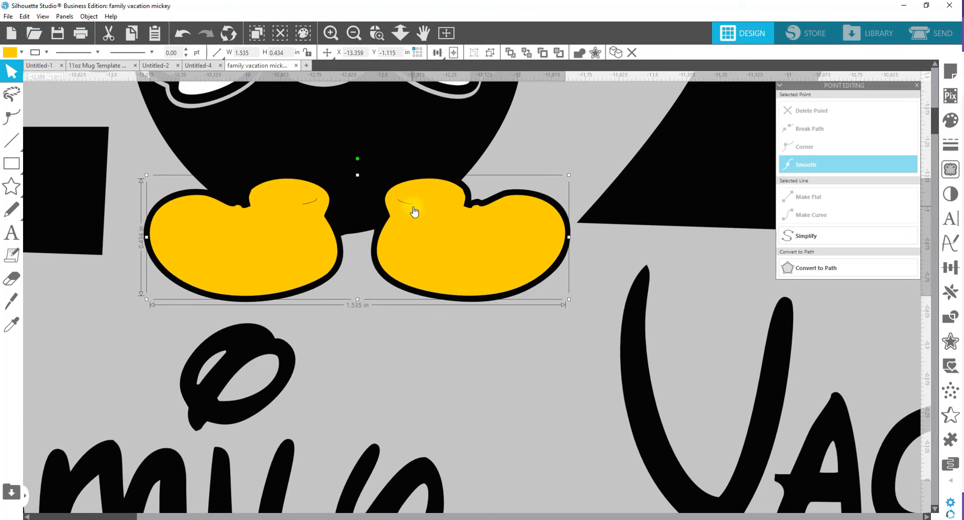
pyautogui.moveTo(422, 241); pyautogui.dragTo(428, 263)
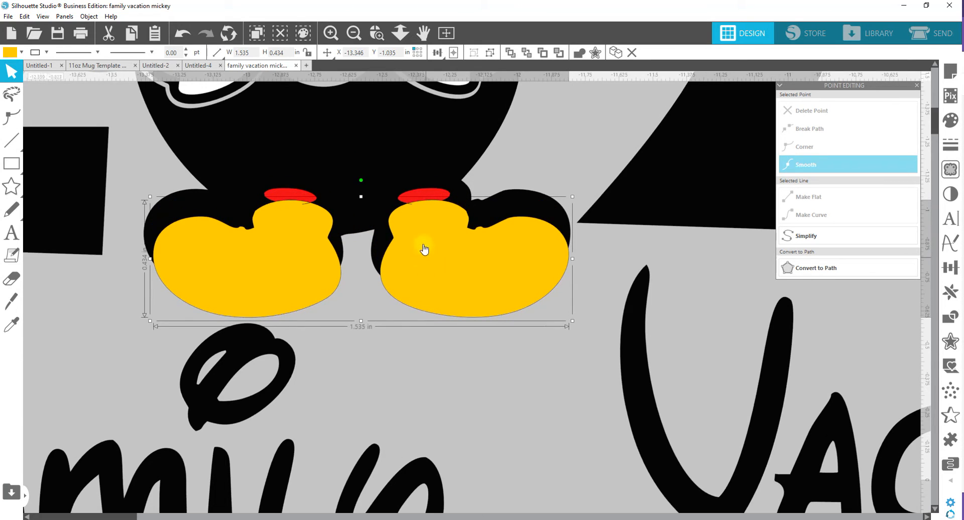
pyautogui.hotkey('ctrl', 'z')
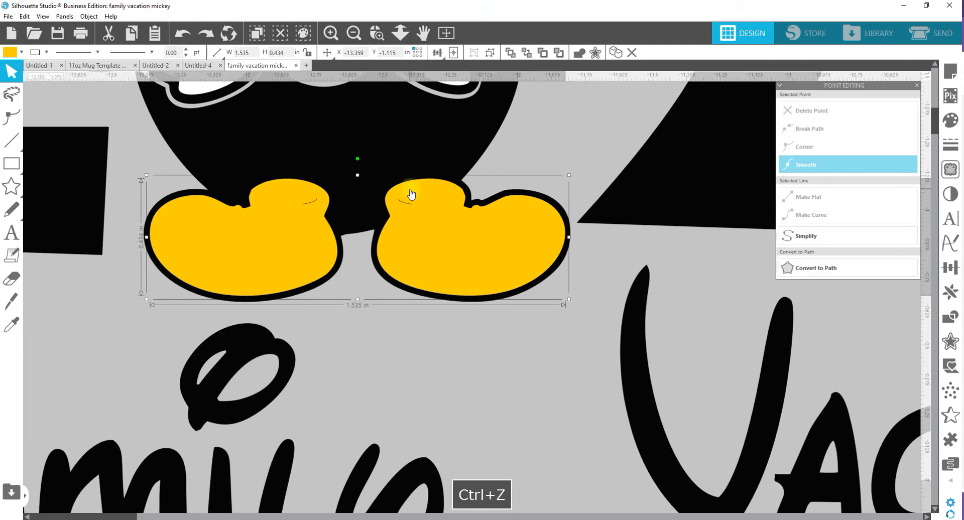
# Delete the two stray line fragments on the cuff of the right-hand orange shoe.
pyautogui.press('z')
pyautogui.moveTo(254, 176); pyautogui.dragTo(472, 233)
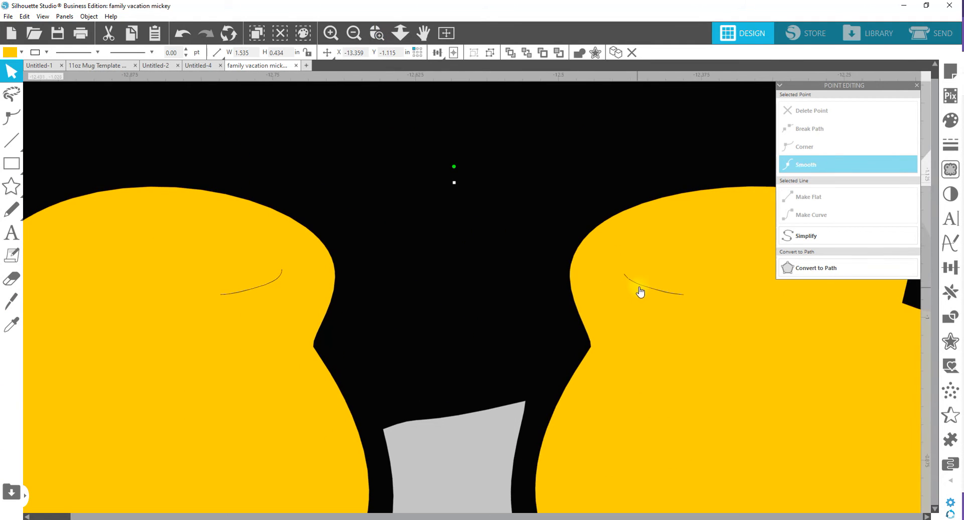
pyautogui.click(641, 290)
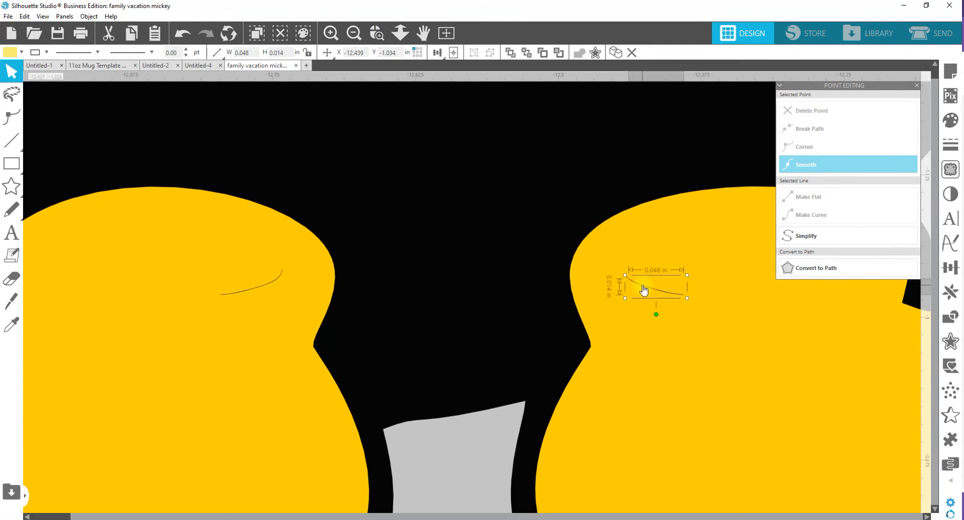
pyautogui.press('Delete')
pyautogui.click(627, 281)
pyautogui.press('Delete')
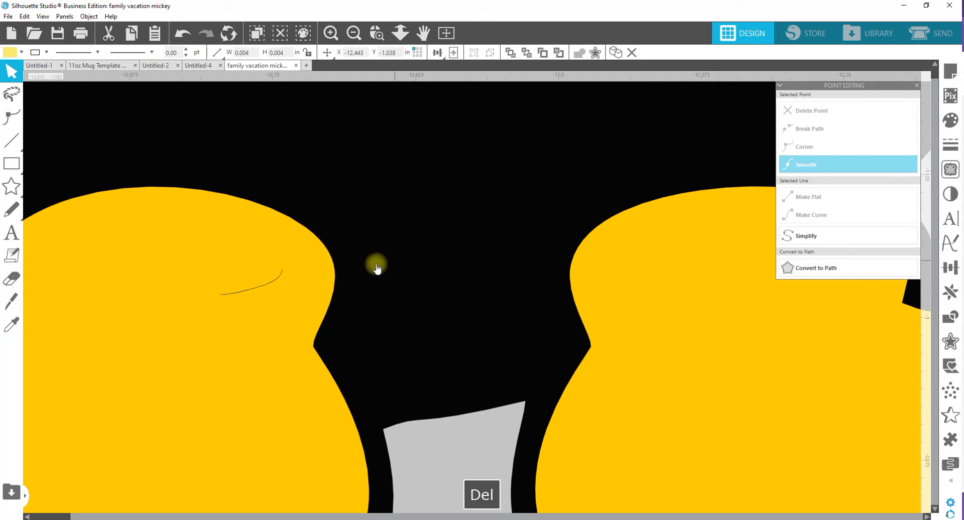
# Delete the three stray line fragments on the cuff of the left-hand orange shoe.
pyautogui.click(275, 282)
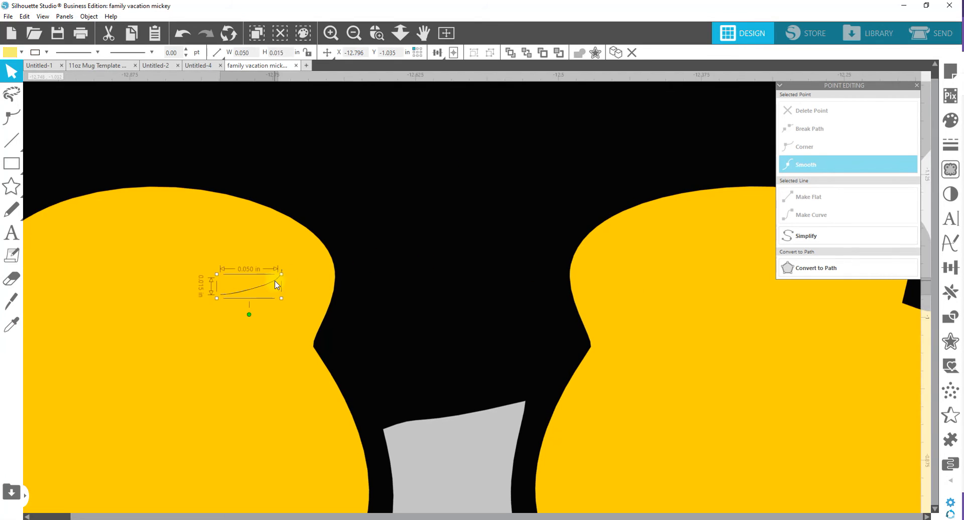
pyautogui.press('Delete')
pyautogui.click(280, 282)
pyautogui.press('Delete')
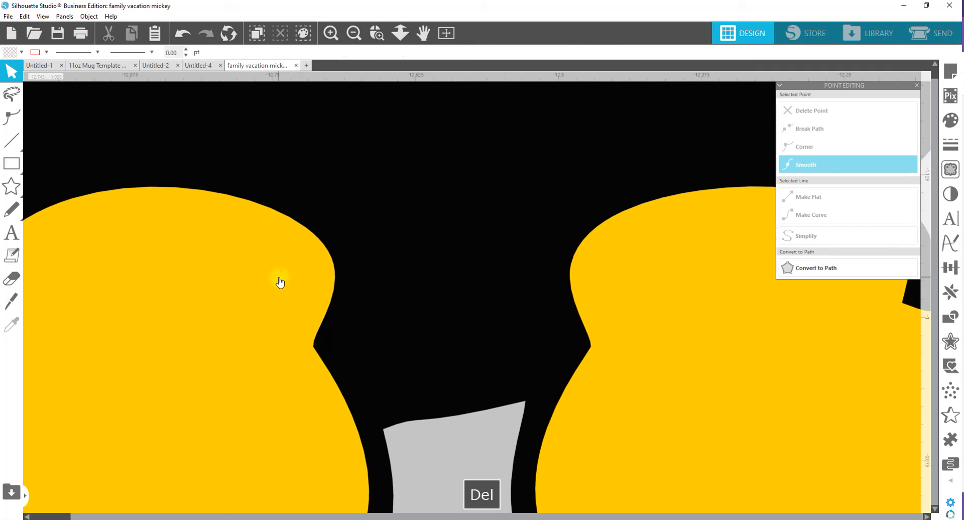
pyautogui.click(282, 274)
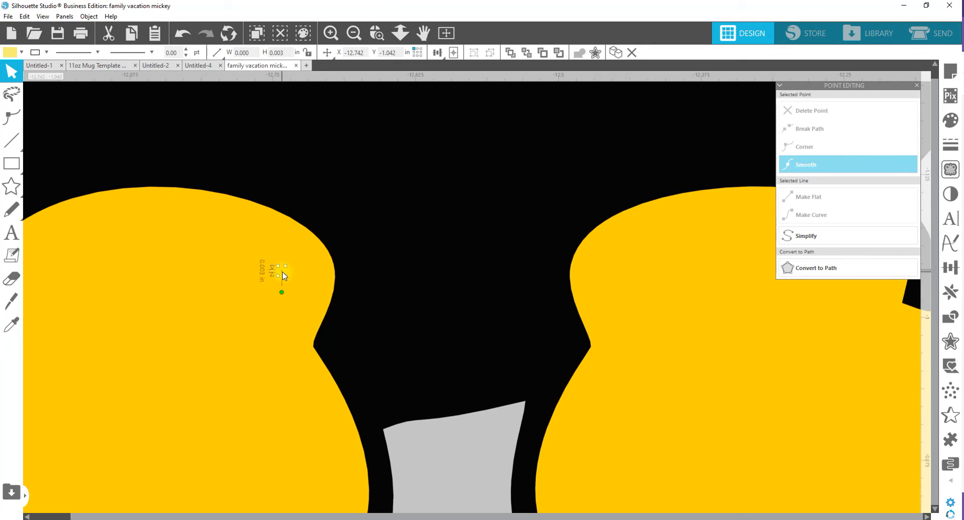
pyautogui.press('Delete')
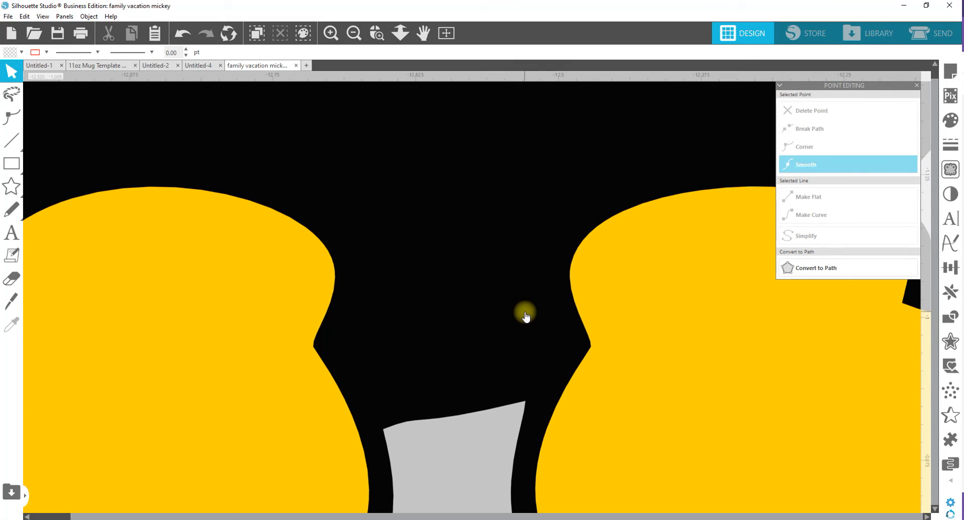
# Send the black Mickey shape to the back together with the orange shoe fills, behind the red ovals.
pyautogui.click(400, 32)
pyautogui.moveTo(442, 311); pyautogui.dragTo(451, 281)
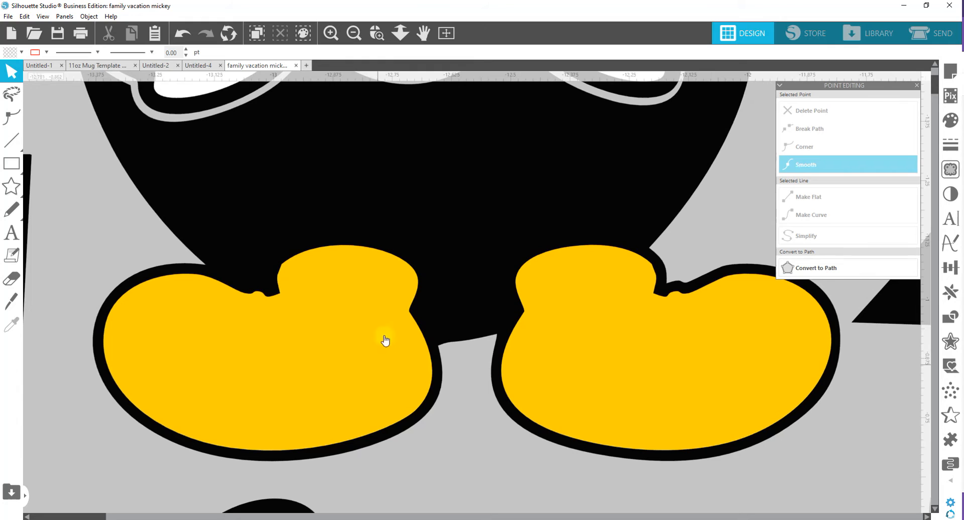
pyautogui.click(351, 375)
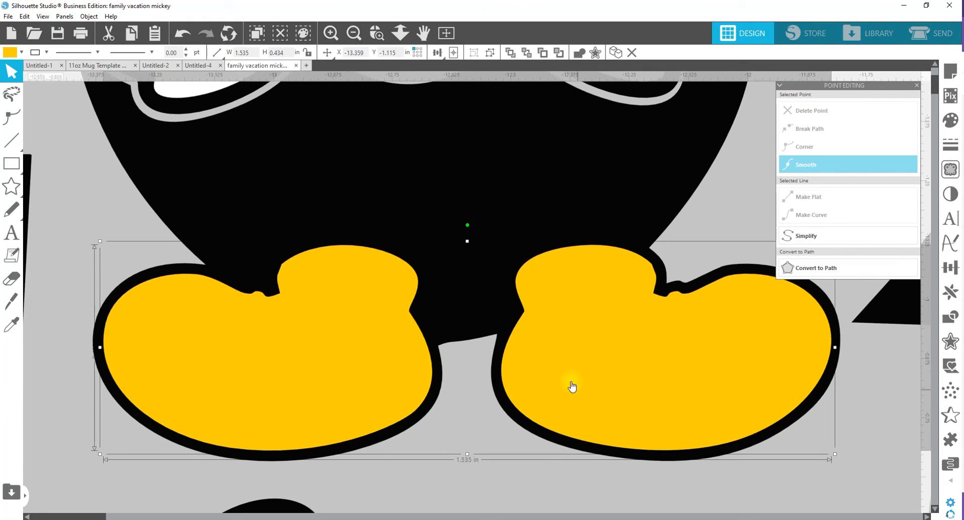
pyautogui.keyDown('shift'); pyautogui.click(648, 214); pyautogui.keyUp('shift')
pyautogui.rightClick(648, 211)
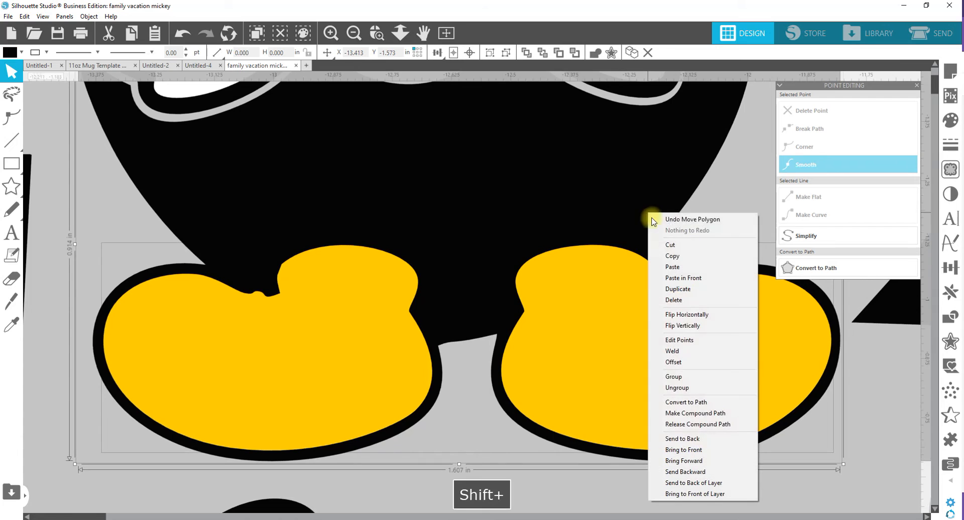
pyautogui.click(671, 436)
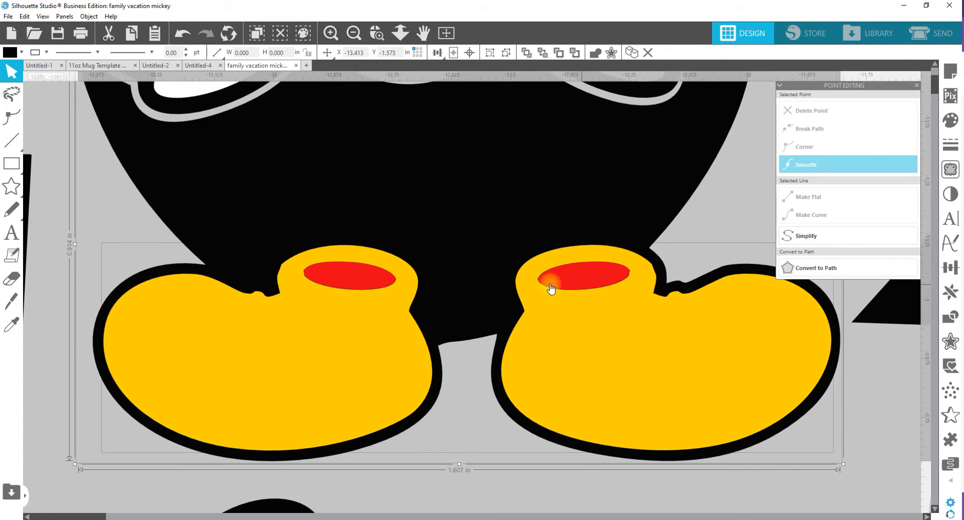
# Try moving the orange shoe fills down off the solid black shoes and undo the move.
pyautogui.click(400, 32)
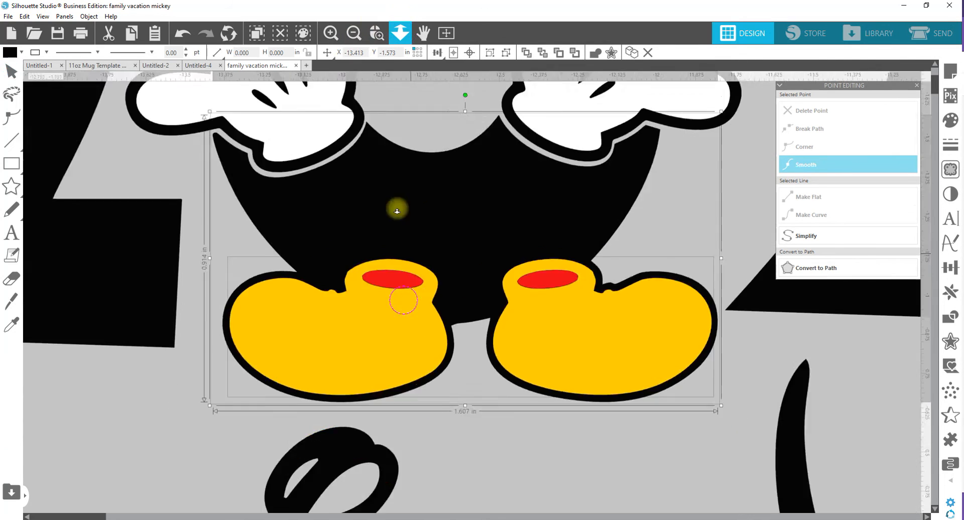
pyautogui.moveTo(526, 322); pyautogui.dragTo(545, 404)
pyautogui.click(412, 297)
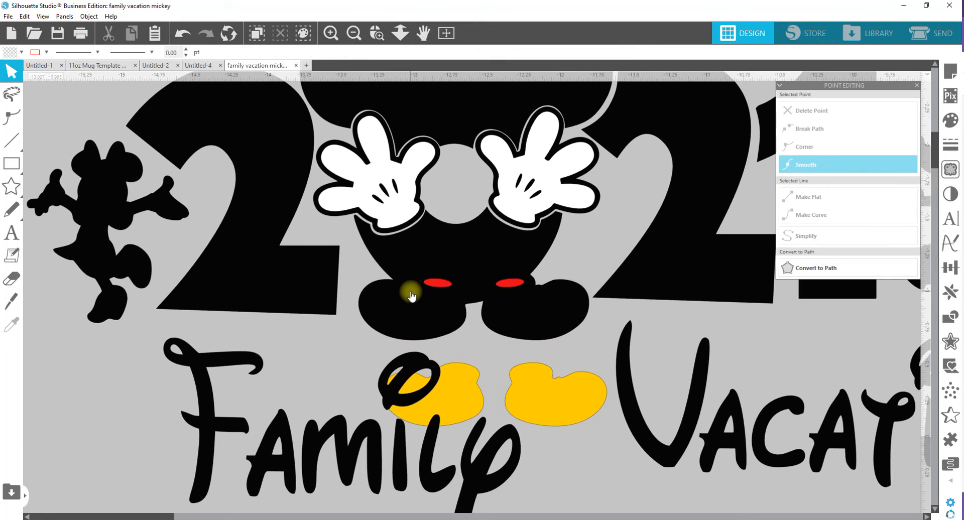
pyautogui.hotkey('ctrl', 'z')
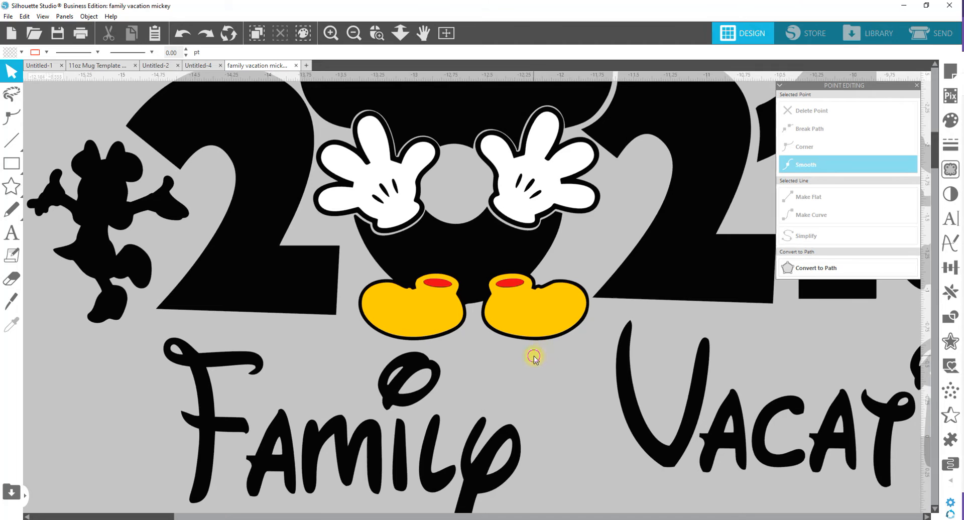
# Apply Subtract All to the black Mickey body, the orange shoe fills and the red ovals.
pyautogui.click(523, 298)
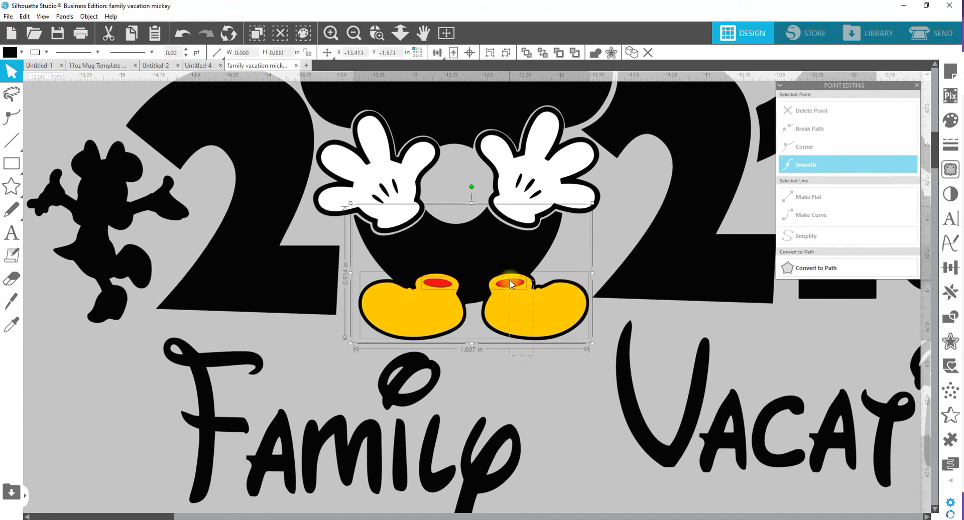
pyautogui.click(504, 307)
pyautogui.click(497, 255)
pyautogui.click(516, 285)
pyautogui.click(558, 325)
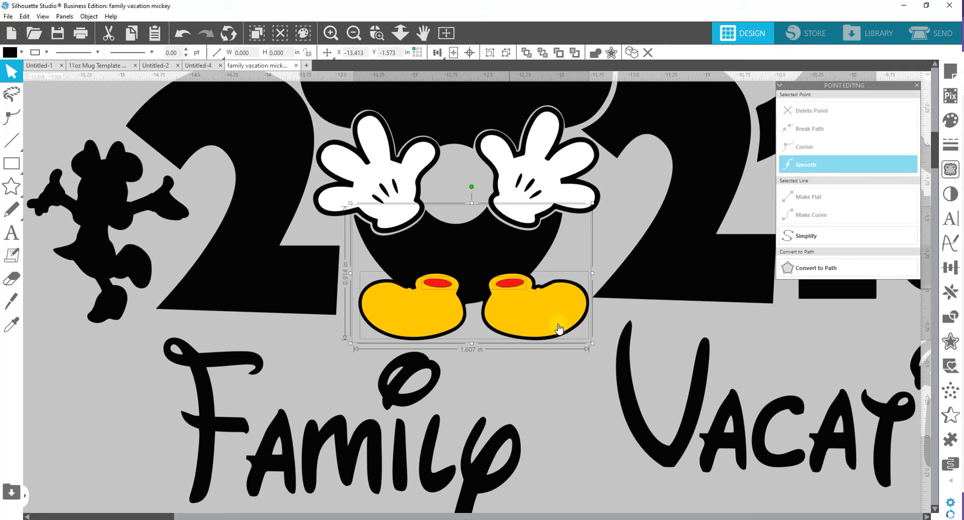
pyautogui.click(952, 319)
pyautogui.click(731, 175)
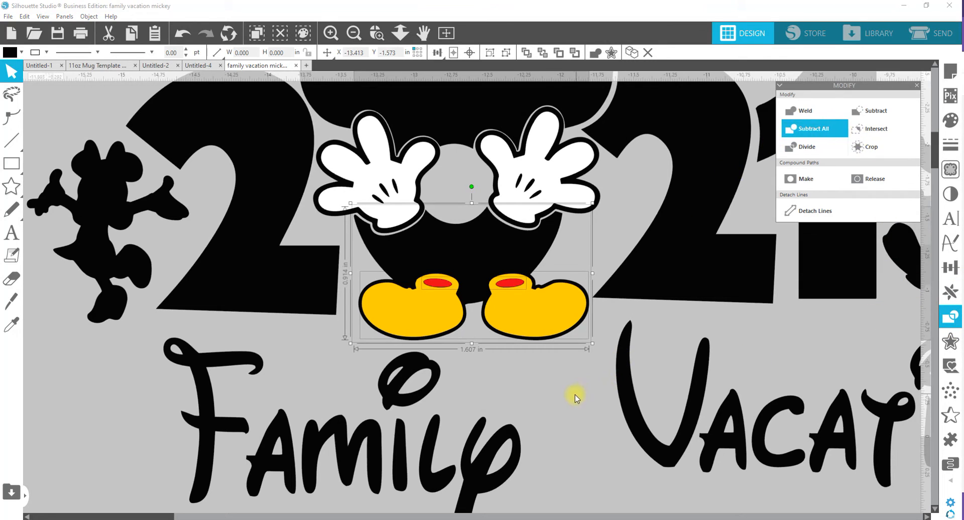
# Try moving the orange fills and red ovals off the cut-out shoes, and undo both moves and the subtraction.
pyautogui.click(556, 391)
pyautogui.moveTo(515, 324); pyautogui.dragTo(553, 406)
pyautogui.moveTo(511, 284); pyautogui.dragTo(535, 324)
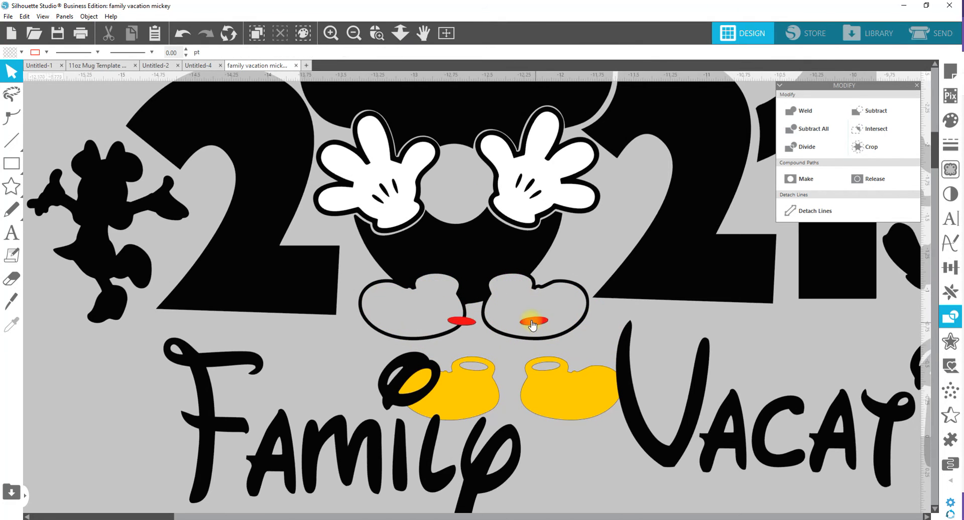
pyautogui.hotkey('ctrl', 'z')
pyautogui.hotkey('ctrl', 'z')
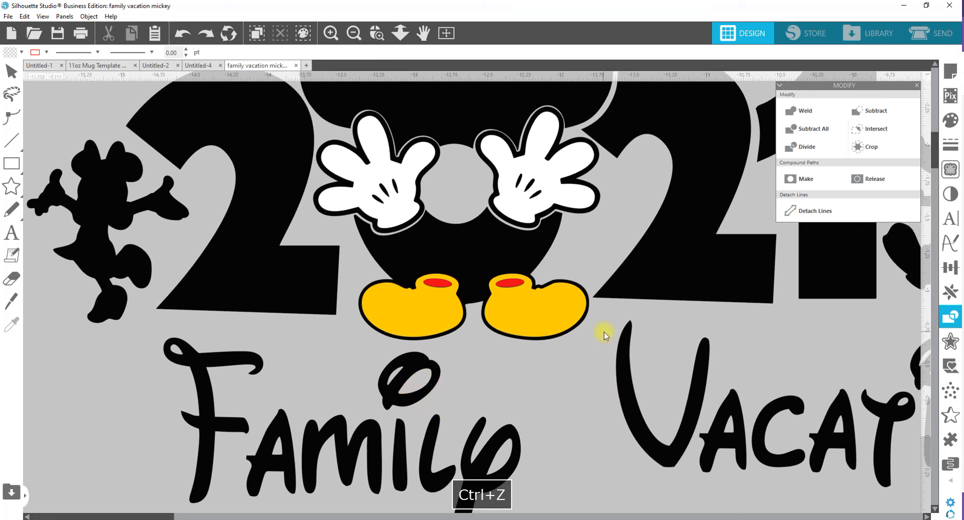
pyautogui.hotkey('ctrl', 'z')
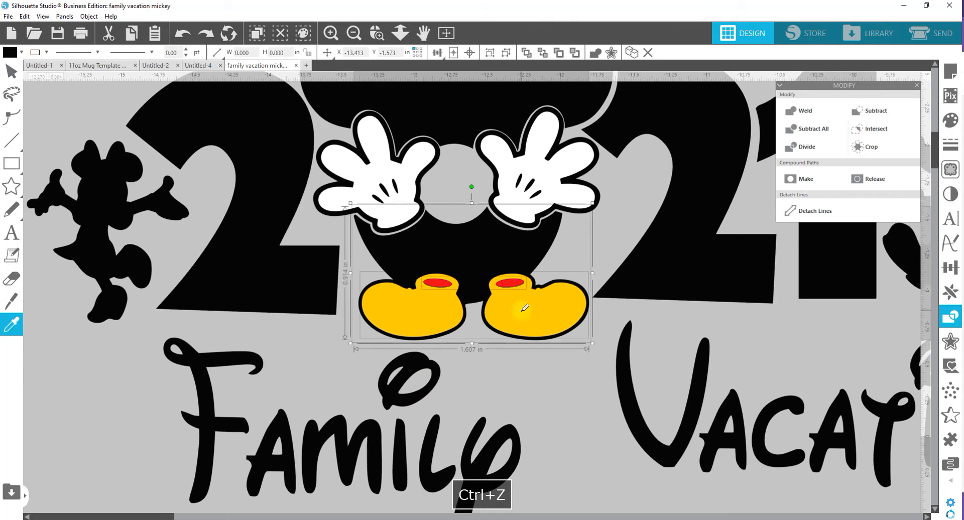
# Release the compound path of the black Mickey shape in the other copy of the design and weld the pieces into one shape.
pyautogui.press('space')
pyautogui.moveTo(893, 442); pyautogui.dragTo(710, 358)
pyautogui.moveTo(805, 374); pyautogui.dragTo(327, 454)
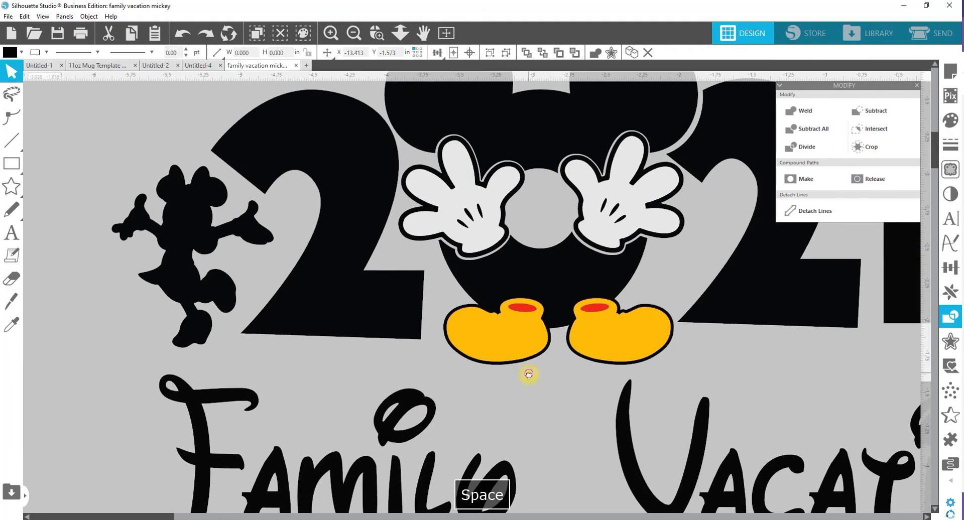
pyautogui.moveTo(527, 376); pyautogui.dragTo(509, 430)
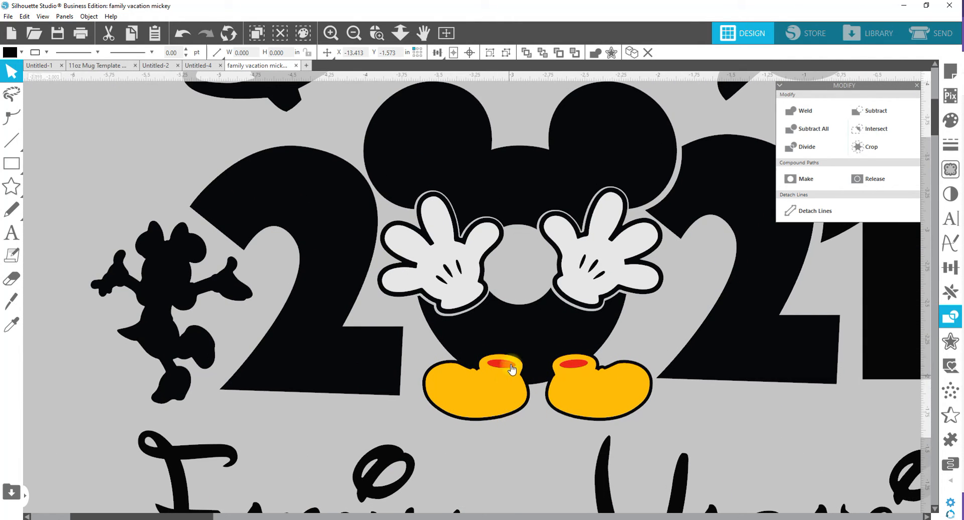
pyautogui.click(532, 345)
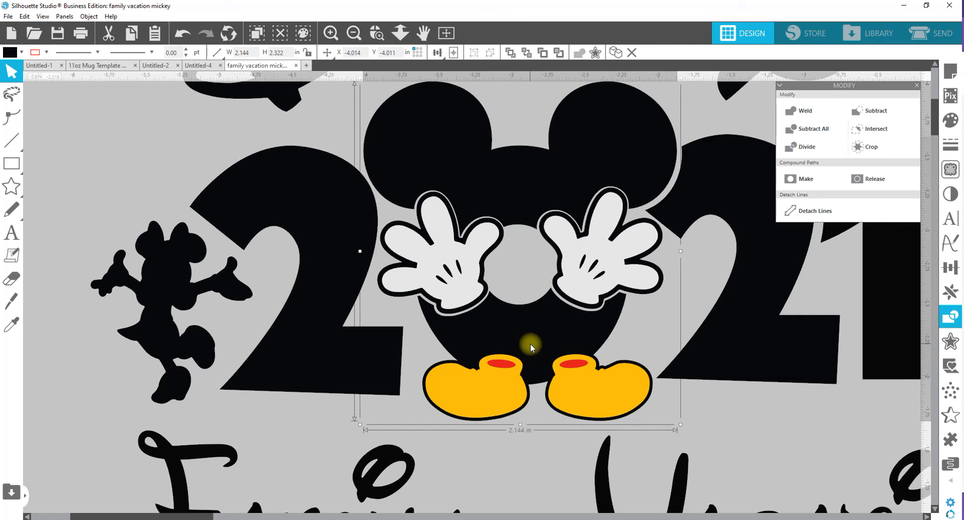
pyautogui.rightClick(530, 344)
pyautogui.click(573, 275)
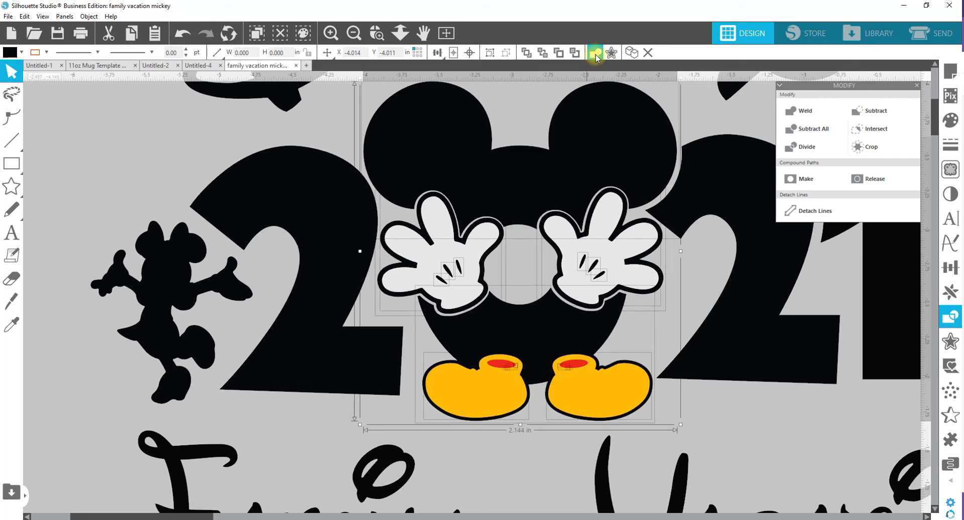
pyautogui.click(595, 57)
pyautogui.click(596, 53)
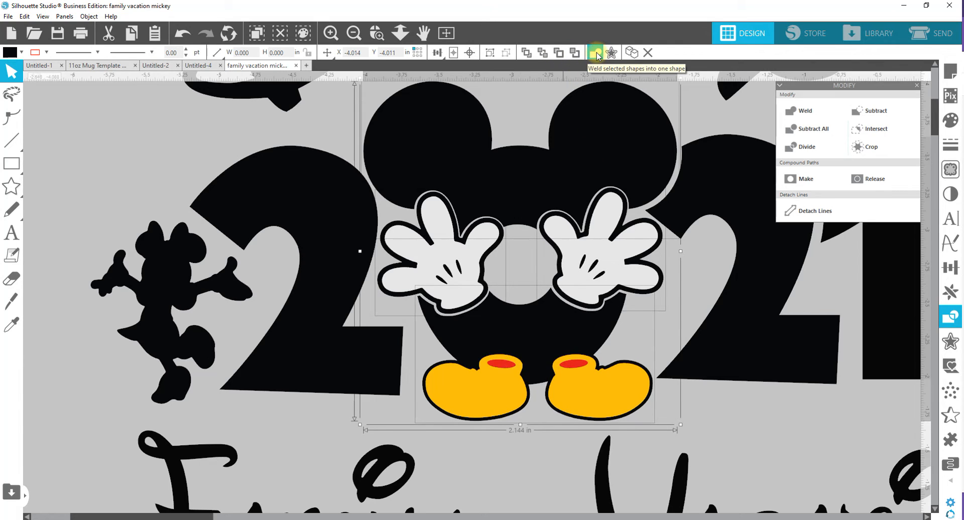
pyautogui.click(597, 53)
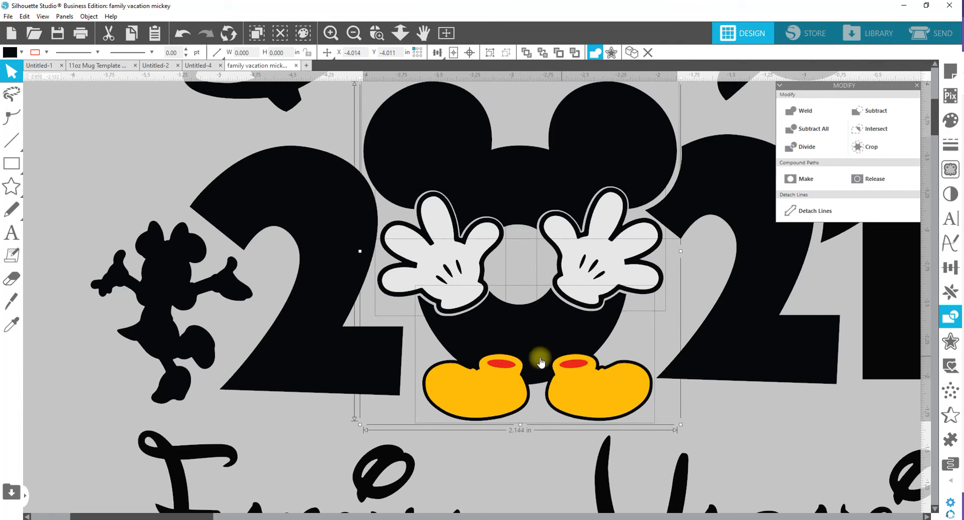
# Try moving the orange shoe fills down, undo the move, and release the fills' compound path.
pyautogui.moveTo(491, 398); pyautogui.dragTo(520, 454)
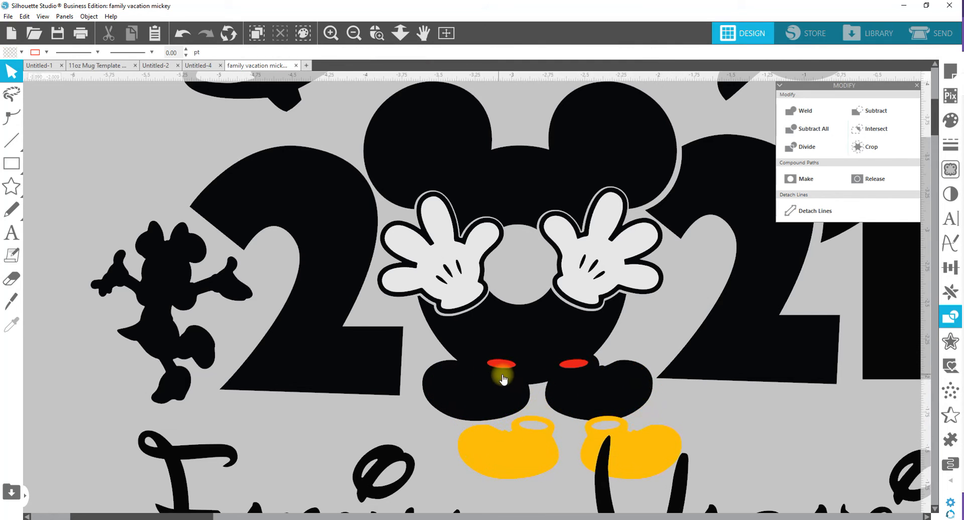
pyautogui.hotkey('ctrl', 'z')
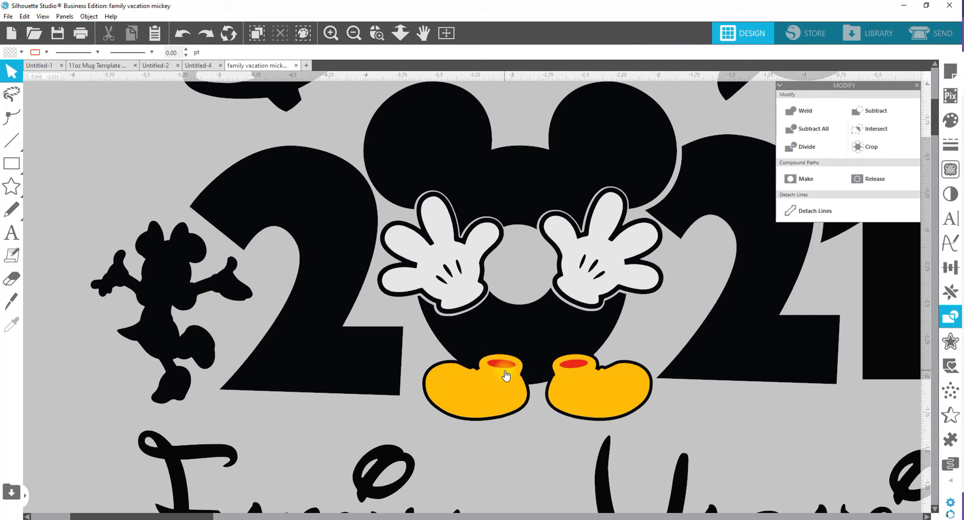
pyautogui.click(503, 376)
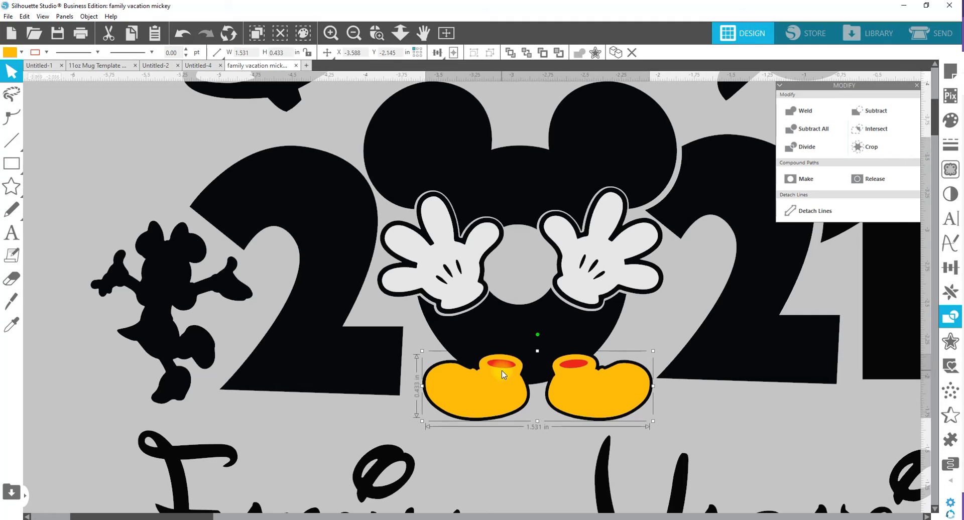
pyautogui.rightClick(503, 375)
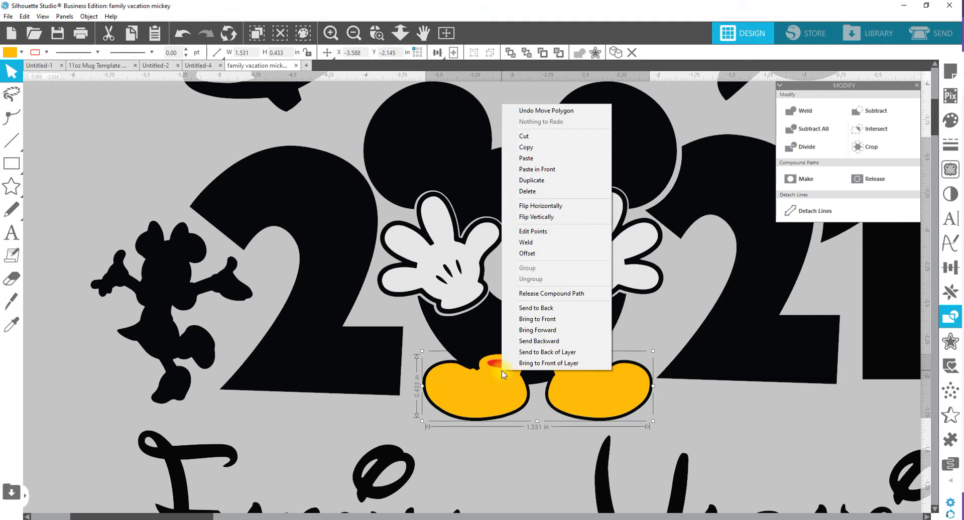
pyautogui.click(522, 293)
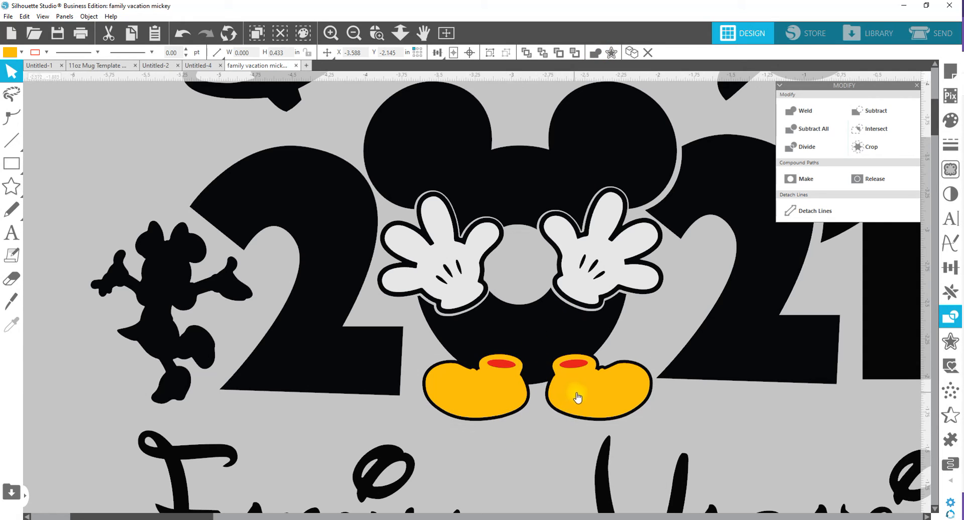
# Try moving the right-hand orange shoe and the red ovals down, and undo both moves.
pyautogui.moveTo(577, 394); pyautogui.dragTo(577, 459)
pyautogui.moveTo(580, 370); pyautogui.dragTo(594, 401)
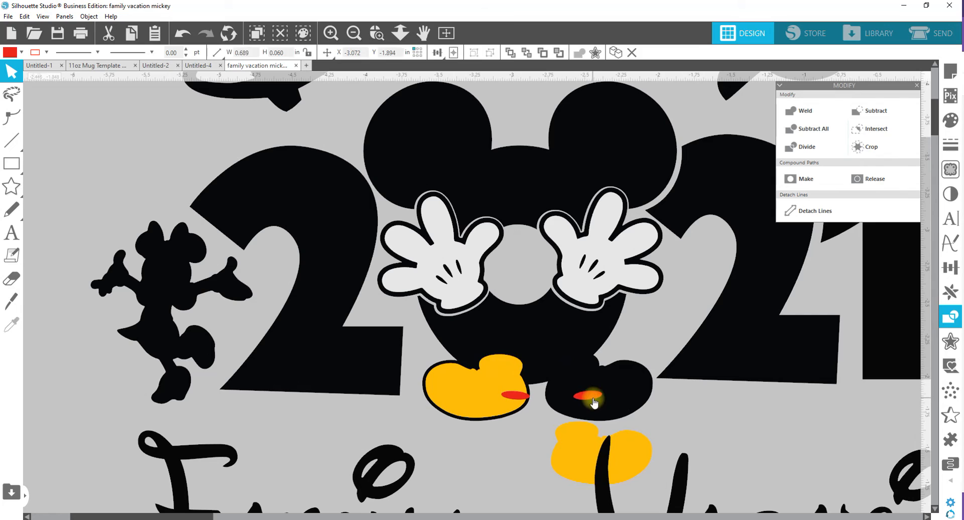
pyautogui.hotkey('ctrl', 'z')
pyautogui.hotkey('ctrl', 'z')
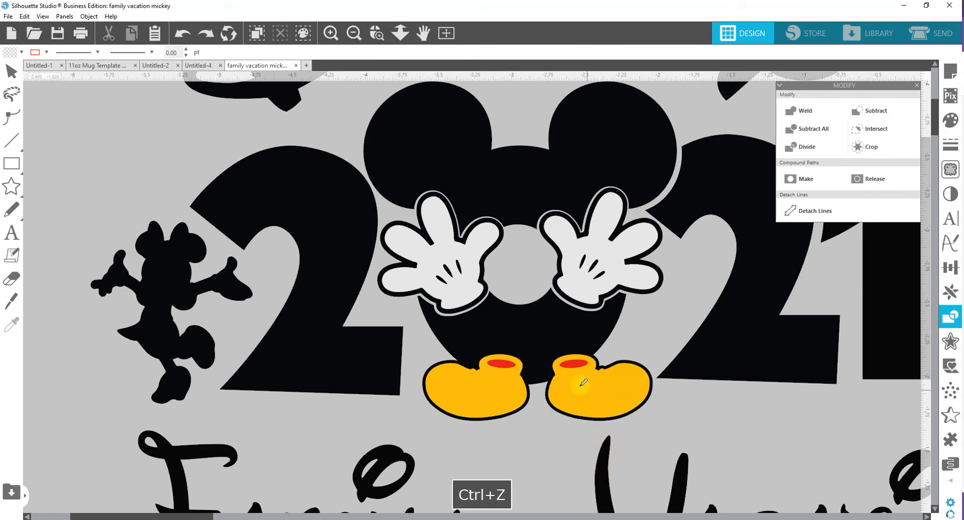
pyautogui.press('Escape')
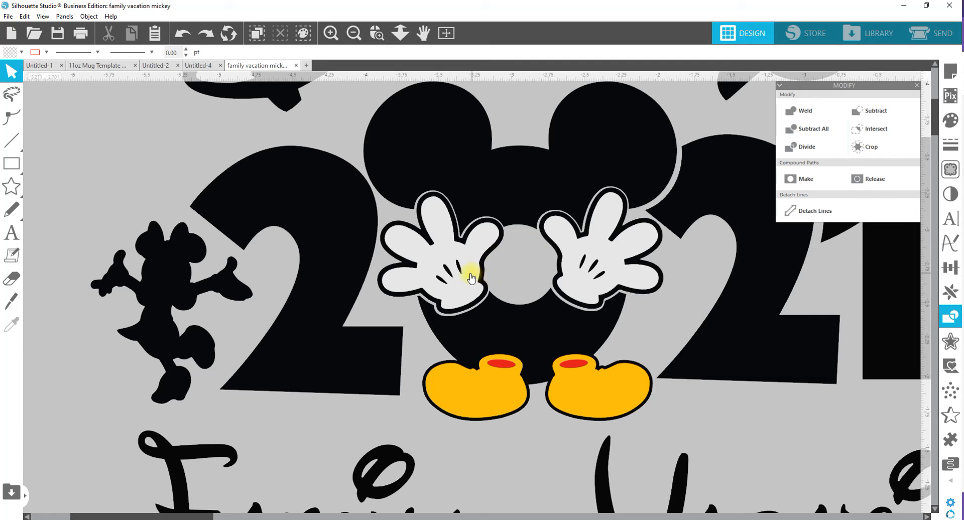
# Try moving the black hand backing and the white glove fills out of place, and undo the moves.
pyautogui.moveTo(458, 267); pyautogui.dragTo(484, 264)
pyautogui.hotkey('ctrl', 'z')
pyautogui.hotkey('ctrl', 'z')
pyautogui.hotkey('ctrl', 'z')
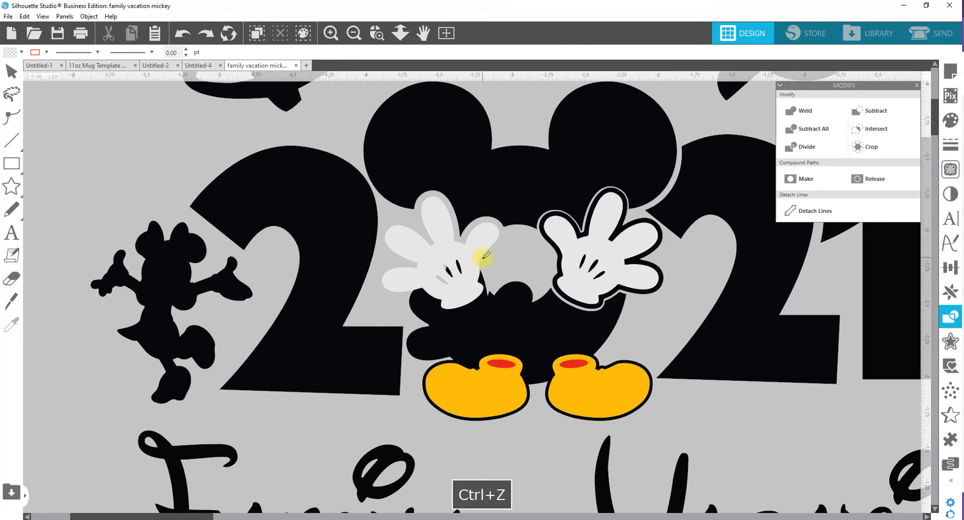
pyautogui.moveTo(473, 265); pyautogui.dragTo(518, 270)
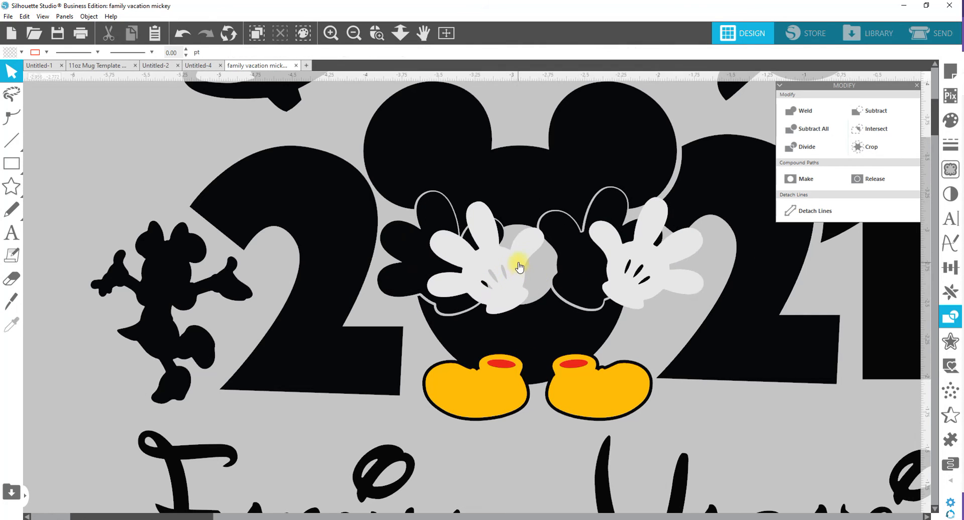
pyautogui.hotkey('ctrl', 'z')
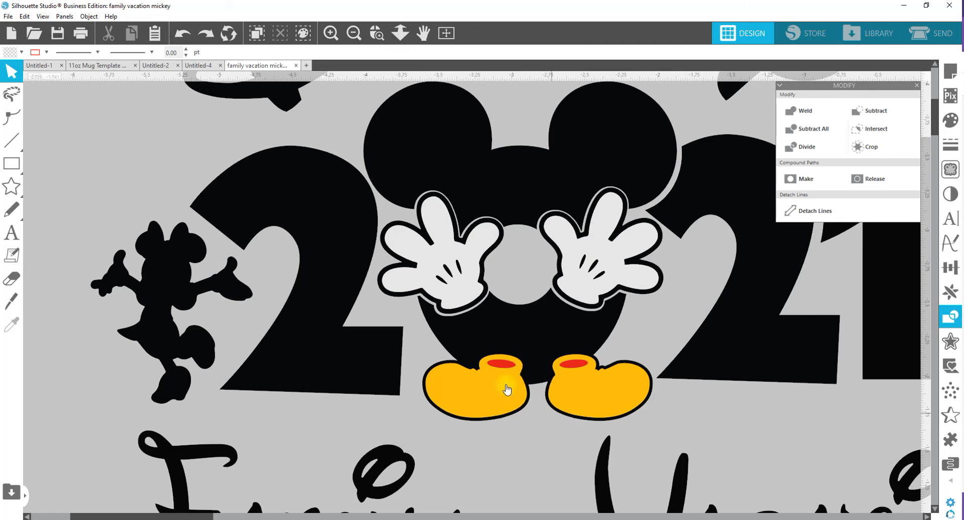
# Select the whole Disney 2021 Family Vacation design with the released shoes and scale it down to about 5 in wide.
pyautogui.click(401, 33)
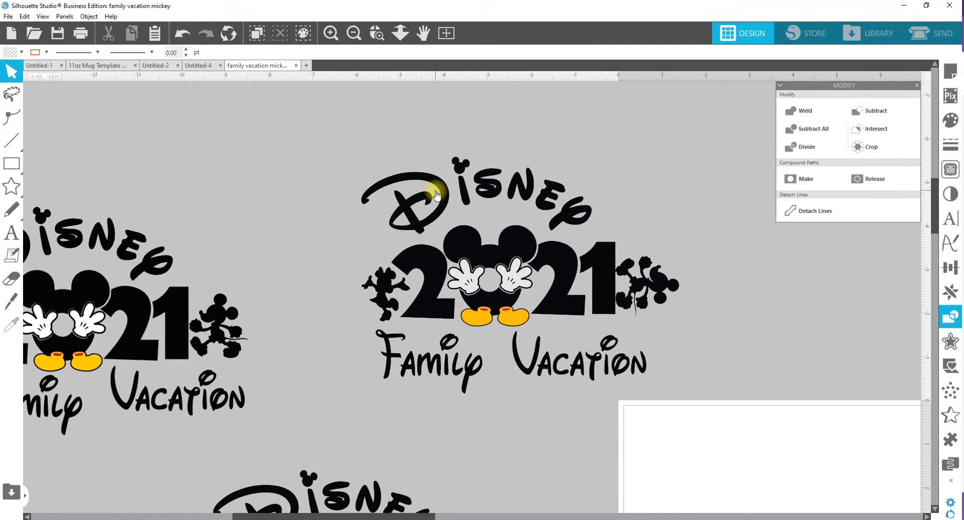
pyautogui.moveTo(370, 146); pyautogui.dragTo(695, 436)
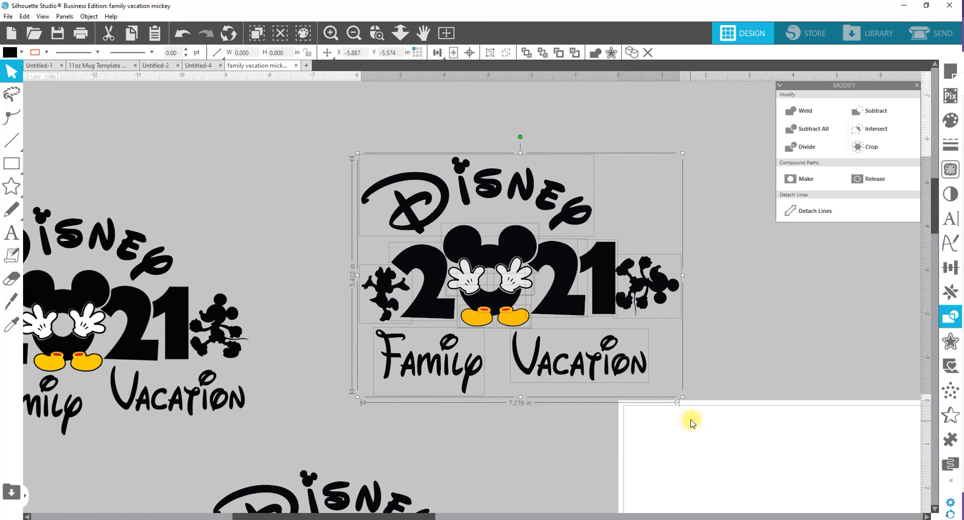
pyautogui.moveTo(682, 397); pyautogui.dragTo(564, 273)
pyautogui.click(597, 215)
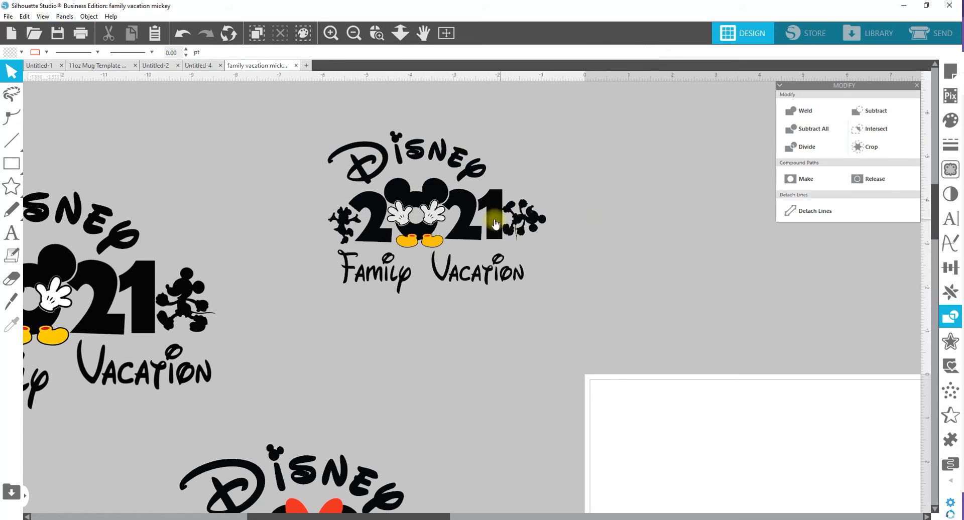
# Shift the Disney word slightly right above Mickey's ears and group the pieces of the 2021 row with its side characters.
pyautogui.moveTo(405, 158); pyautogui.dragTo(419, 158)
pyautogui.click(534, 200)
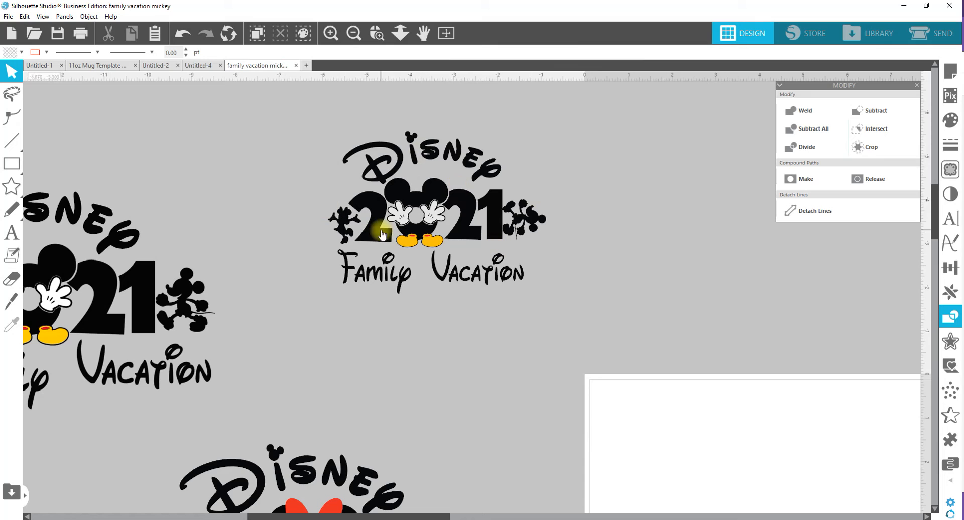
pyautogui.moveTo(605, 233); pyautogui.dragTo(334, 240)
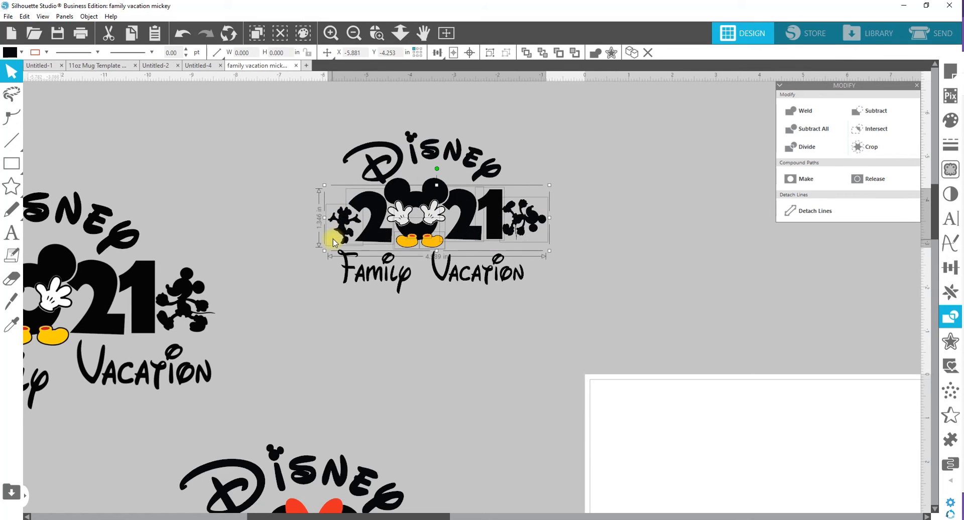
pyautogui.rightClick(333, 240)
pyautogui.click(387, 408)
# Group all the Family Vacation letters below the 2021 row.
pyautogui.moveTo(583, 314); pyautogui.dragTo(334, 267)
pyautogui.rightClick(401, 281)
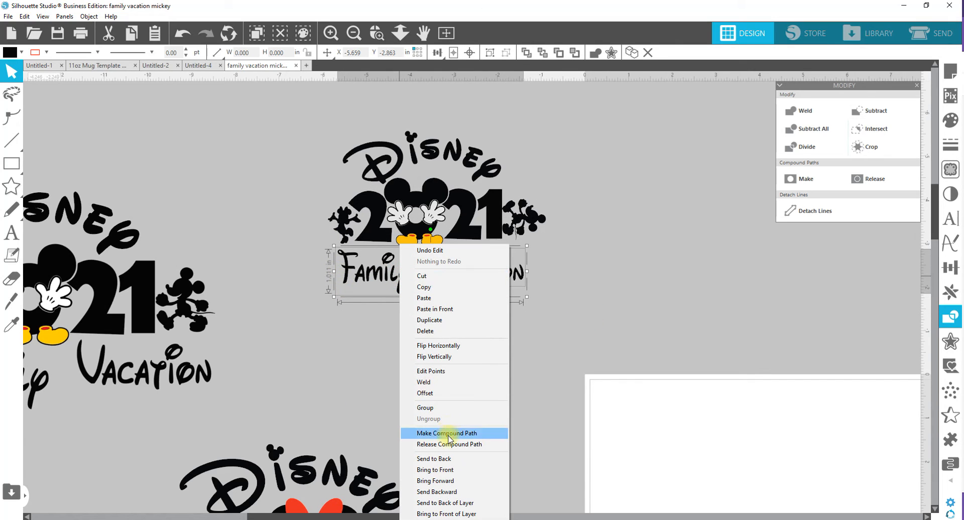
pyautogui.click(435, 409)
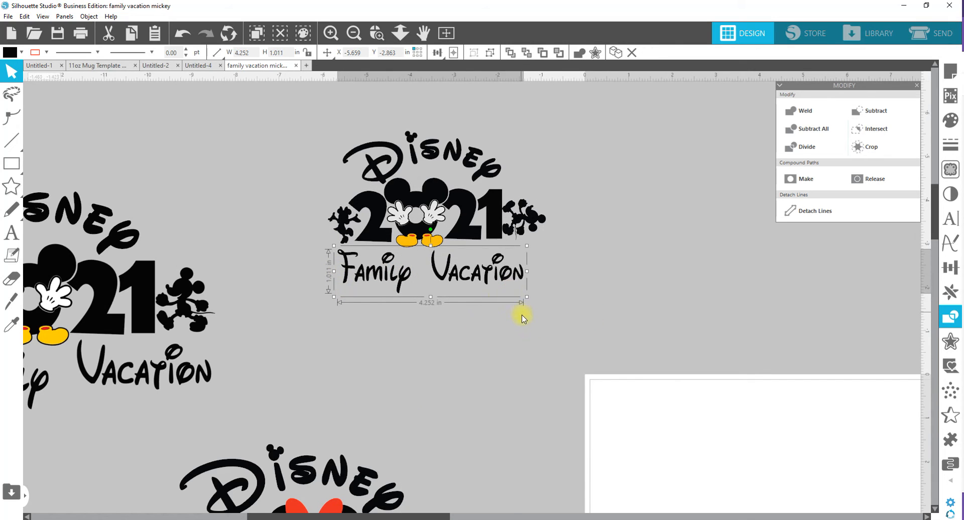
# Try aligning all parts of the small black design on their vertical centre line, and undo the alignment.
pyautogui.moveTo(567, 323); pyautogui.dragTo(486, 119)
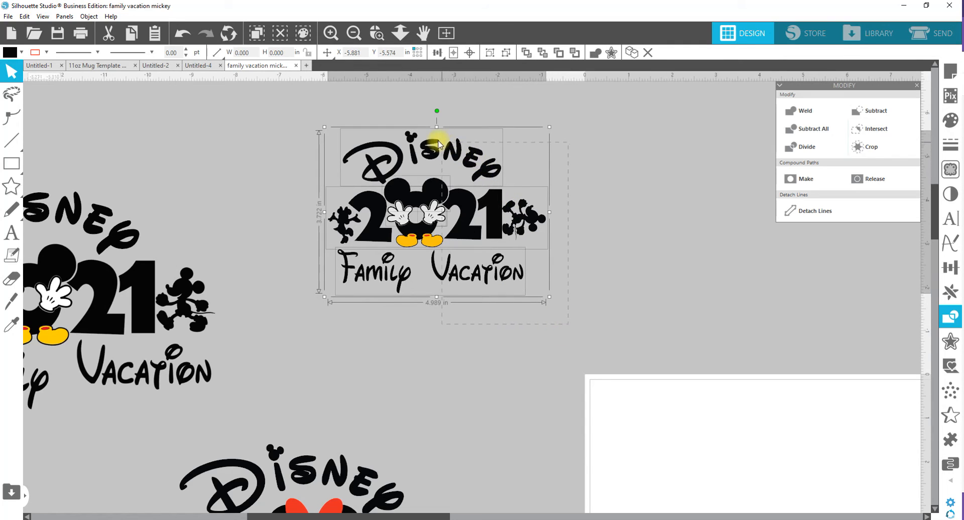
pyautogui.click(453, 52)
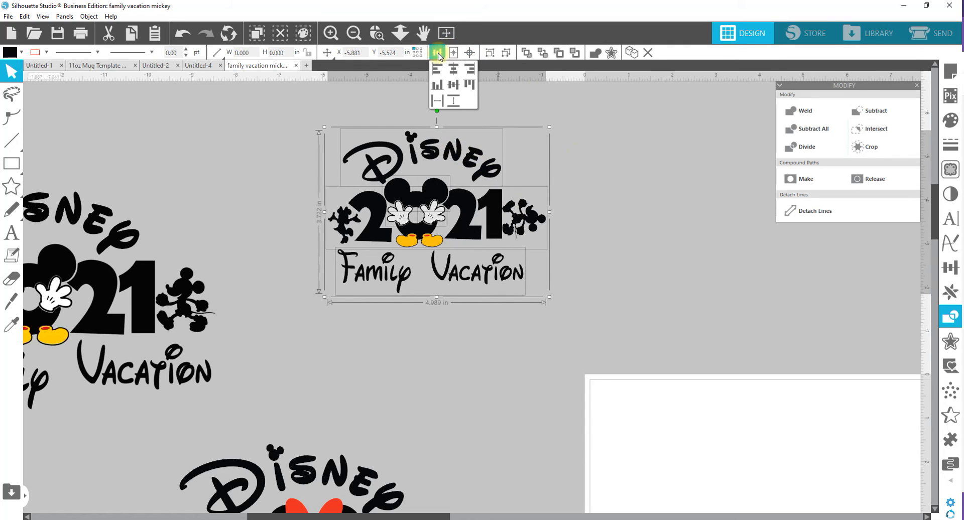
pyautogui.click(455, 67)
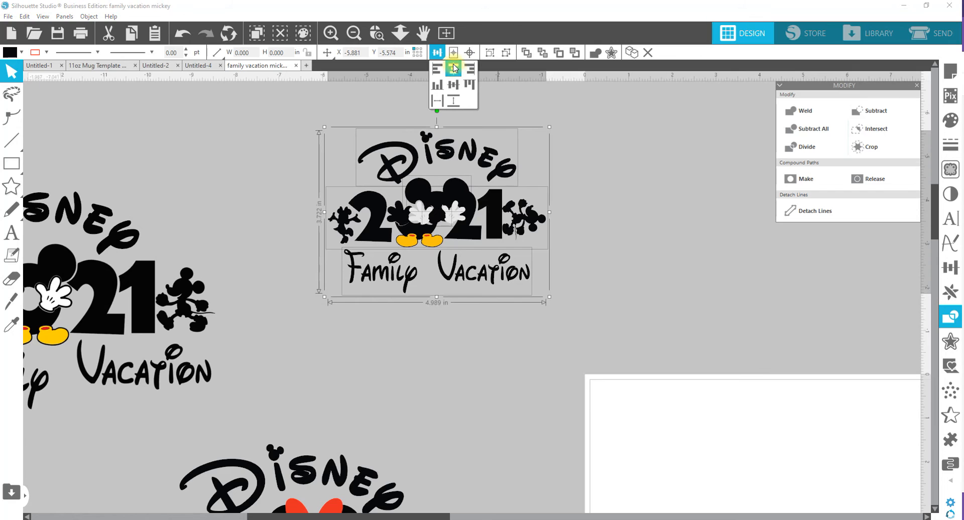
pyautogui.hotkey('ctrl', 'z')
pyautogui.click(560, 221)
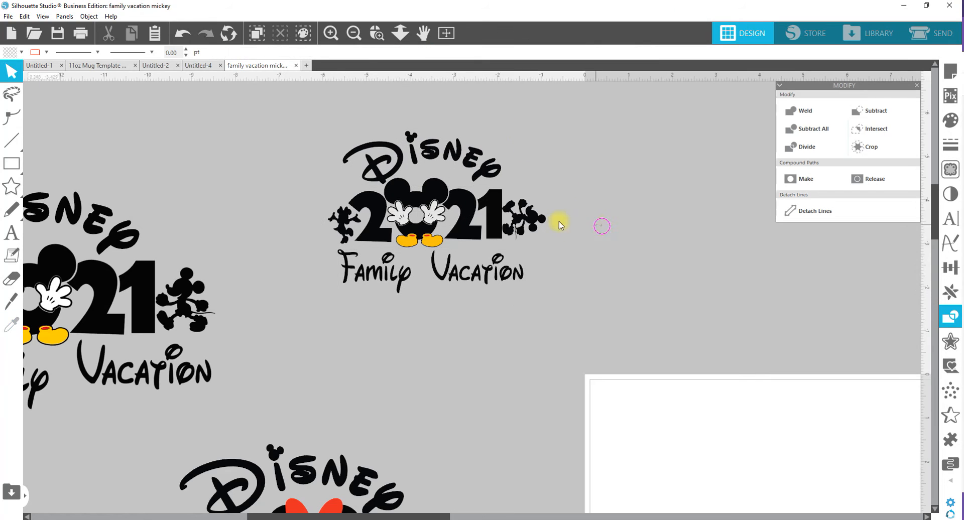
# Group the 2021 row together with the remaining Mickey head and glove pieces.
pyautogui.click(365, 216)
pyautogui.rightClick(429, 201)
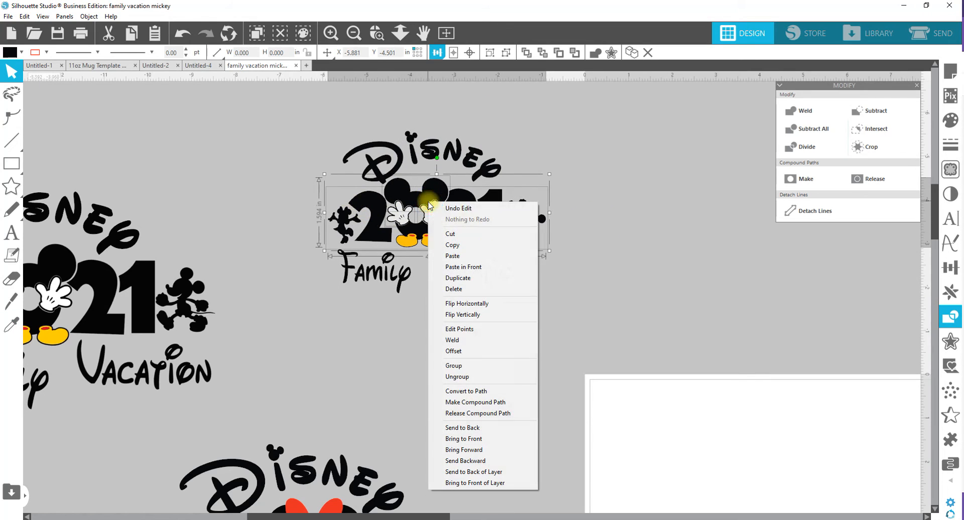
pyautogui.click(477, 367)
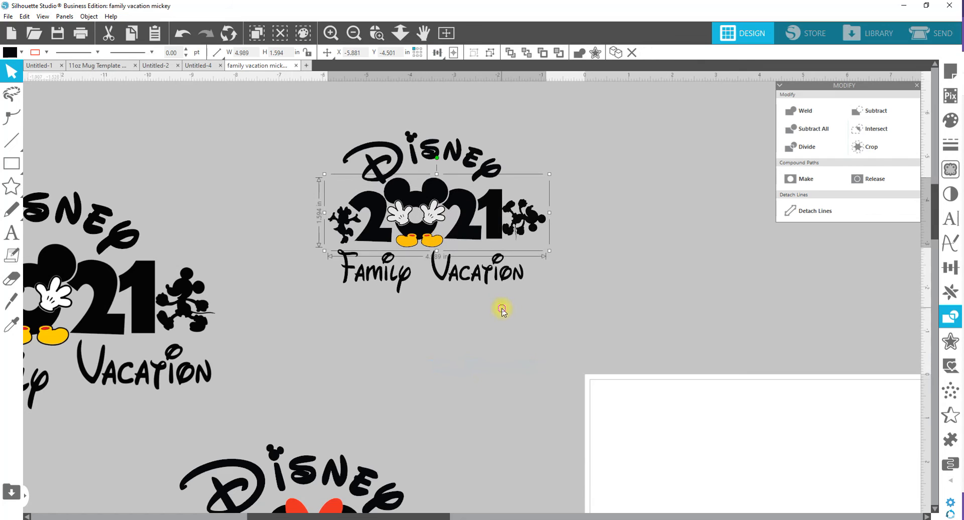
# Centre-align the Disney word, the 2021 row and the Family Vacation lettering on a common vertical axis.
pyautogui.click(439, 53)
pyautogui.click(457, 68)
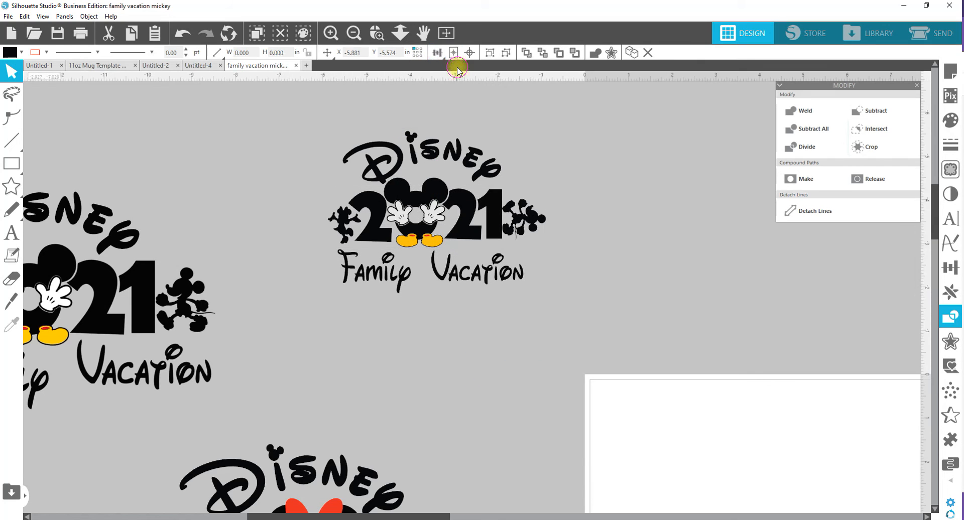
pyautogui.moveTo(535, 310); pyautogui.dragTo(384, 143)
pyautogui.click(438, 54)
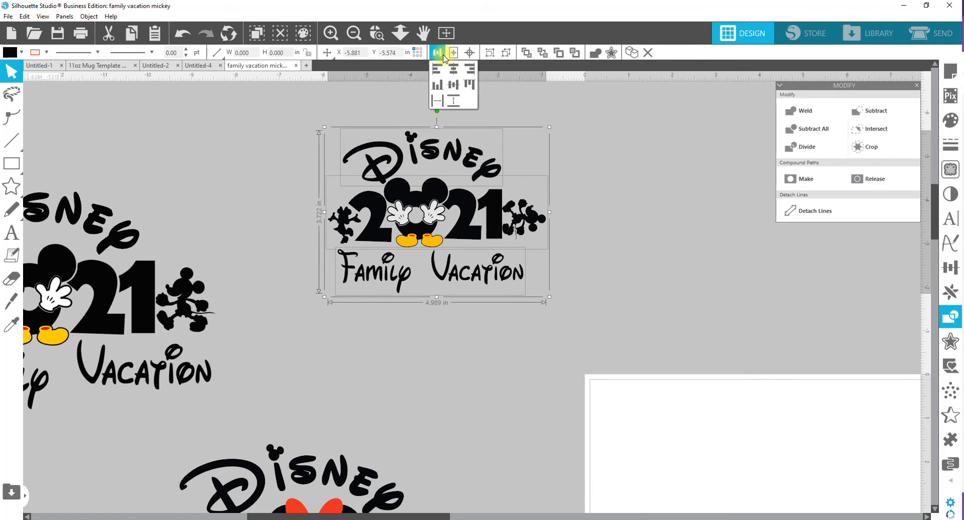
pyautogui.moveTo(438, 54)
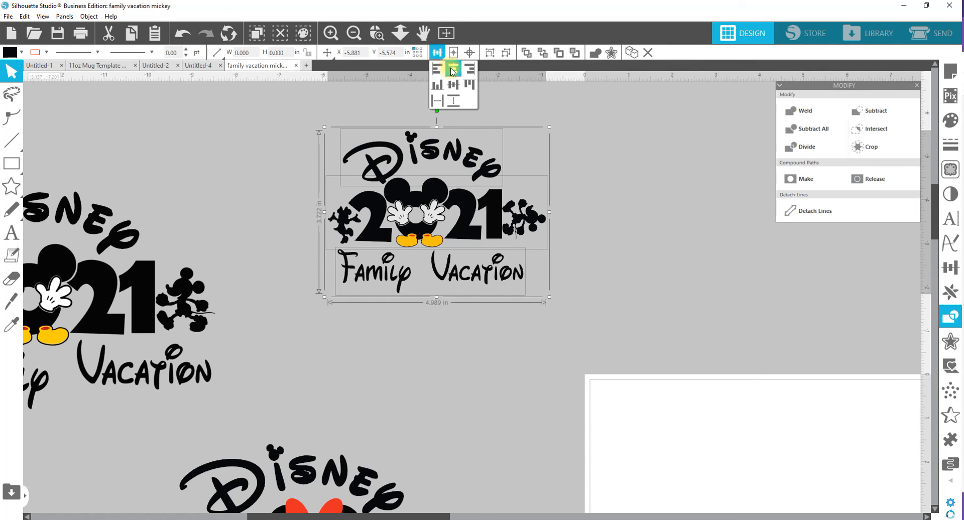
pyautogui.click(452, 71)
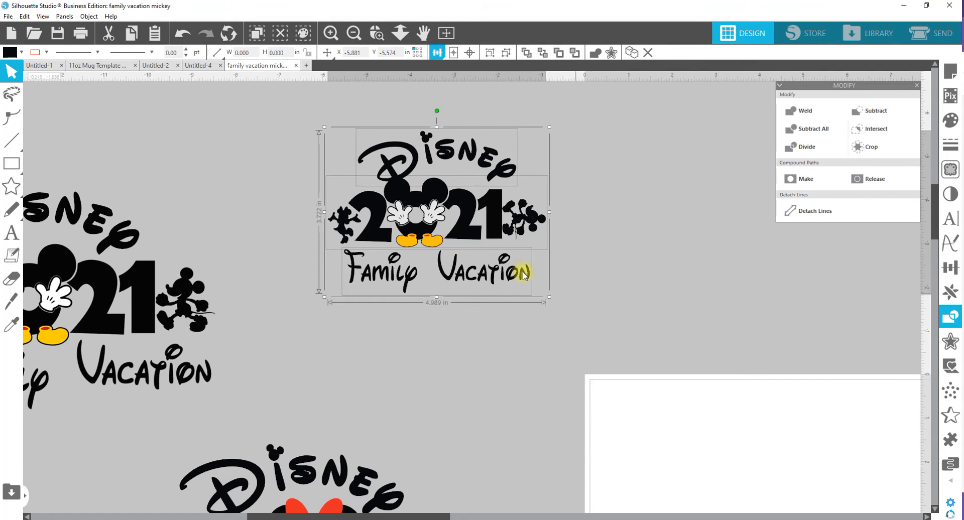
pyautogui.click(622, 182)
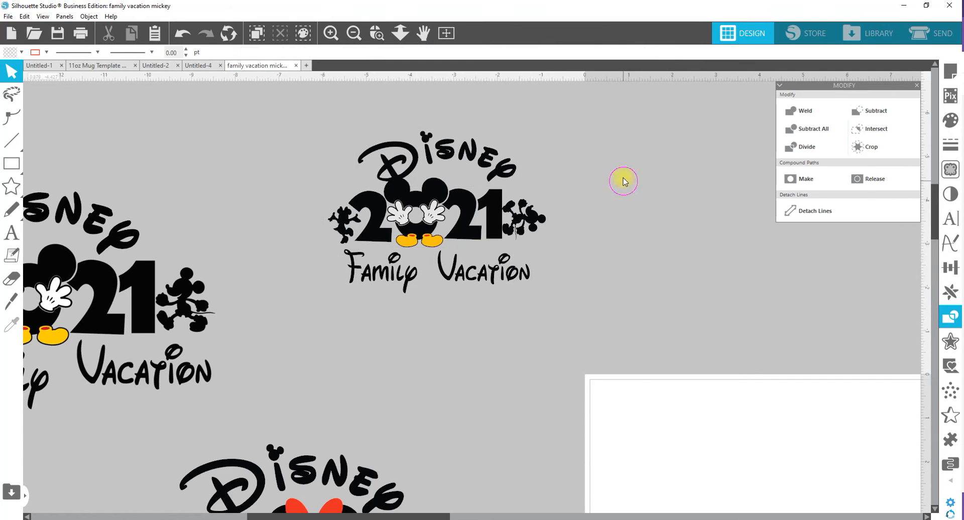
# Move the Disney word left by eye so it arches over Mickey's ears.
pyautogui.moveTo(459, 157); pyautogui.dragTo(445, 153)
pyautogui.click(454, 152)
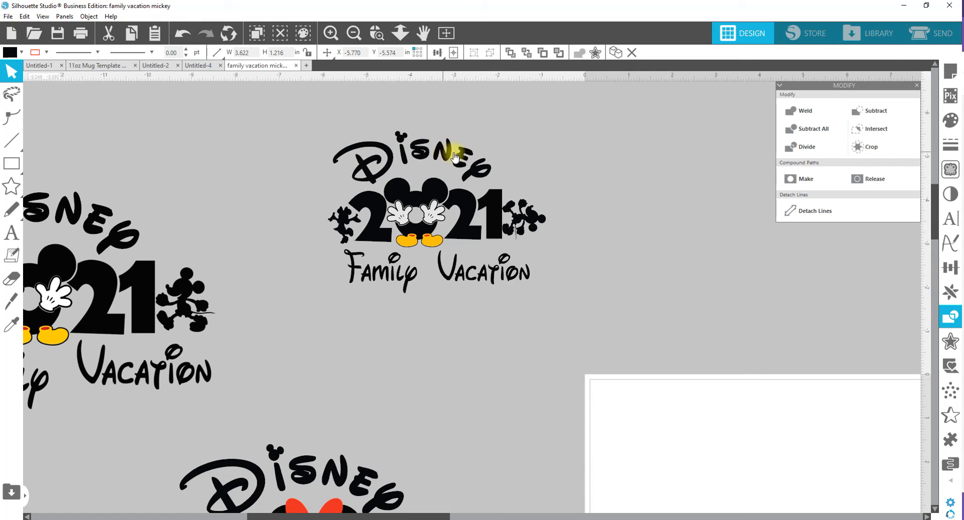
pyautogui.click(526, 224)
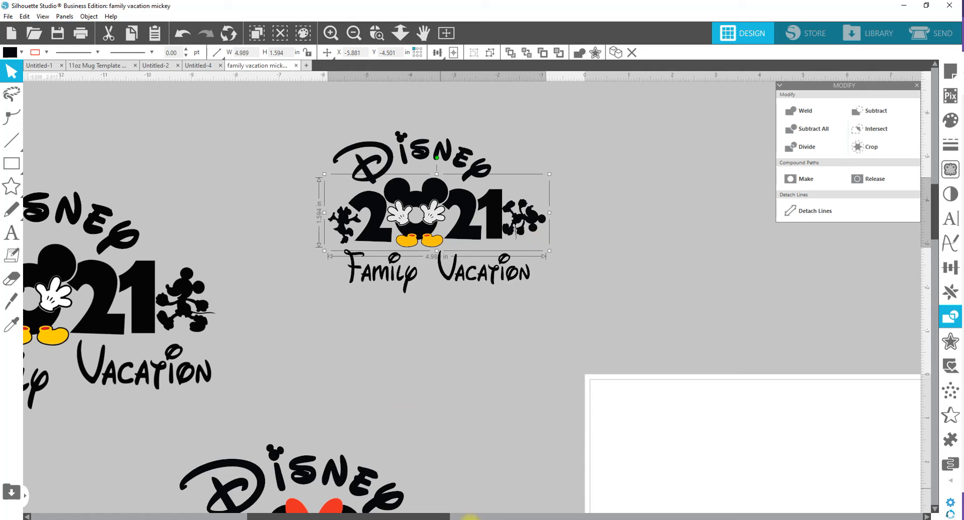
# Combine the Disney letters of the pink Minnie design into one compound path and fill it black.
pyautogui.press('space')
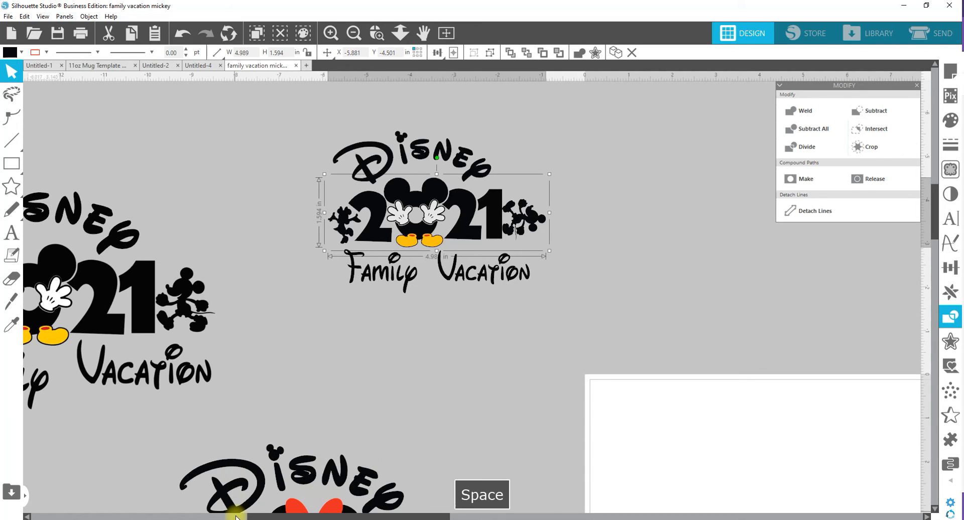
pyautogui.moveTo(235, 502); pyautogui.dragTo(422, 243)
pyautogui.moveTo(346, 254); pyautogui.dragTo(682, 319)
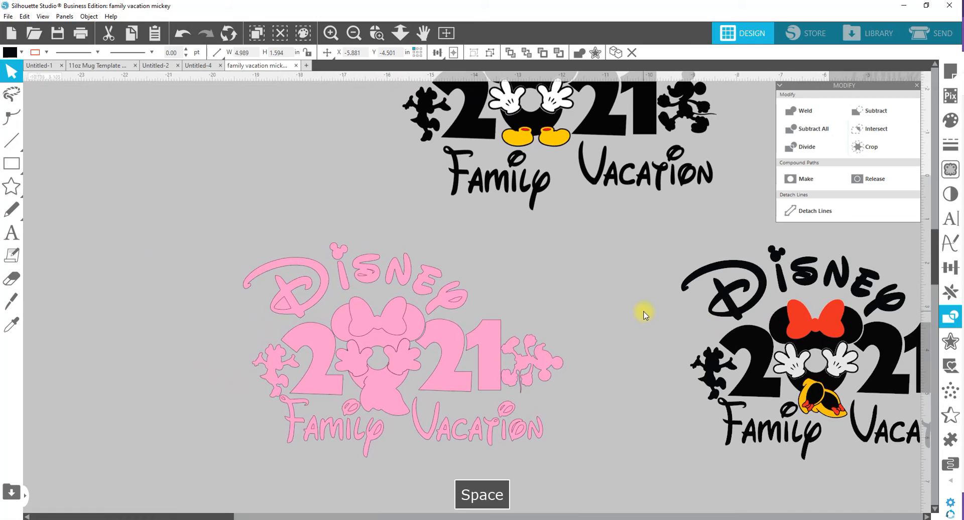
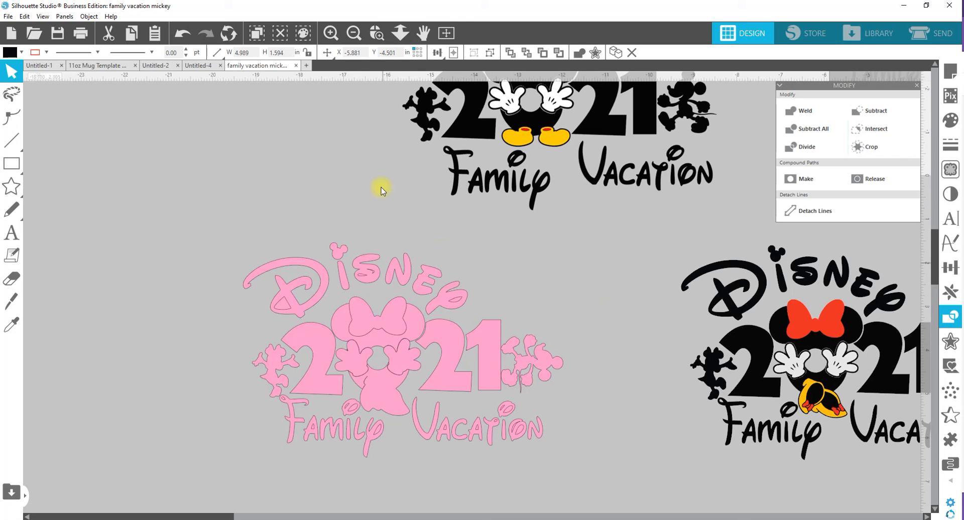
pyautogui.click(378, 34)
pyautogui.moveTo(219, 232); pyautogui.dragTo(589, 462)
pyautogui.scroll(2, 402, 161)
pyautogui.moveTo(169, 130); pyautogui.dragTo(600, 242)
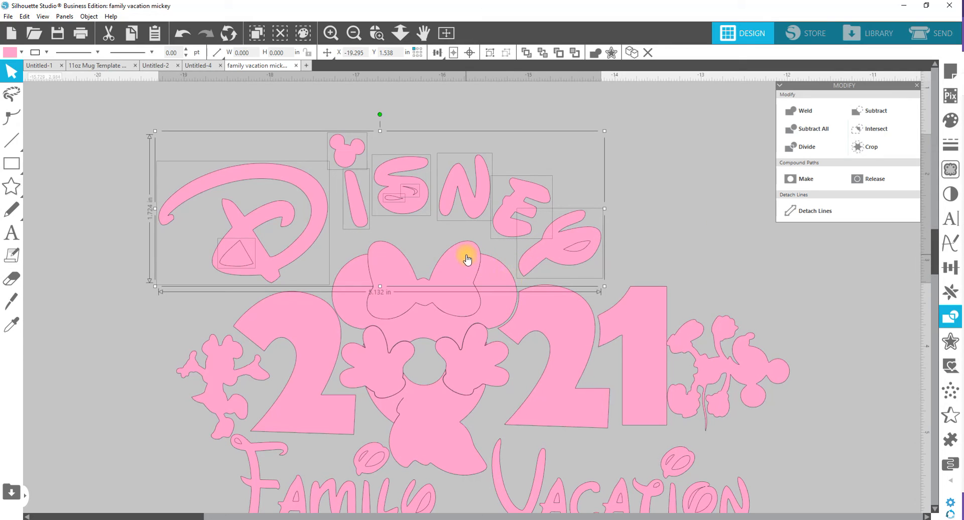
pyautogui.keyDown('shift'); pyautogui.click(581, 249); pyautogui.keyUp('shift')
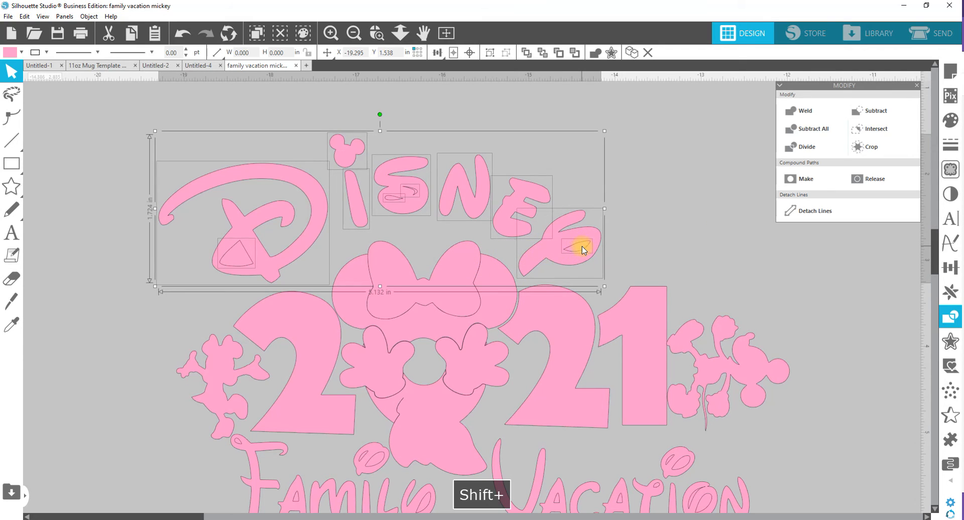
pyautogui.rightClick(582, 248)
pyautogui.click(627, 436)
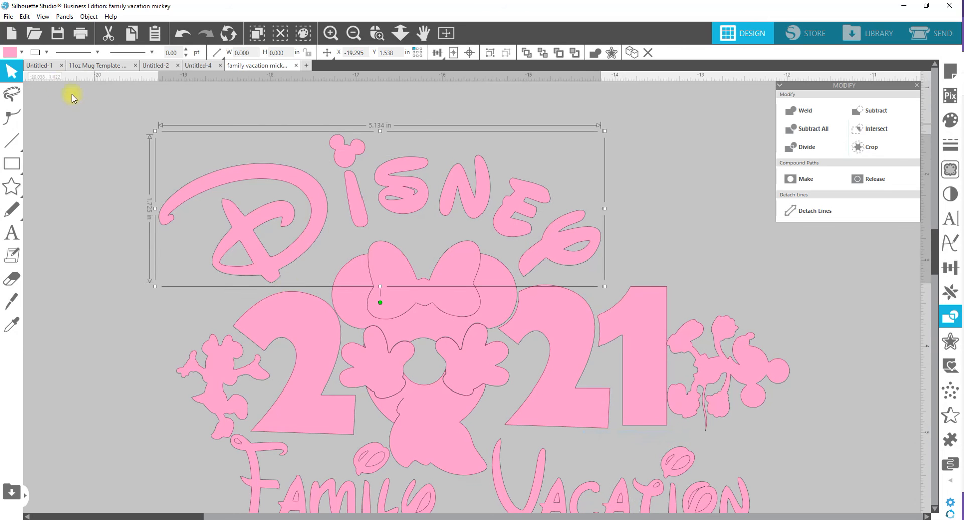
pyautogui.click(21, 52)
pyautogui.click(127, 93)
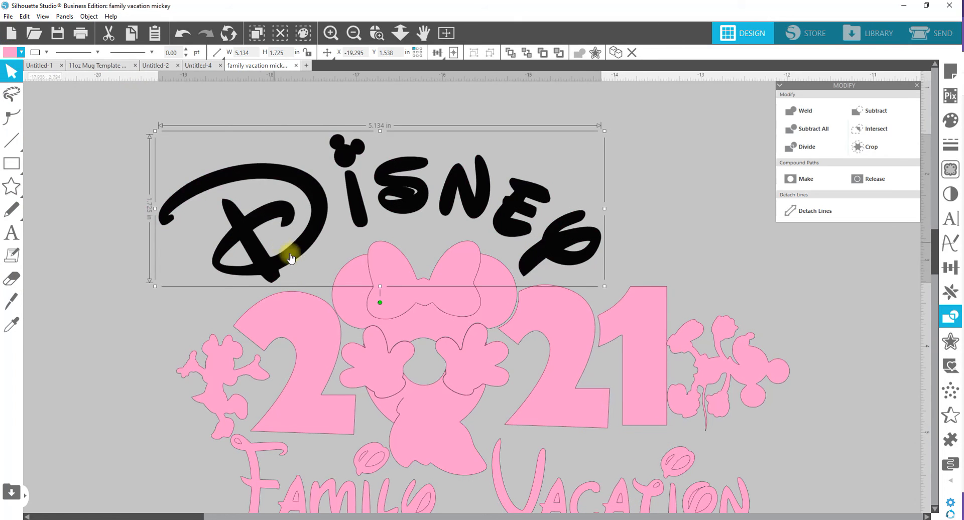
# Select every piece of the pink Family word, make it one compound path and fill it black.
pyautogui.scroll(-3, 297, 251)
pyautogui.click(363, 367)
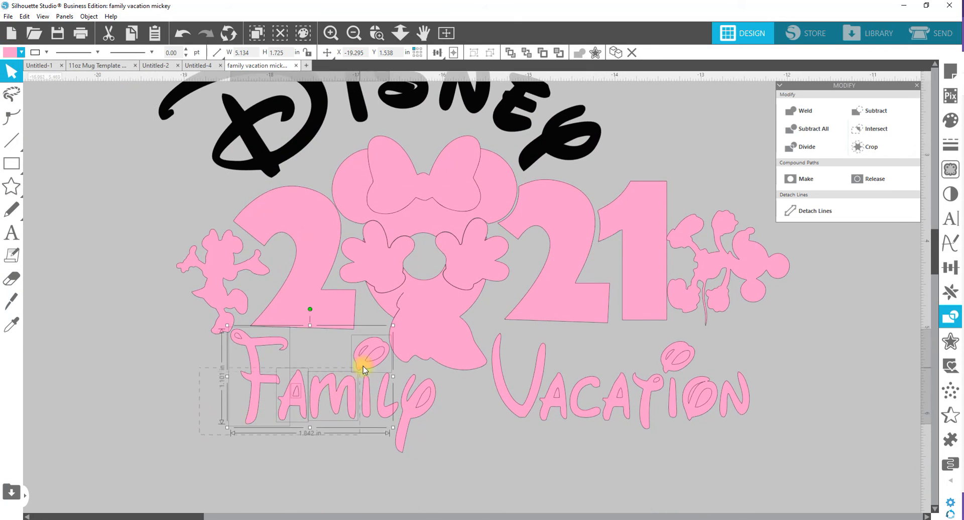
pyautogui.moveTo(363, 366); pyautogui.dragTo(371, 359)
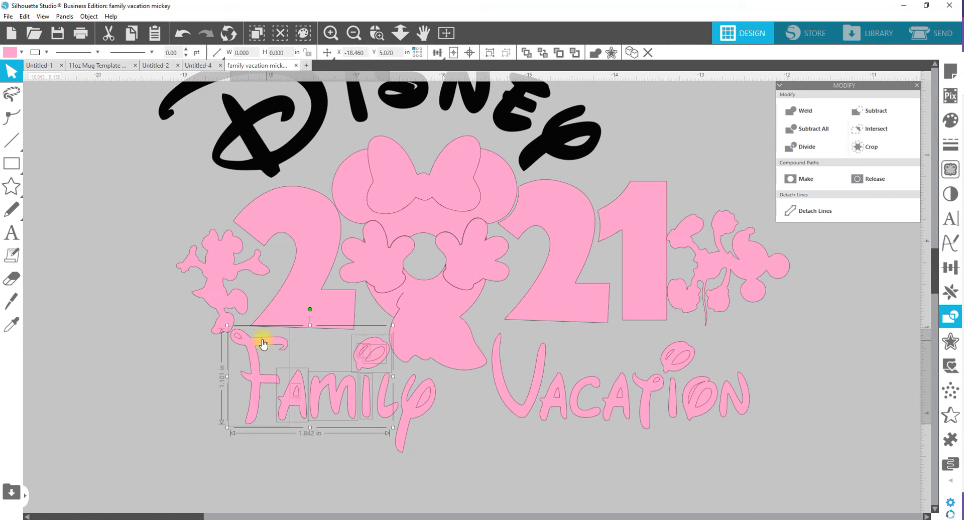
pyautogui.keyDown('shift'); pyautogui.click(239, 338); pyautogui.keyUp('shift')
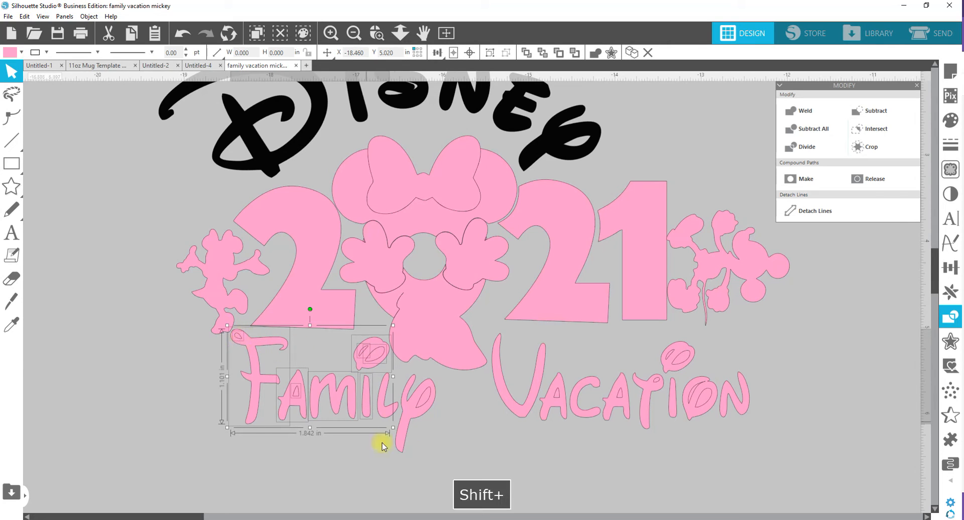
pyautogui.moveTo(437, 460); pyautogui.dragTo(424, 426)
pyautogui.moveTo(423, 425); pyautogui.dragTo(414, 408)
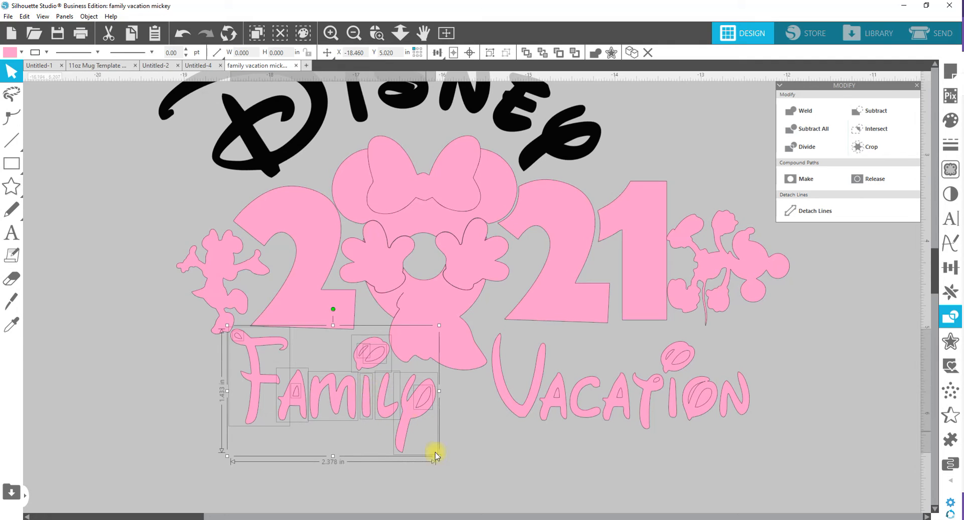
pyautogui.rightClick(365, 399)
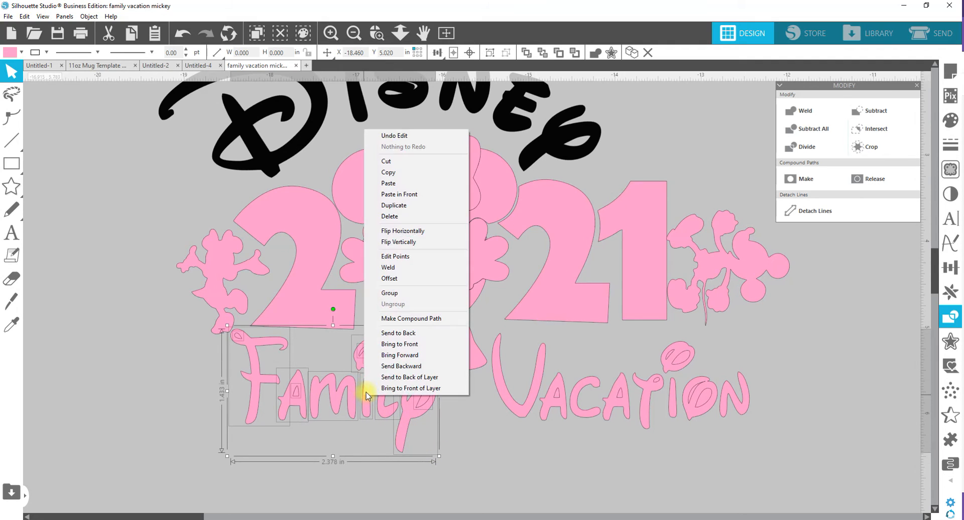
pyautogui.click(389, 318)
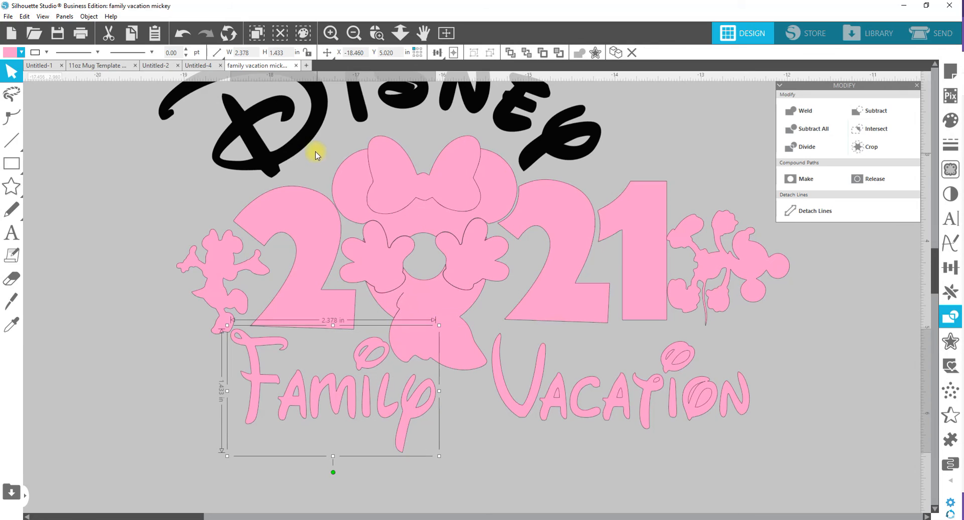
pyautogui.click(21, 53)
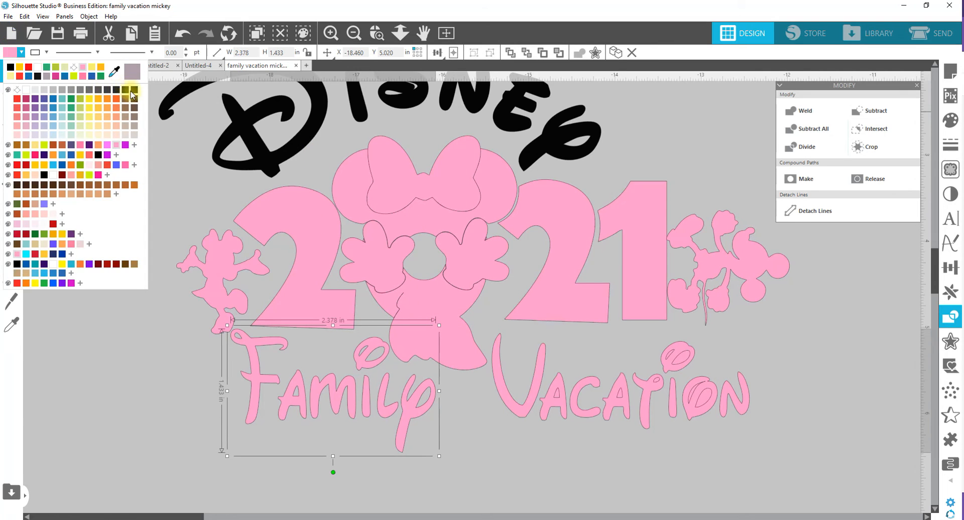
pyautogui.click(131, 93)
# Make the pink Vacation letters one compound path and fill it black.
pyautogui.moveTo(820, 450); pyautogui.dragTo(513, 353)
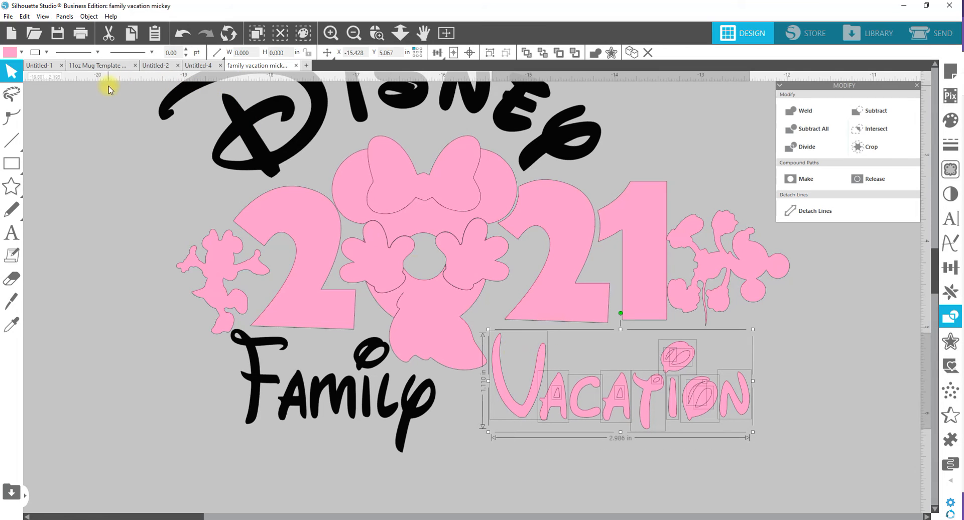
pyautogui.rightClick(538, 384)
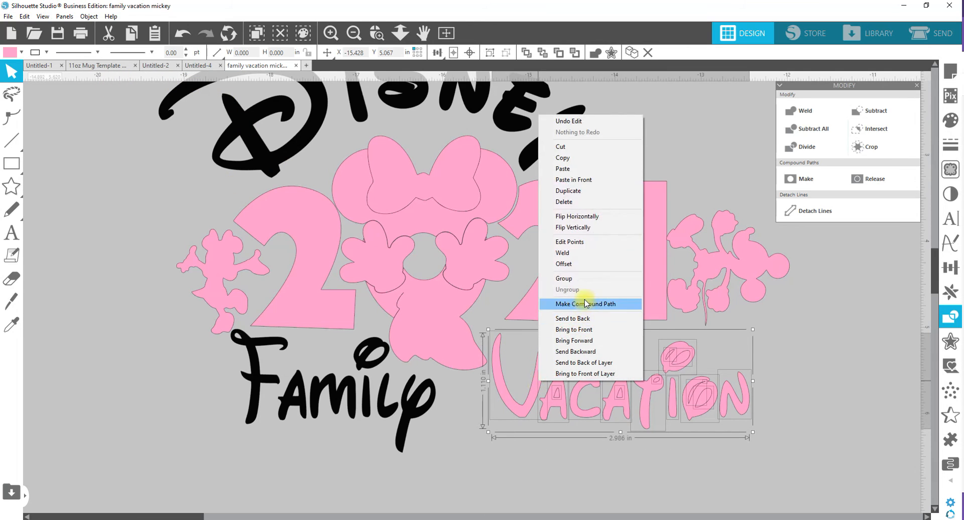
pyautogui.click(581, 365)
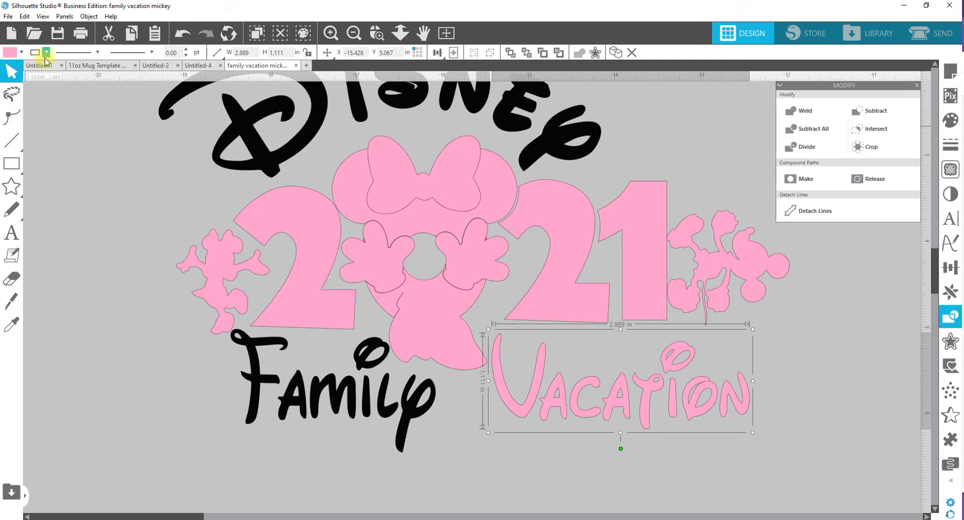
pyautogui.click(21, 52)
pyautogui.click(134, 90)
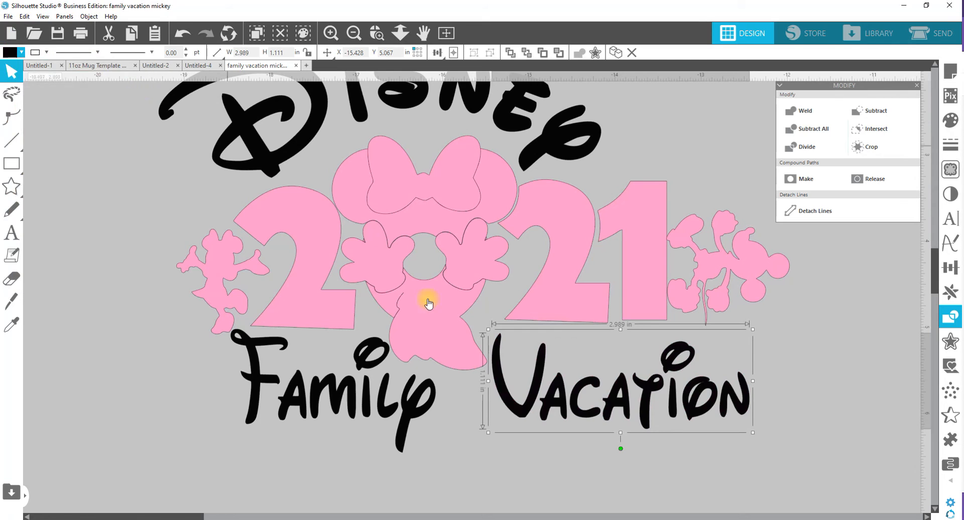
# Send the pink Minnie head and shoes backing shape to the back so the shoe details lie above it.
pyautogui.scroll(2, 474, 382)
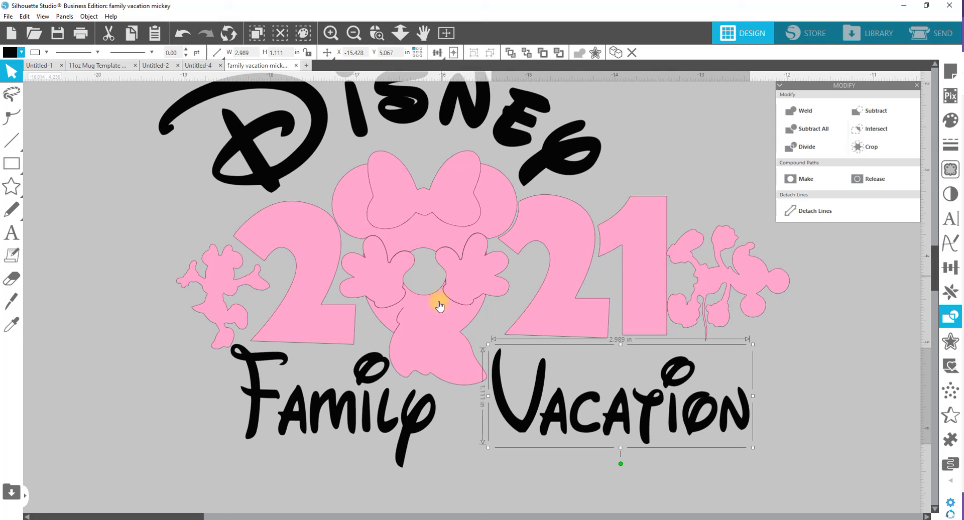
pyautogui.click(442, 369)
pyautogui.rightClick(442, 369)
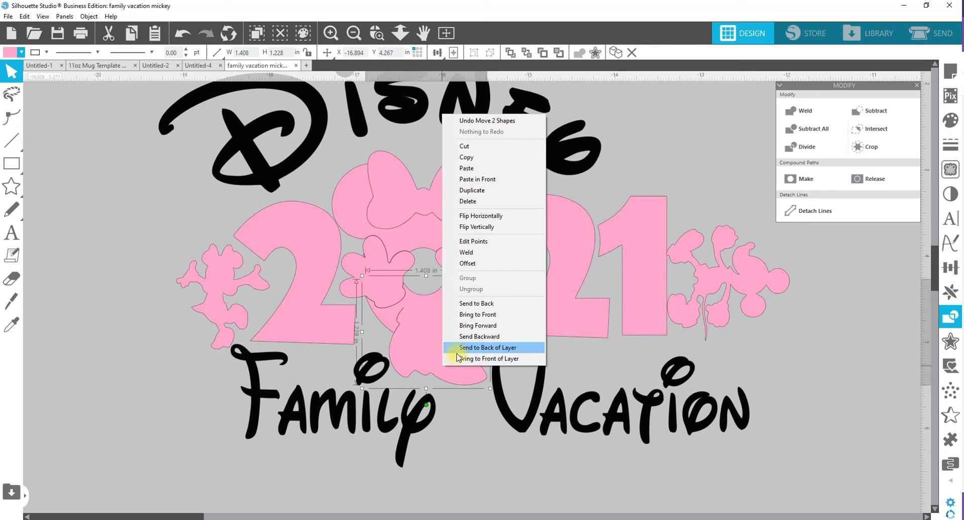
pyautogui.click(475, 304)
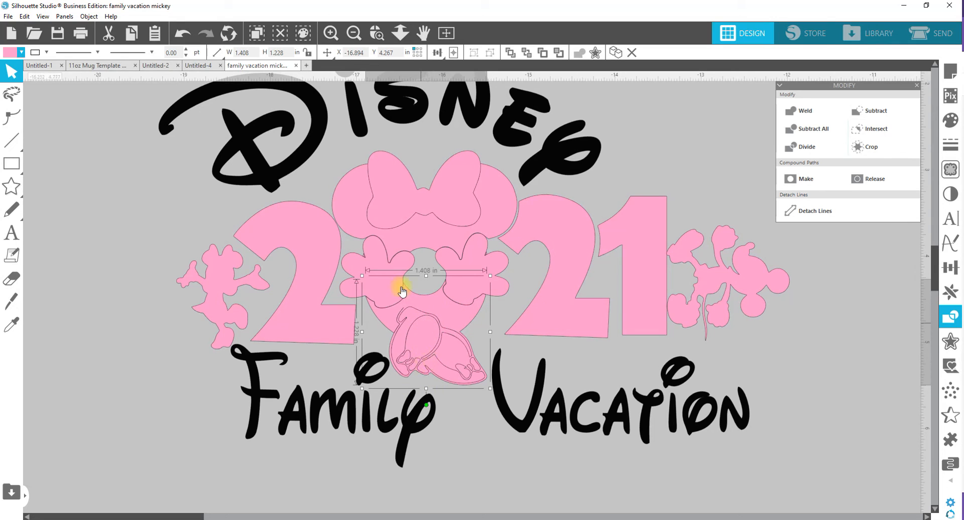
# Draw a closed polygon about 0.35 by 0.42 in over the cut-in line beside the heel of Minnie's left shoe.
pyautogui.click(376, 33)
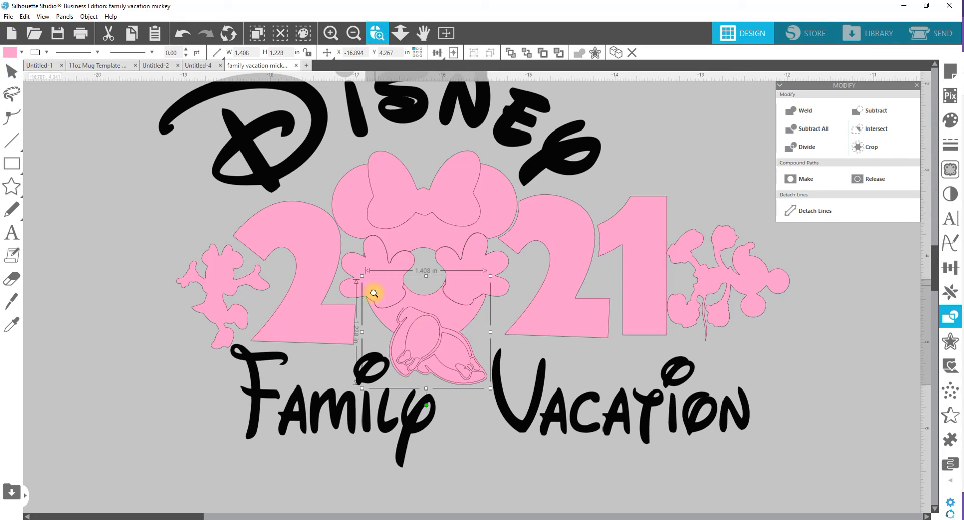
pyautogui.click(448, 356)
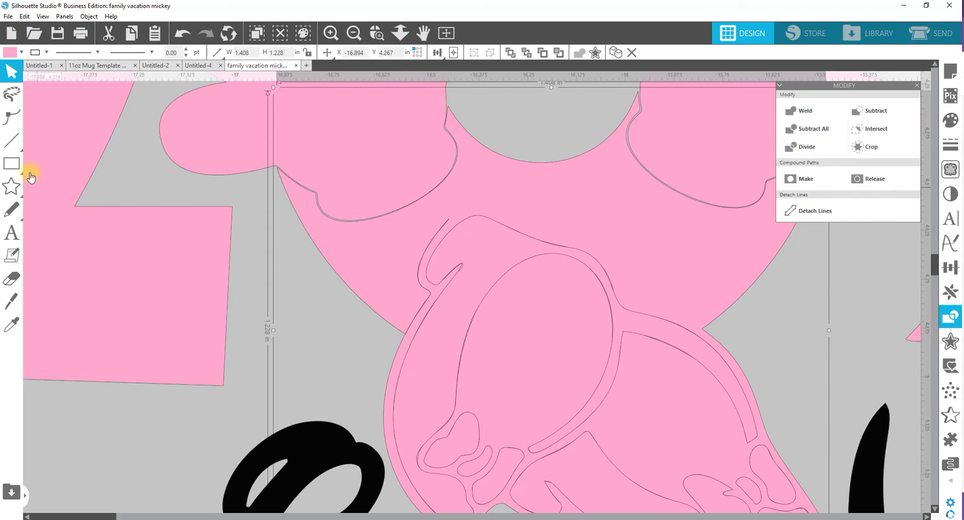
pyautogui.moveTo(23, 164)
pyautogui.moveTo(12, 141)
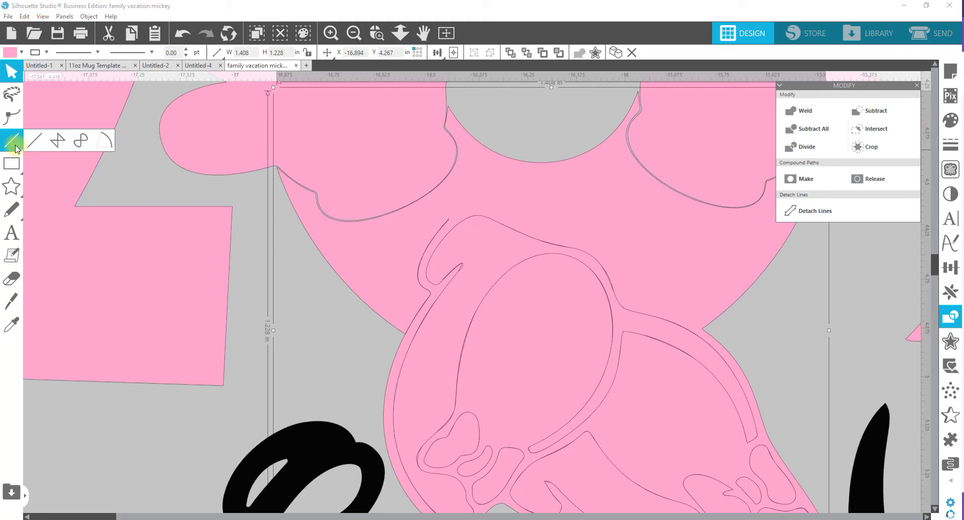
pyautogui.click(52, 146)
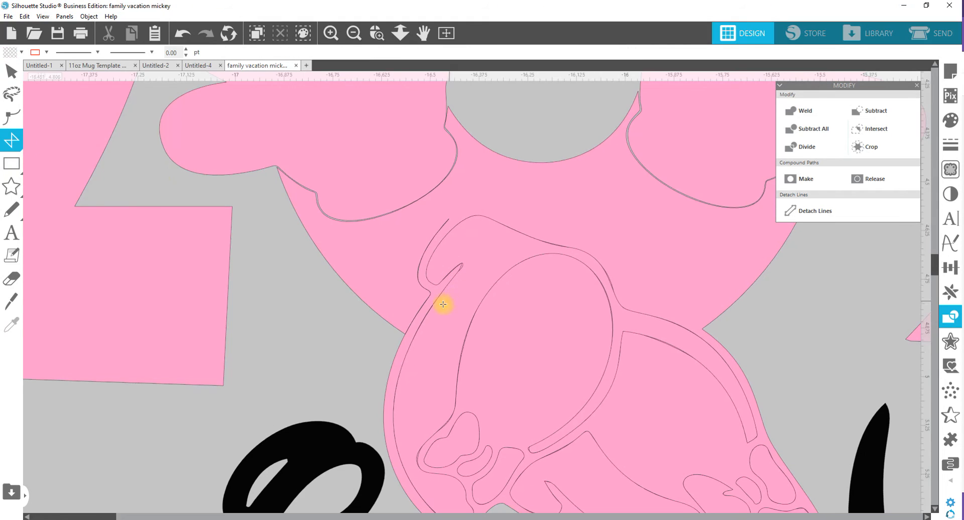
pyautogui.click(391, 306)
pyautogui.click(415, 356)
pyautogui.click(526, 295)
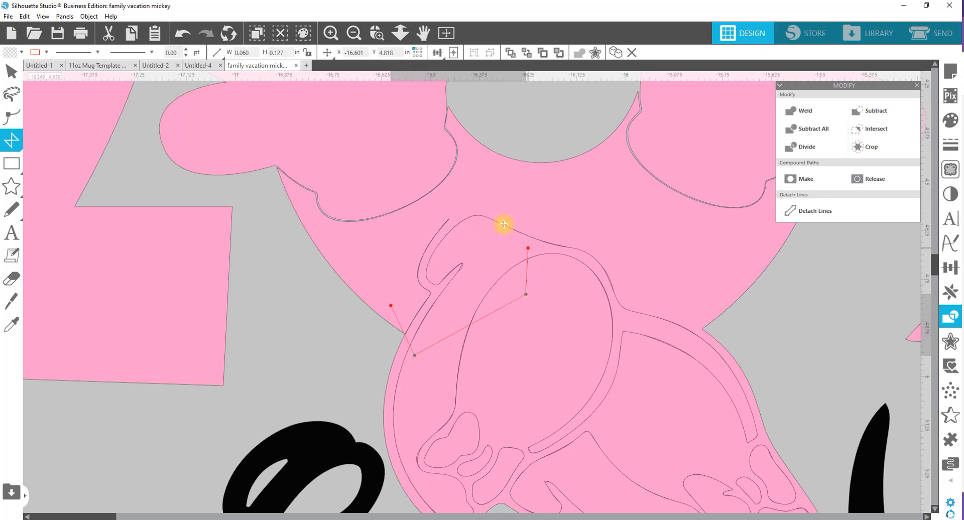
pyautogui.click(502, 220)
pyautogui.click(476, 191)
pyautogui.click(431, 222)
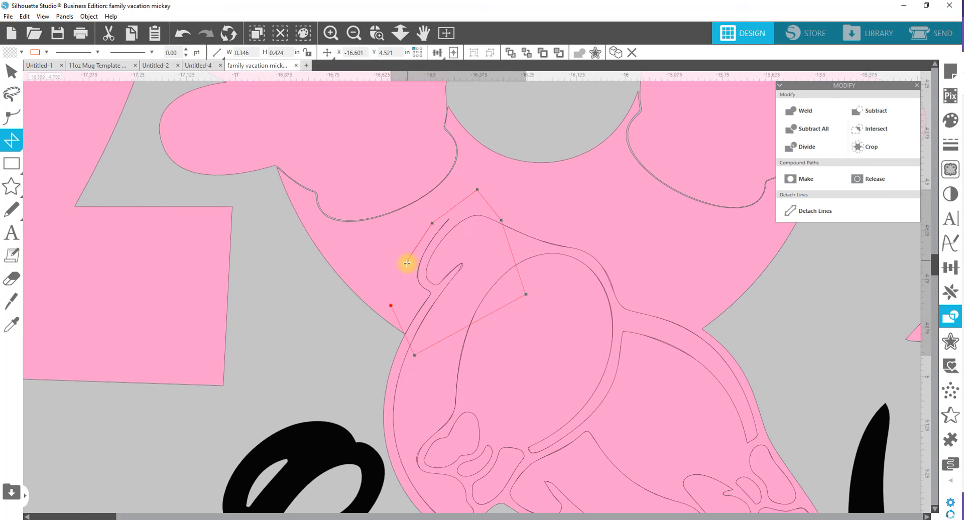
pyautogui.click(391, 306)
pyautogui.doubleClick(392, 309)
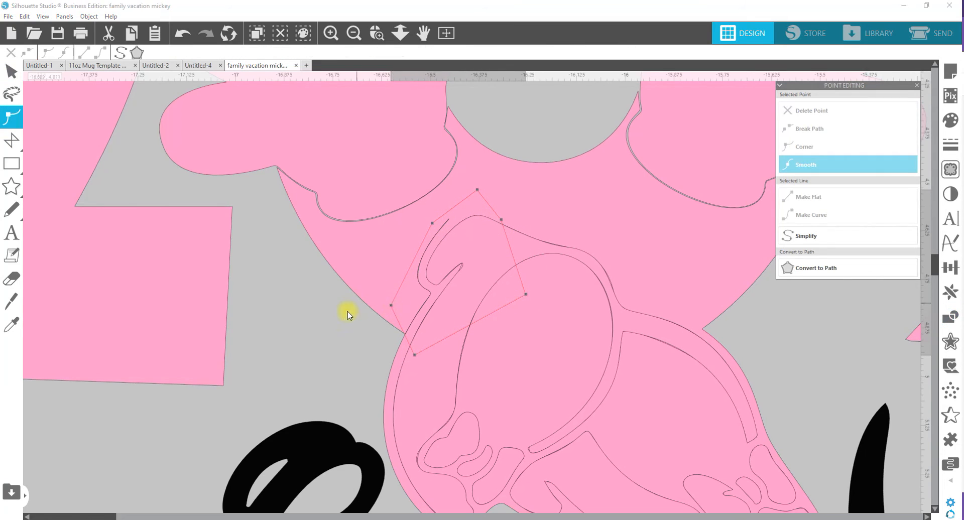
# Weld the polygon to the pink backing shape and send the welded shape to the back.
pyautogui.click(395, 316)
pyautogui.click(395, 316)
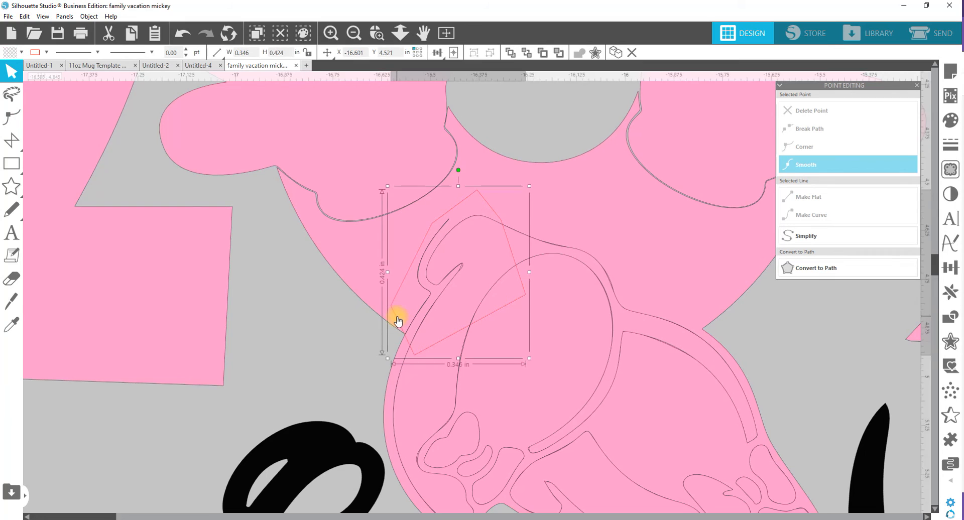
pyautogui.keyDown('shift'); pyautogui.click(379, 286); pyautogui.keyUp('shift')
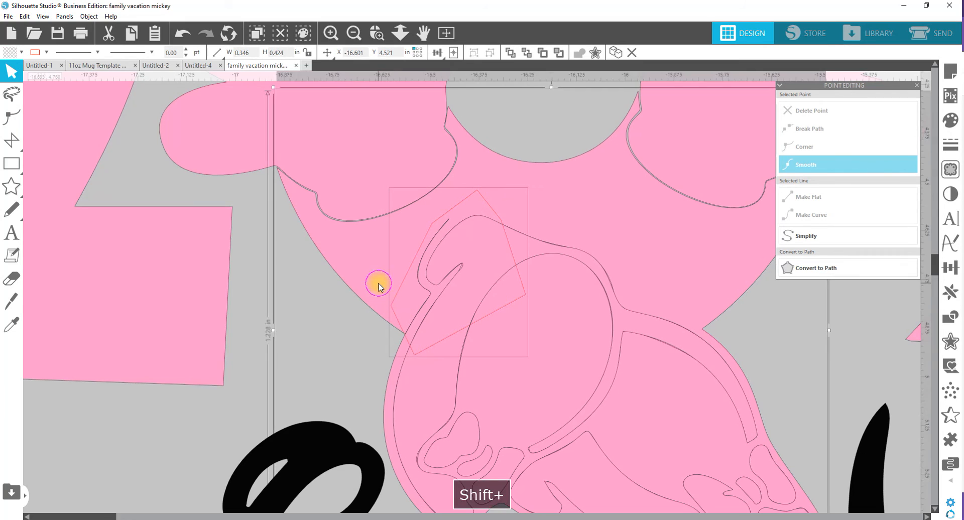
pyautogui.click(595, 52)
pyautogui.rightClick(512, 246)
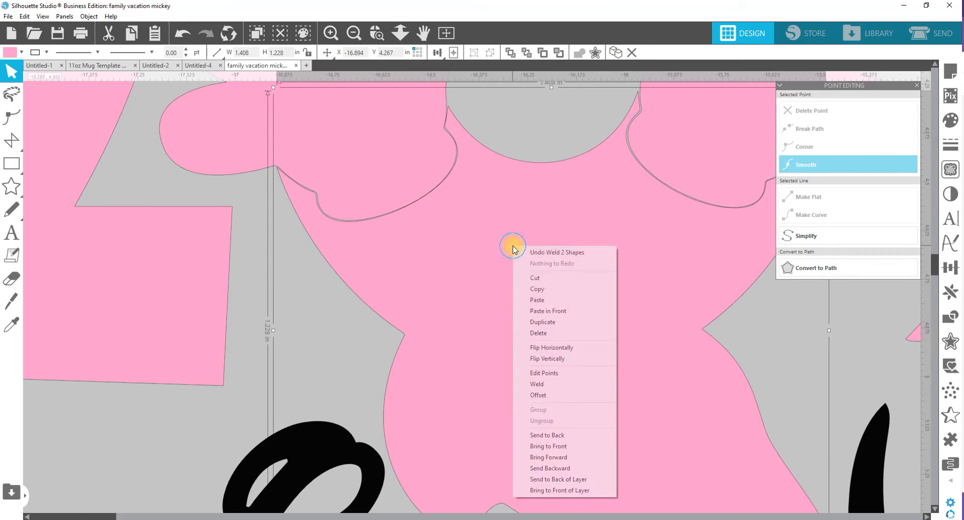
pyautogui.click(567, 435)
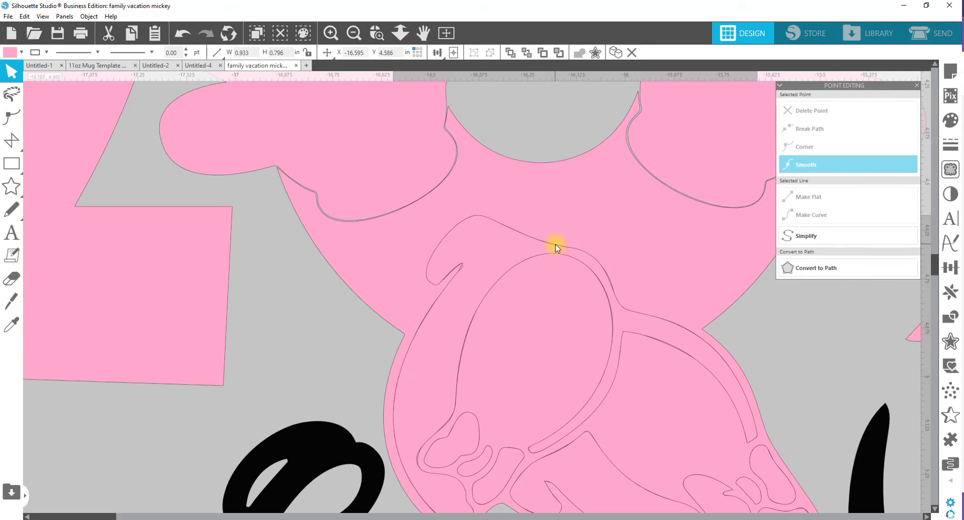
# Delete the duplicate outline of Minnie's upper shoe piece and fill the remaining one golden yellow.
pyautogui.moveTo(554, 246); pyautogui.dragTo(552, 111)
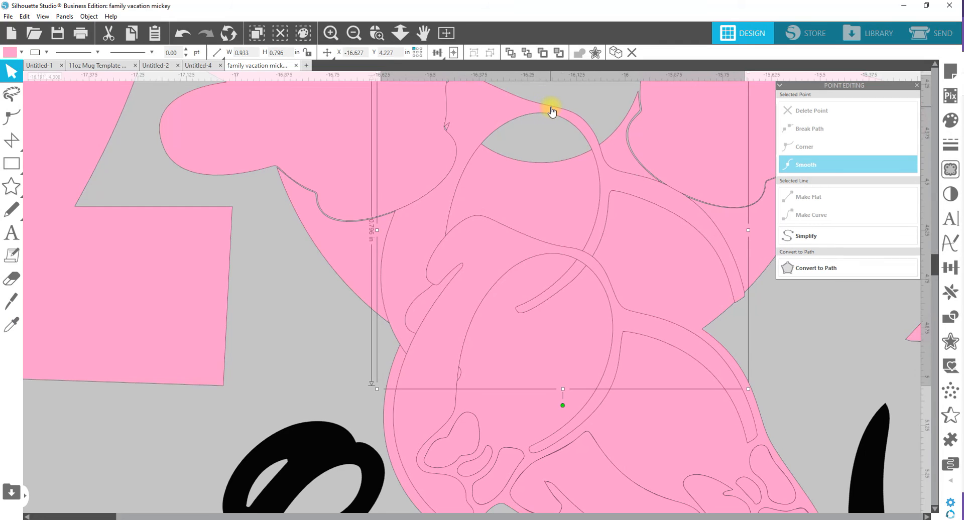
pyautogui.press('Delete')
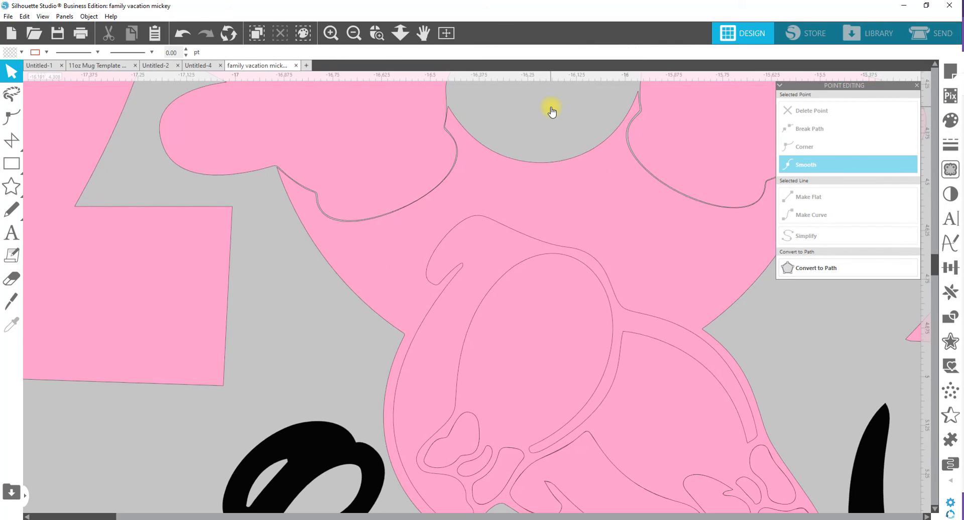
pyautogui.scroll(-2, 593, 394)
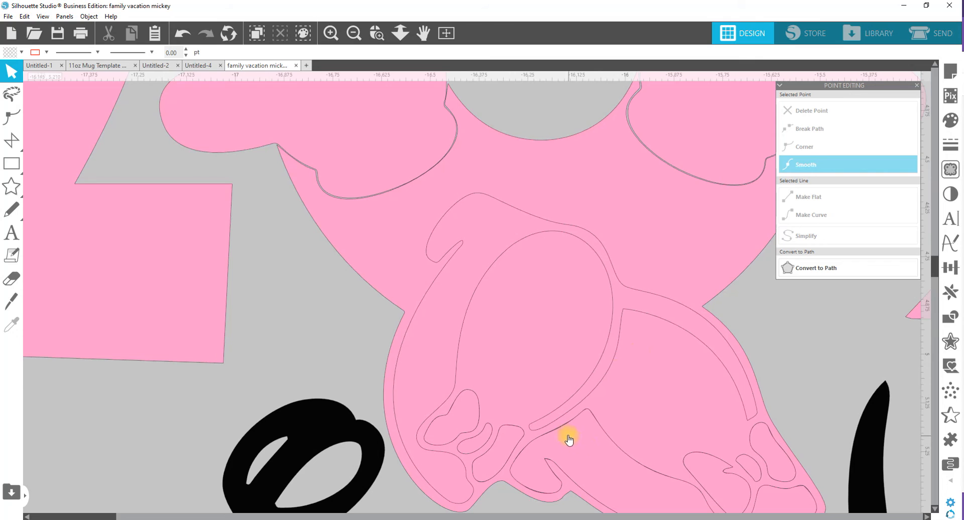
pyautogui.click(445, 319)
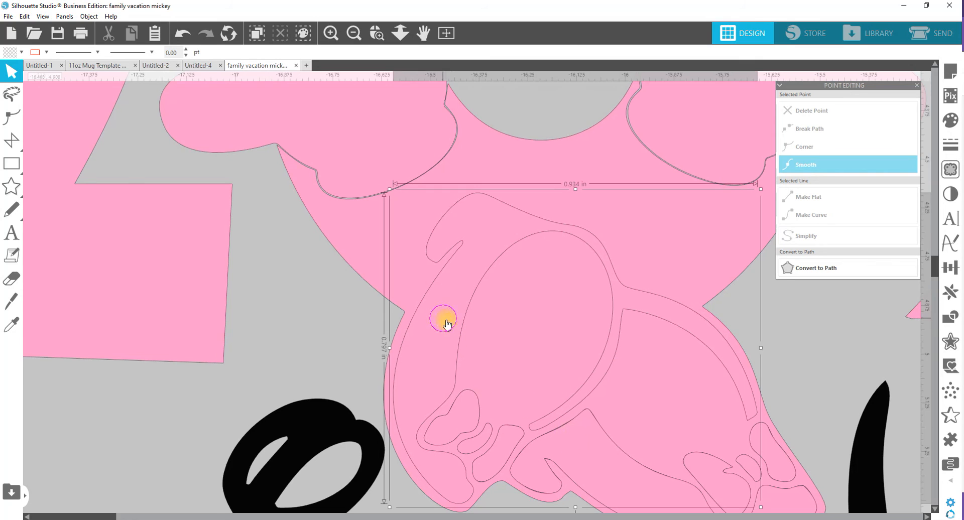
pyautogui.click(14, 55)
pyautogui.click(20, 70)
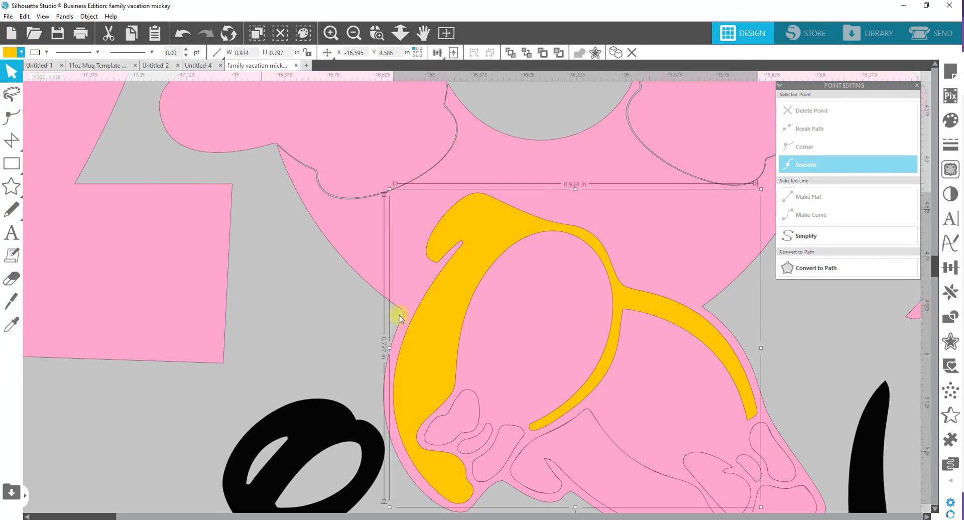
# Delete the duplicate of the lower shoe piece and fill the remaining one golden yellow.
pyautogui.click(569, 459)
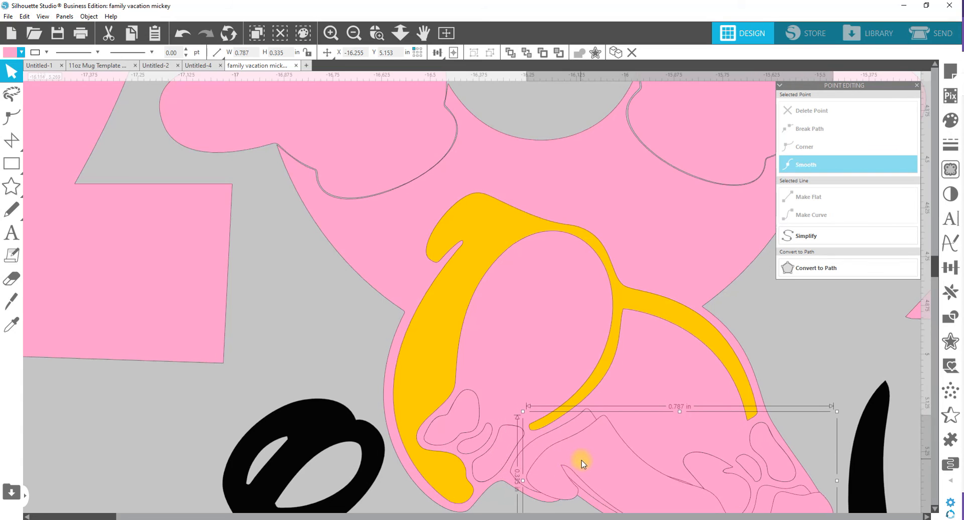
pyautogui.moveTo(564, 457); pyautogui.dragTo(564, 458)
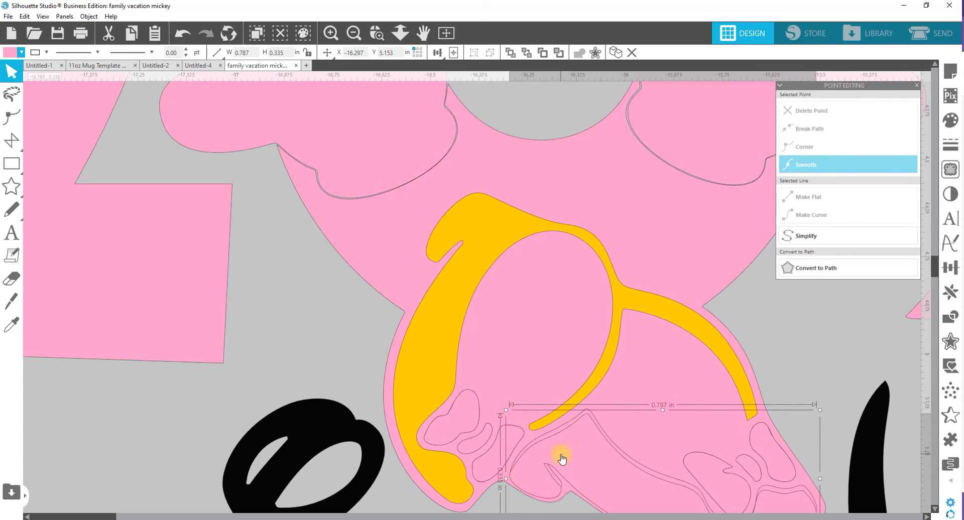
pyautogui.press('Delete')
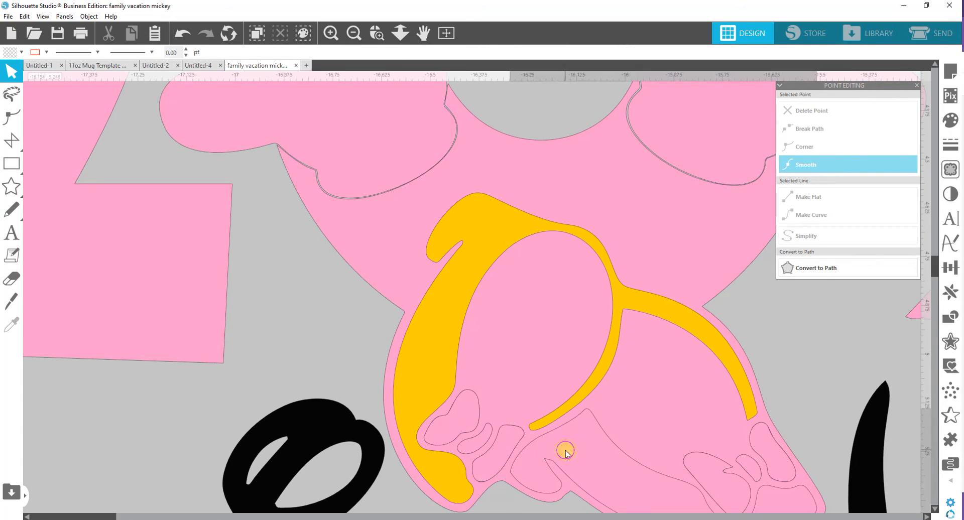
pyautogui.hotkey('ctrl', 'z')
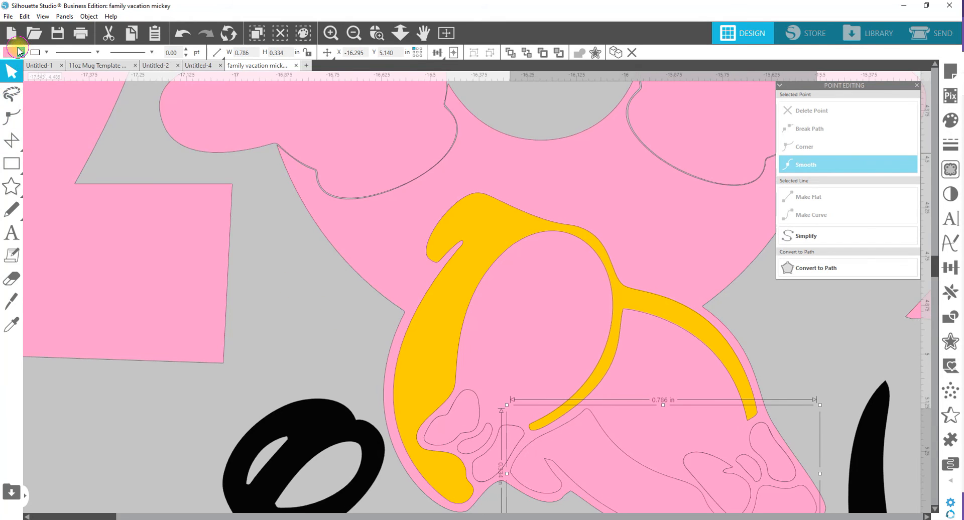
pyautogui.click(19, 51)
pyautogui.click(11, 67)
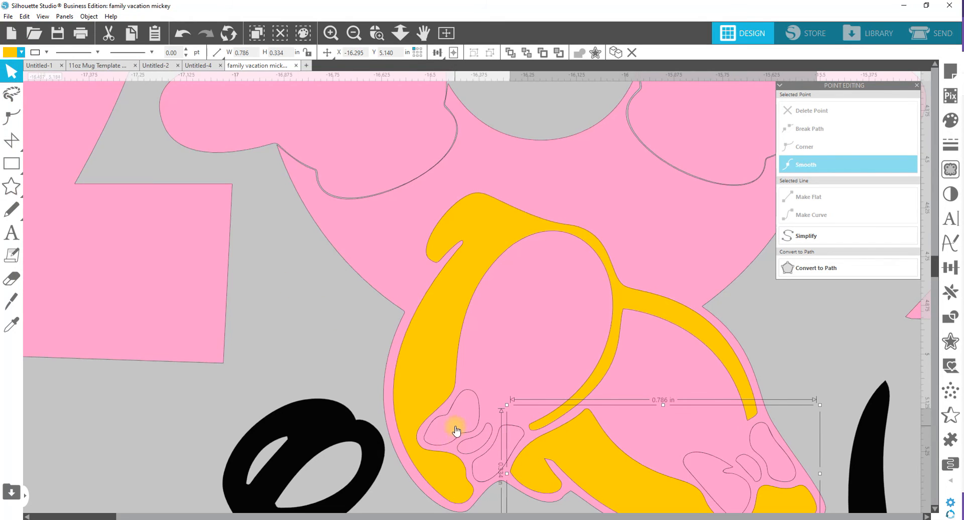
# Select the duplicate bow pieces on both shoes and delete them.
pyautogui.click(481, 428)
pyautogui.moveTo(480, 429); pyautogui.dragTo(458, 431)
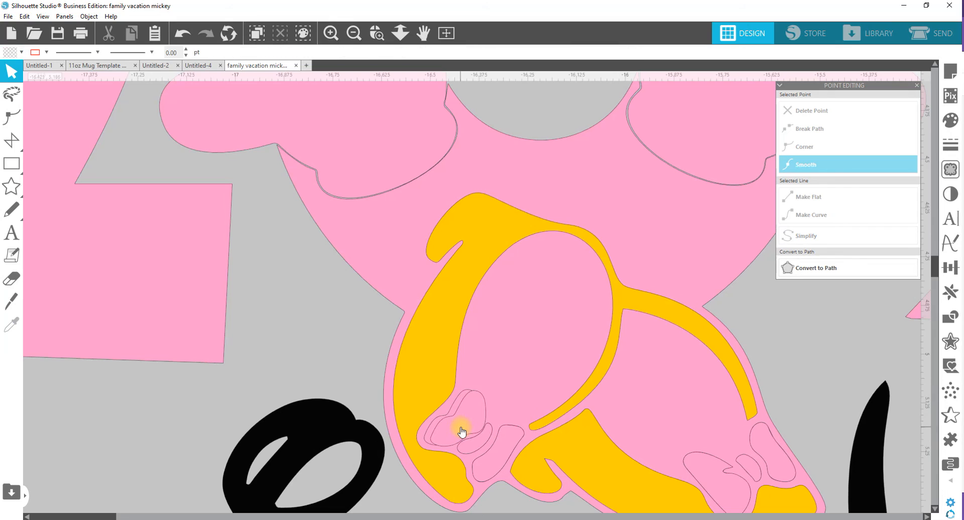
pyautogui.click(455, 431)
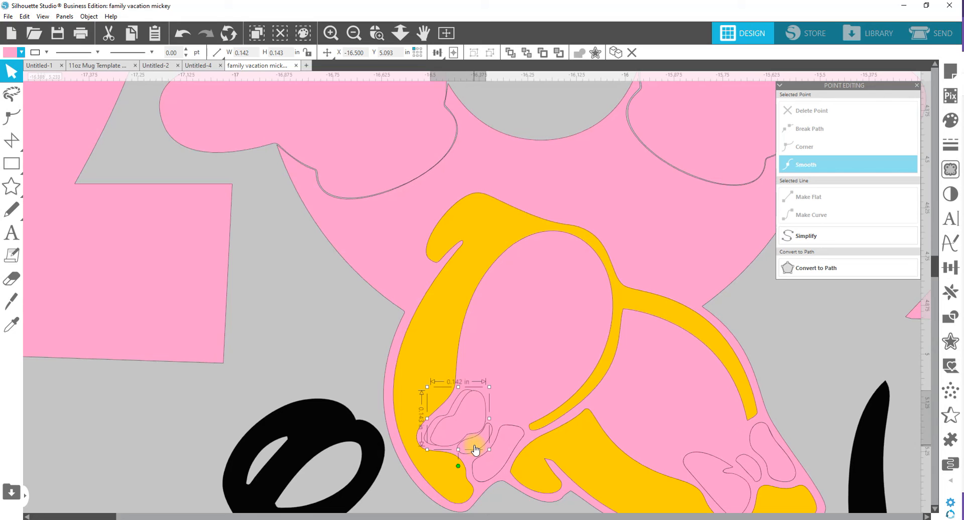
pyautogui.keyDown('shift'); pyautogui.click(491, 453); pyautogui.keyUp('shift')
pyautogui.keyDown('shift'); pyautogui.click(724, 490); pyautogui.keyUp('shift')
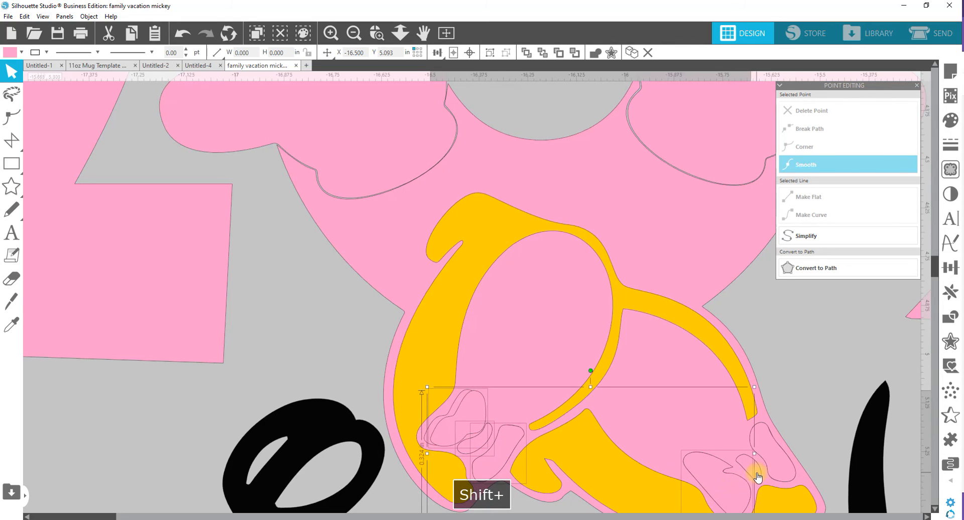
pyautogui.keyDown('shift'); pyautogui.click(757, 476); pyautogui.keyUp('shift')
pyautogui.keyDown('shift'); pyautogui.click(774, 466); pyautogui.keyUp('shift')
pyautogui.press('Delete')
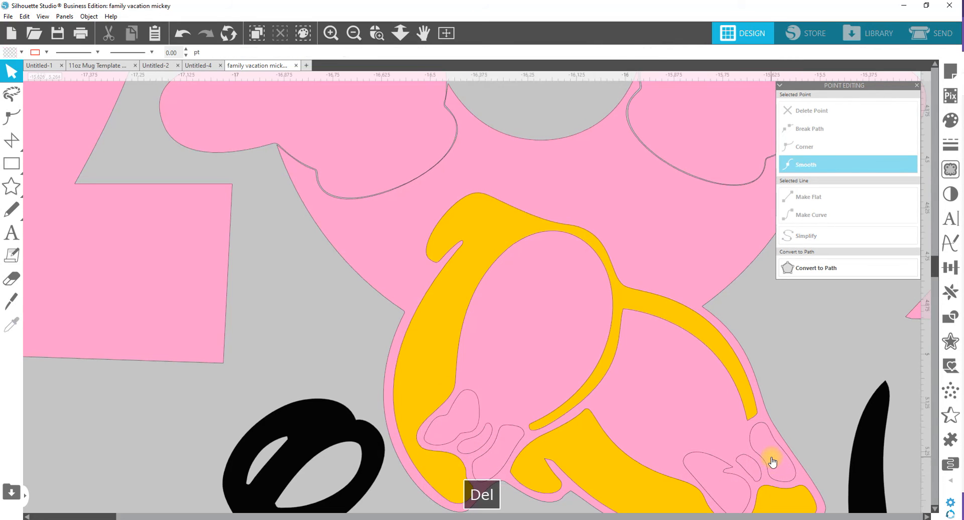
# Select the six remaining bow pieces on both shoes, fill them red and group them.
pyautogui.click(771, 459)
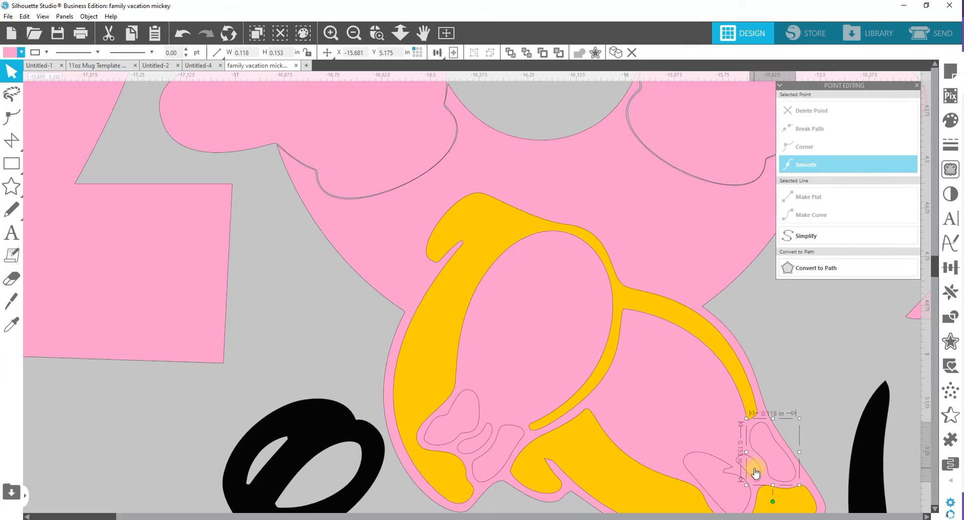
pyautogui.keyDown('shift'); pyautogui.click(756, 470); pyautogui.keyUp('shift')
pyautogui.keyDown('shift'); pyautogui.click(731, 480); pyautogui.keyUp('shift')
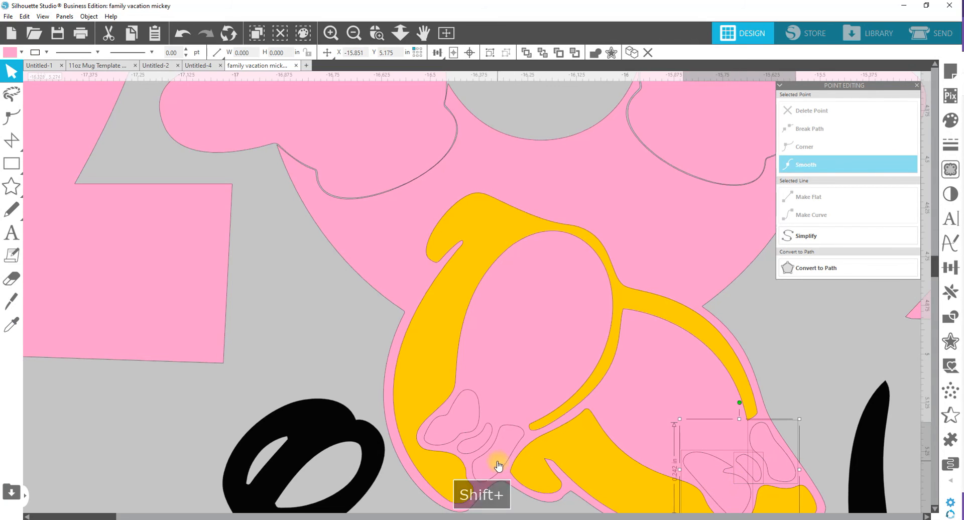
pyautogui.keyDown('shift'); pyautogui.click(470, 449); pyautogui.keyUp('shift')
pyautogui.keyDown('shift'); pyautogui.click(456, 431); pyautogui.keyUp('shift')
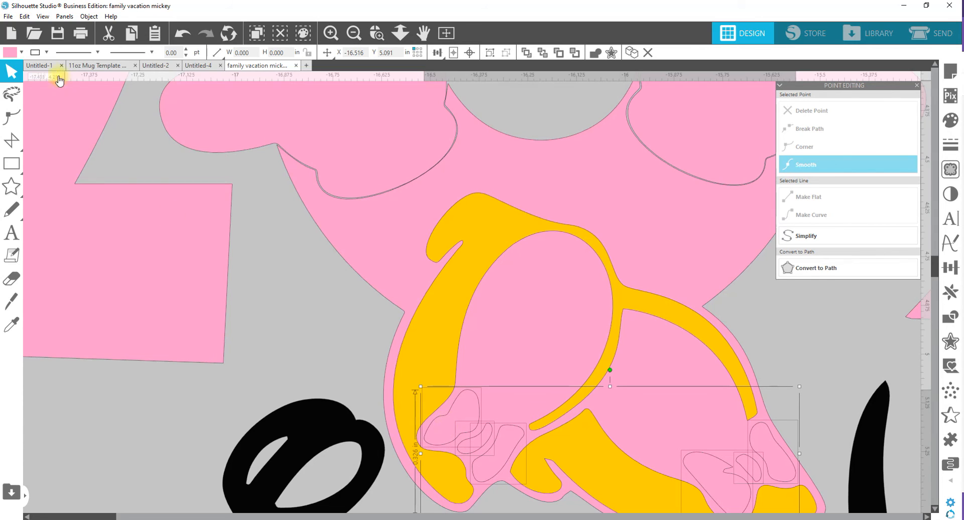
pyautogui.click(20, 53)
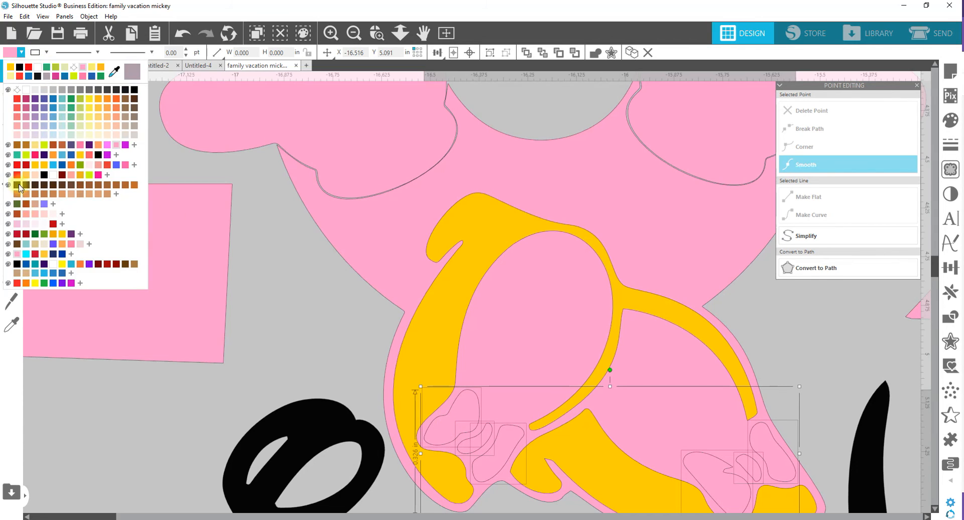
pyautogui.click(17, 166)
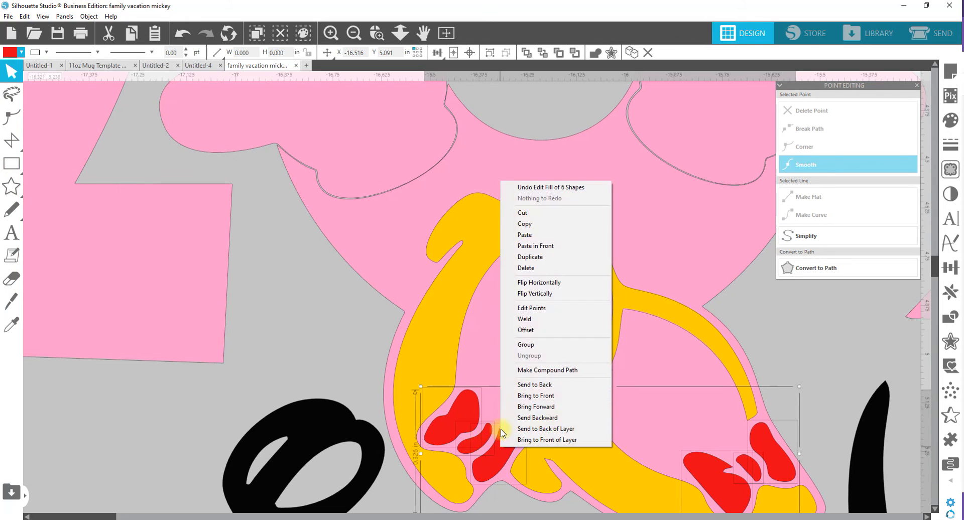
pyautogui.rightClick(501, 442)
pyautogui.click(526, 345)
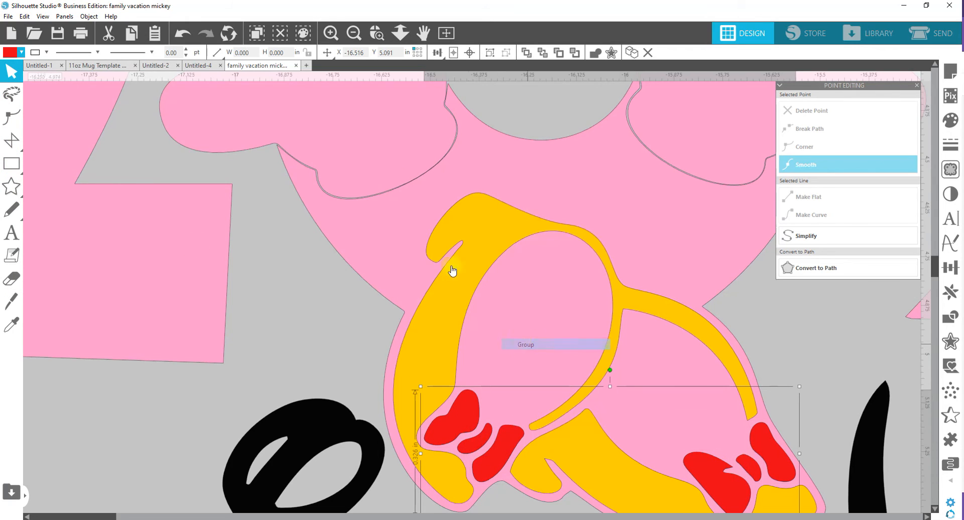
pyautogui.click(401, 33)
pyautogui.moveTo(419, 271); pyautogui.dragTo(436, 224)
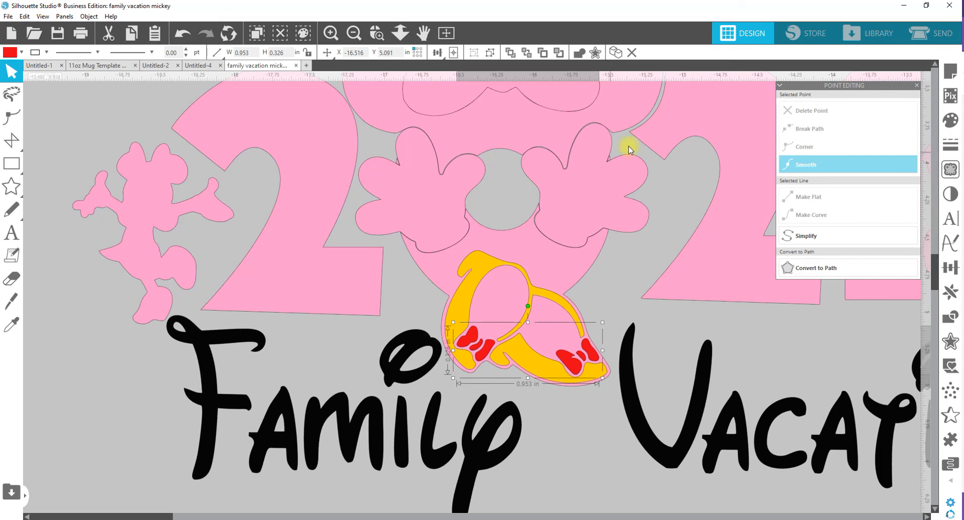
# Send the outer outlines of both of Minnie's gloves to the back.
pyautogui.click(658, 221)
pyautogui.click(646, 217)
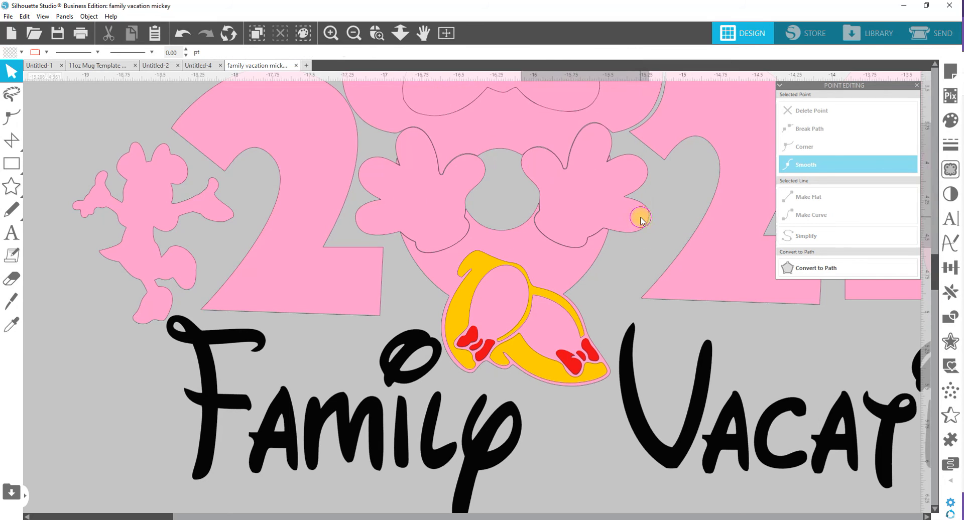
pyautogui.keyDown('shift'); pyautogui.click(433, 207); pyautogui.keyUp('shift')
pyautogui.rightClick(433, 209)
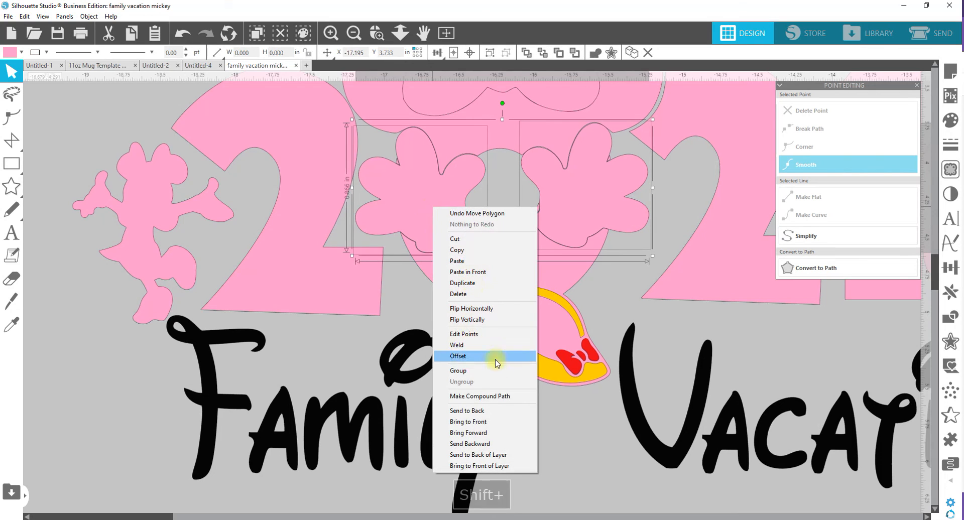
pyautogui.click(491, 397)
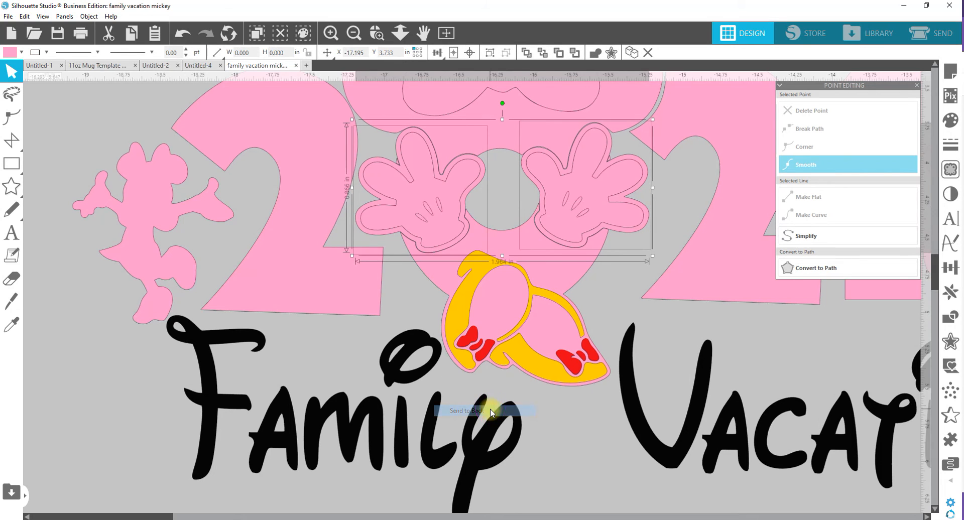
pyautogui.click(660, 185)
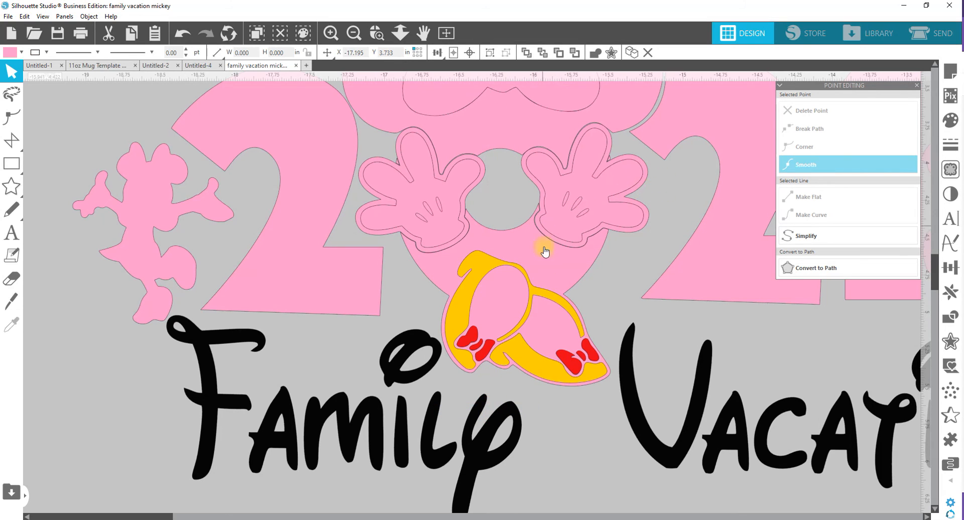
# Select both outer glove outlines and fill them mint green.
pyautogui.click(536, 158)
pyautogui.keyDown('shift'); pyautogui.click(480, 167); pyautogui.keyUp('shift')
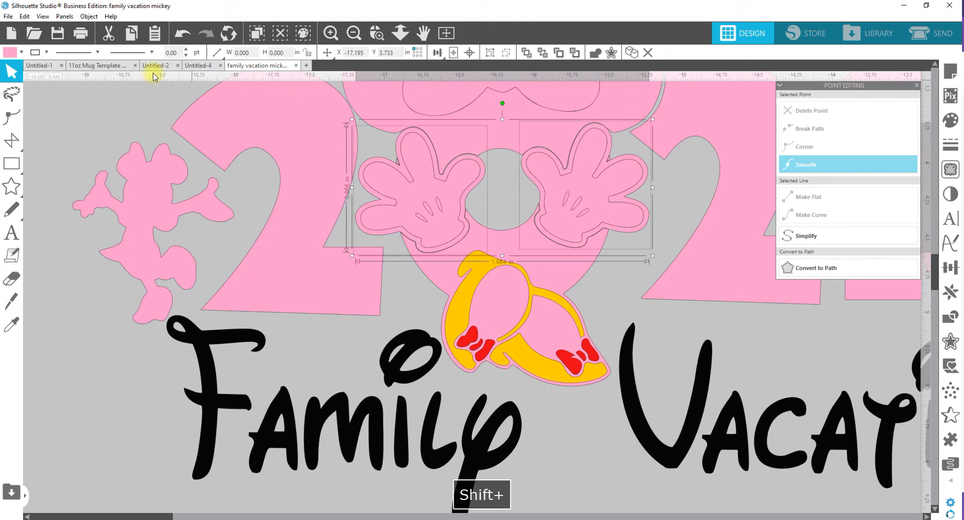
pyautogui.click(21, 52)
pyautogui.click(69, 130)
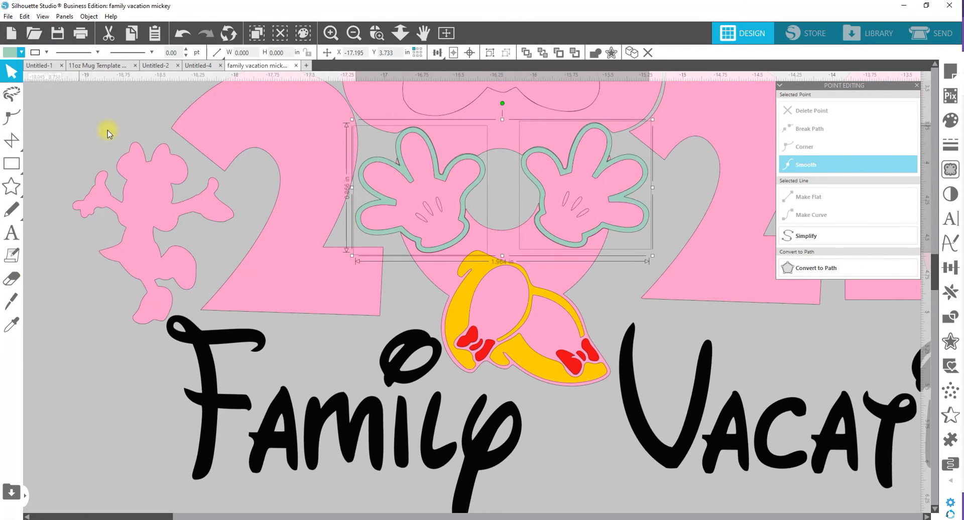
# Move the left inner glove piece aside to check for a duplicate beneath, and undo the move.
pyautogui.moveTo(386, 167); pyautogui.dragTo(432, 226)
pyautogui.press('i')
pyautogui.hotkey('ctrl', 'z')
pyautogui.hotkey('ctrl', 'z')
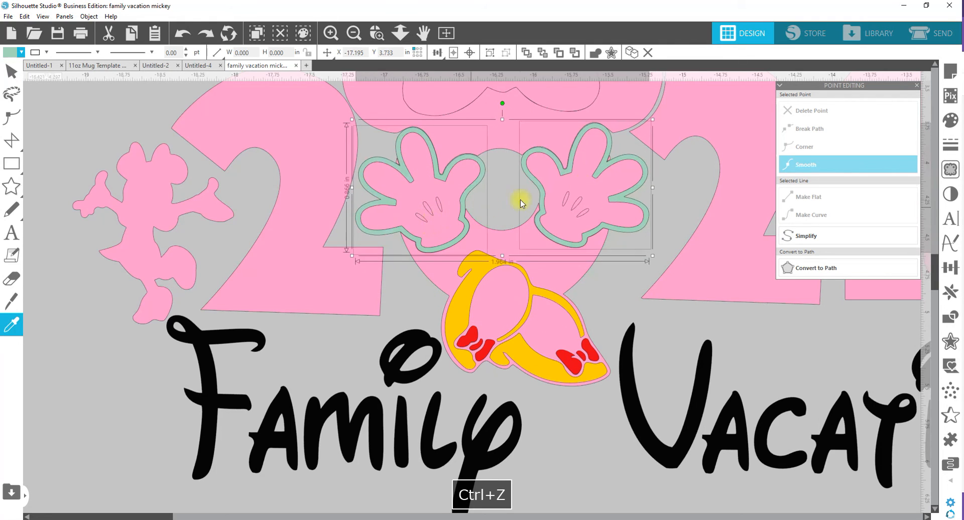
# Mark the duplicate inner glove piece on the right hand in light blue and delete it together with the left hand's duplicate.
pyautogui.click(598, 150)
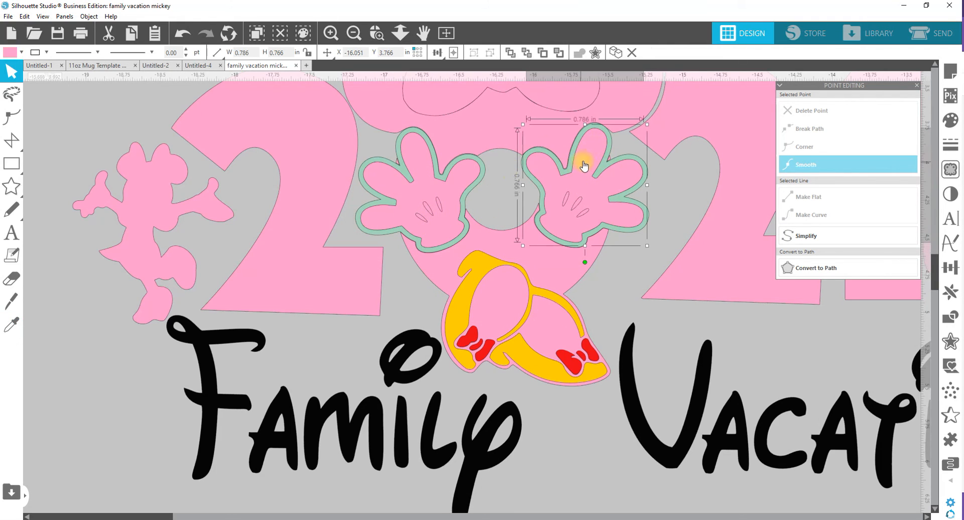
pyautogui.click(21, 53)
pyautogui.click(64, 130)
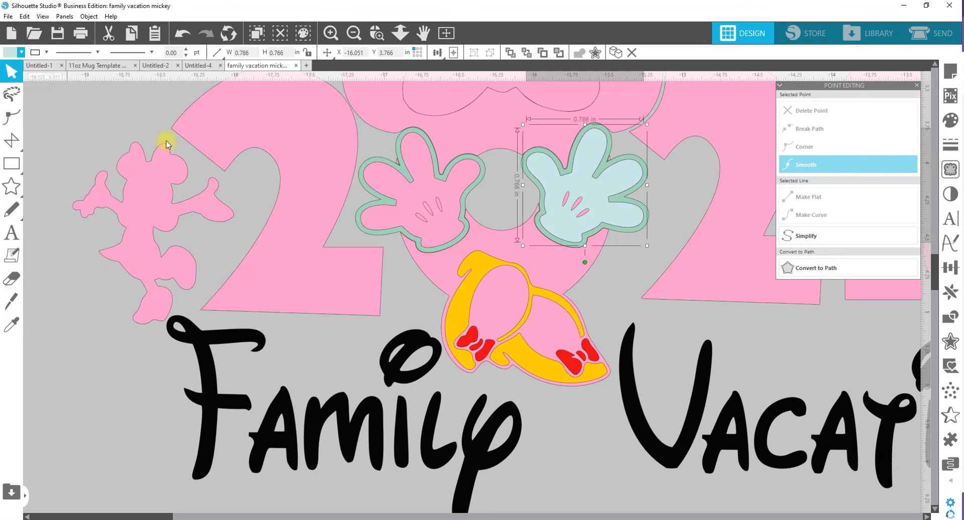
pyautogui.moveTo(545, 186); pyautogui.dragTo(593, 221)
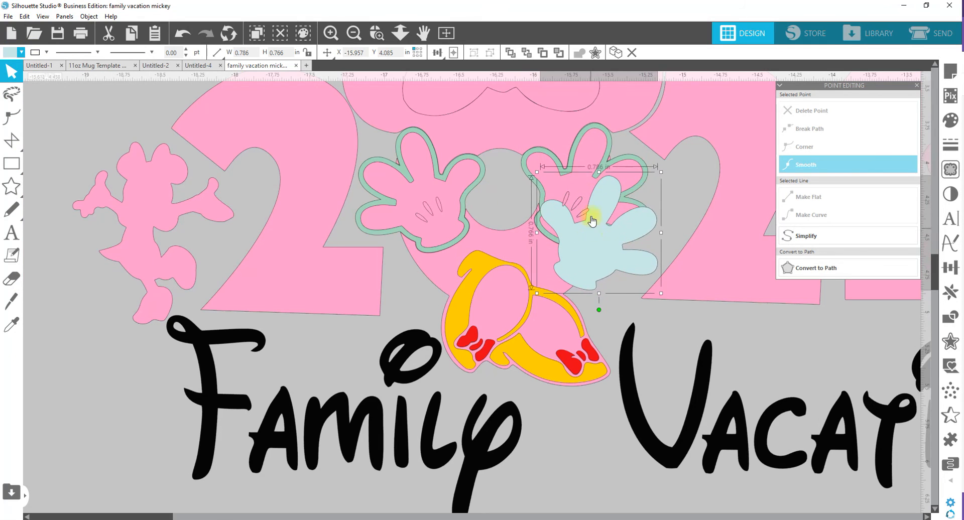
pyautogui.moveTo(585, 155); pyautogui.dragTo(611, 160)
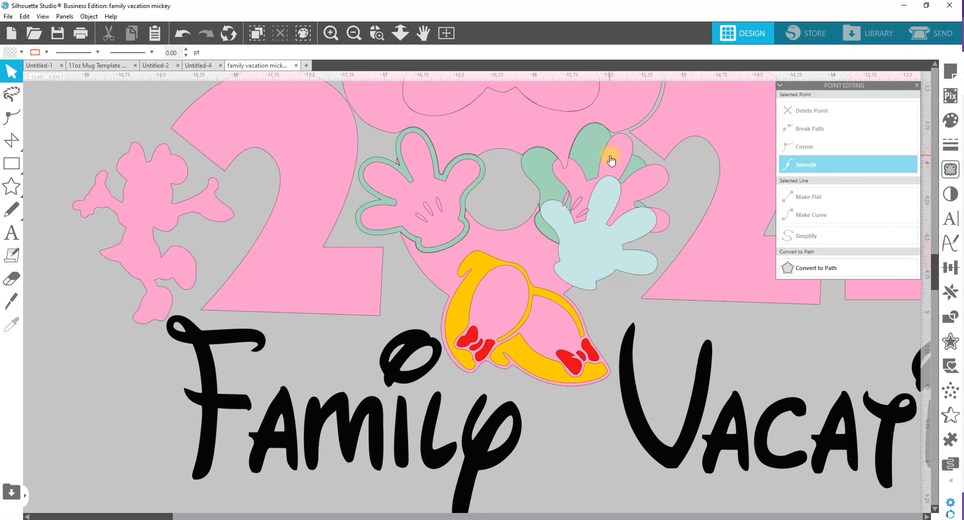
pyautogui.hotkey('ctrl', 'z')
pyautogui.hotkey('ctrl', 'z')
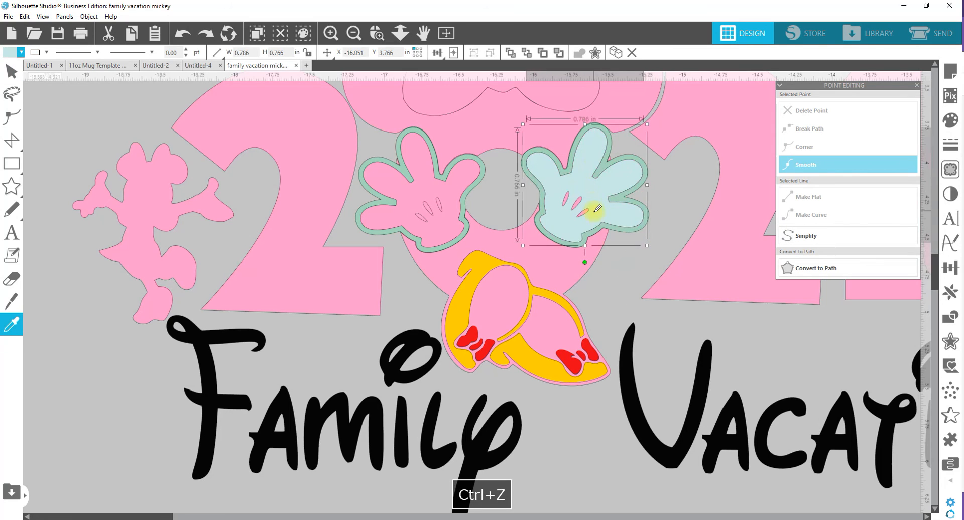
pyautogui.keyDown('shift'); pyautogui.click(447, 194); pyautogui.keyUp('shift')
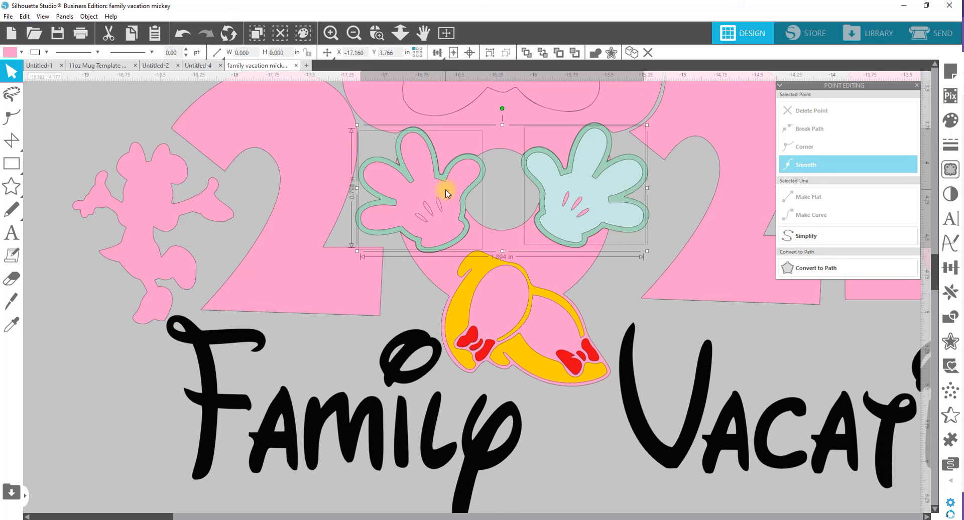
pyautogui.press('Delete')
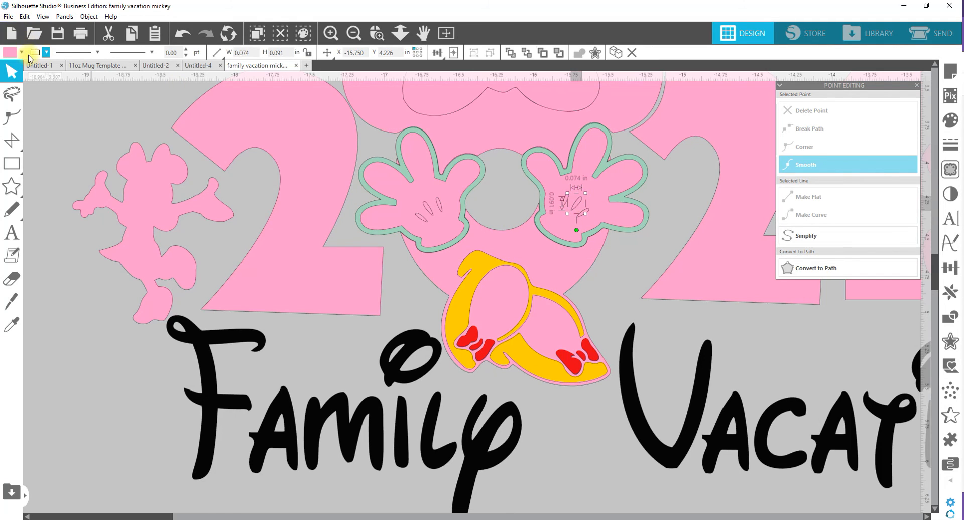
# Fill the middle crease on the right glove light green, move it to check for a duplicate, and undo the move.
pyautogui.click(15, 52)
pyautogui.click(80, 116)
pyautogui.moveTo(581, 209); pyautogui.dragTo(601, 221)
pyautogui.press('i')
pyautogui.hotkey('ctrl', 'z')
# Select the duplicate crease pieces on both gloves, three per hand, and delete them.
pyautogui.press('shift')
pyautogui.click(376, 34)
pyautogui.moveTo(384, 168); pyautogui.dragTo(617, 246)
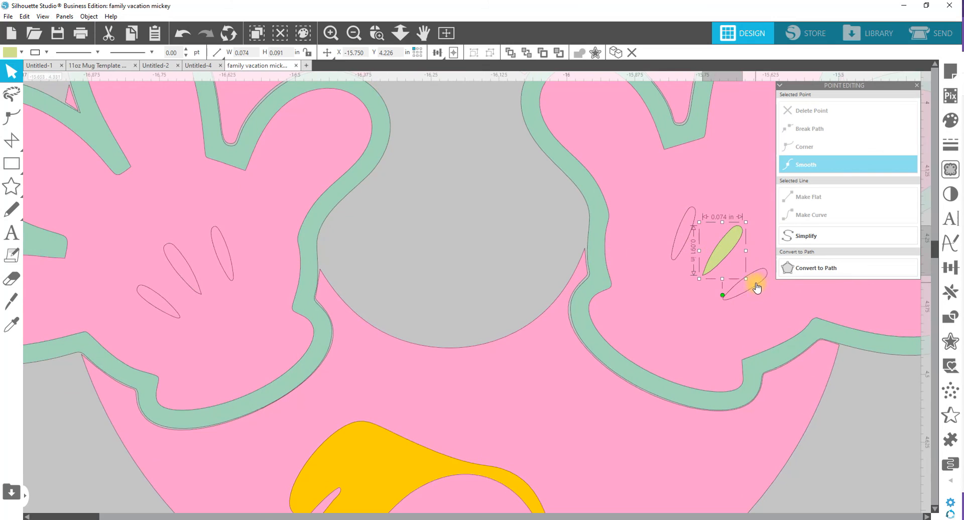
pyautogui.keyDown('shift'); pyautogui.click(756, 288); pyautogui.keyUp('shift')
pyautogui.keyDown('shift'); pyautogui.click(688, 239); pyautogui.keyUp('shift')
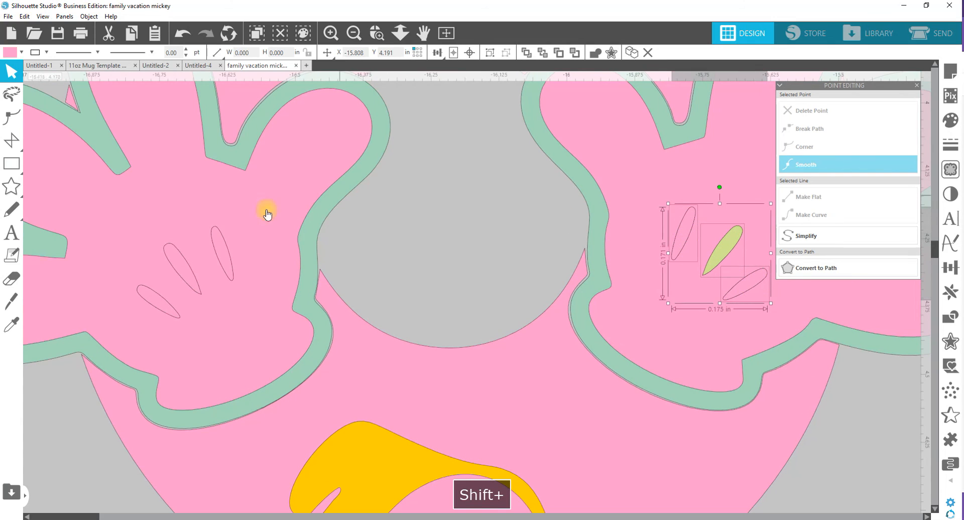
pyautogui.keyDown('shift'); pyautogui.click(226, 254); pyautogui.keyUp('shift')
pyautogui.keyDown('shift'); pyautogui.click(173, 278); pyautogui.keyUp('shift')
pyautogui.keyDown('shift'); pyautogui.click(160, 304); pyautogui.keyUp('shift')
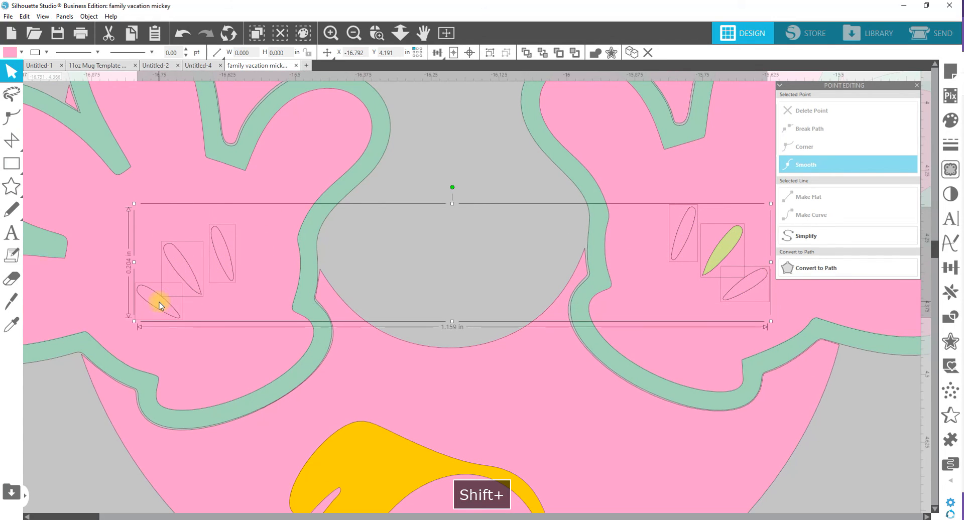
pyautogui.press('Delete')
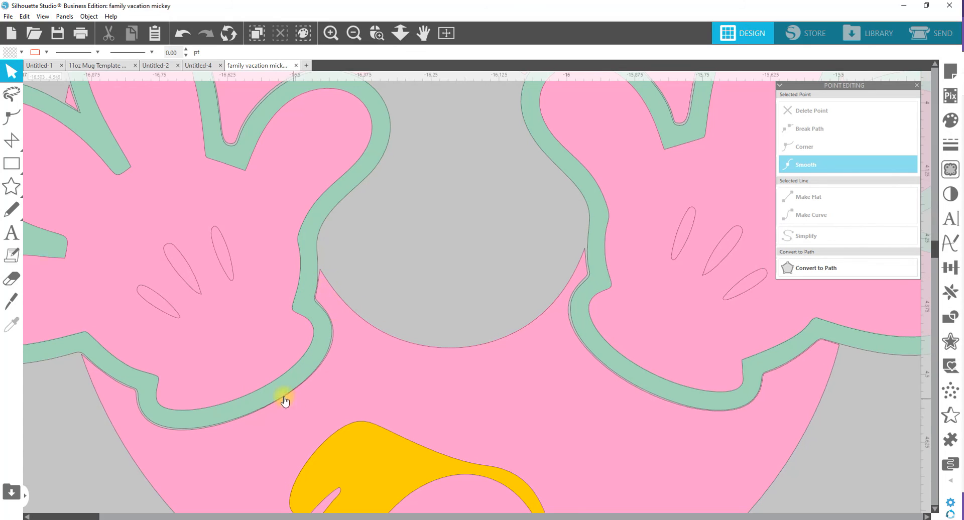
# Select the six remaining creases with both inner glove shapes and make them one compound path.
pyautogui.click(223, 258)
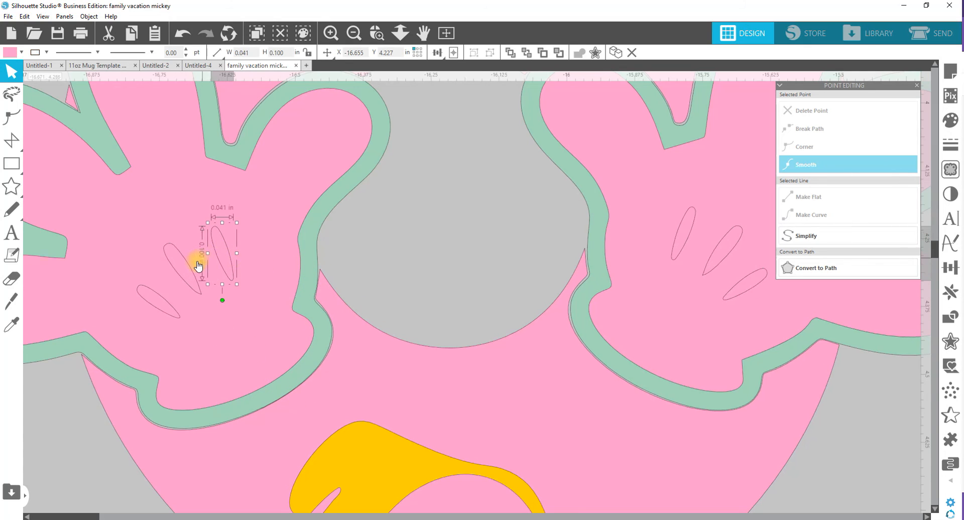
pyautogui.keyDown('shift'); pyautogui.click(179, 273); pyautogui.keyUp('shift')
pyautogui.keyDown('shift'); pyautogui.click(176, 314); pyautogui.keyUp('shift')
pyautogui.keyDown('shift'); pyautogui.click(226, 312); pyautogui.keyUp('shift')
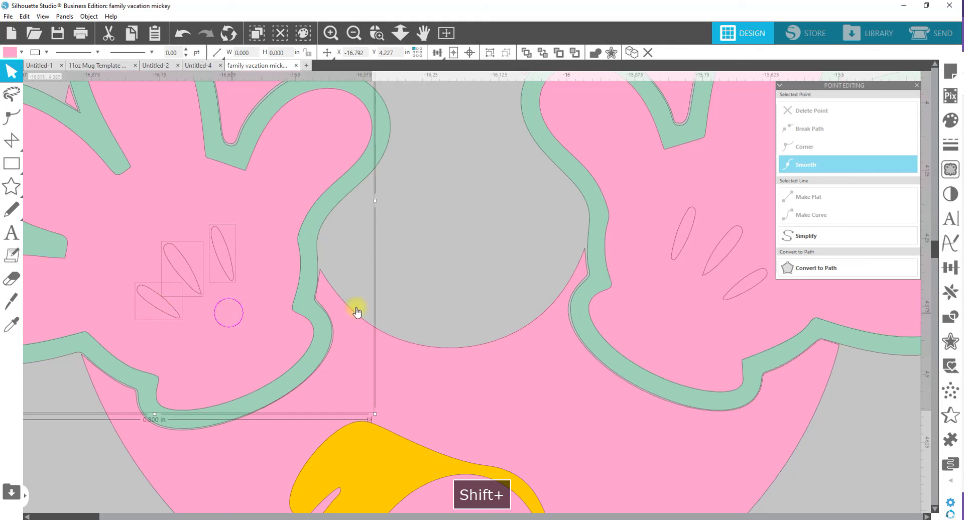
pyautogui.keyDown('shift'); pyautogui.click(678, 228); pyautogui.keyUp('shift')
pyautogui.keyDown('shift'); pyautogui.click(730, 247); pyautogui.keyUp('shift')
pyautogui.keyDown('shift'); pyautogui.click(746, 280); pyautogui.keyUp('shift')
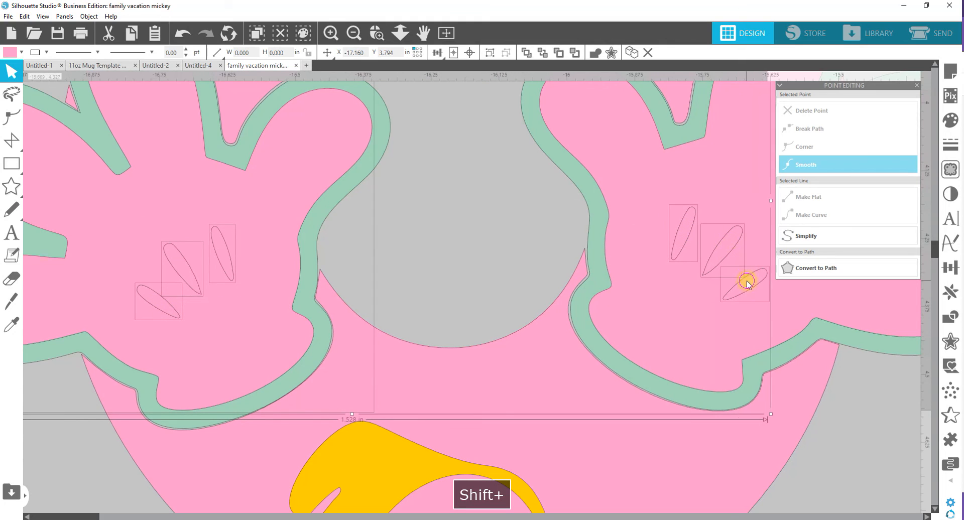
pyautogui.keyDown('shift'); pyautogui.click(757, 323); pyautogui.keyUp('shift')
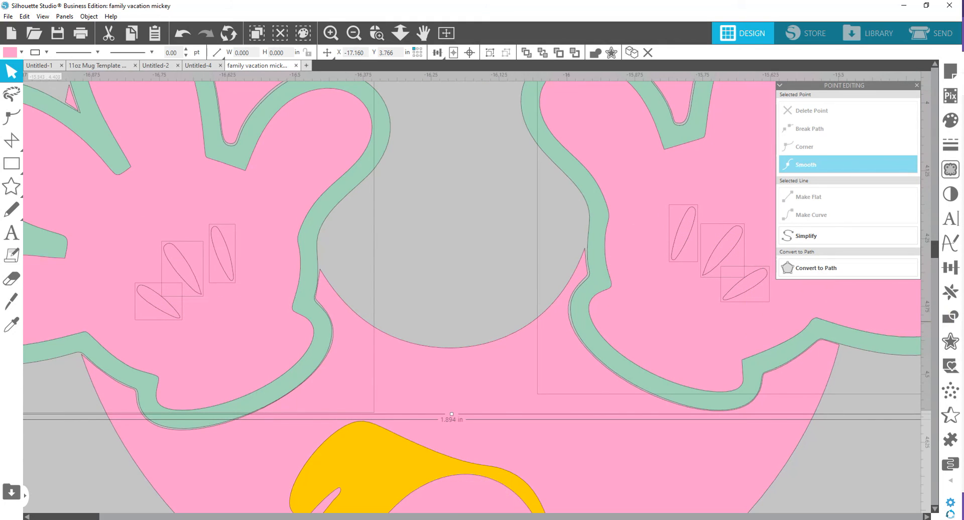
pyautogui.click(950, 319)
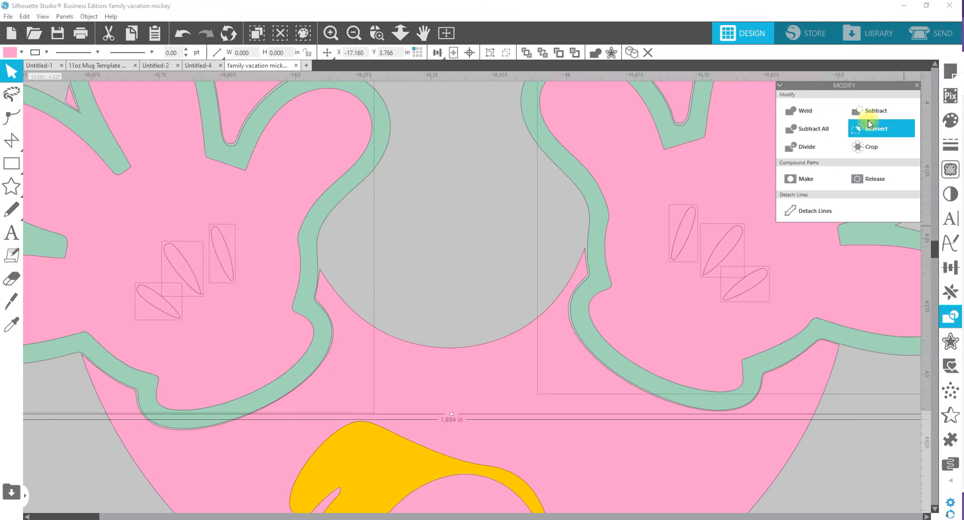
pyautogui.rightClick(830, 293)
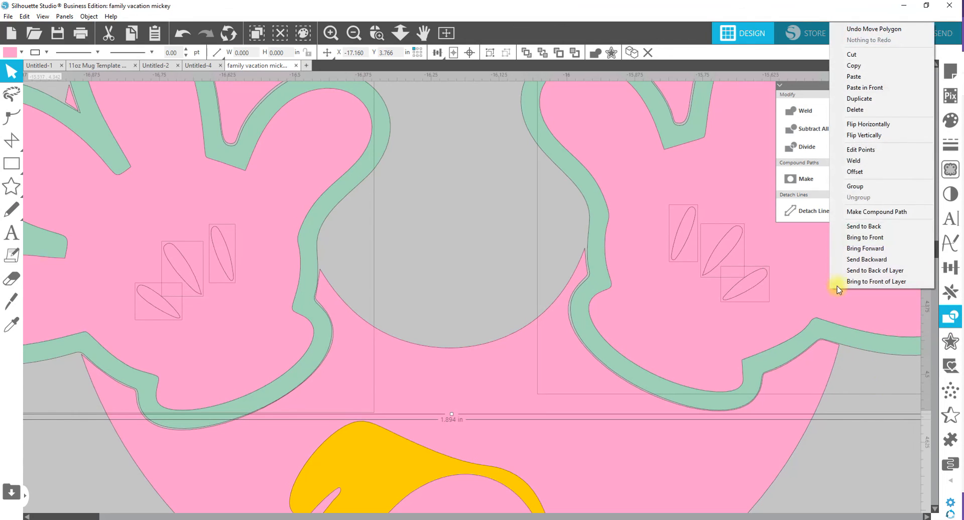
pyautogui.click(844, 210)
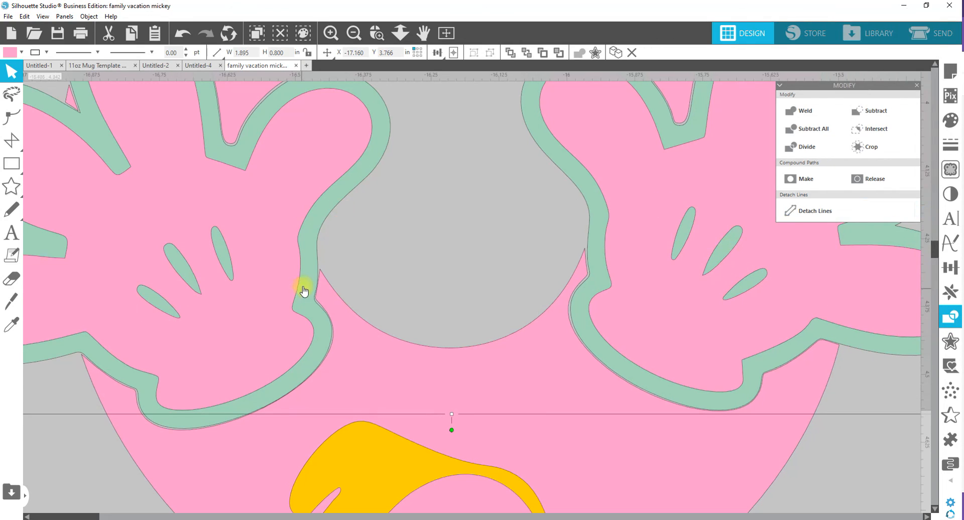
# Select both mint green outer glove shapes and create an offset around them with a distance of 0.025 in.
pyautogui.click(400, 33)
pyautogui.moveTo(411, 217); pyautogui.dragTo(405, 154)
pyautogui.press('space')
pyautogui.moveTo(427, 196); pyautogui.dragTo(459, 280)
pyautogui.click(750, 244)
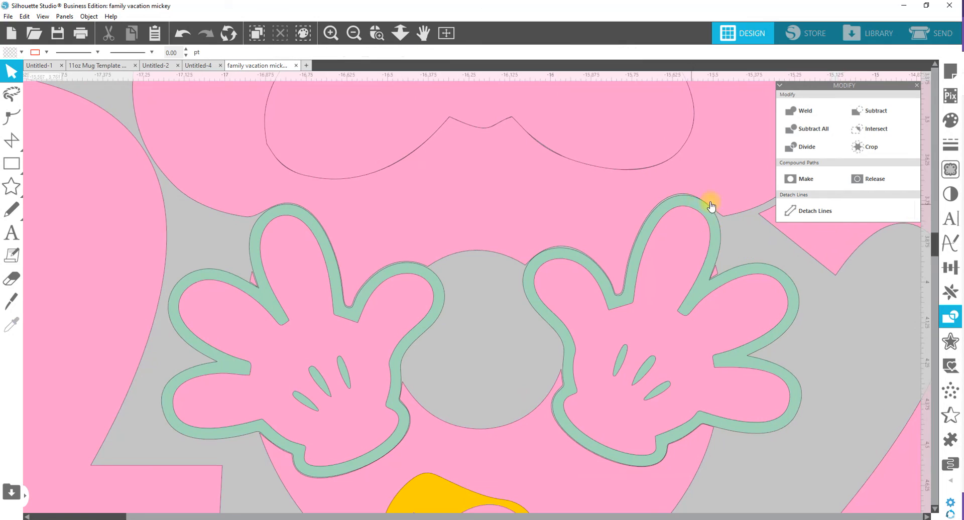
pyautogui.click(675, 204)
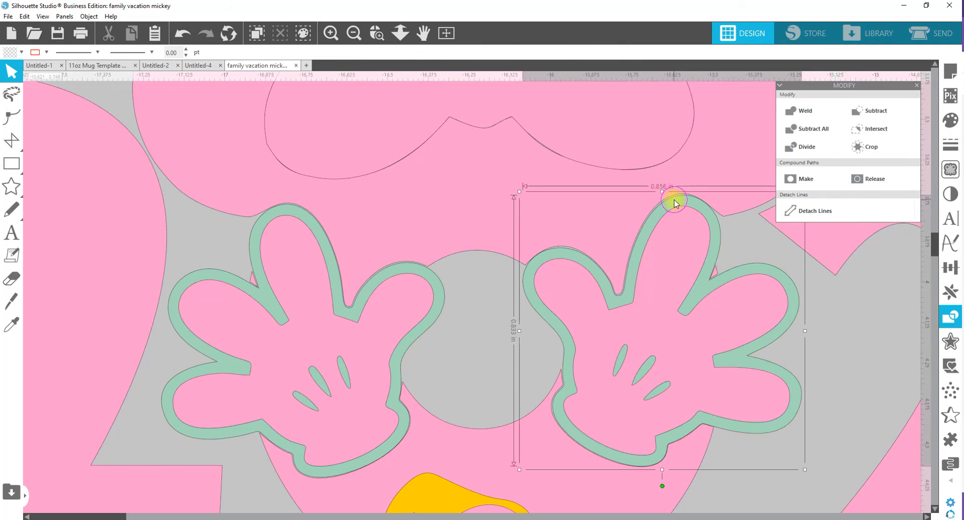
pyautogui.keyDown('shift'); pyautogui.click(274, 211); pyautogui.keyUp('shift')
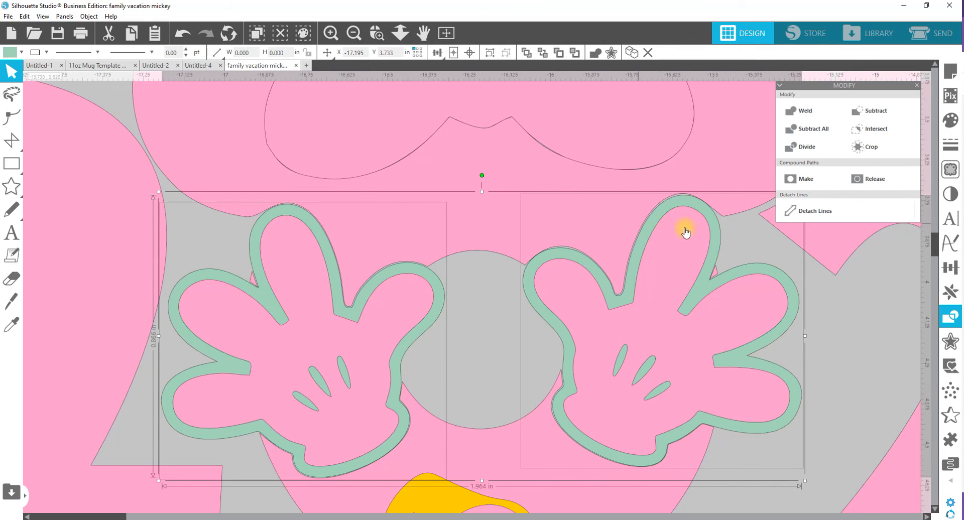
pyautogui.click(953, 345)
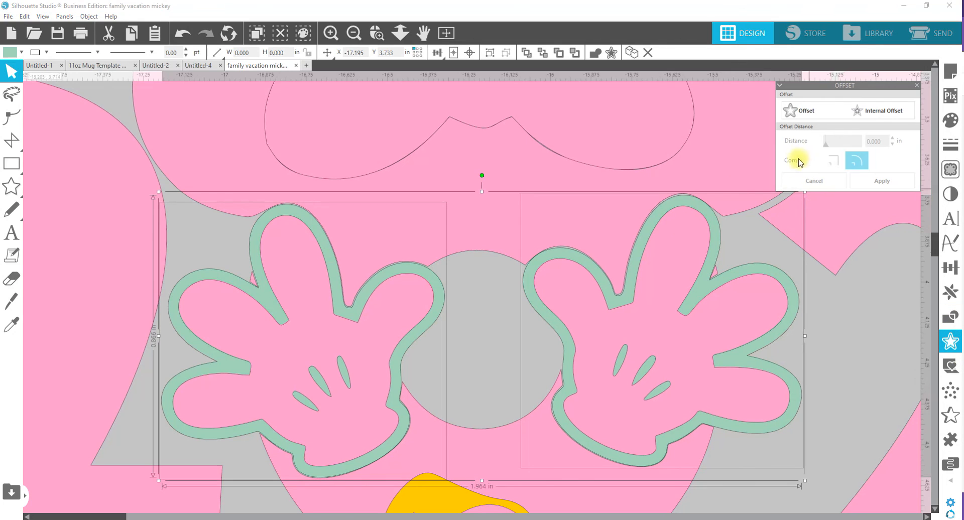
pyautogui.click(814, 119)
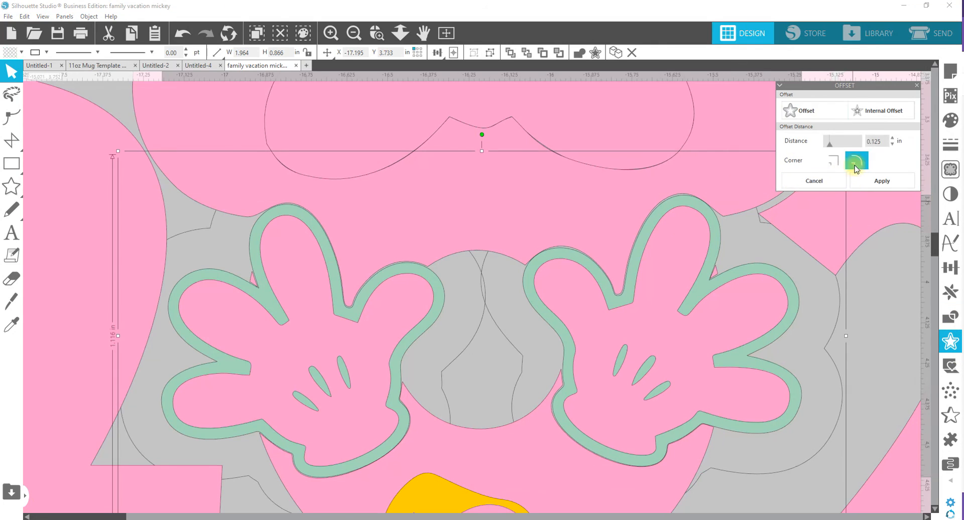
pyautogui.doubleClick(881, 139)
pyautogui.write('.0')
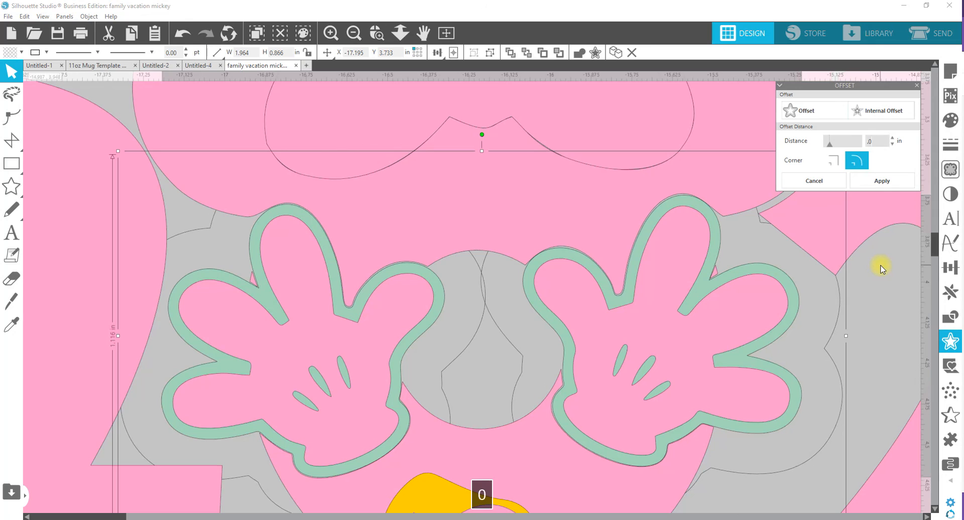
pyautogui.press('Return')
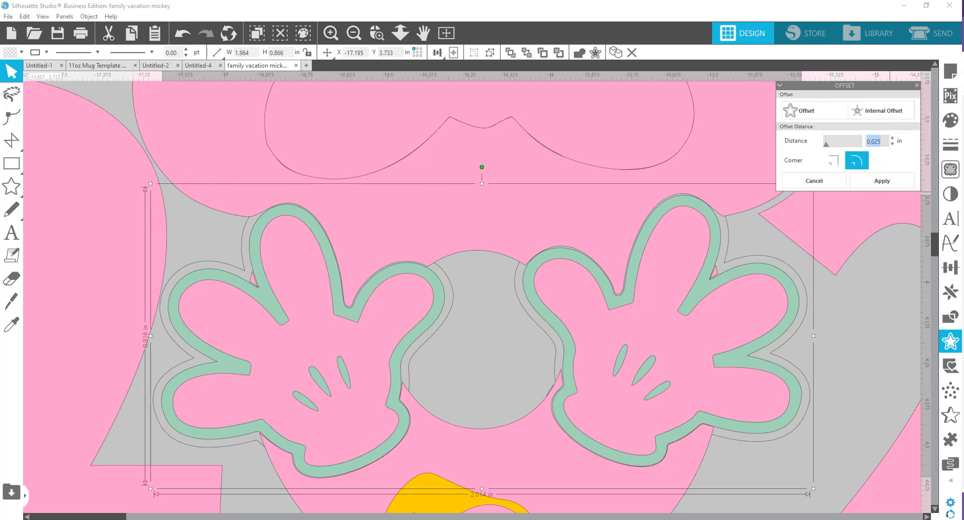
# Set the glove offset distance to 0.010 in and apply it.
pyautogui.write('.')
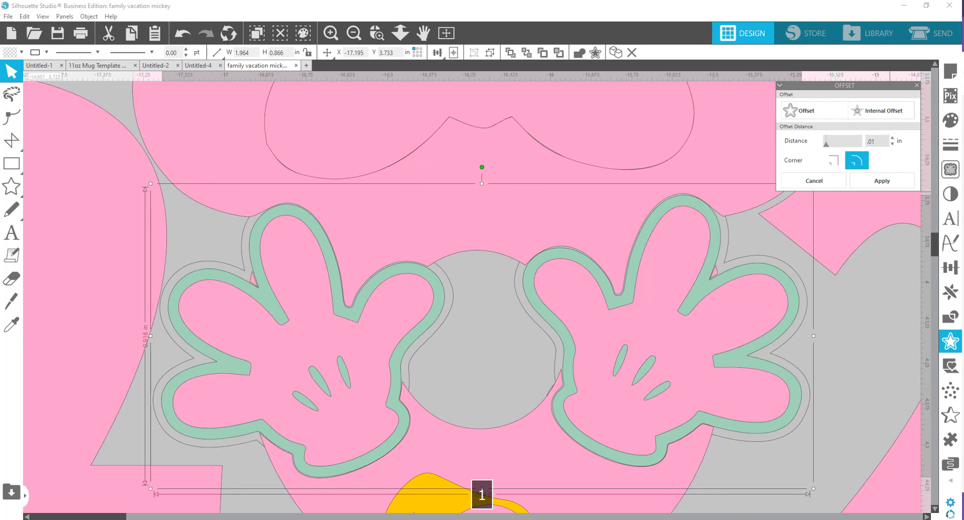
pyautogui.write('01')
pyautogui.press('Return')
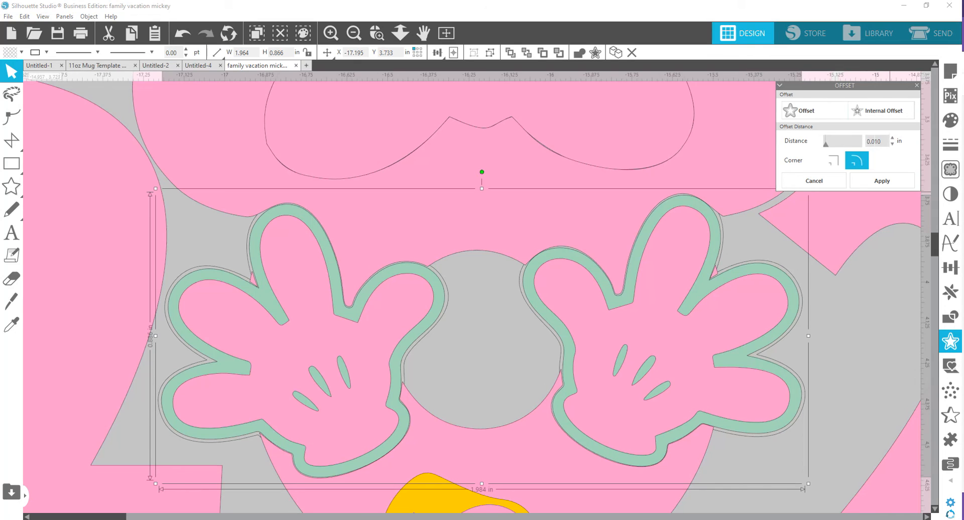
pyautogui.click(893, 180)
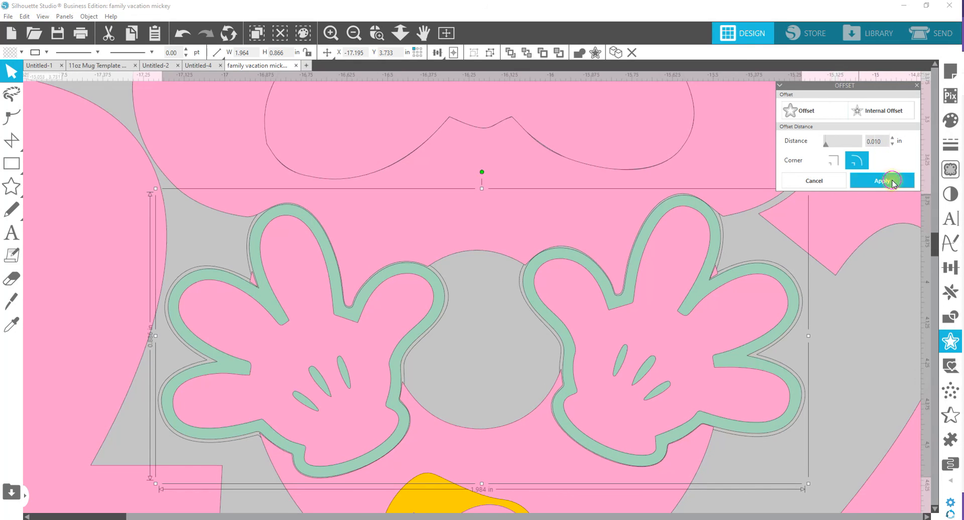
# Fill both new glove offset shapes with blue and bring them to the front.
pyautogui.click(9, 53)
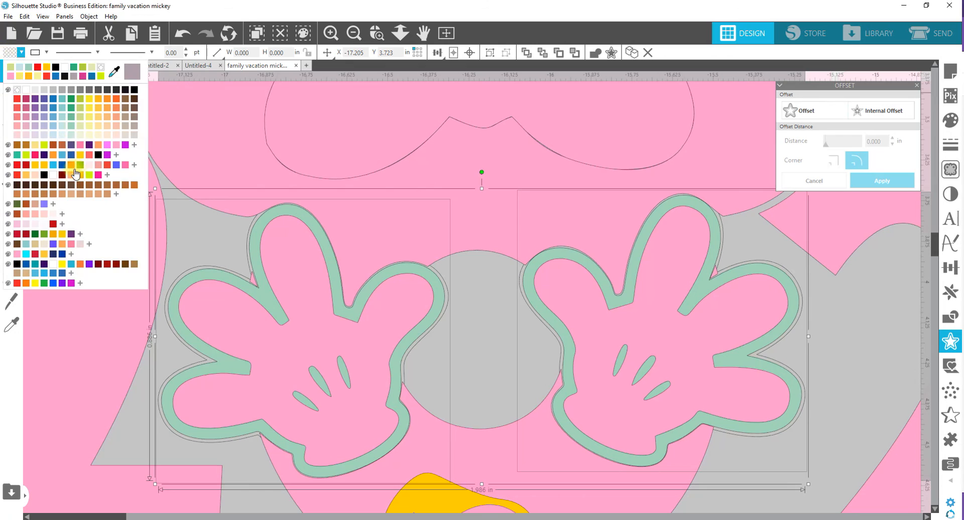
pyautogui.click(63, 164)
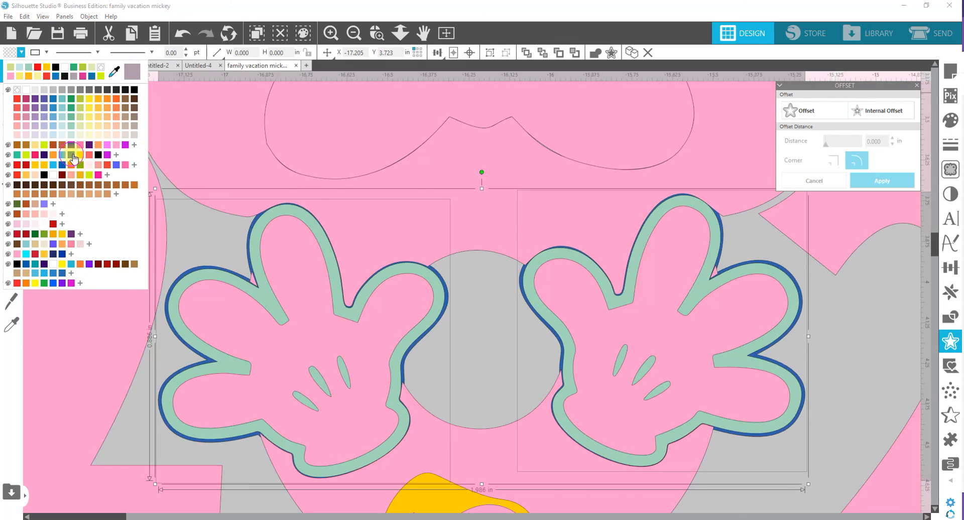
pyautogui.rightClick(195, 270)
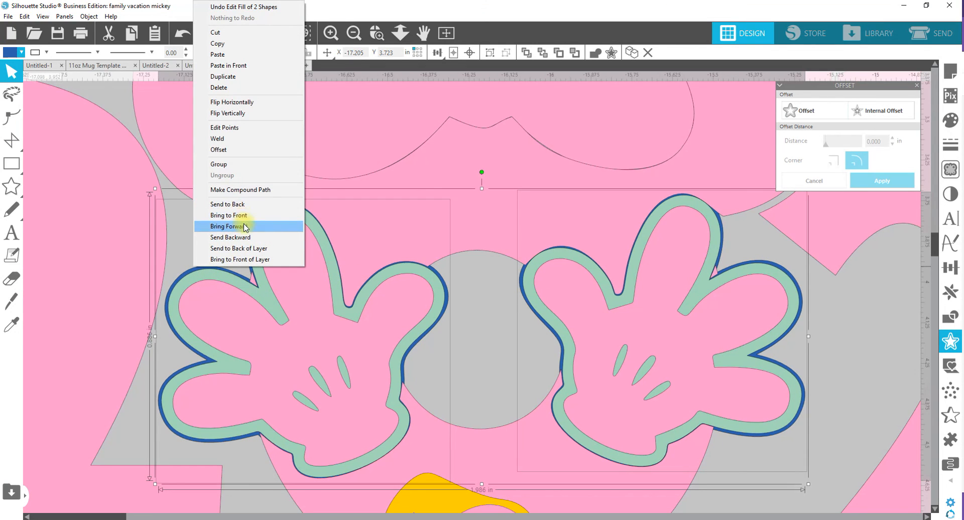
pyautogui.click(236, 215)
# Group the two blue glove offsets and use Subtract All to cut them out of the upper and lower pink head pieces.
pyautogui.rightClick(358, 345)
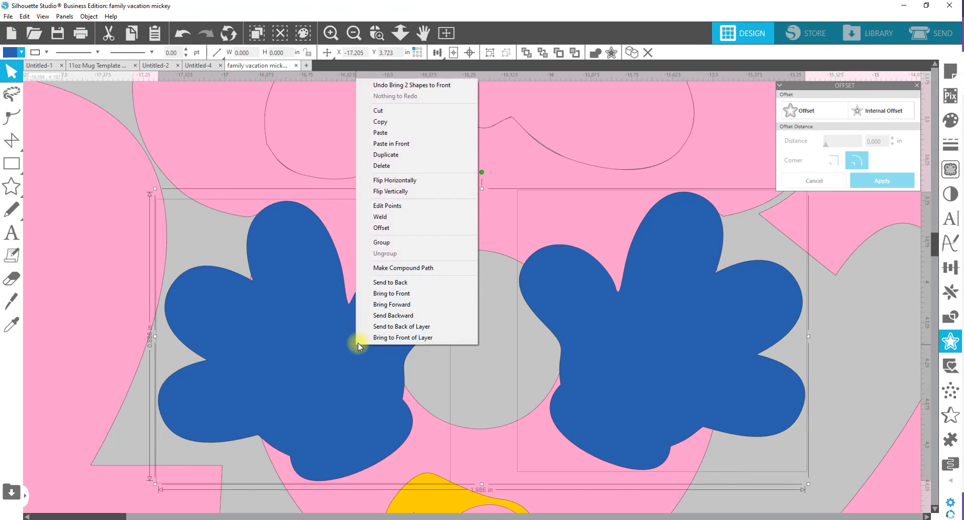
pyautogui.click(390, 242)
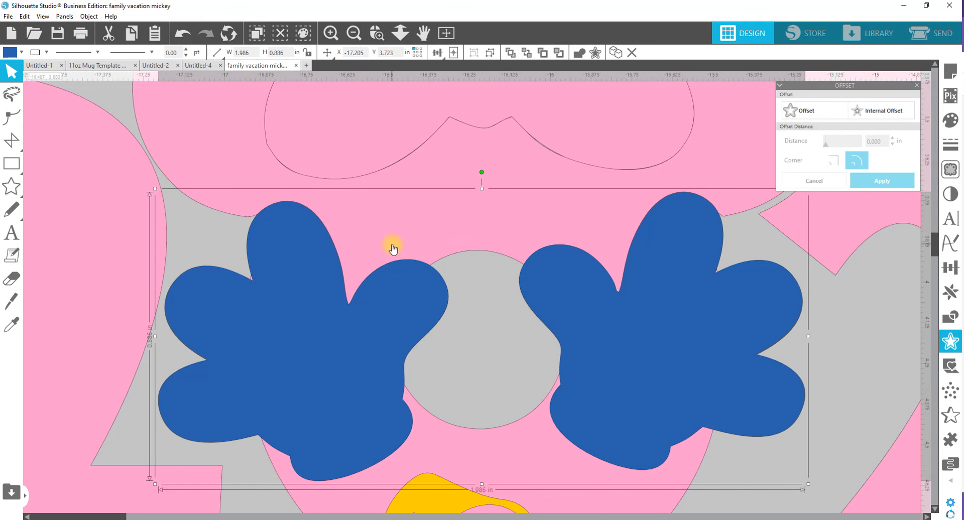
pyautogui.keyDown('shift'); pyautogui.click(500, 226); pyautogui.keyUp('shift')
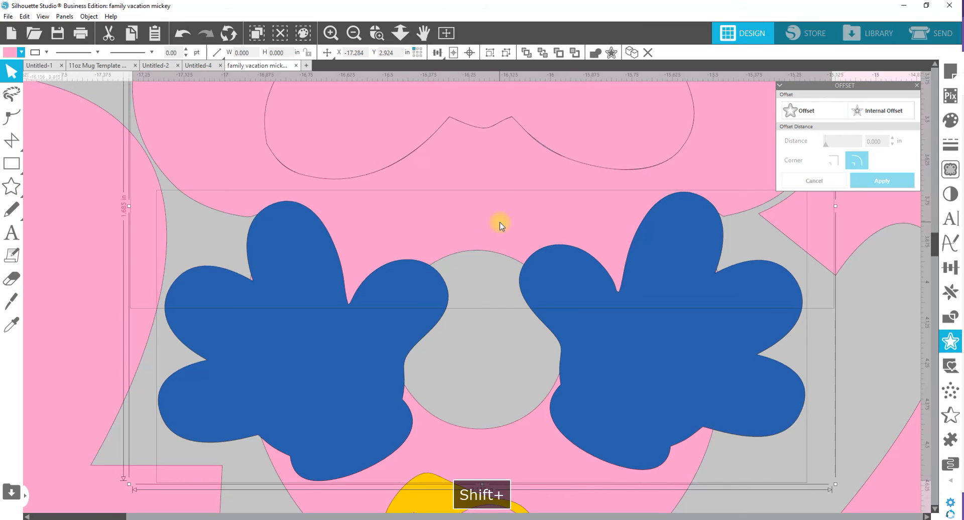
pyautogui.keyDown('shift'); pyautogui.click(507, 431); pyautogui.keyUp('shift')
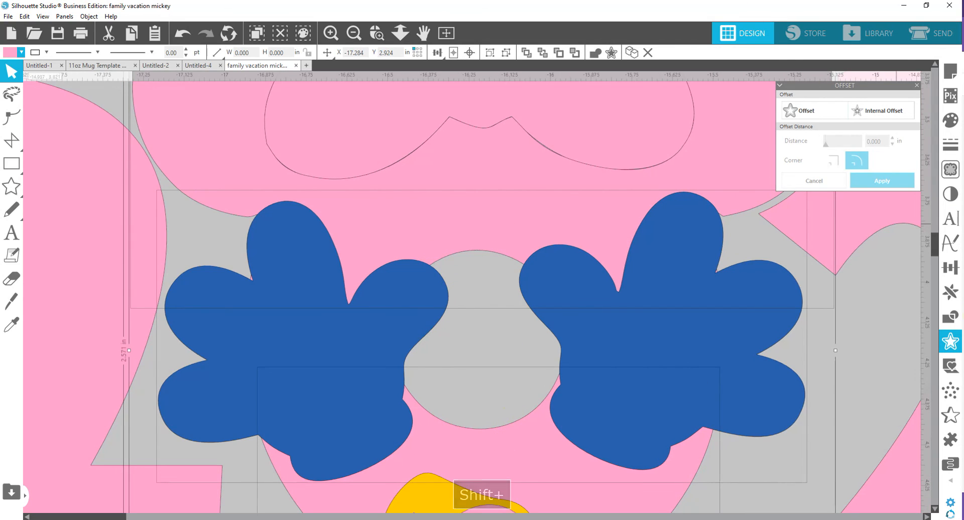
pyautogui.click(950, 320)
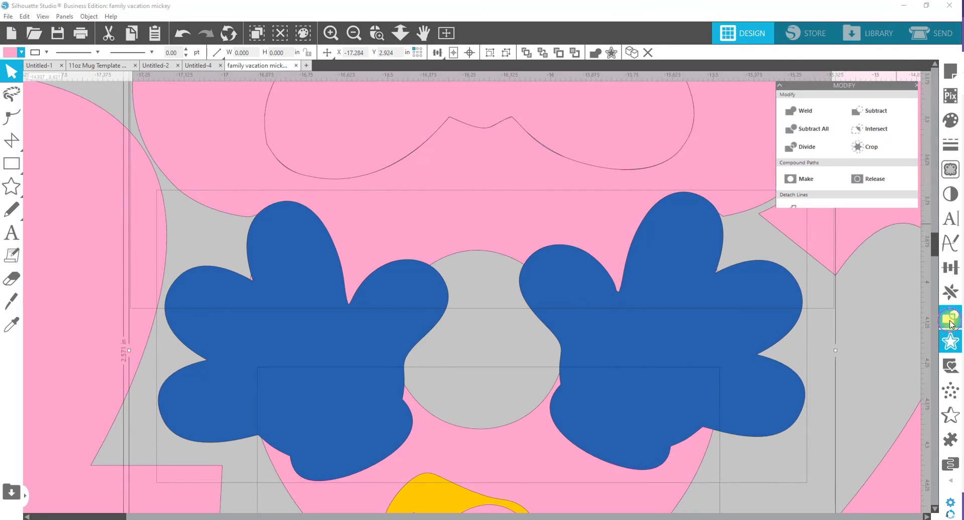
pyautogui.click(814, 131)
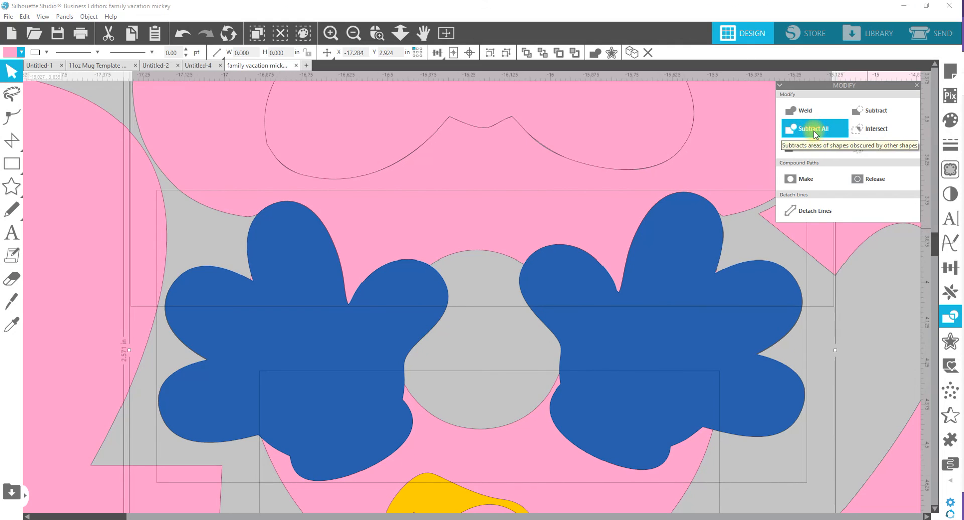
# Delete the grouped blue glove offsets from over the gloves.
pyautogui.click(865, 327)
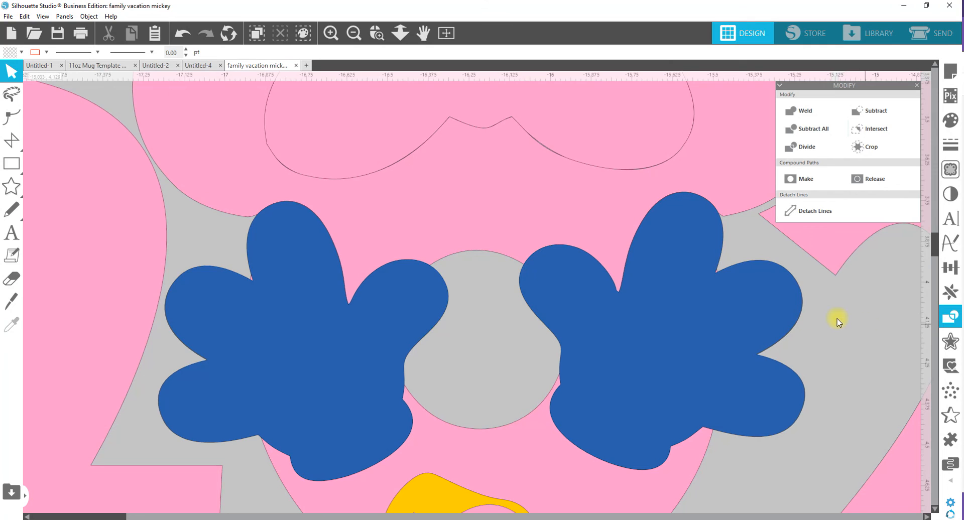
pyautogui.click(710, 319)
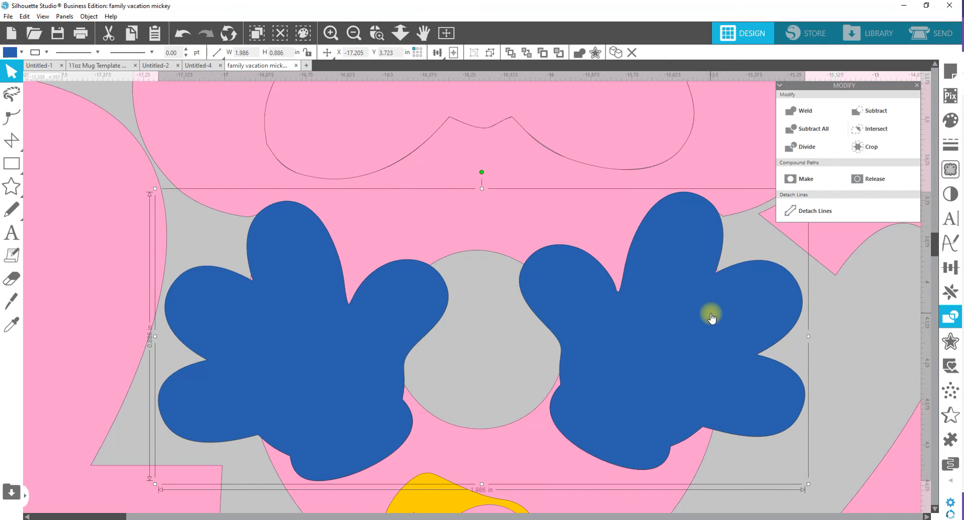
pyautogui.press('Delete')
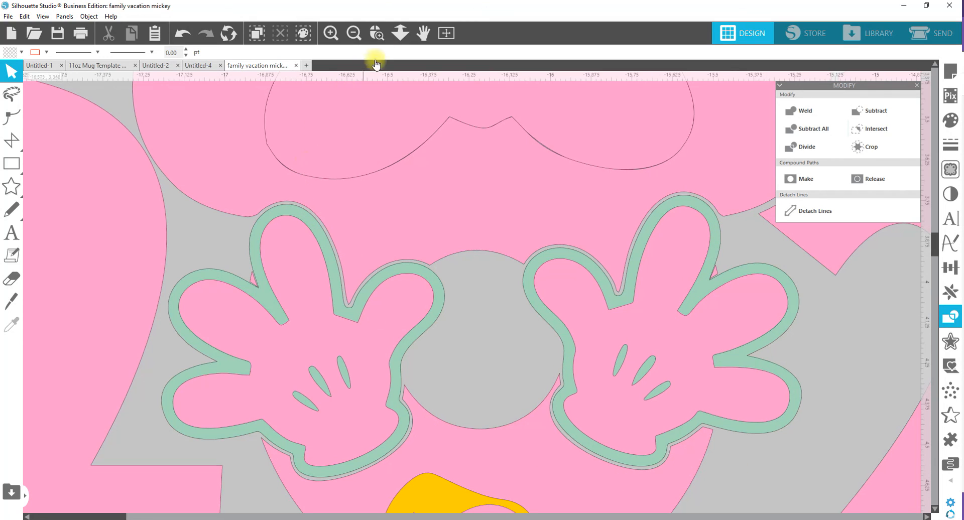
pyautogui.moveTo(608, 132); pyautogui.dragTo(614, 104)
pyautogui.hotkey('ctrl', 'z')
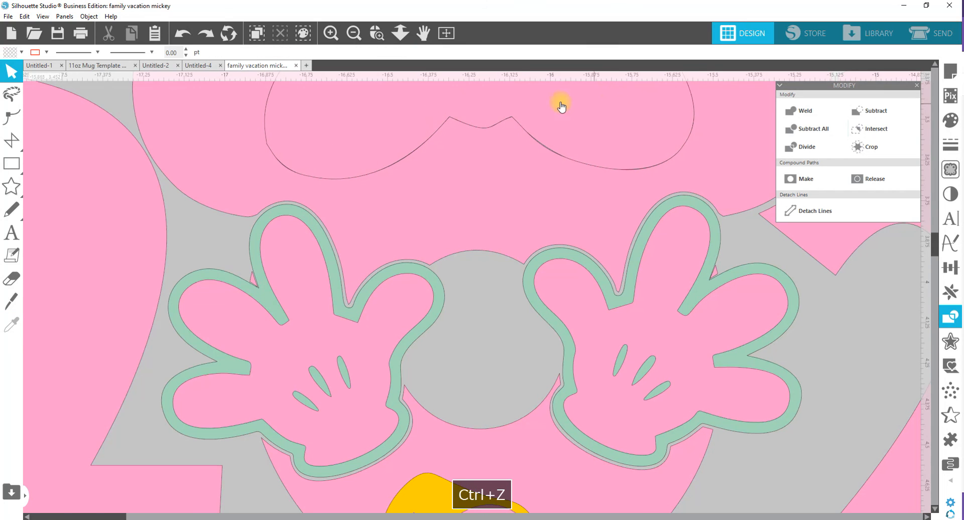
# Fill the large bow on the Minnie head with red.
pyautogui.click(400, 33)
pyautogui.moveTo(430, 112); pyautogui.dragTo(429, 35)
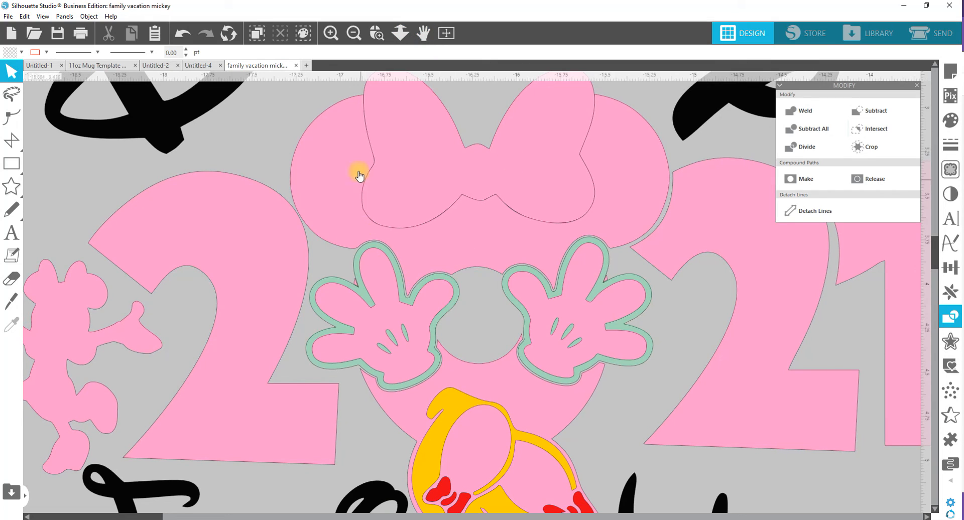
pyautogui.click(401, 33)
pyautogui.moveTo(387, 133); pyautogui.dragTo(415, 118)
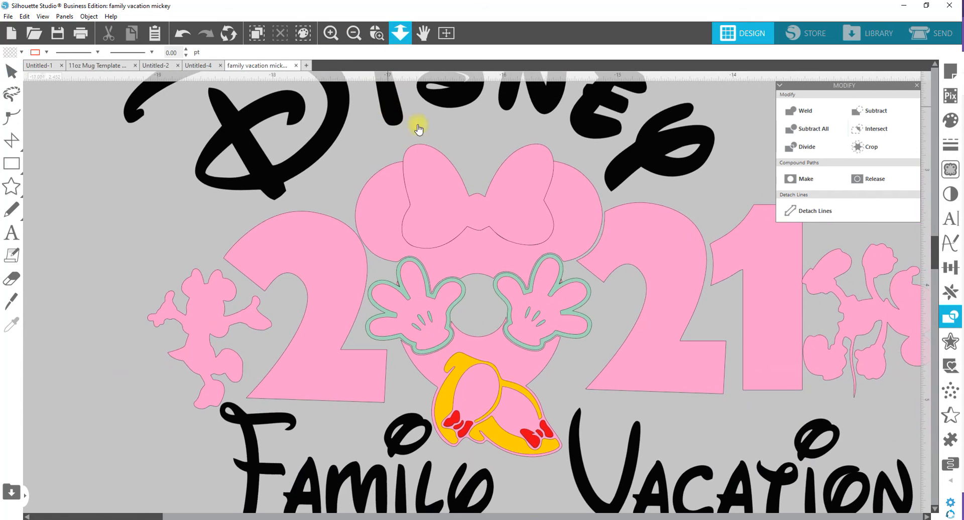
pyautogui.click(432, 156)
pyautogui.click(22, 52)
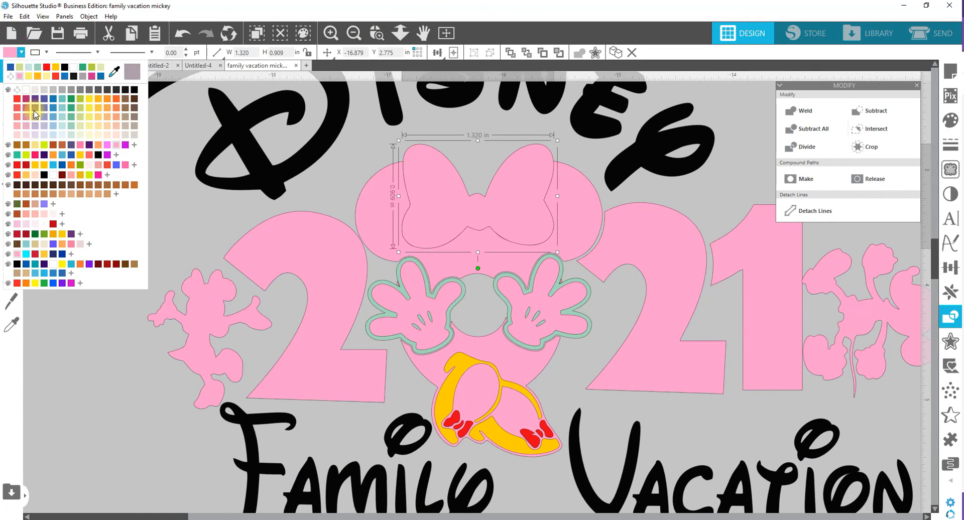
pyautogui.click(17, 176)
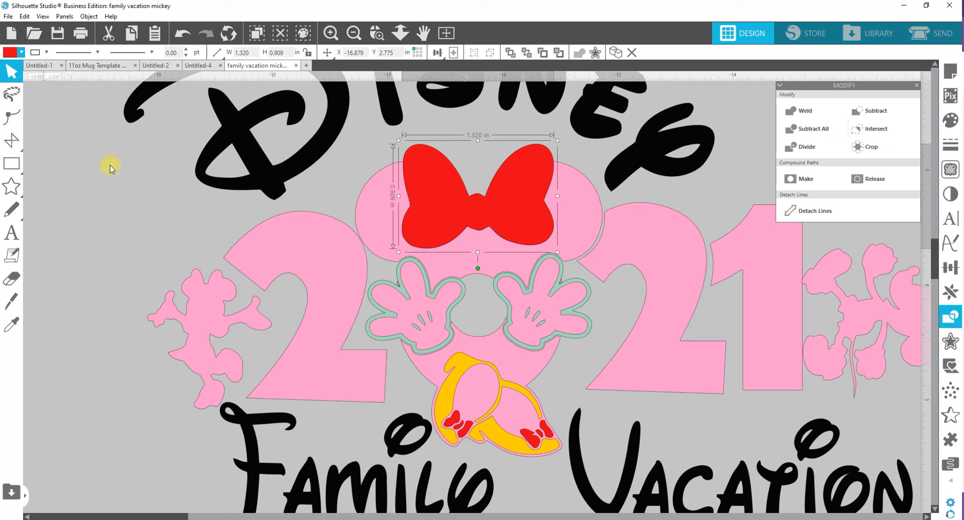
# Fill both head pieces, the outer glove shapes, the 2021 digits and the character silhouettes on either side with black.
pyautogui.click(392, 190)
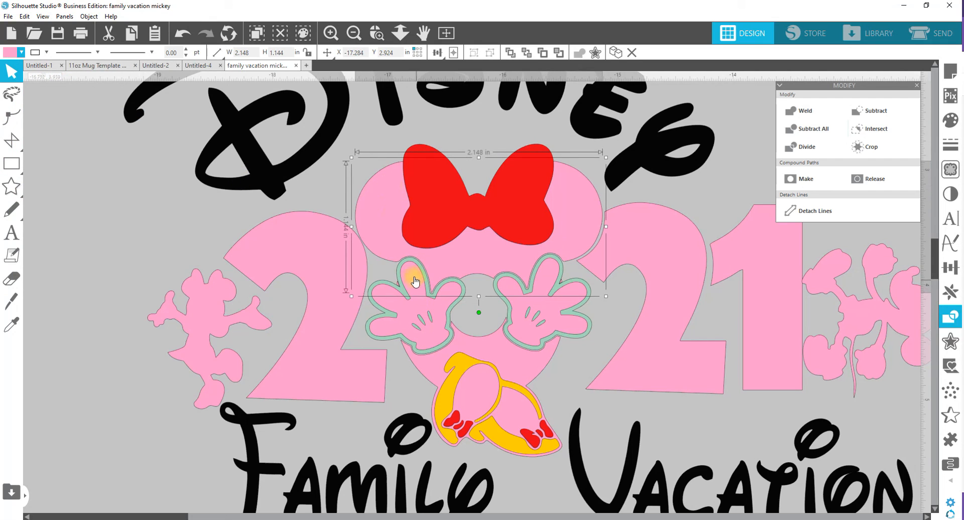
pyautogui.keyDown('shift'); pyautogui.click(407, 261); pyautogui.keyUp('shift')
pyautogui.keyDown('shift'); pyautogui.click(550, 257); pyautogui.keyUp('shift')
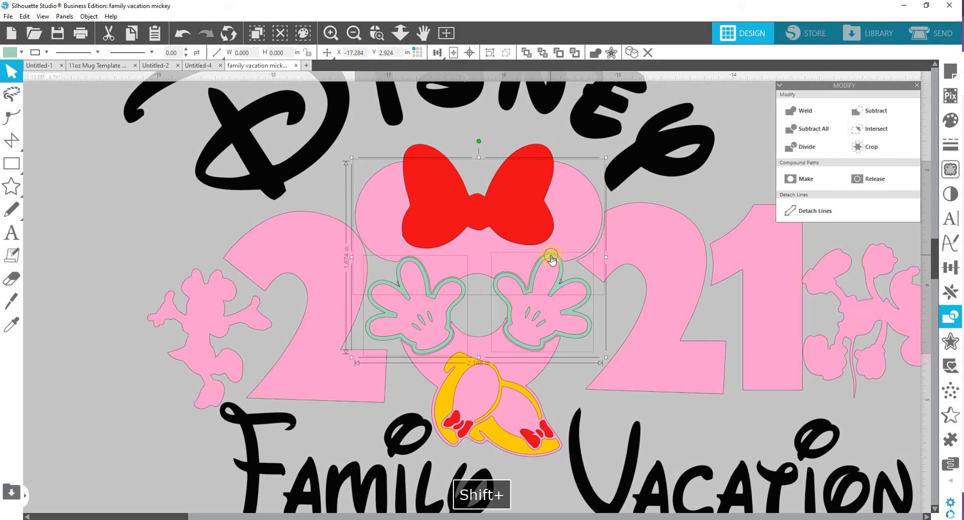
pyautogui.keyDown('shift'); pyautogui.click(504, 358); pyautogui.keyUp('shift')
pyautogui.keyDown('shift'); pyautogui.click(656, 287); pyautogui.keyUp('shift')
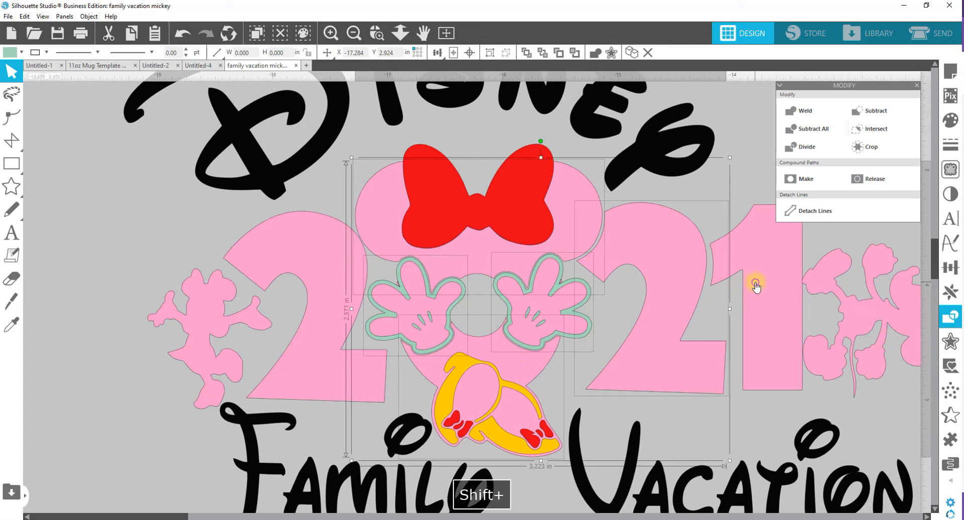
pyautogui.keyDown('shift'); pyautogui.click(754, 284); pyautogui.keyUp('shift')
pyautogui.keyDown('shift'); pyautogui.click(846, 303); pyautogui.keyUp('shift')
pyautogui.keyDown('shift'); pyautogui.click(333, 308); pyautogui.keyUp('shift')
pyautogui.keyDown('shift'); pyautogui.click(241, 319); pyautogui.keyUp('shift')
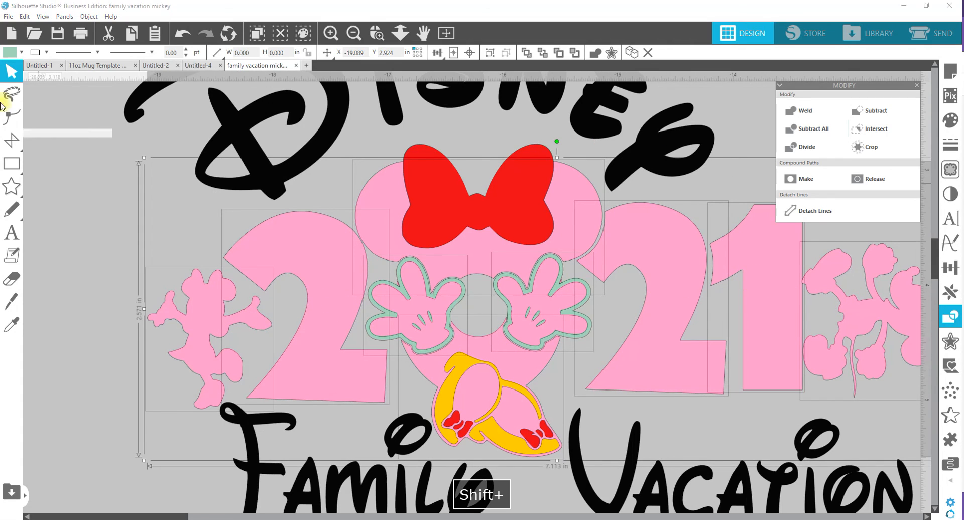
pyautogui.click(18, 54)
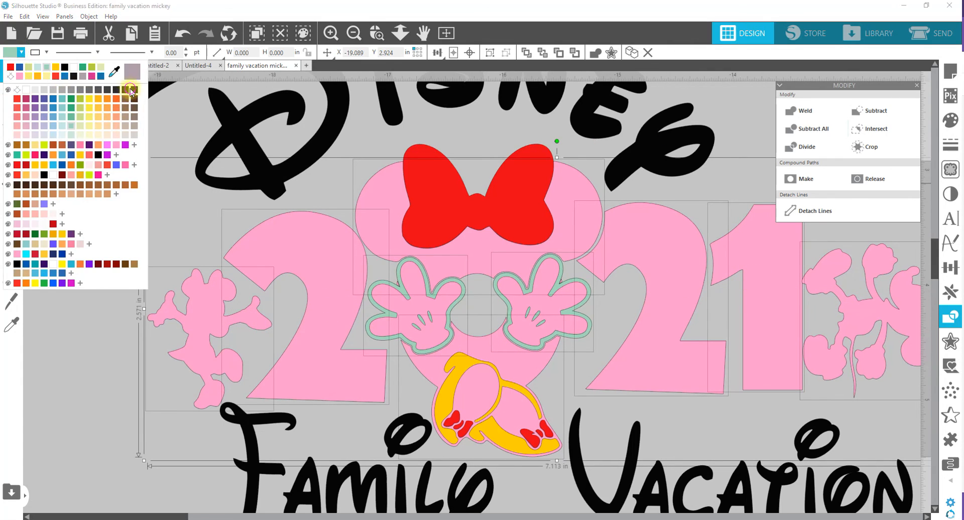
pyautogui.click(128, 92)
pyautogui.click(14, 53)
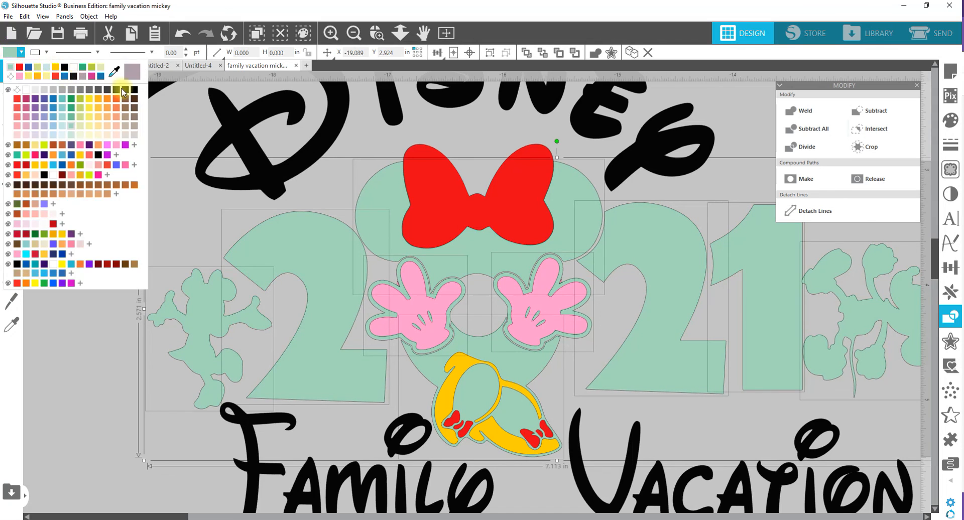
pyautogui.click(135, 90)
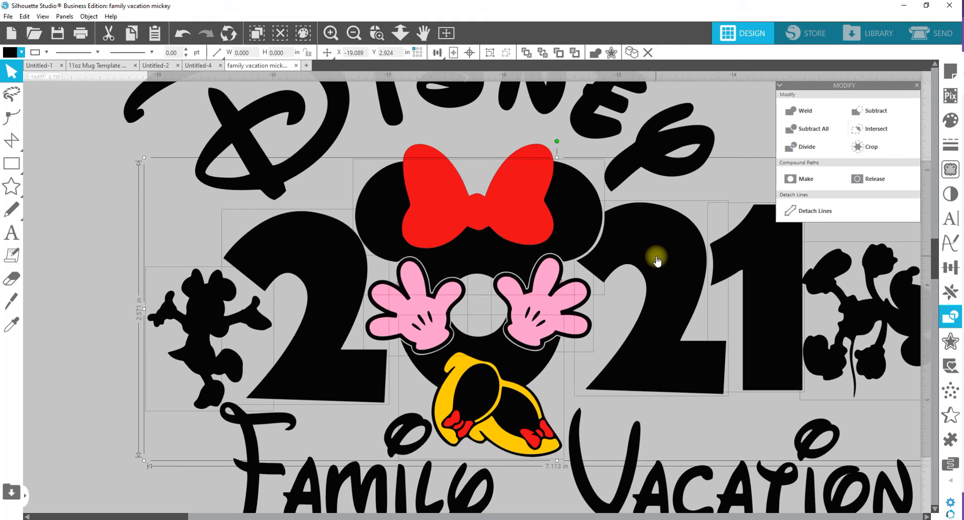
# Fill the pink inner glove shapes with white.
pyautogui.click(587, 352)
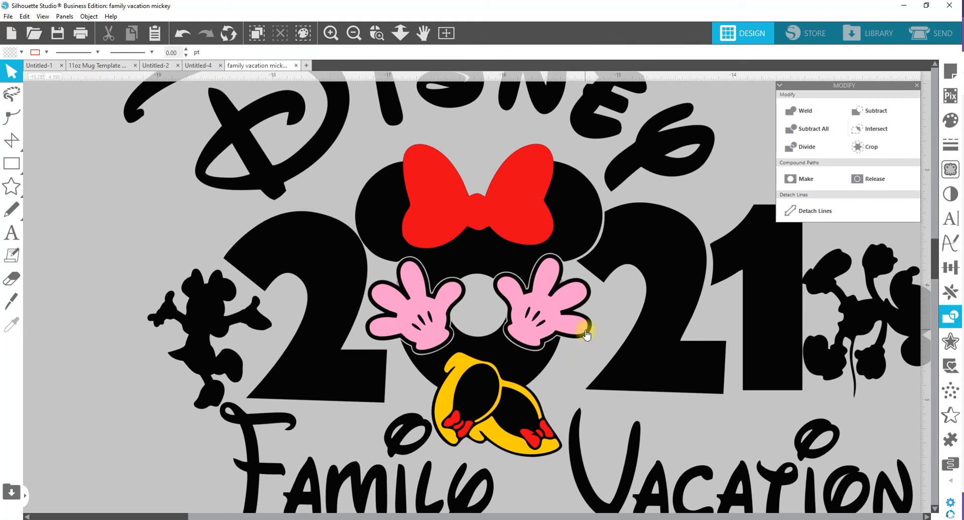
pyautogui.click(577, 330)
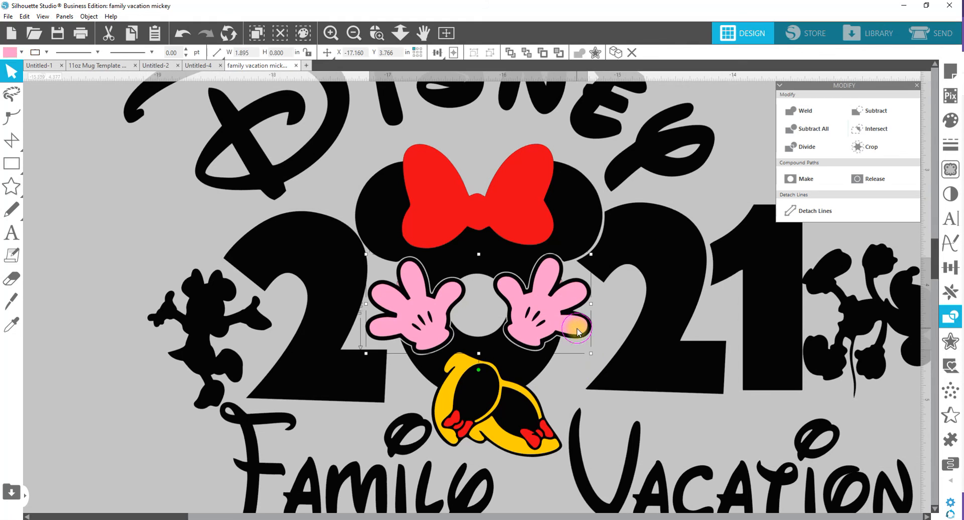
pyautogui.click(14, 54)
pyautogui.click(26, 91)
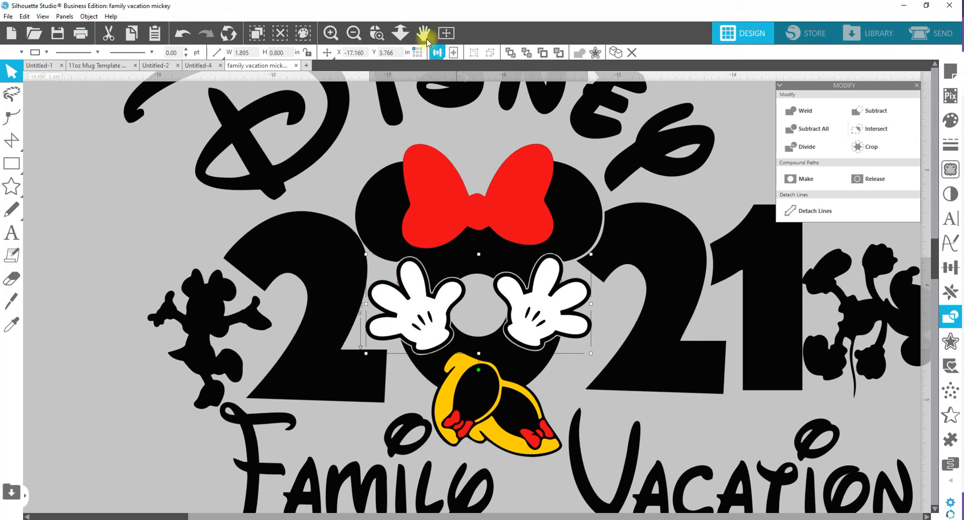
# Duplicate the red head bow together with the small shoe bows and place the copies left of the design.
pyautogui.click(400, 32)
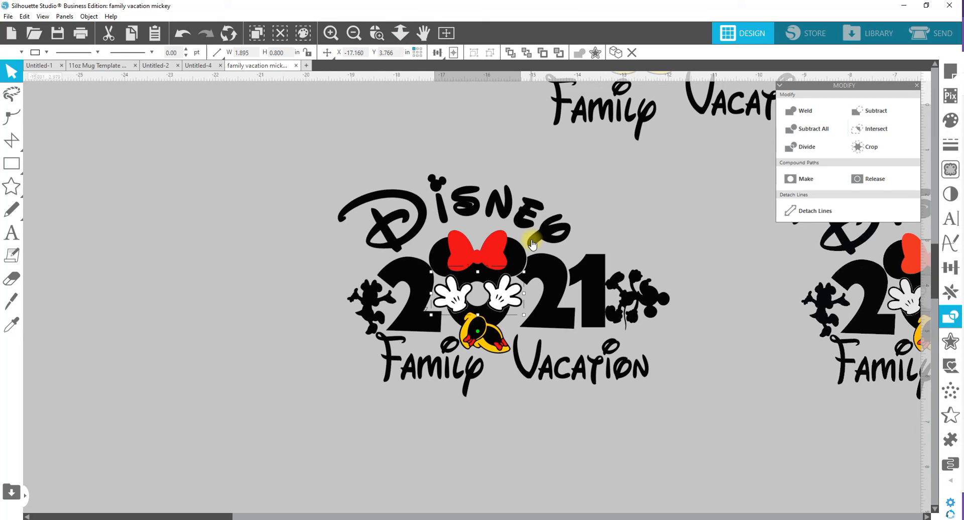
pyautogui.click(624, 183)
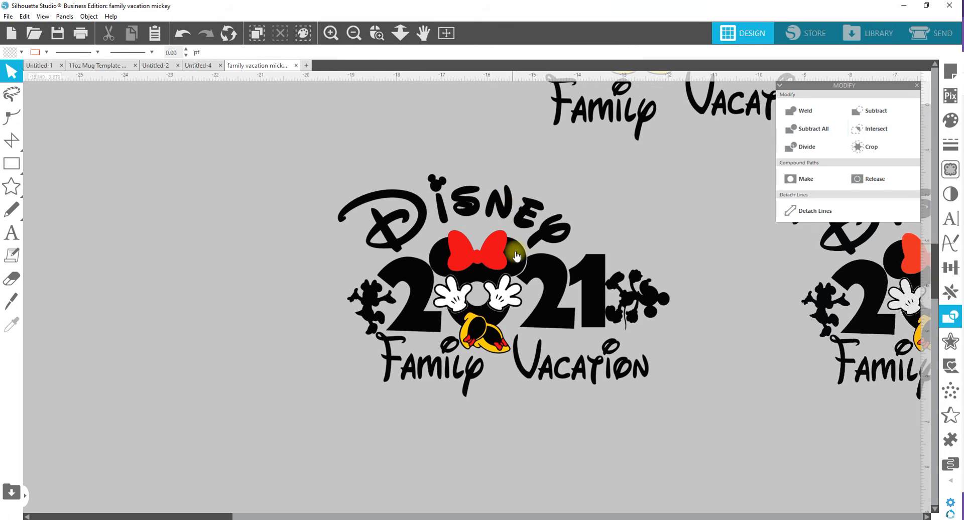
pyautogui.click(501, 255)
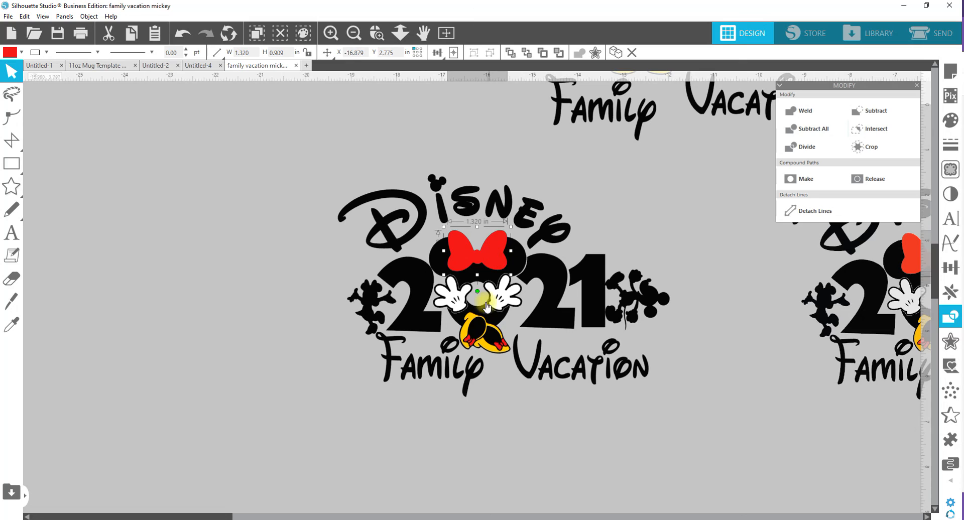
pyautogui.keyDown('shift'); pyautogui.click(472, 350); pyautogui.keyUp('shift')
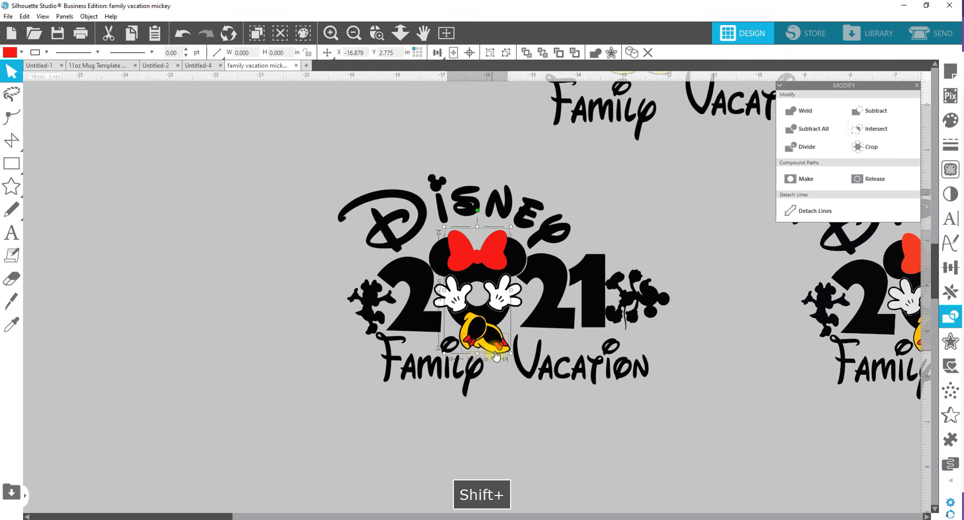
pyautogui.moveTo(500, 354); pyautogui.dragTo(502, 360)
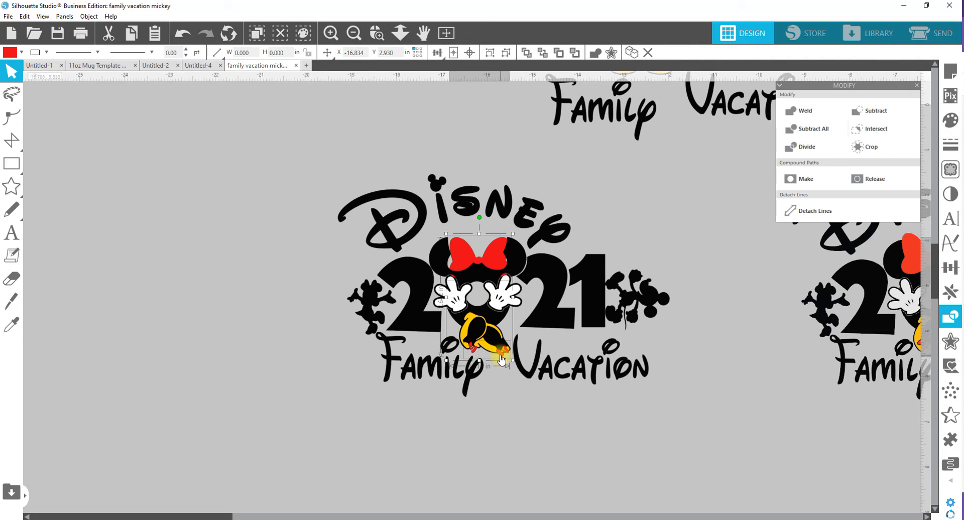
pyautogui.hotkey('ctrl', 'z')
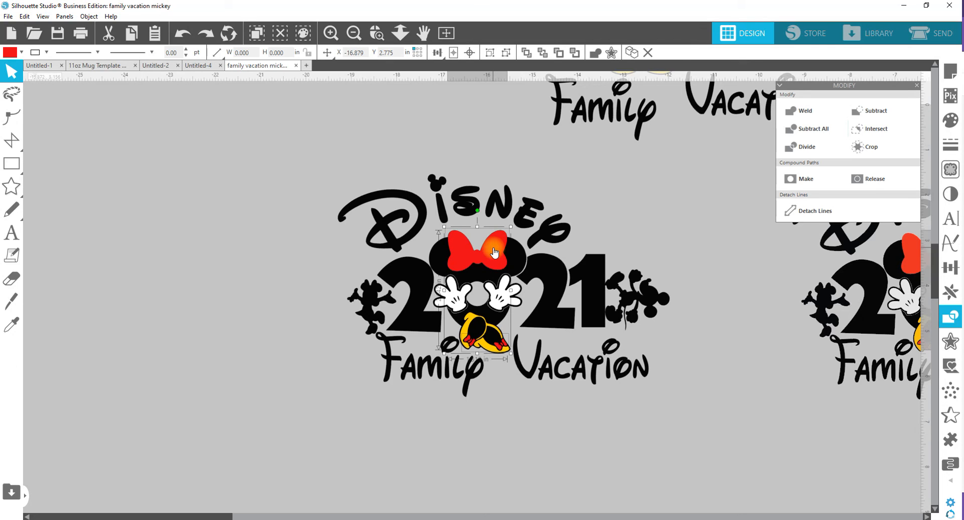
pyautogui.rightClick(494, 253)
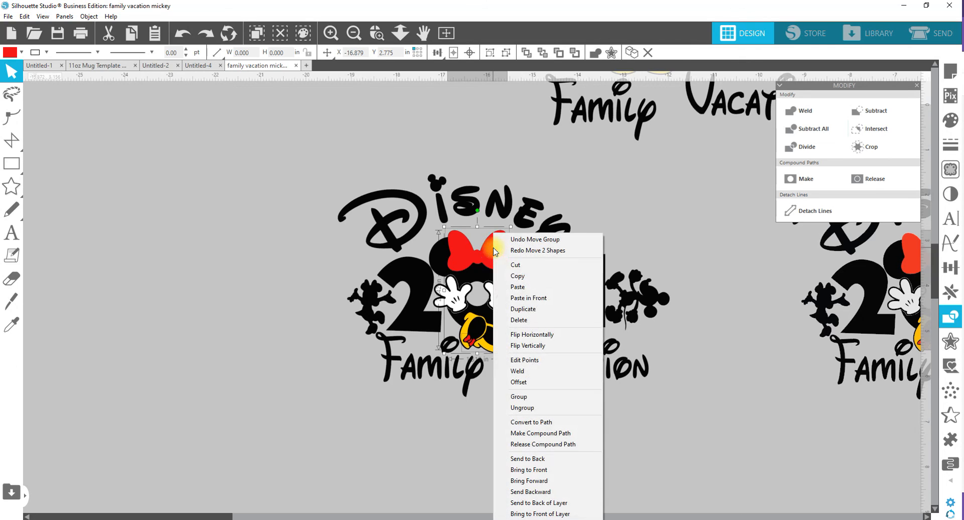
pyautogui.click(527, 311)
pyautogui.moveTo(479, 257); pyautogui.dragTo(180, 260)
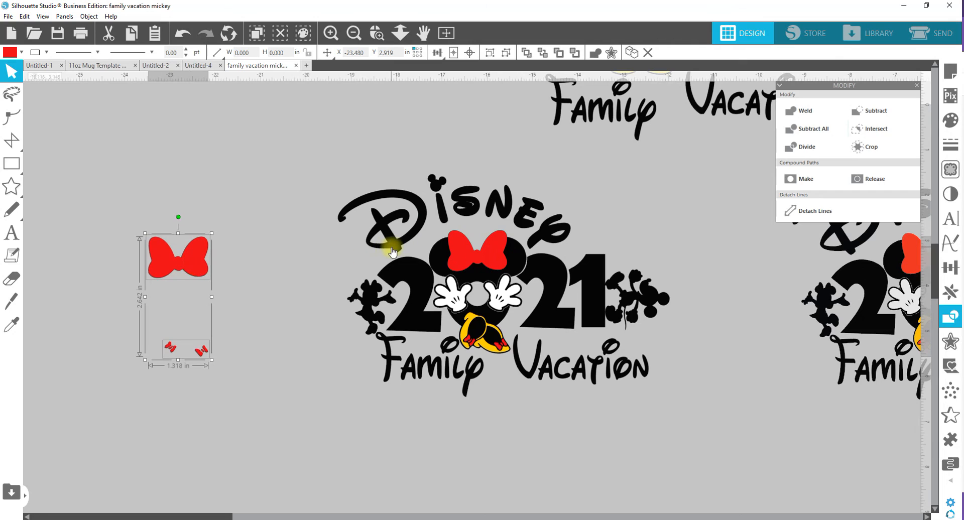
# Move the small bow copies directly beneath the large bow copy and place a duplicate of the white gloves below them.
pyautogui.click(237, 377)
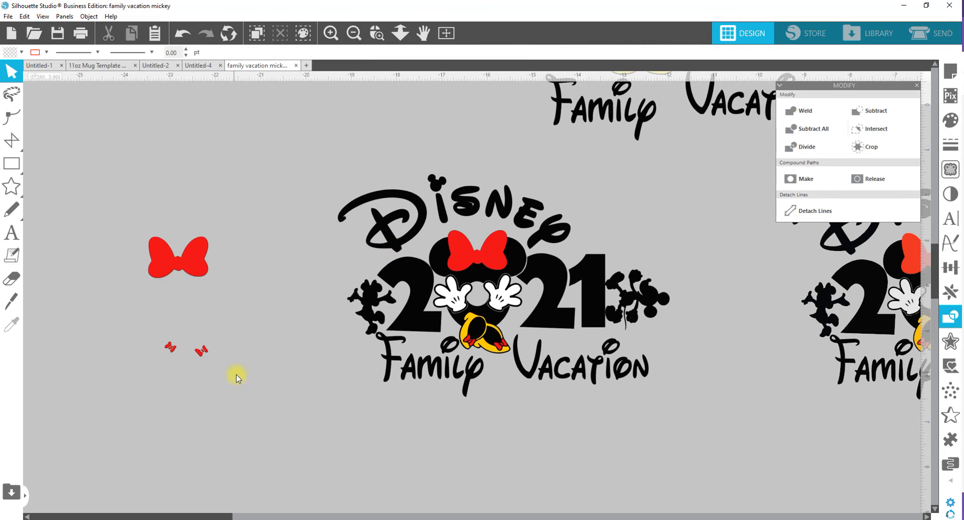
pyautogui.moveTo(203, 356); pyautogui.dragTo(198, 301)
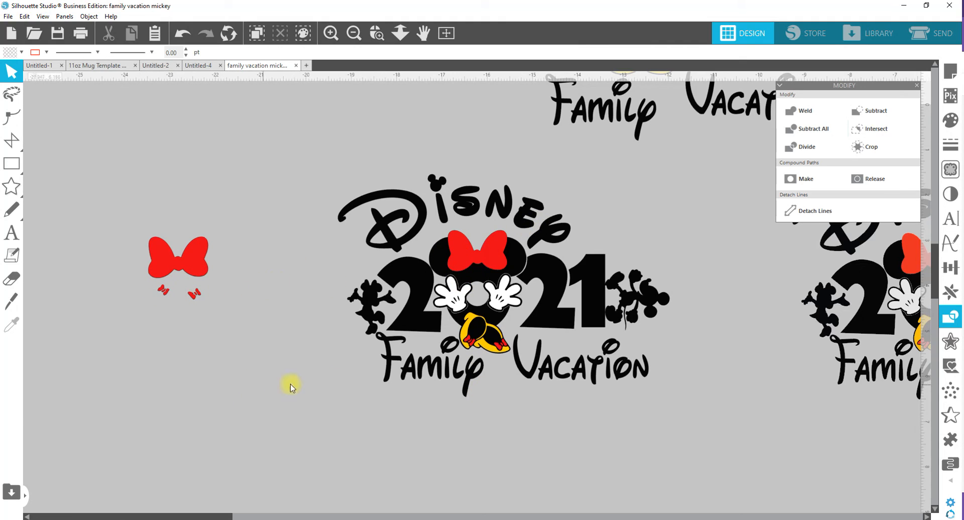
pyautogui.click(509, 297)
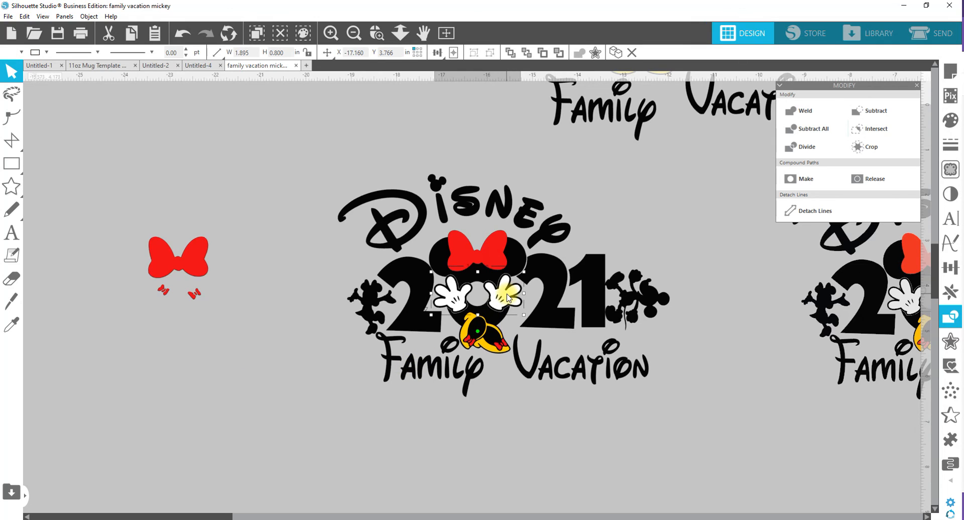
pyautogui.rightClick(508, 297)
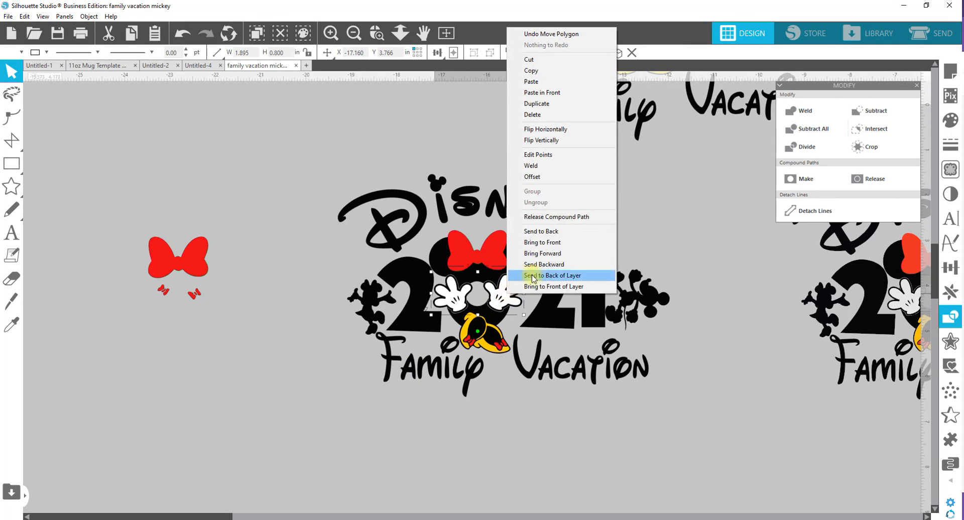
pyautogui.click(531, 116)
pyautogui.moveTo(501, 296); pyautogui.dragTo(201, 327)
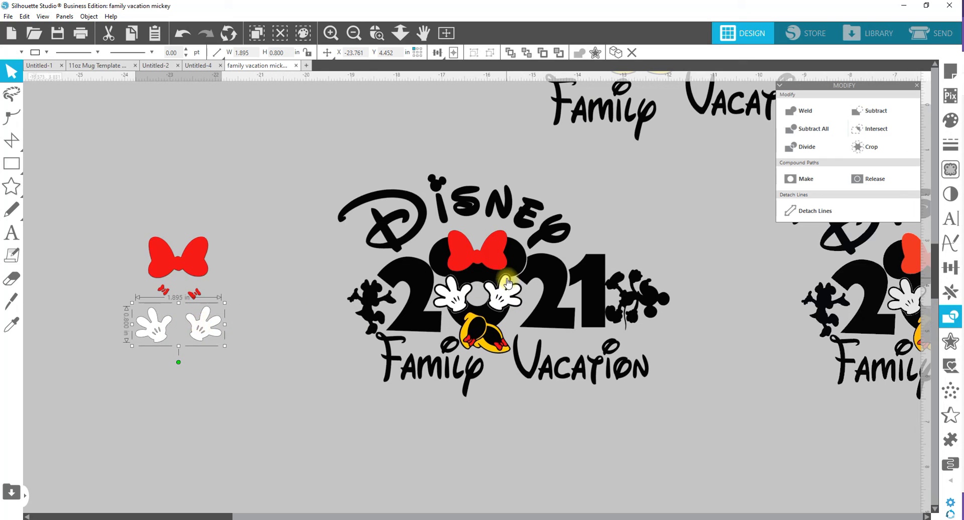
# Duplicate the upper yellow shoe shape and place the copy below the white glove copies.
pyautogui.click(467, 329)
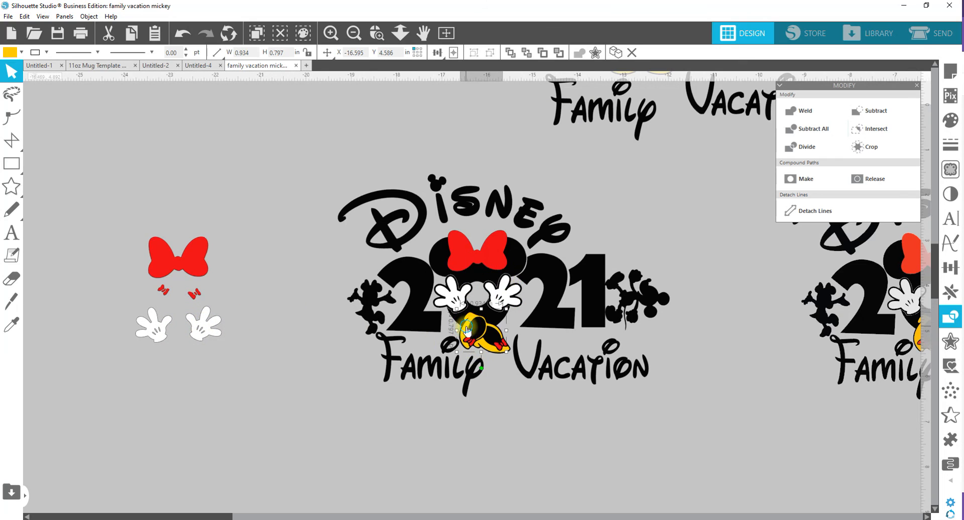
pyautogui.rightClick(467, 329)
pyautogui.click(497, 151)
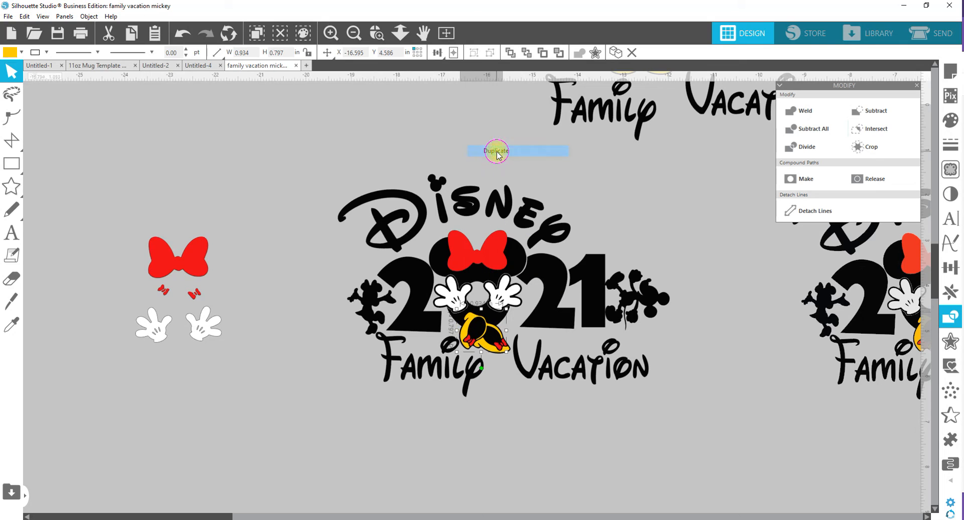
pyautogui.moveTo(468, 329); pyautogui.dragTo(161, 374)
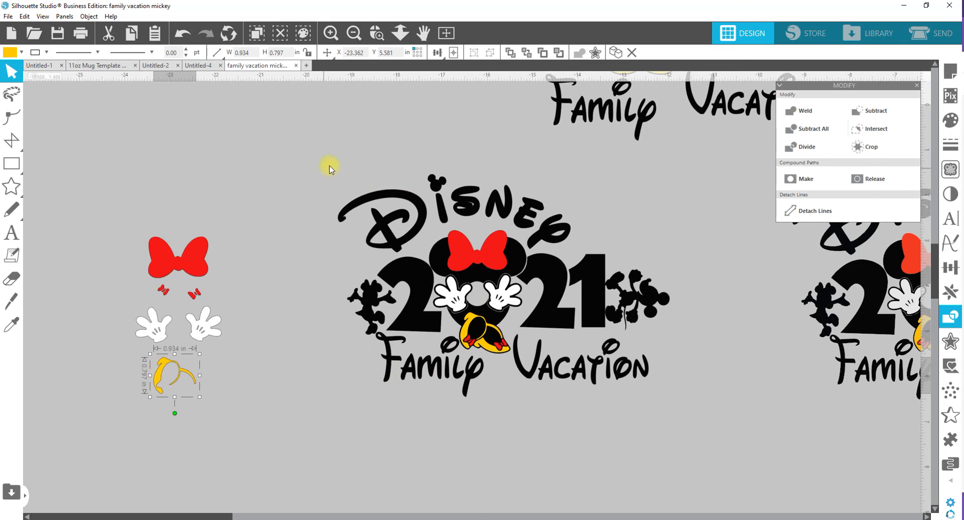
# Group the Minnie design's black lettering, digits, silhouettes, head, glove and shoe shapes and send the group to the back.
pyautogui.moveTo(318, 151); pyautogui.dragTo(705, 435)
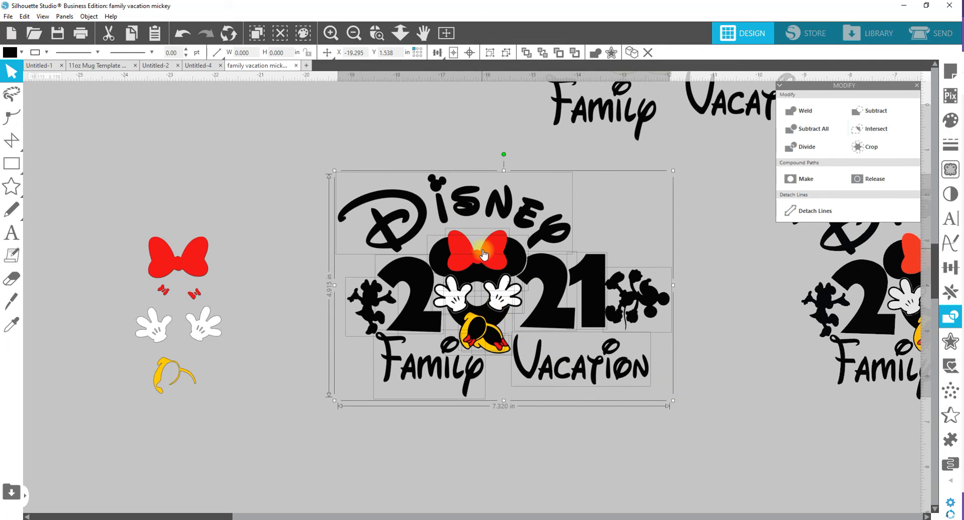
pyautogui.keyDown('shift'); pyautogui.click(500, 298); pyautogui.keyUp('shift')
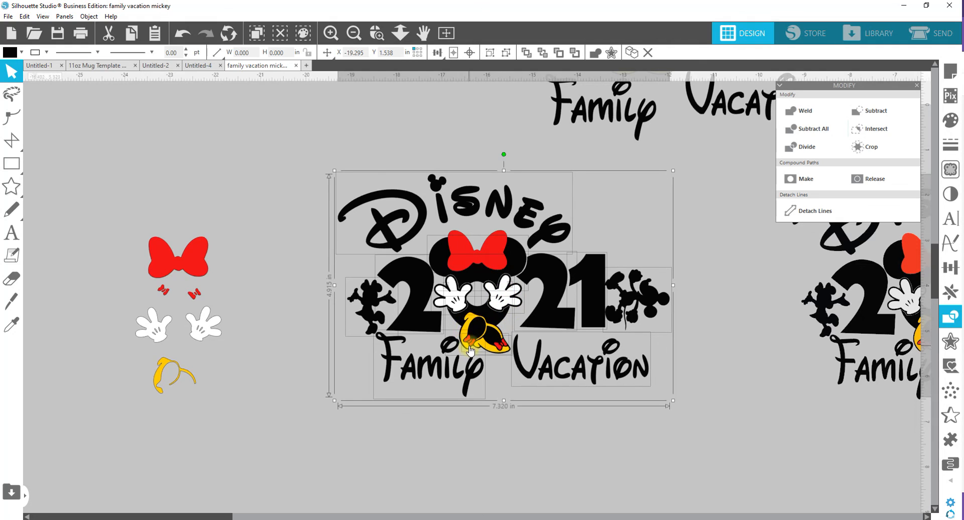
pyautogui.rightClick(554, 277)
pyautogui.click(581, 410)
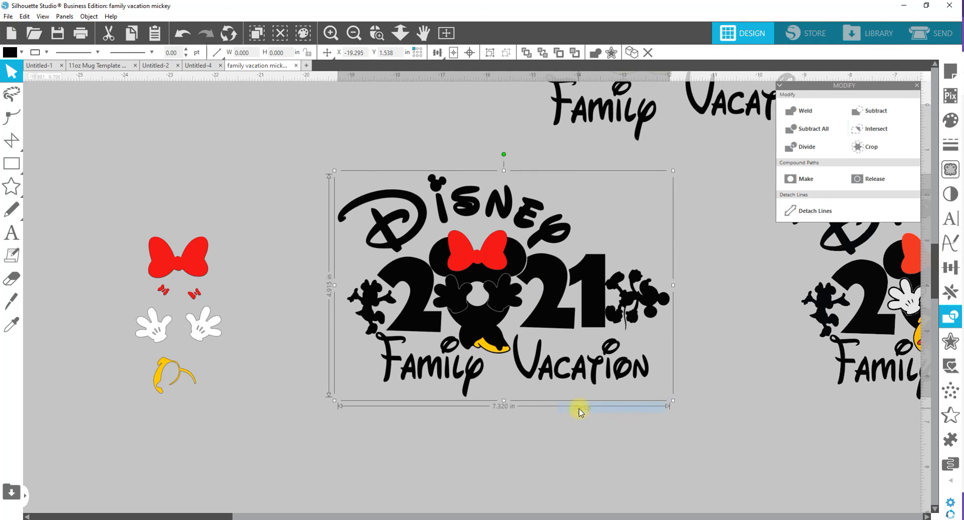
pyautogui.rightClick(538, 293)
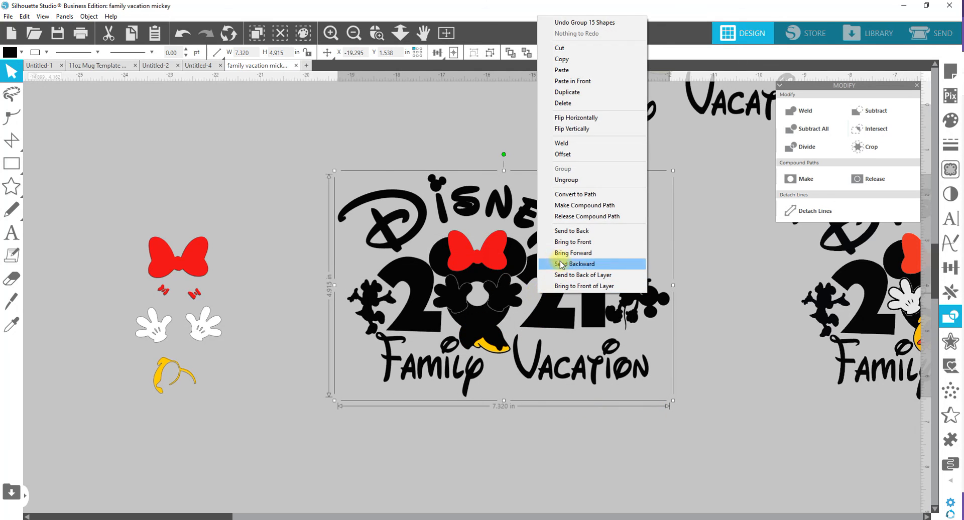
pyautogui.click(567, 231)
# Duplicate the black group and place the copy above the separated red, white and yellow pieces.
pyautogui.rightClick(559, 301)
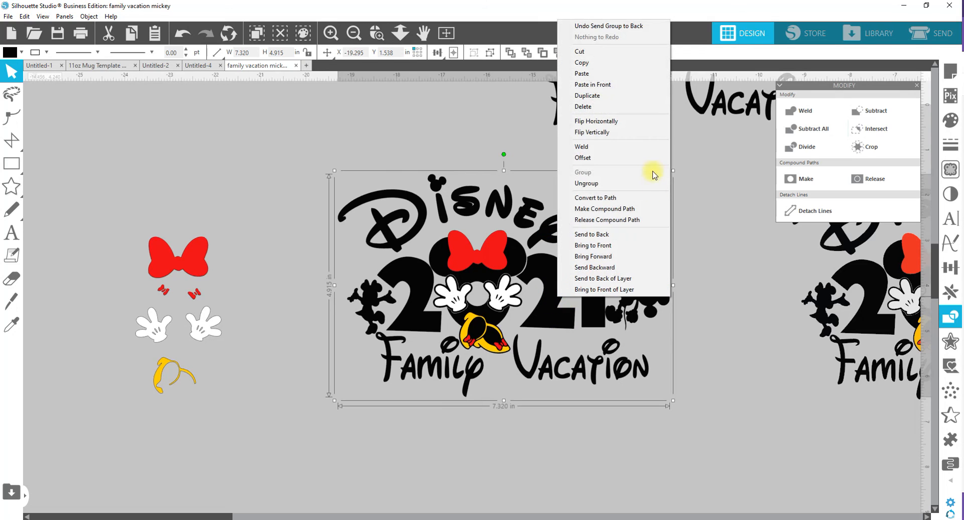
pyautogui.click(586, 96)
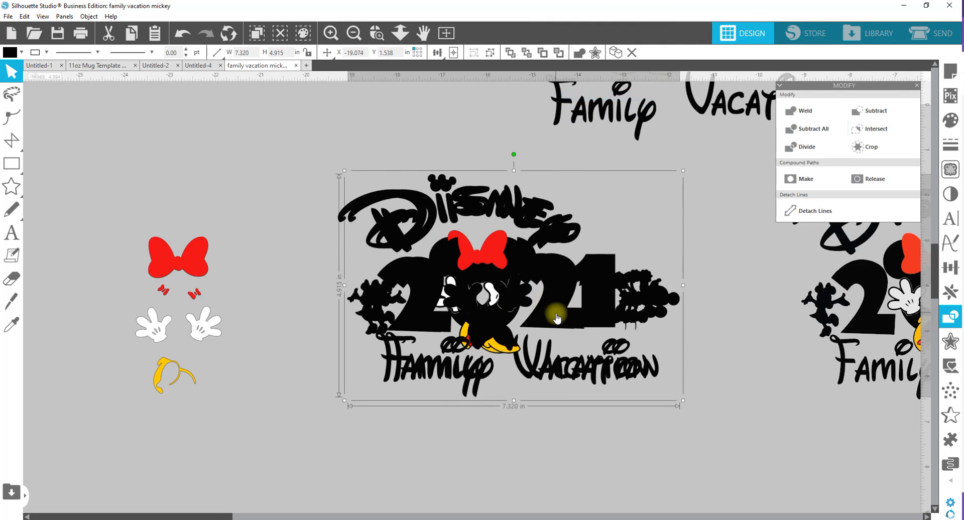
pyautogui.moveTo(560, 232); pyautogui.dragTo(261, 182)
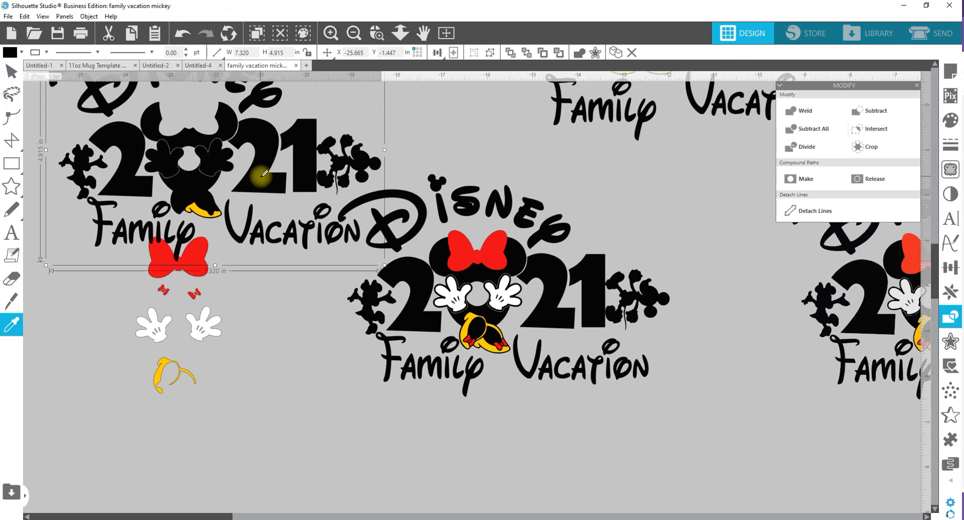
pyautogui.moveTo(192, 173); pyautogui.dragTo(184, 159)
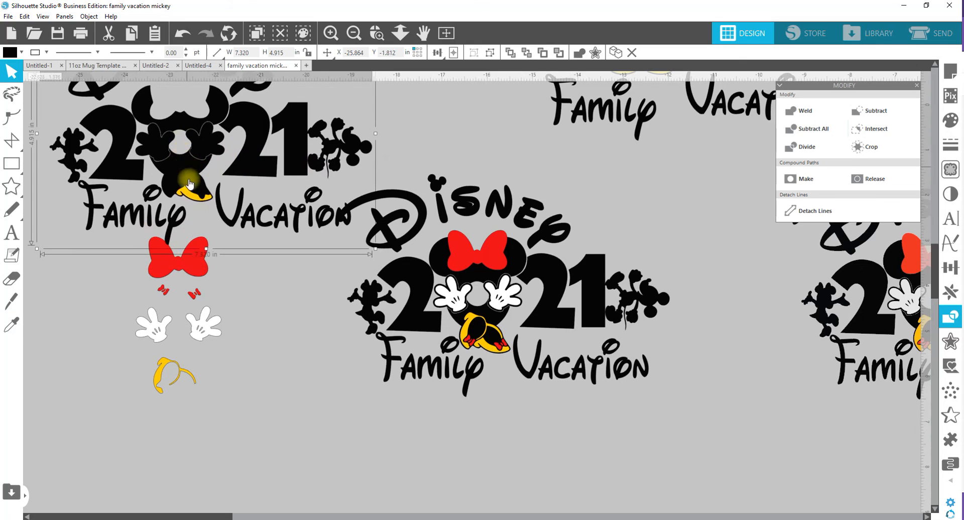
# Ungroup the copied black group and regroup its black shapes without the lower yellow shoe shape.
pyautogui.click(230, 226)
pyautogui.rightClick(199, 205)
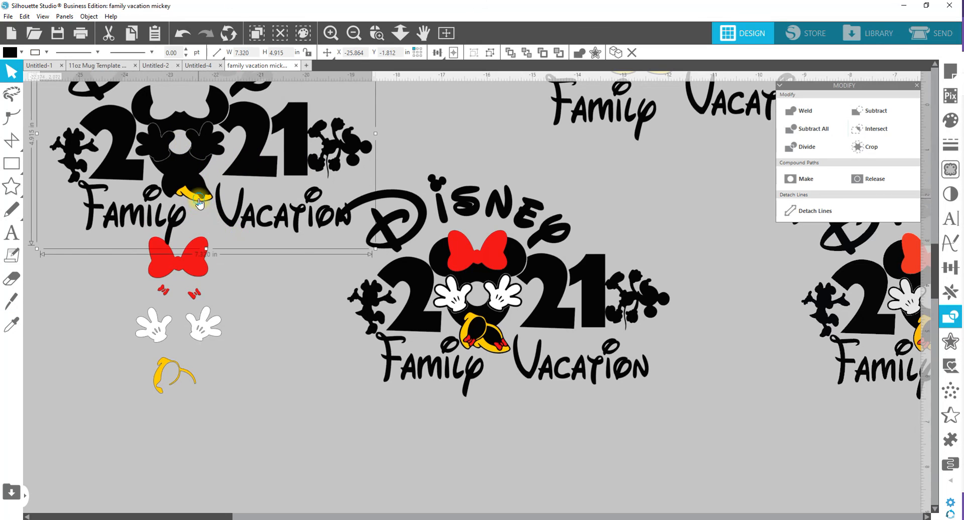
pyautogui.click(227, 361)
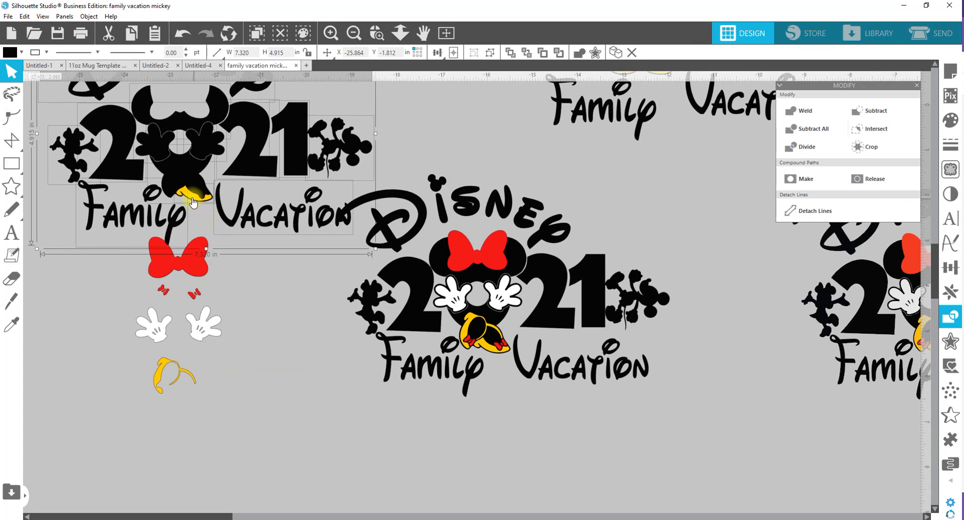
pyautogui.rightClick(191, 166)
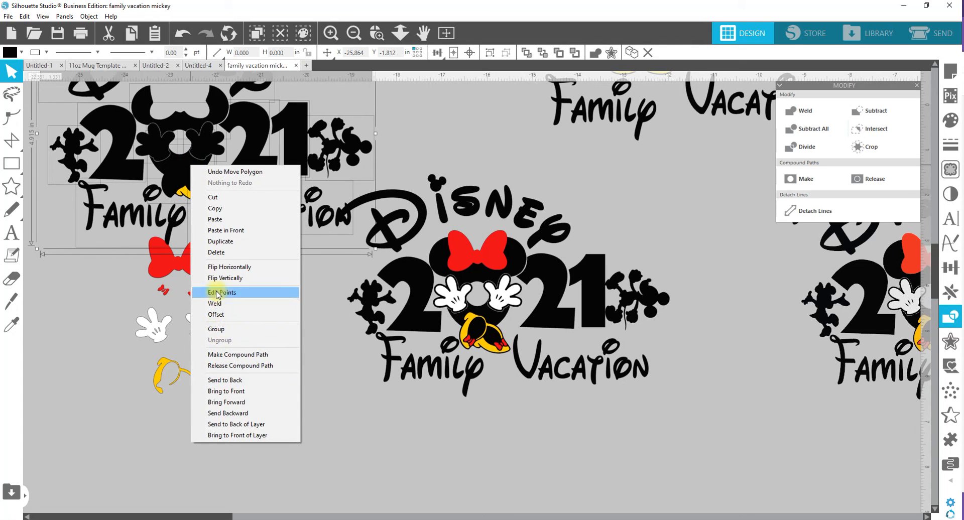
pyautogui.click(217, 329)
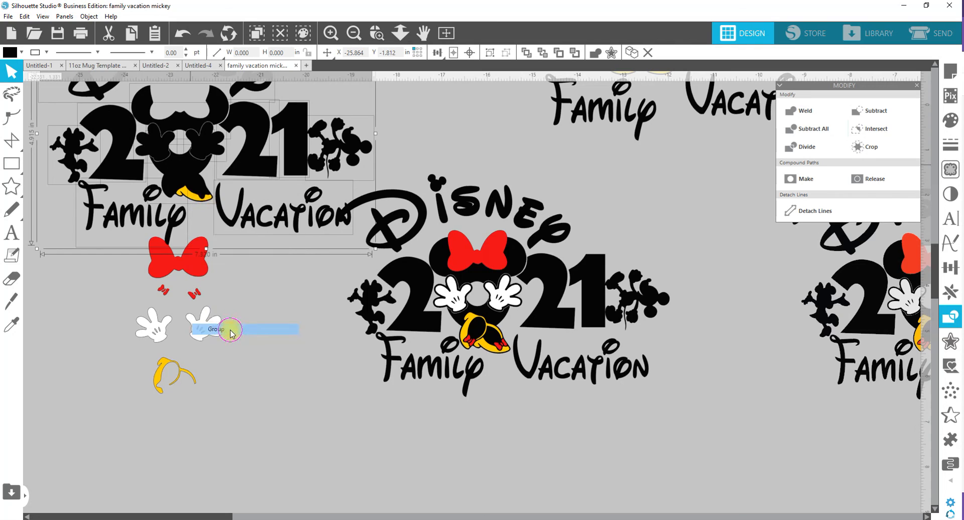
# Move the regrouped black copy further up and delete the leftover yellow shoe shape beneath it.
pyautogui.moveTo(195, 180); pyautogui.dragTo(184, 118)
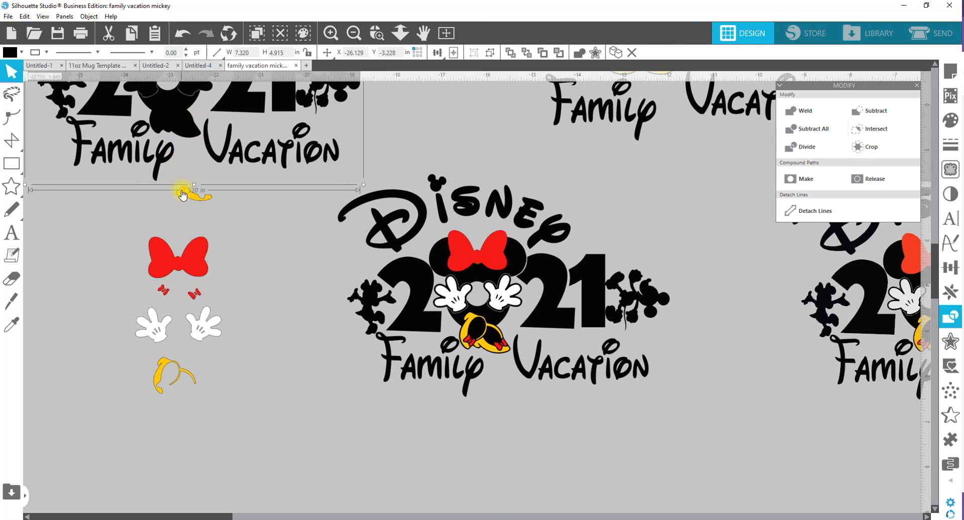
pyautogui.click(184, 199)
pyautogui.press('Delete')
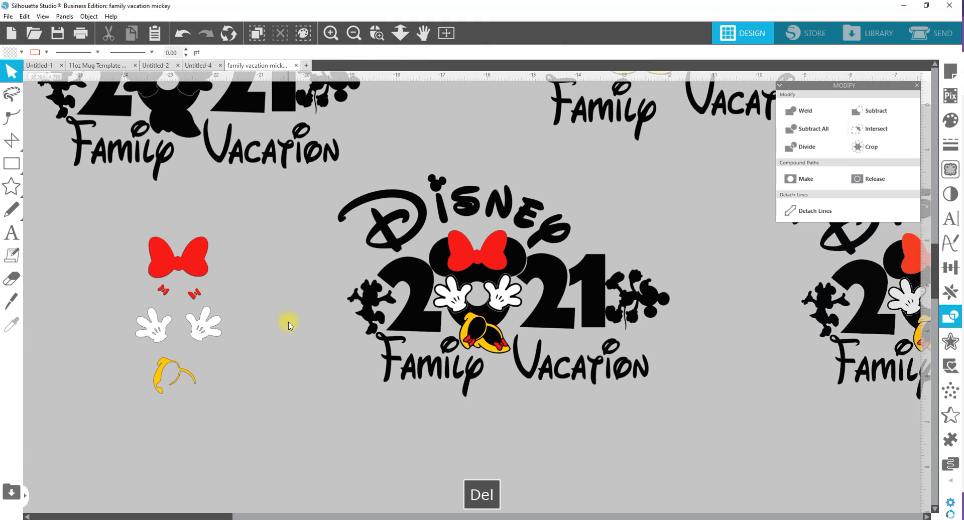
# Ungroup the black group in the full-colour Minnie design, regroup it without the lower yellow shoe shape and send it to the back.
pyautogui.scroll(3, 195, 216)
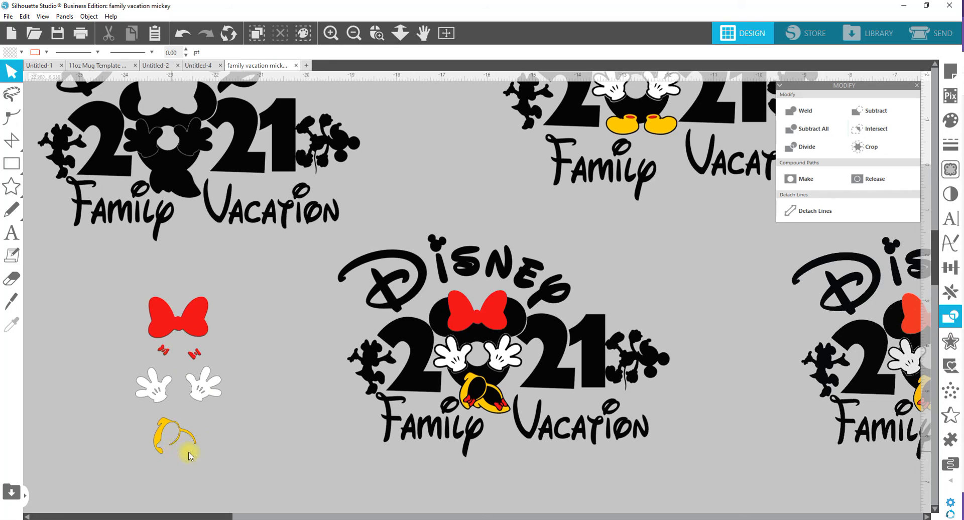
pyautogui.click(480, 404)
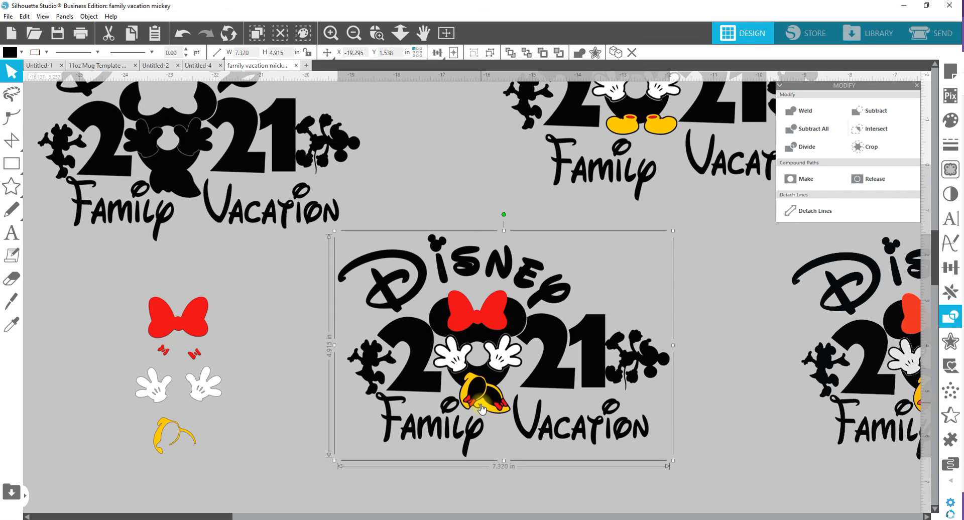
pyautogui.rightClick(481, 404)
pyautogui.click(508, 291)
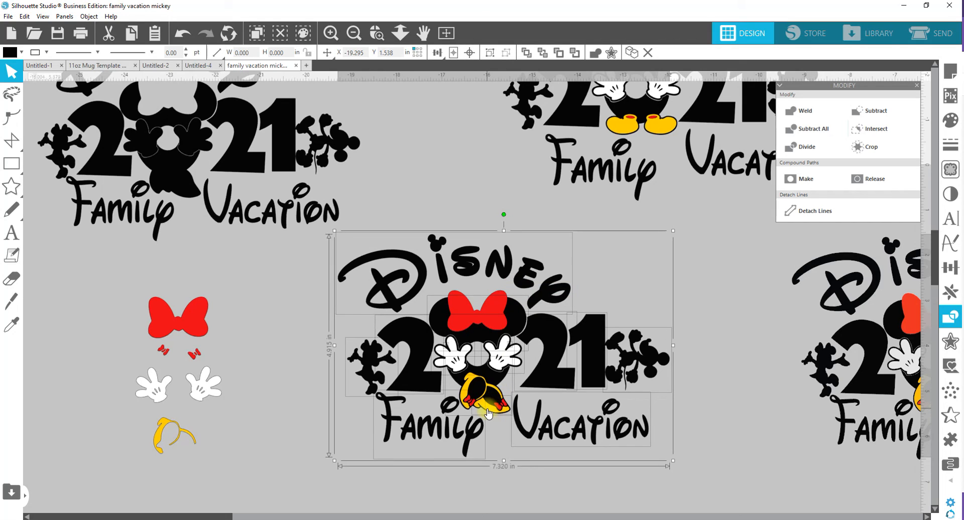
pyautogui.keyDown('shift'); pyautogui.click(488, 413); pyautogui.keyUp('shift')
pyautogui.rightClick(551, 381)
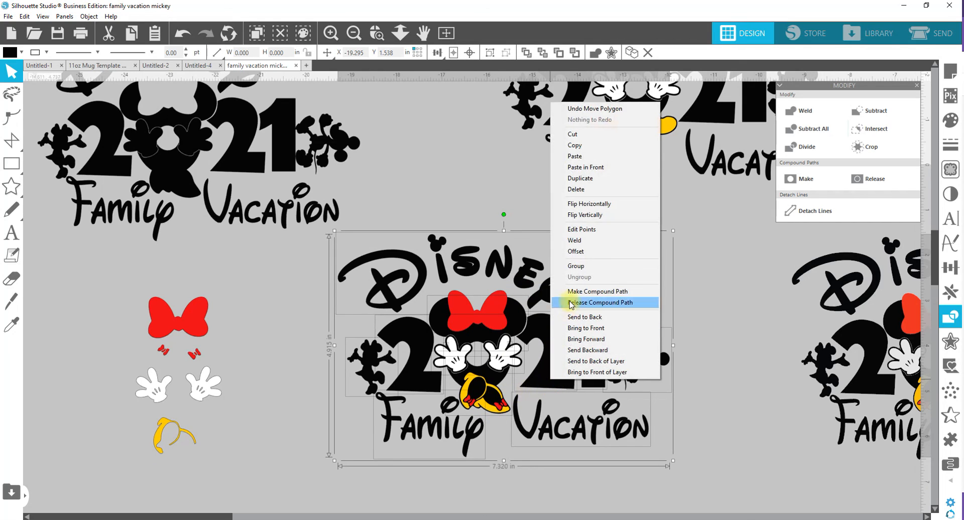
pyautogui.click(576, 266)
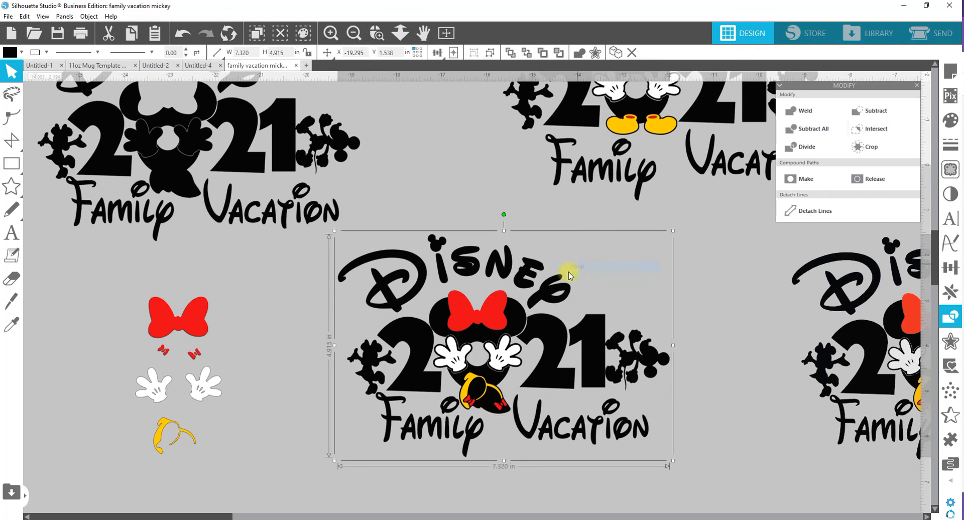
pyautogui.rightClick(547, 377)
pyautogui.click(581, 322)
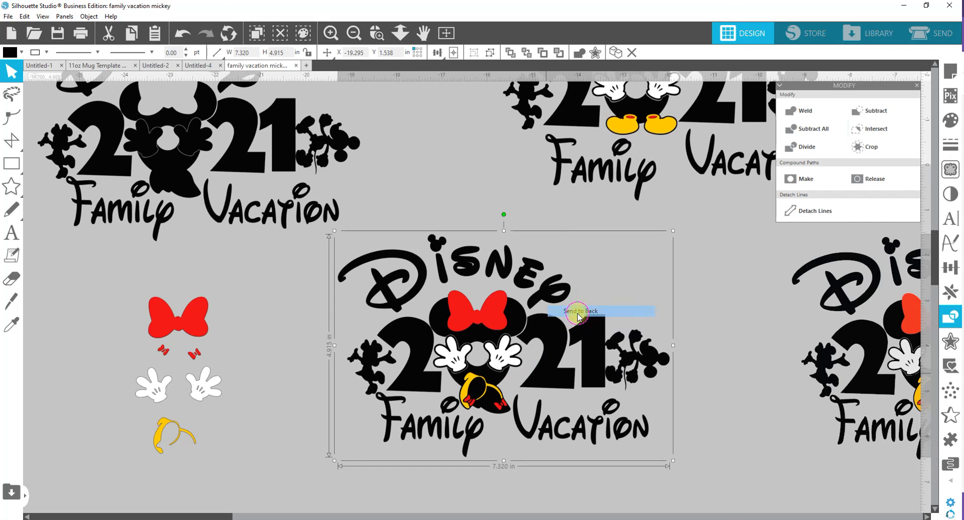
pyautogui.click(500, 481)
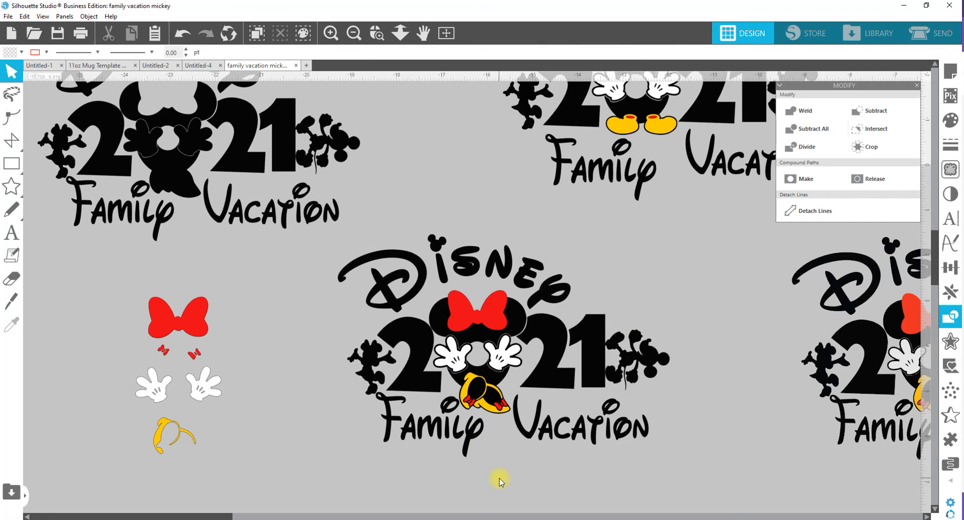
# Group the two yellow shoe shapes in the full-colour Minnie design.
pyautogui.click(466, 390)
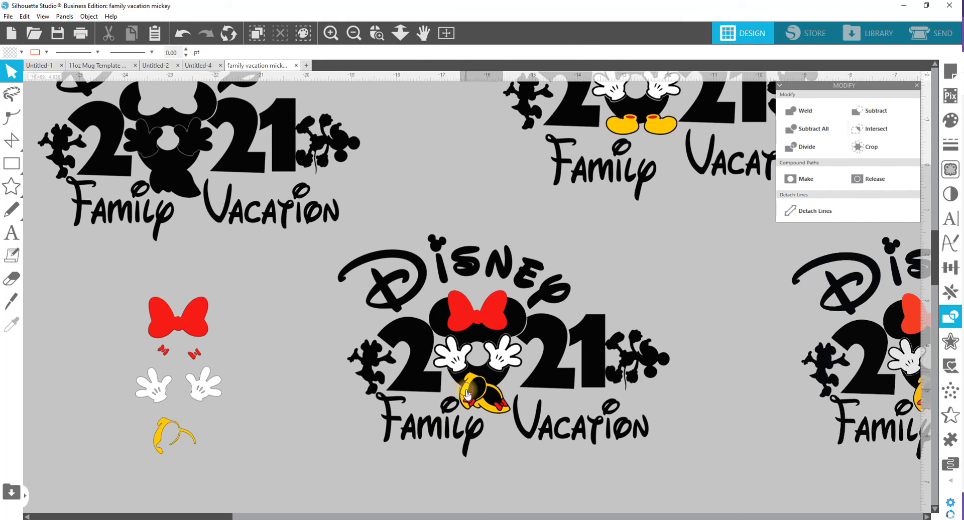
pyautogui.rightClick(489, 411)
pyautogui.click(513, 305)
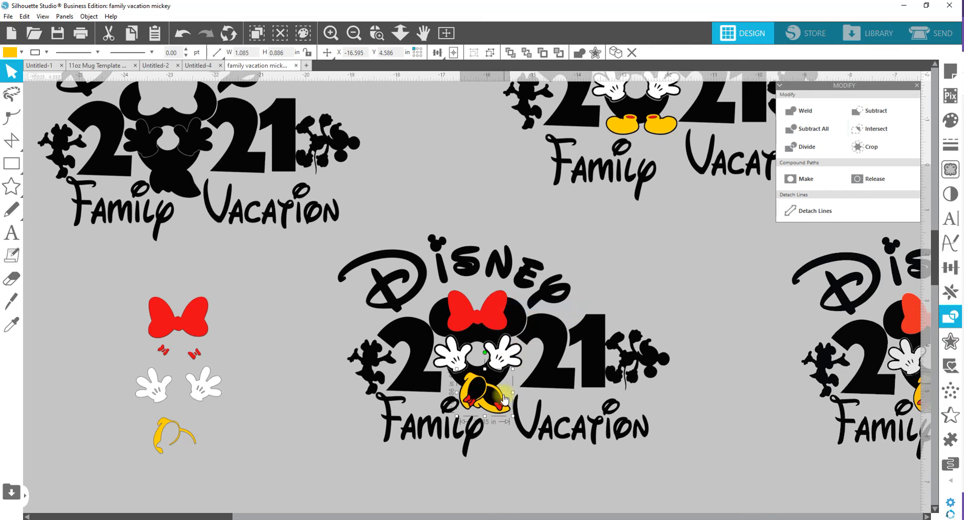
# Place a duplicate of the grouped yellow shoe shapes below the white glove copies, deleting the earlier single yellow shoe copy.
pyautogui.rightClick(485, 413)
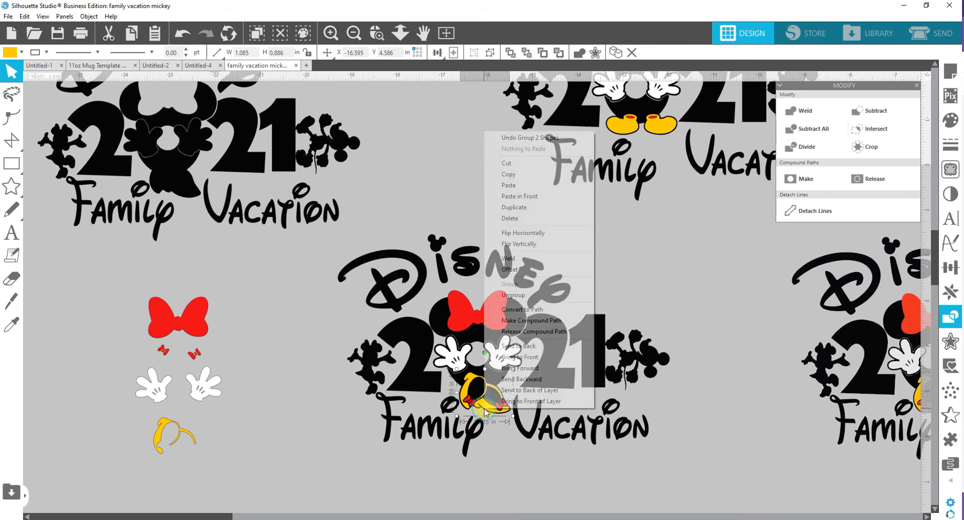
pyautogui.click(512, 208)
pyautogui.moveTo(153, 431); pyautogui.dragTo(188, 397)
pyautogui.scroll(-3, 375, 416)
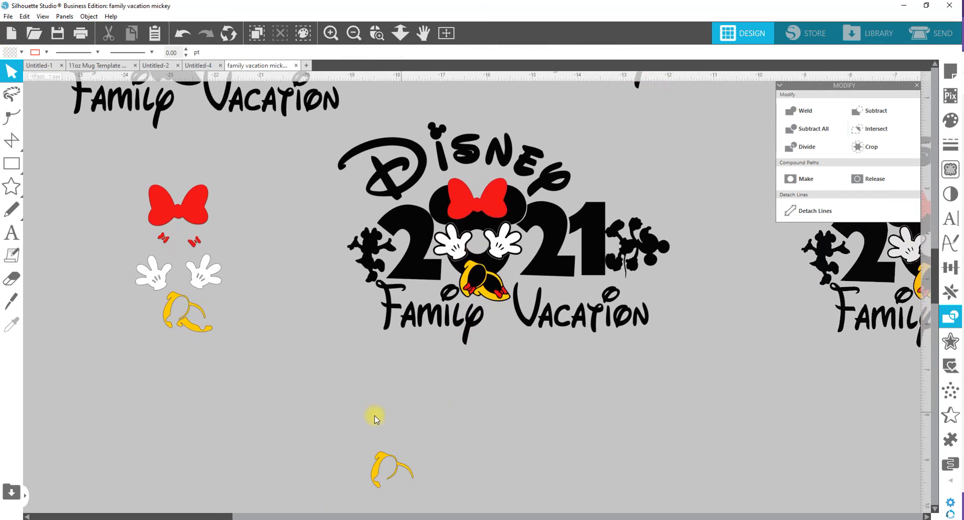
pyautogui.click(415, 474)
pyautogui.press('Delete')
# Duplicate the whole full-colour Minnie family vacation design and place the copy below the original.
pyautogui.scroll(3, 128, 288)
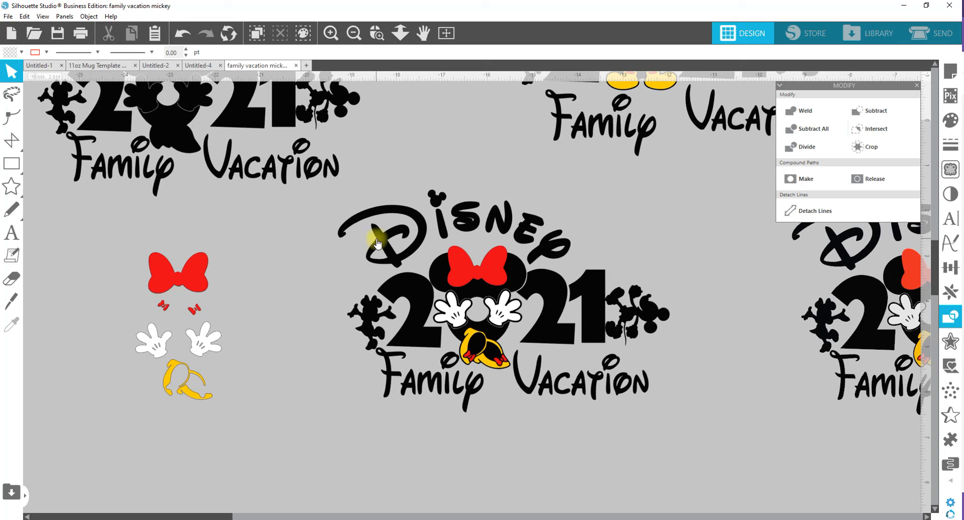
pyautogui.moveTo(661, 430); pyautogui.dragTo(377, 221)
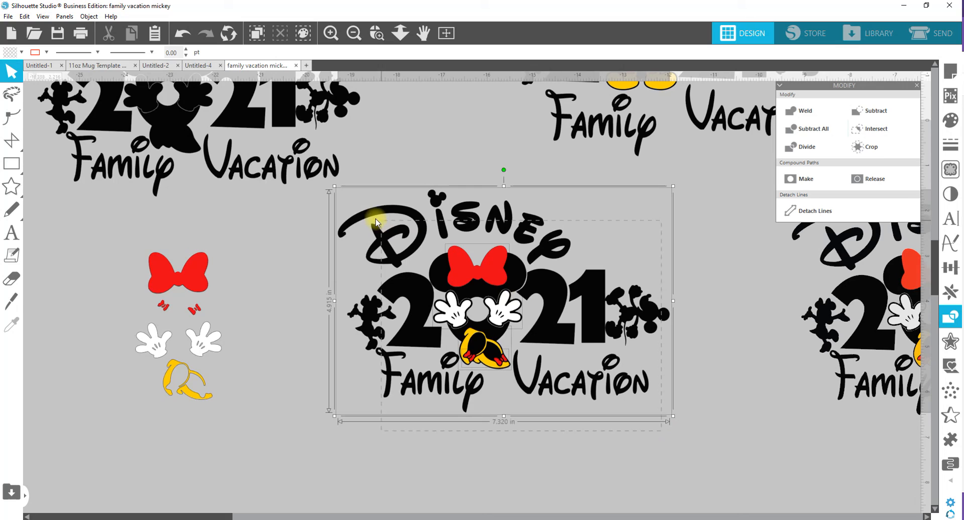
pyautogui.rightClick(471, 223)
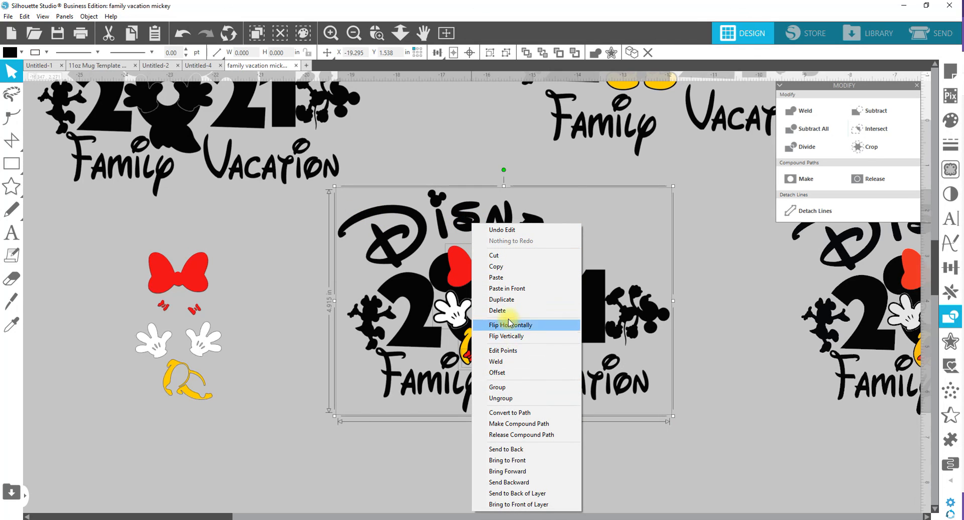
pyautogui.click(506, 300)
pyautogui.moveTo(509, 253); pyautogui.dragTo(532, 475)
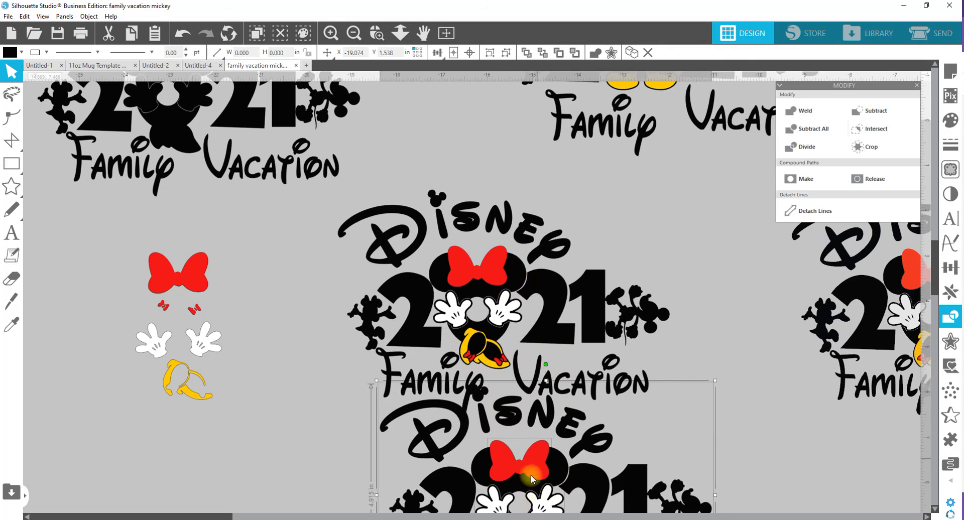
pyautogui.scroll(-3, 495, 391)
pyautogui.scroll(-1, 494, 391)
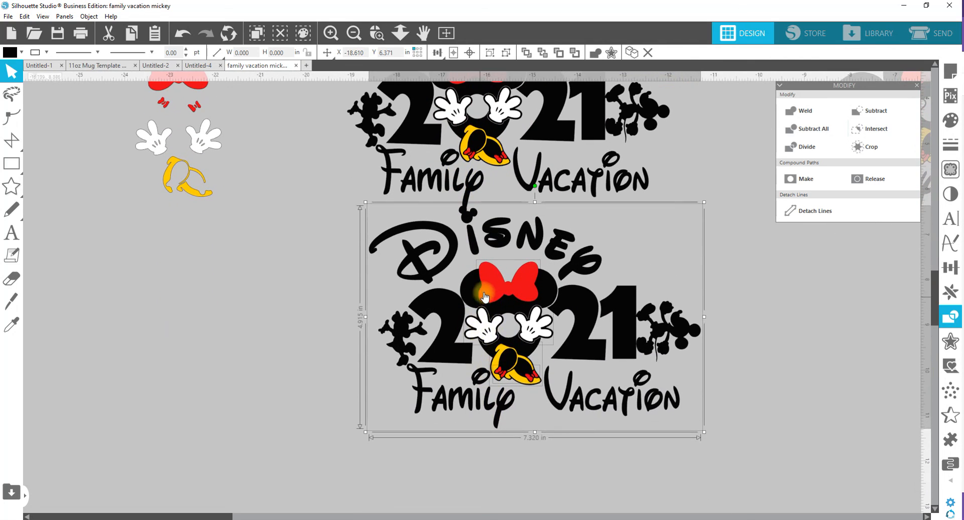
# Move the duplicated Minnie design further down and enlarge it proportionally to about 12.89 in wide.
pyautogui.moveTo(494, 390); pyautogui.dragTo(459, 433)
pyautogui.moveTo(665, 508); pyautogui.dragTo(778, 517)
pyautogui.scroll(-3, 442, 301)
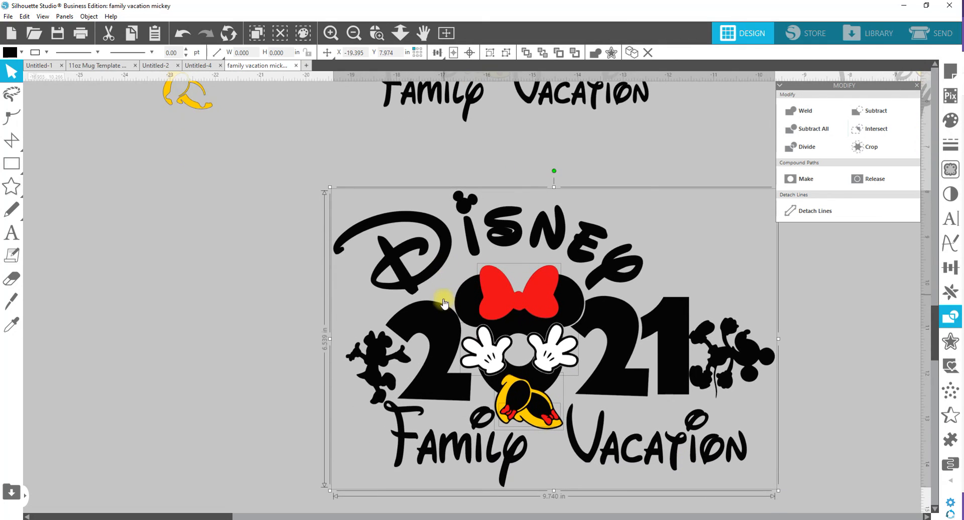
pyautogui.moveTo(783, 461)
pyautogui.mouseDown()
pyautogui.moveTo(828, 515)
pyautogui.moveTo(797, 458)
pyautogui.mouseUp()
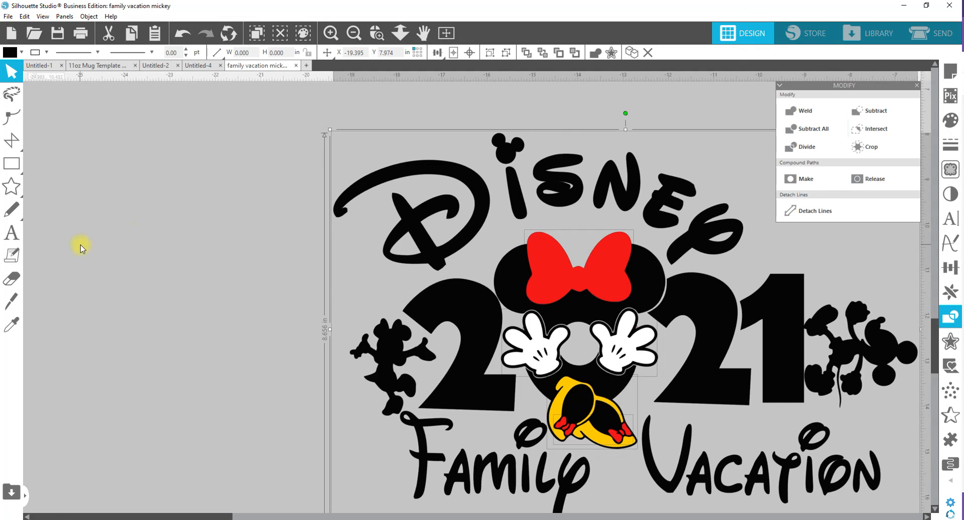
# Separate the red bows, white gloves and grouped yellow shoe shapes from the enlarged Minnie design, placing them to its left.
pyautogui.click(11, 301)
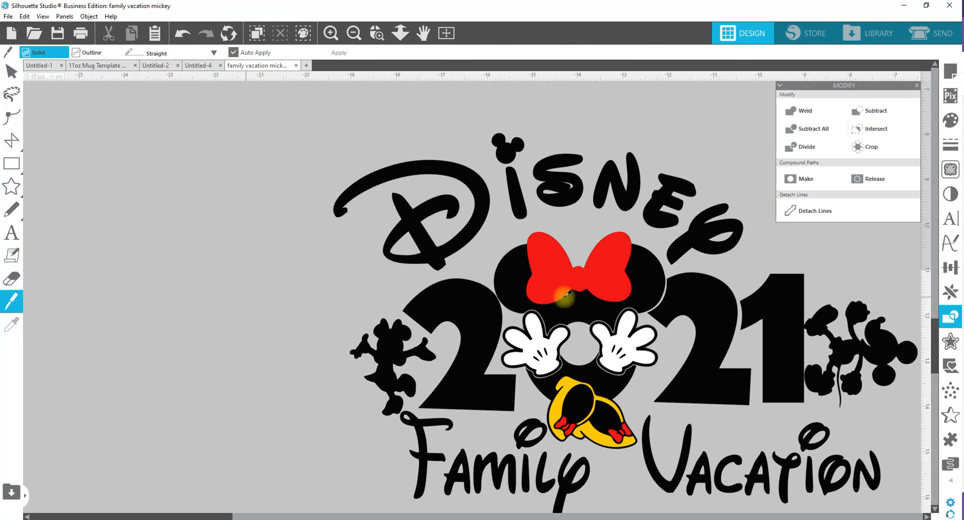
pyautogui.press('Escape')
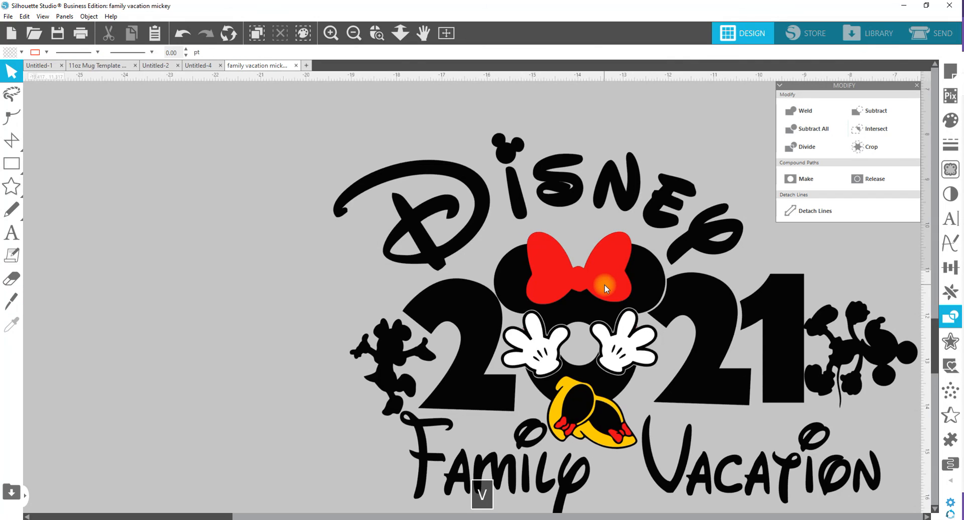
pyautogui.click(605, 284)
pyautogui.keyDown('shift'); pyautogui.click(569, 436); pyautogui.keyUp('shift')
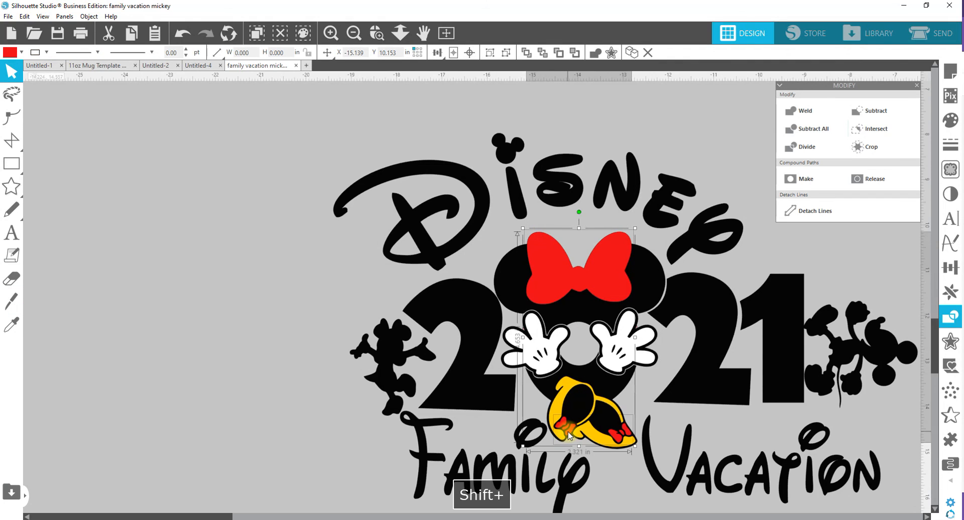
pyautogui.moveTo(568, 437); pyautogui.dragTo(108, 377)
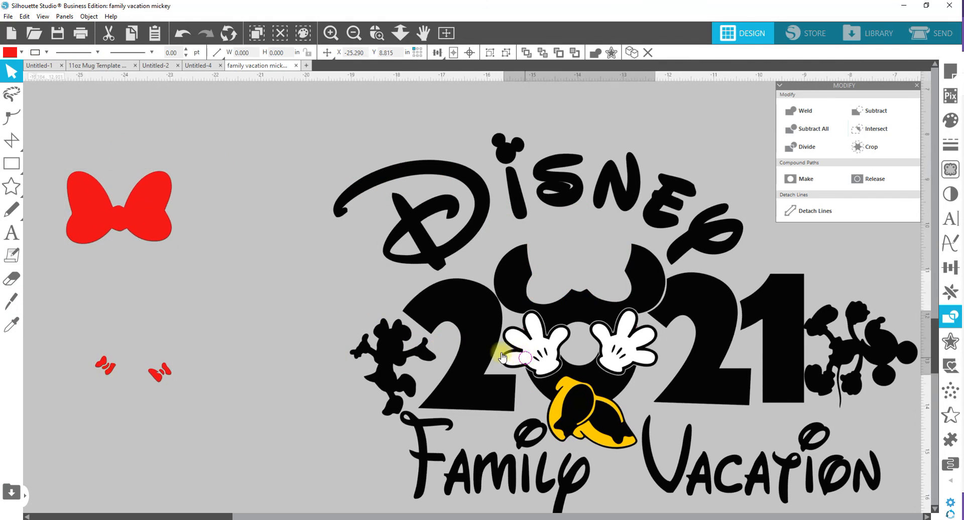
pyautogui.moveTo(502, 346); pyautogui.dragTo(72, 442)
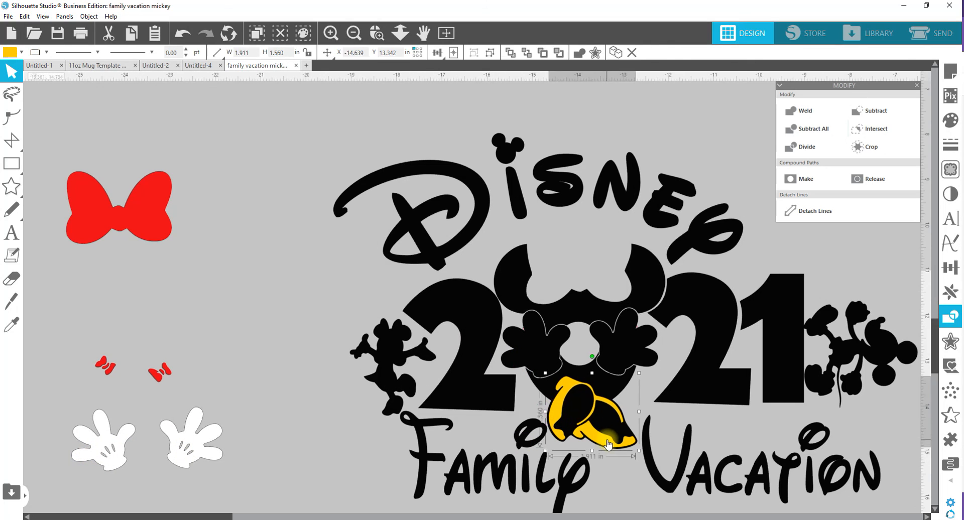
pyautogui.moveTo(558, 418); pyautogui.dragTo(317, 490)
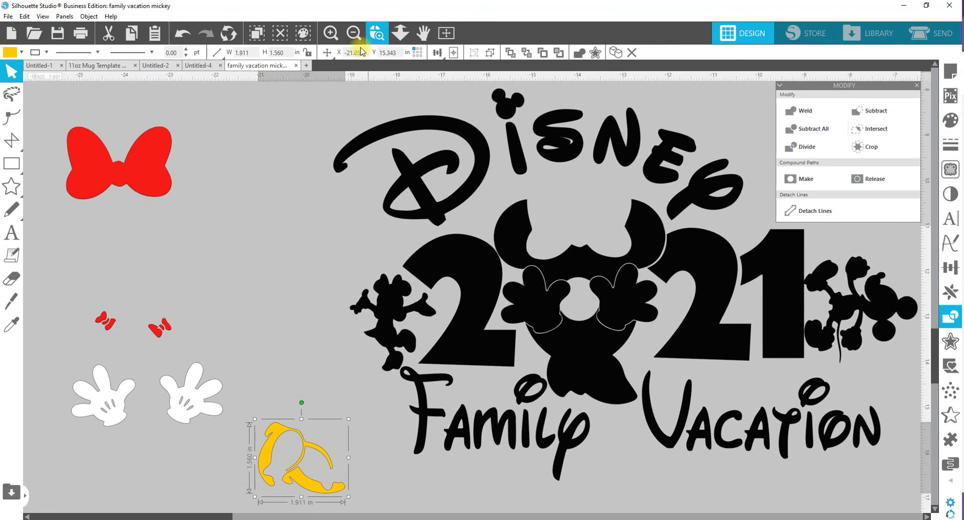
# Shift the enlarged black artwork slightly down and to the right, away from the separated colour pieces.
pyautogui.click(435, 192)
pyautogui.click(470, 276)
pyautogui.moveTo(470, 276); pyautogui.dragTo(499, 302)
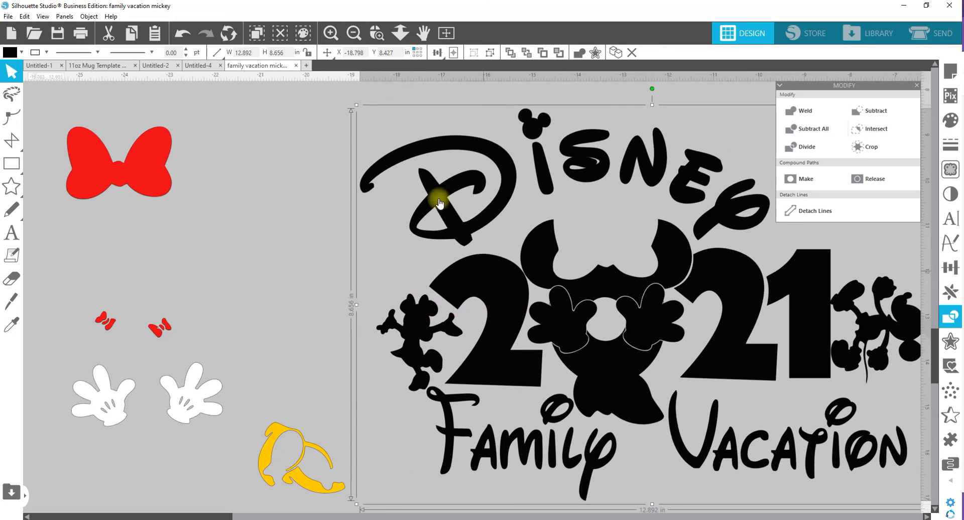
pyautogui.click(400, 33)
pyautogui.moveTo(485, 343); pyautogui.dragTo(440, 135)
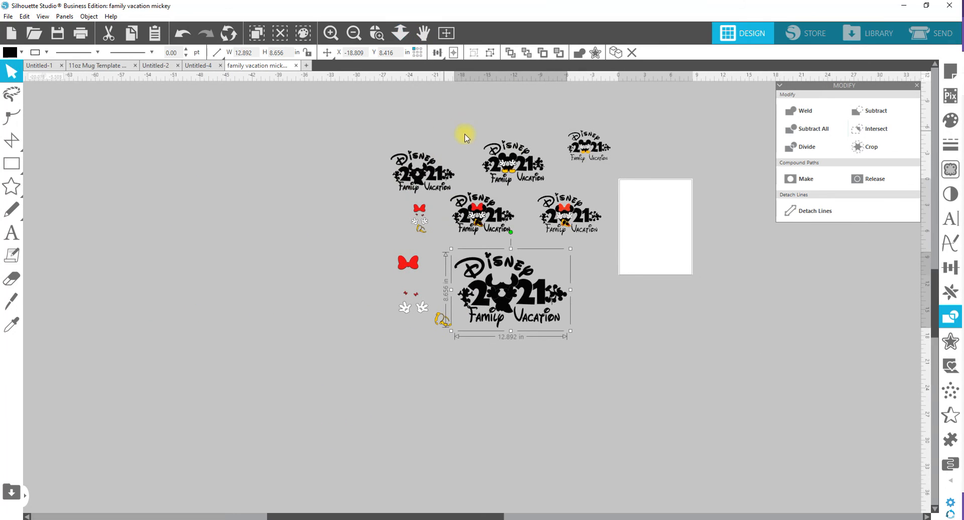